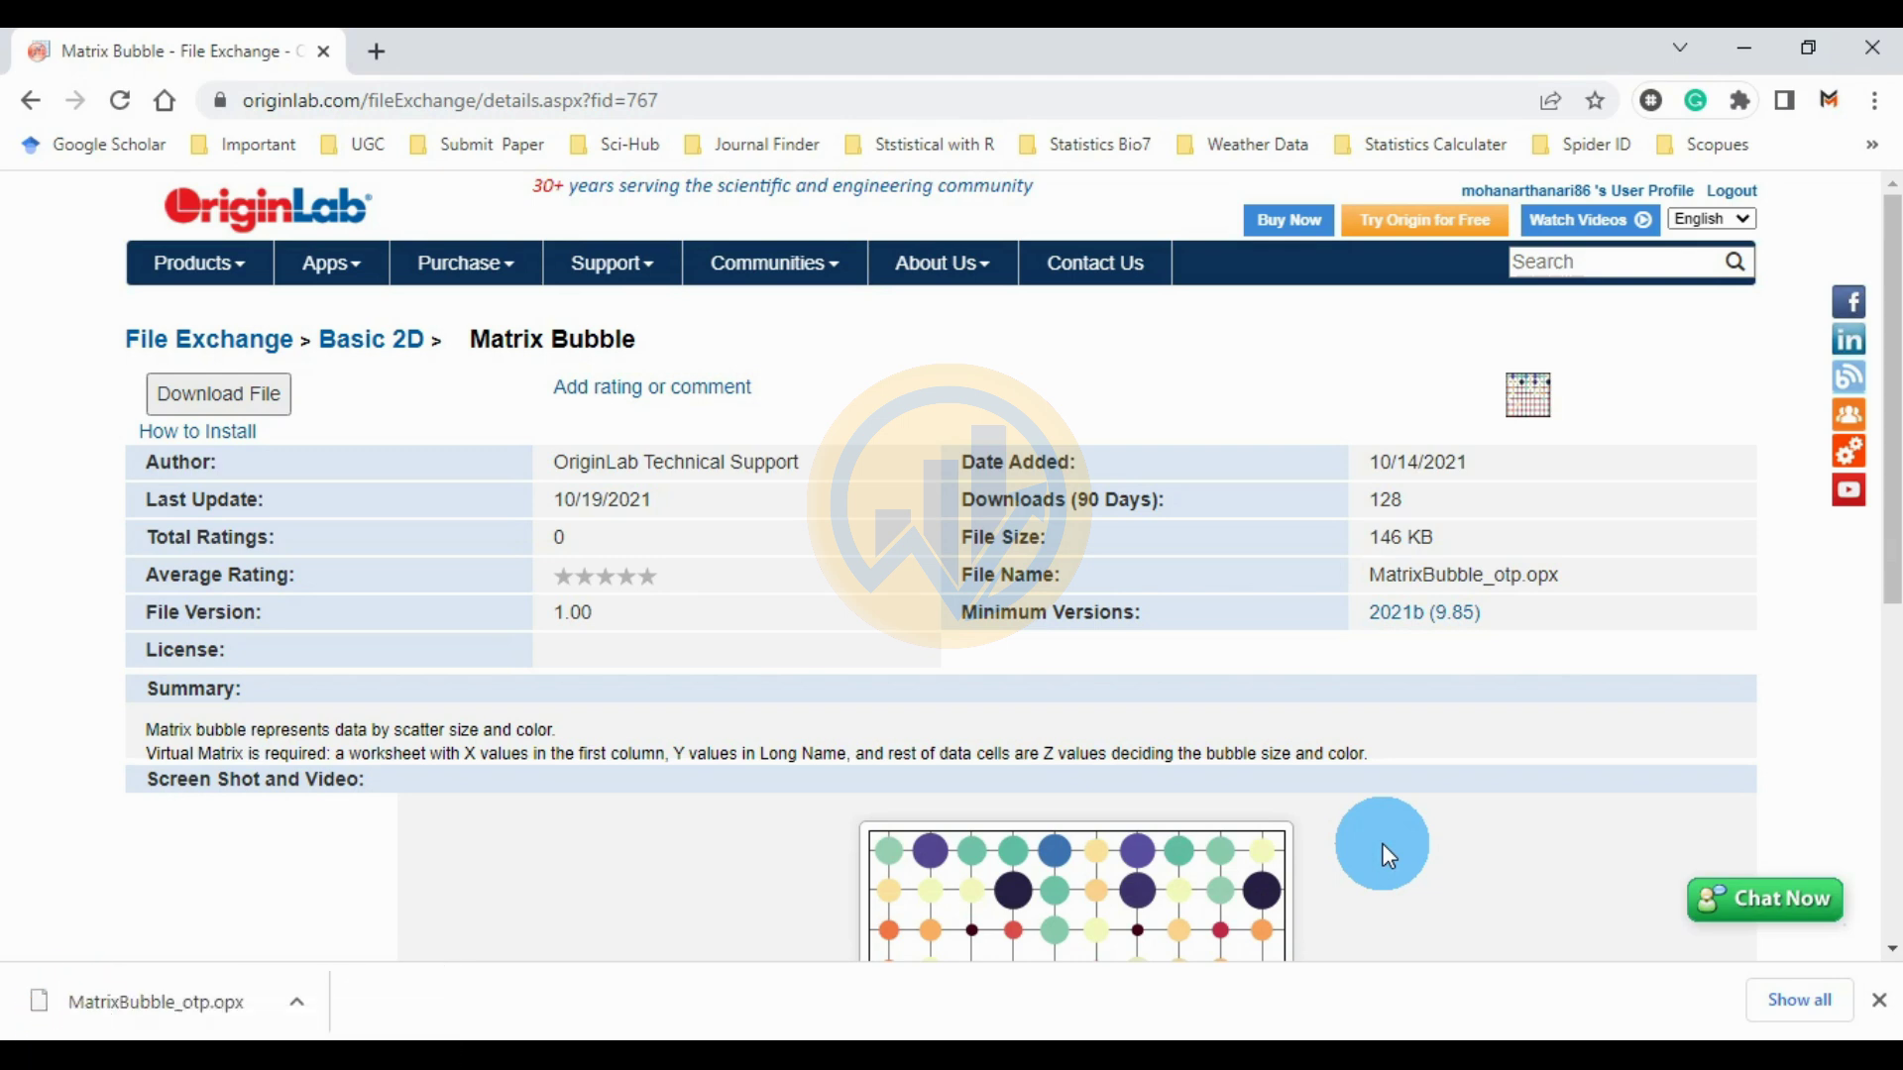
Step: Highlight the Matrix Bubble page title and its address in the browser
drag(675, 343, 495, 347)
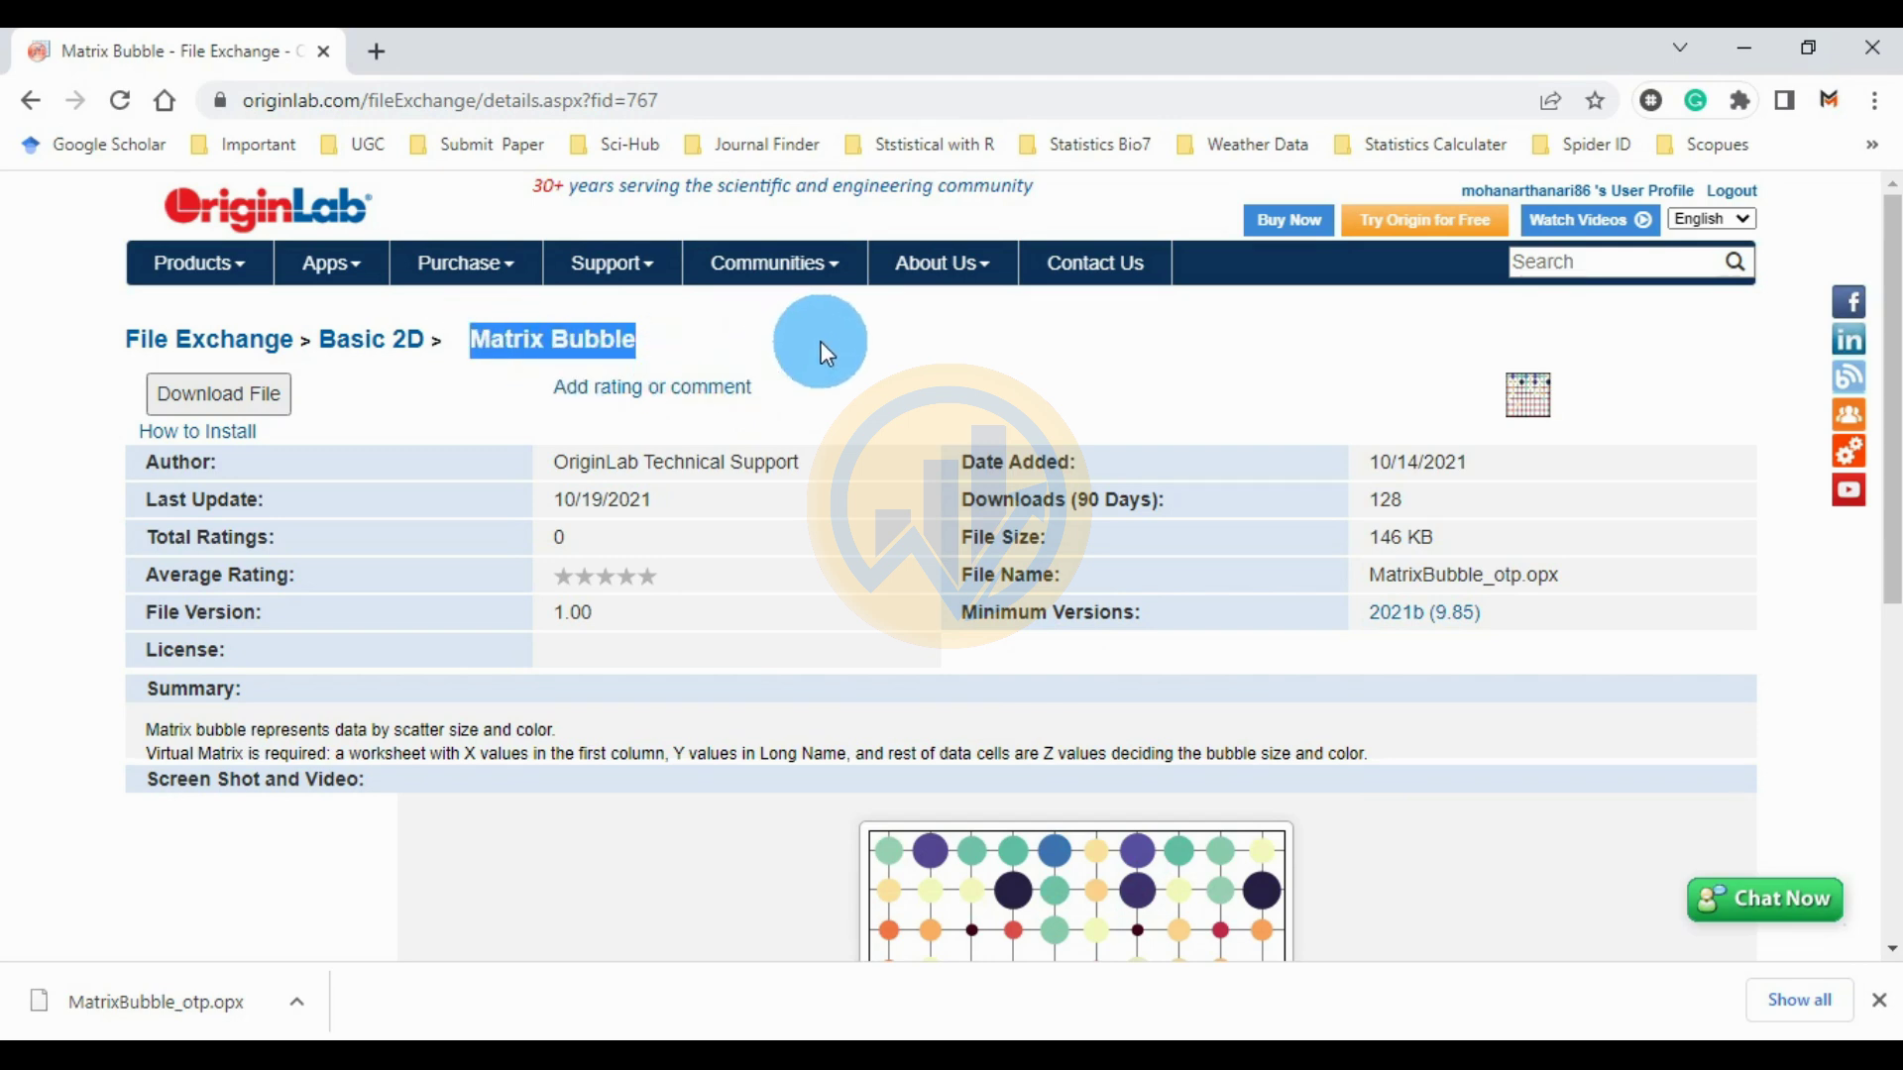
click(589, 99)
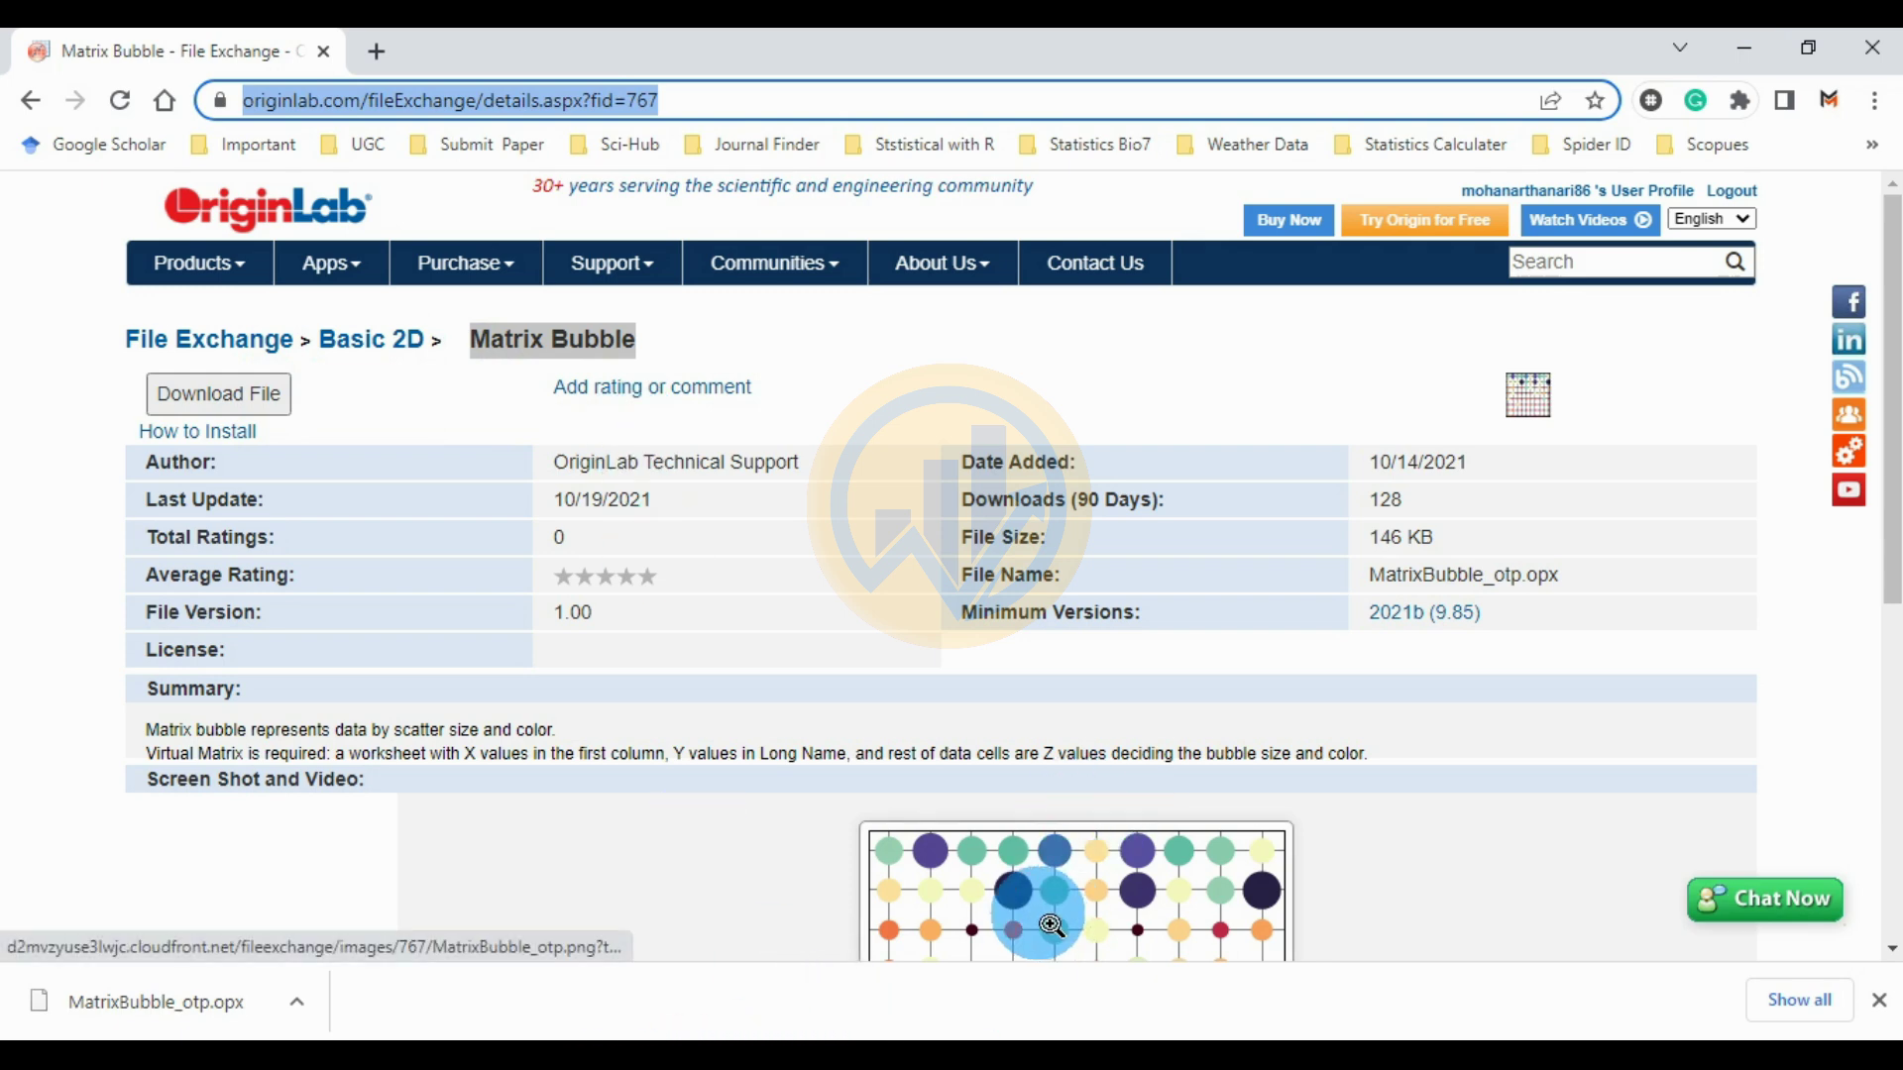
click(893, 882)
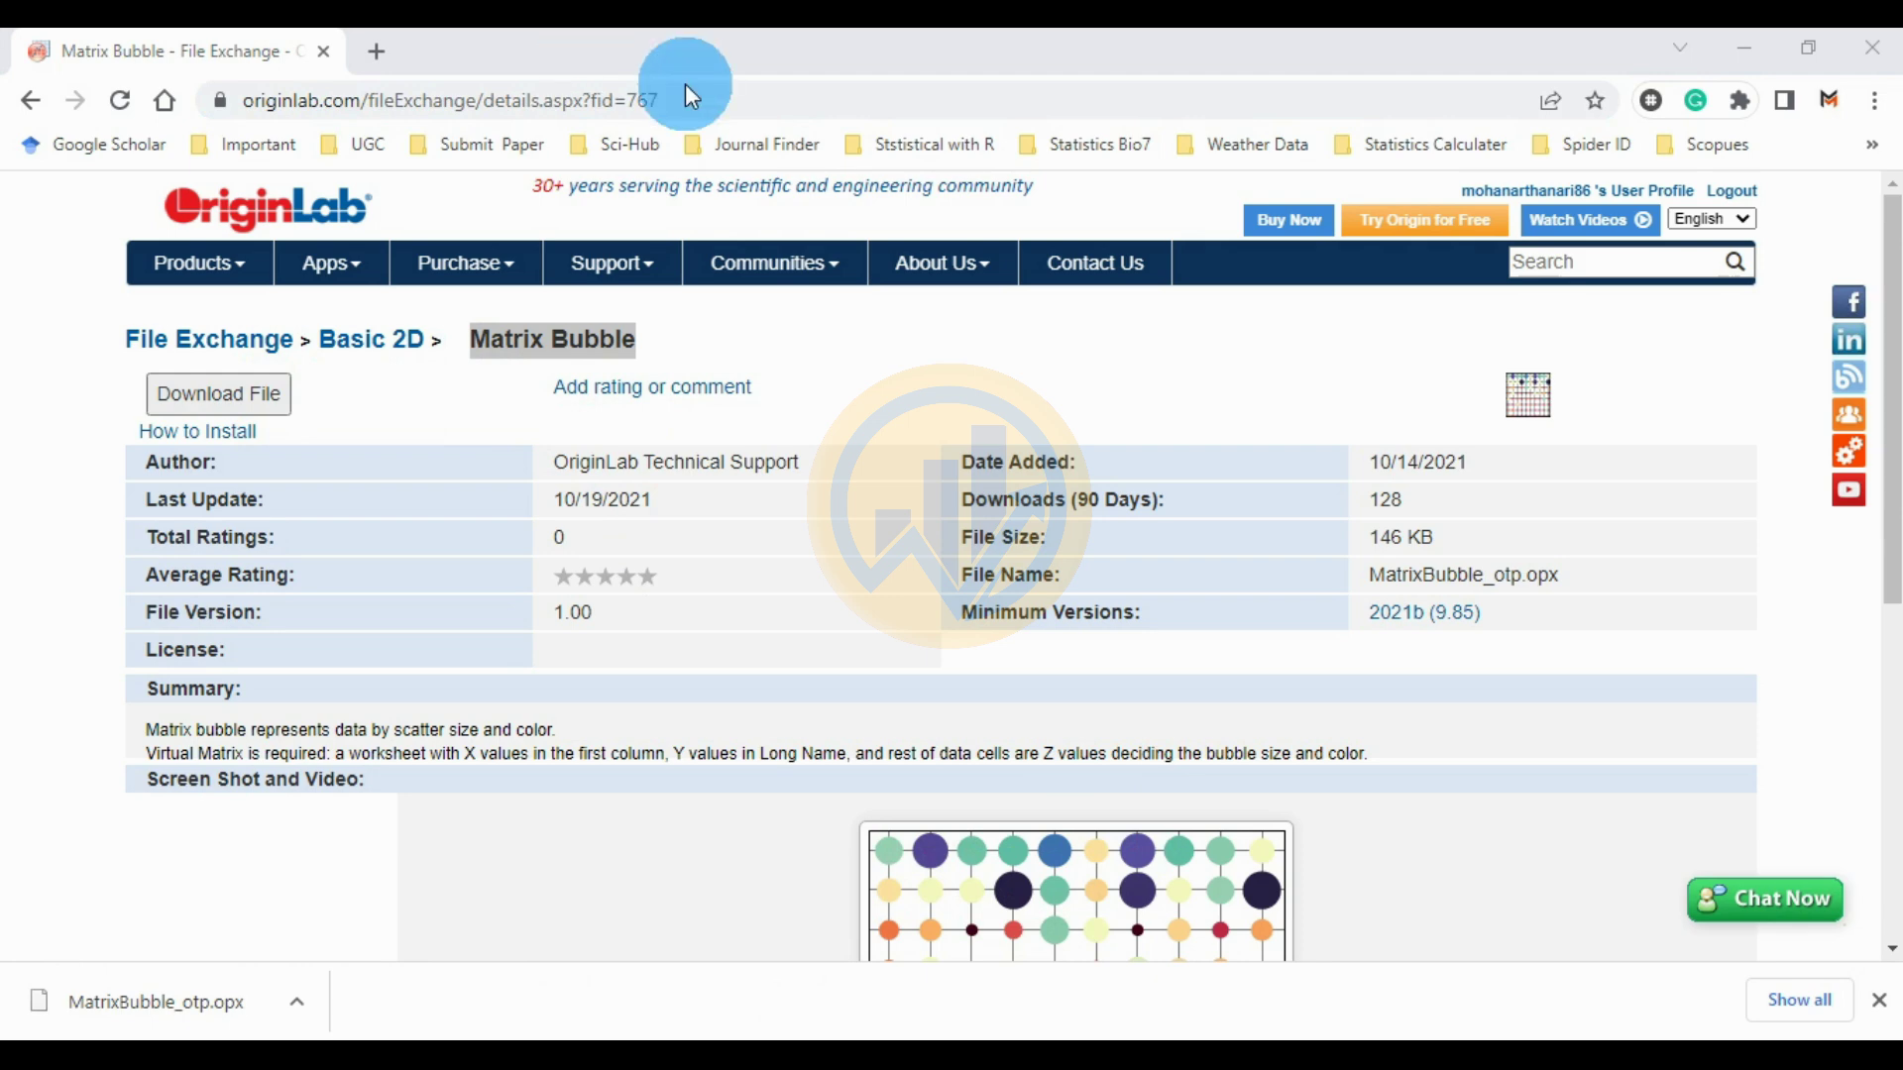
Step: Open the Desktop folder Matrix Bubble Graph in originpro in File Explorer
key(super+e)
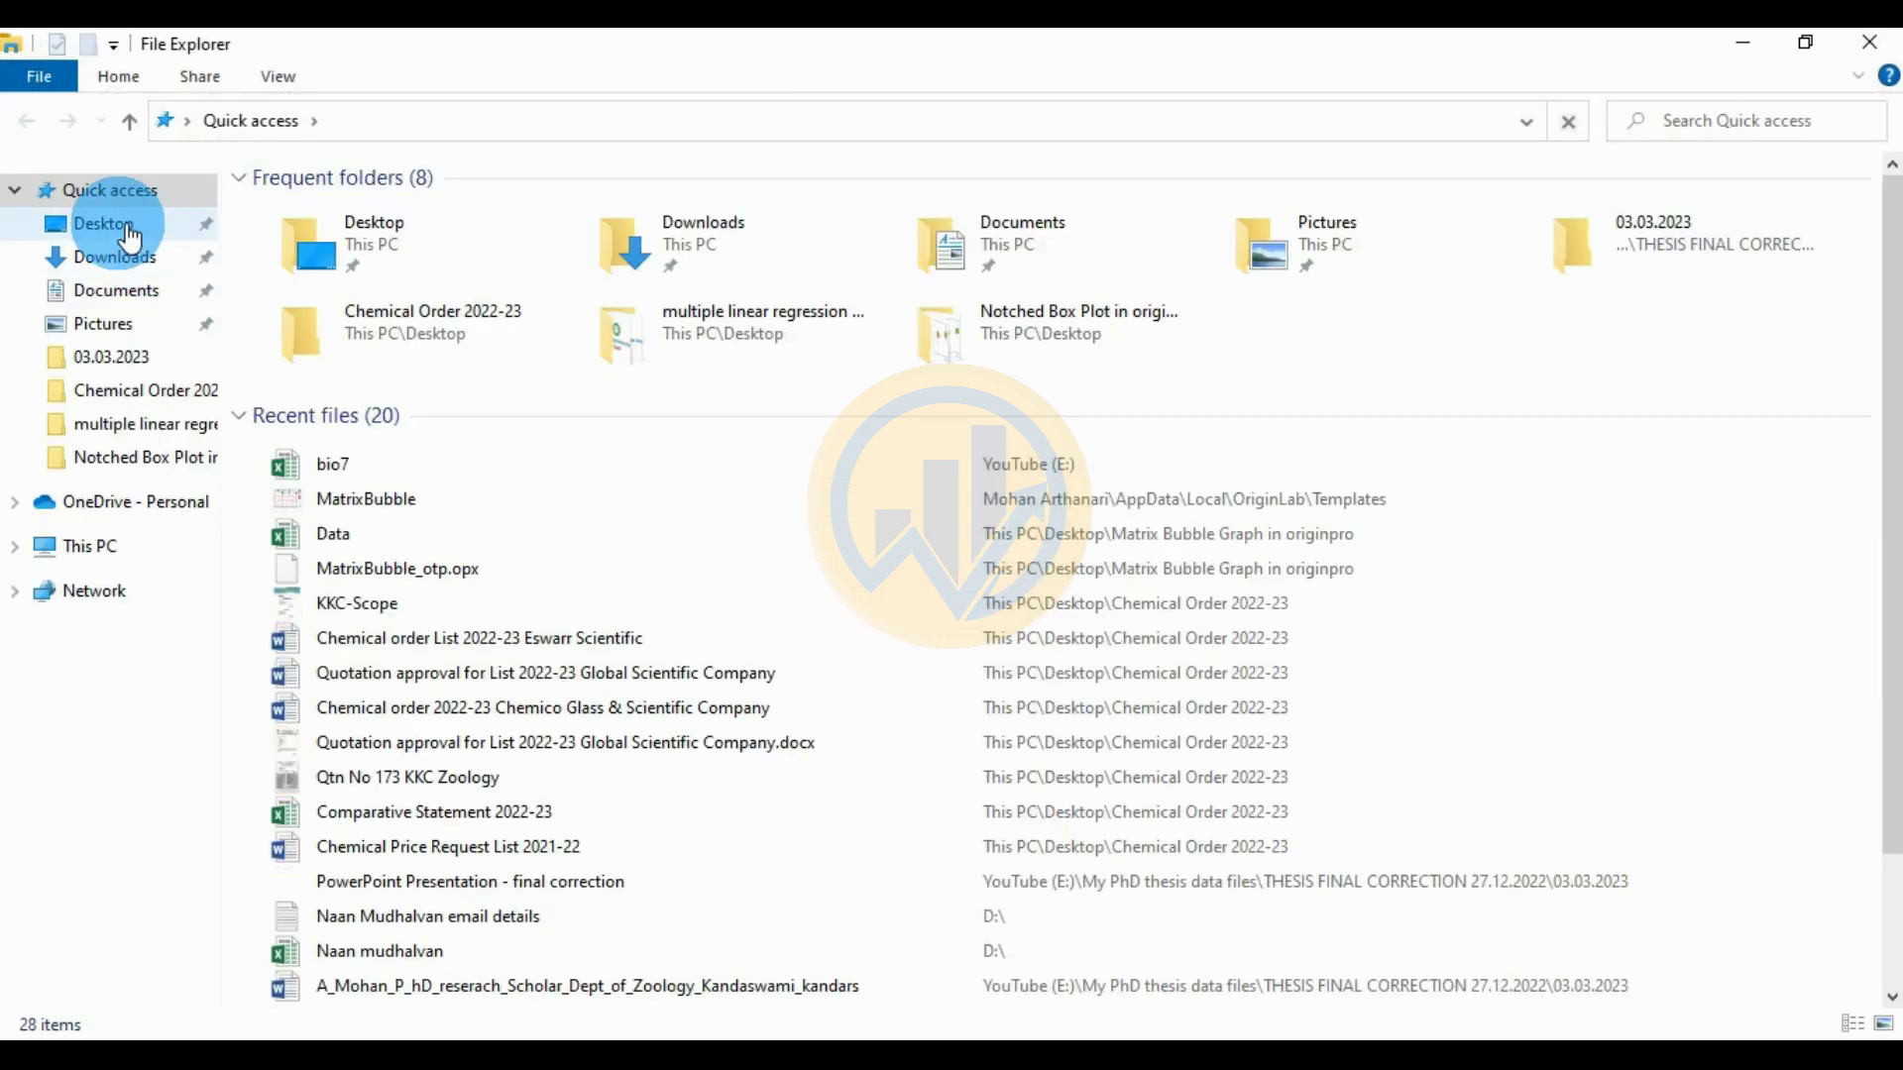
click(126, 230)
click(383, 364)
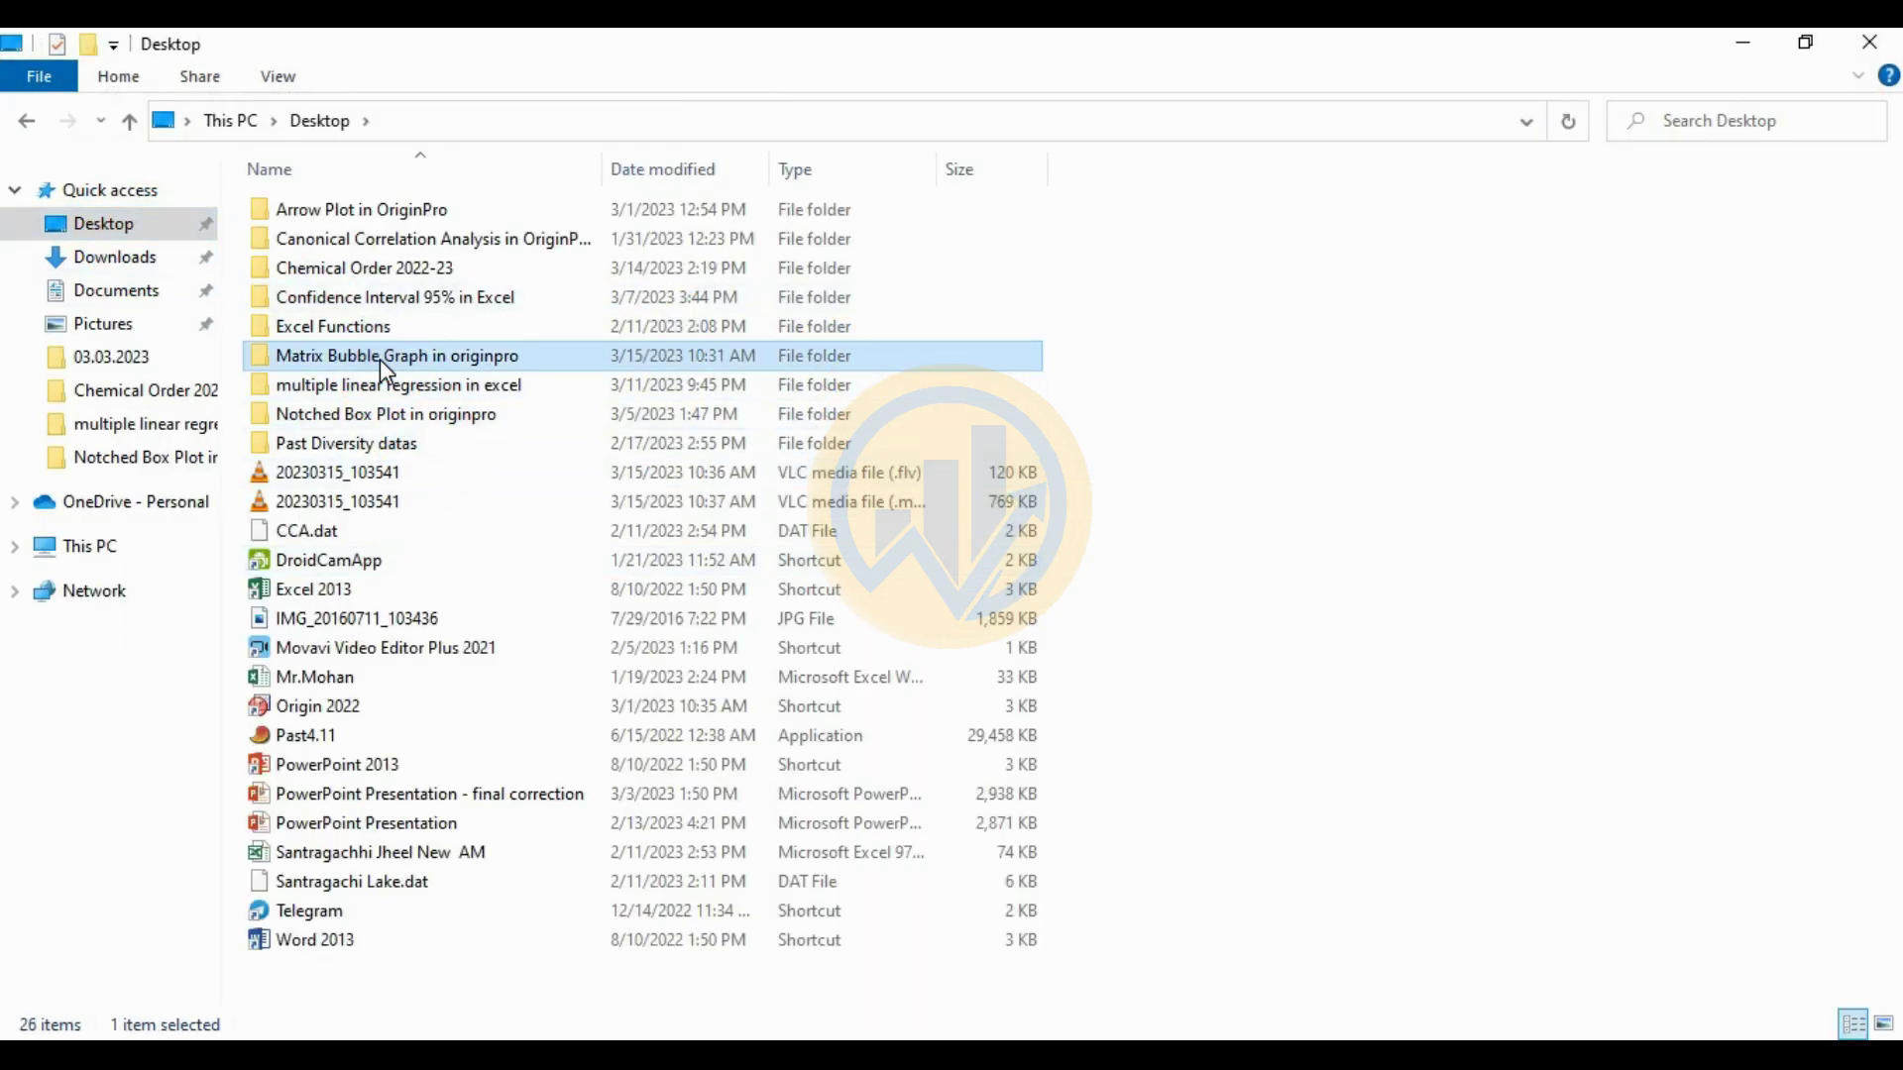
double_click(382, 365)
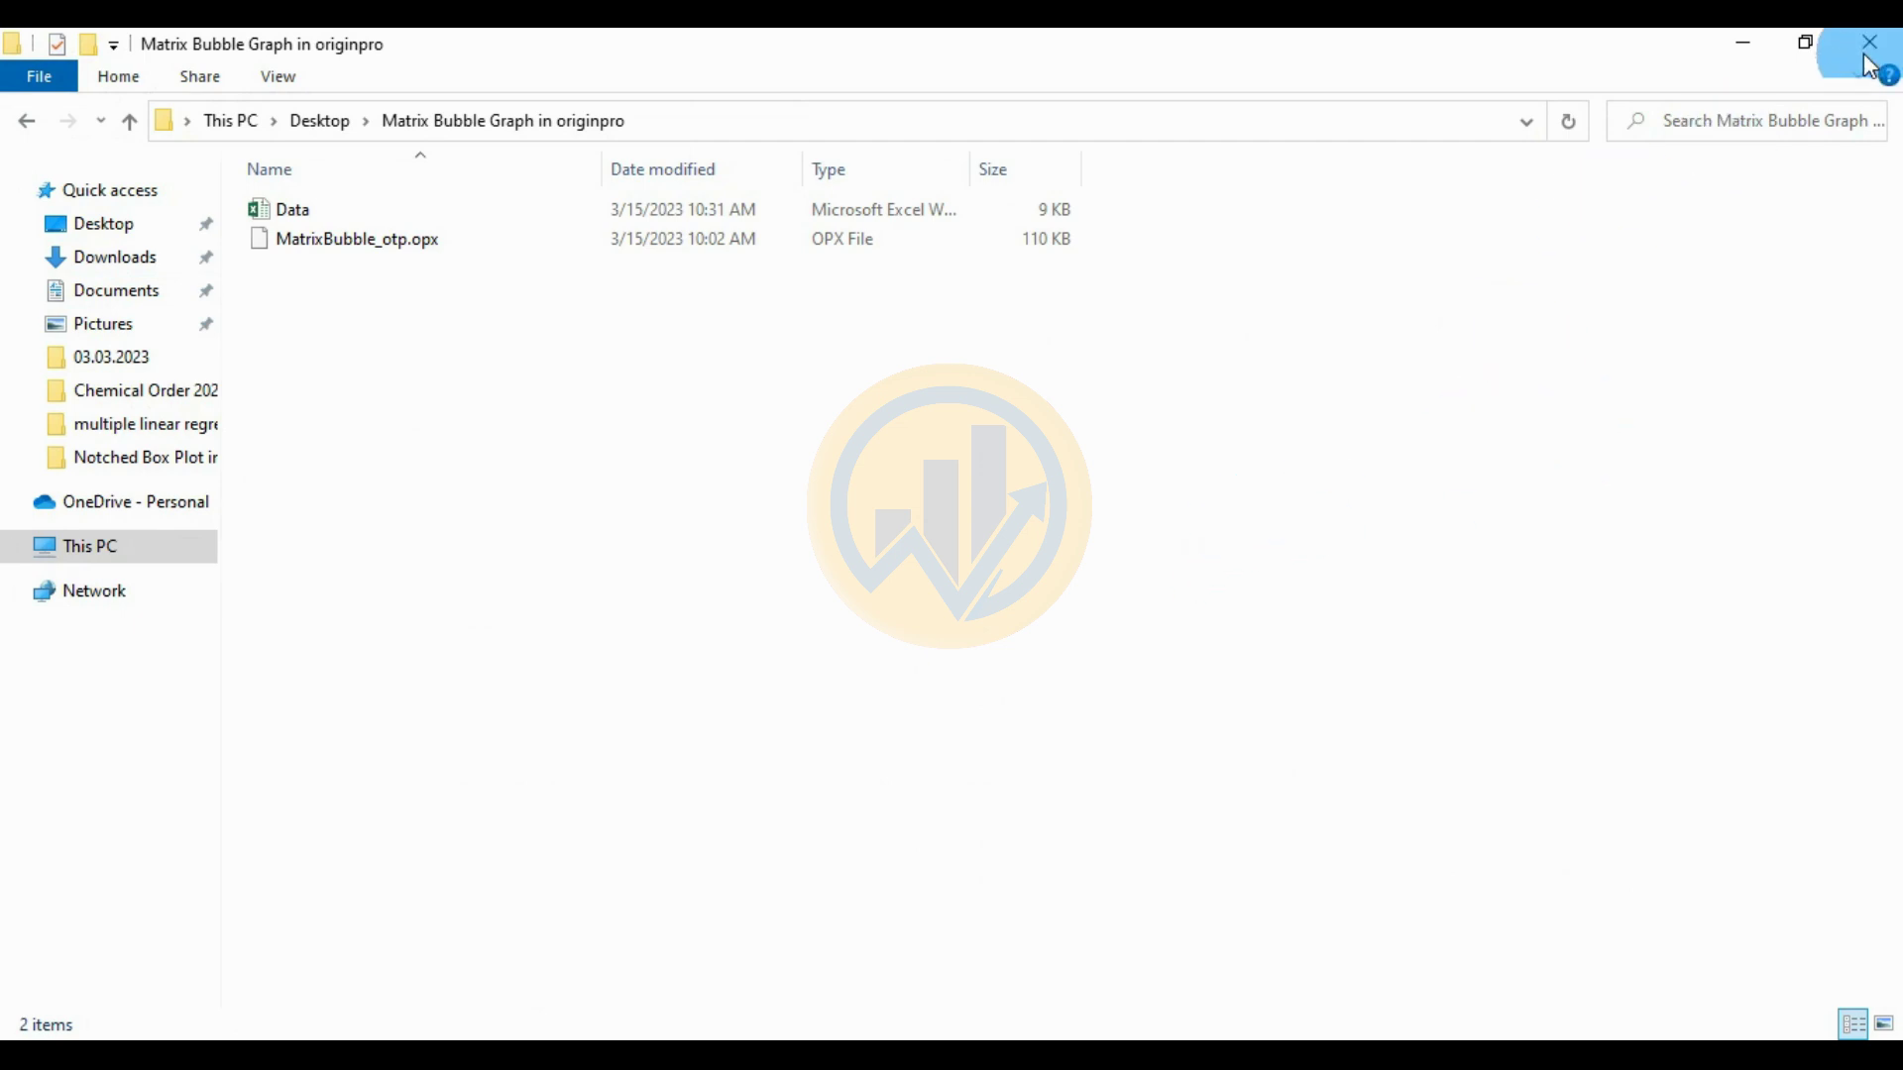
Step: Drag MatrixBubble_otp.opx from the restored window onto the Origin workspace
click(1804, 43)
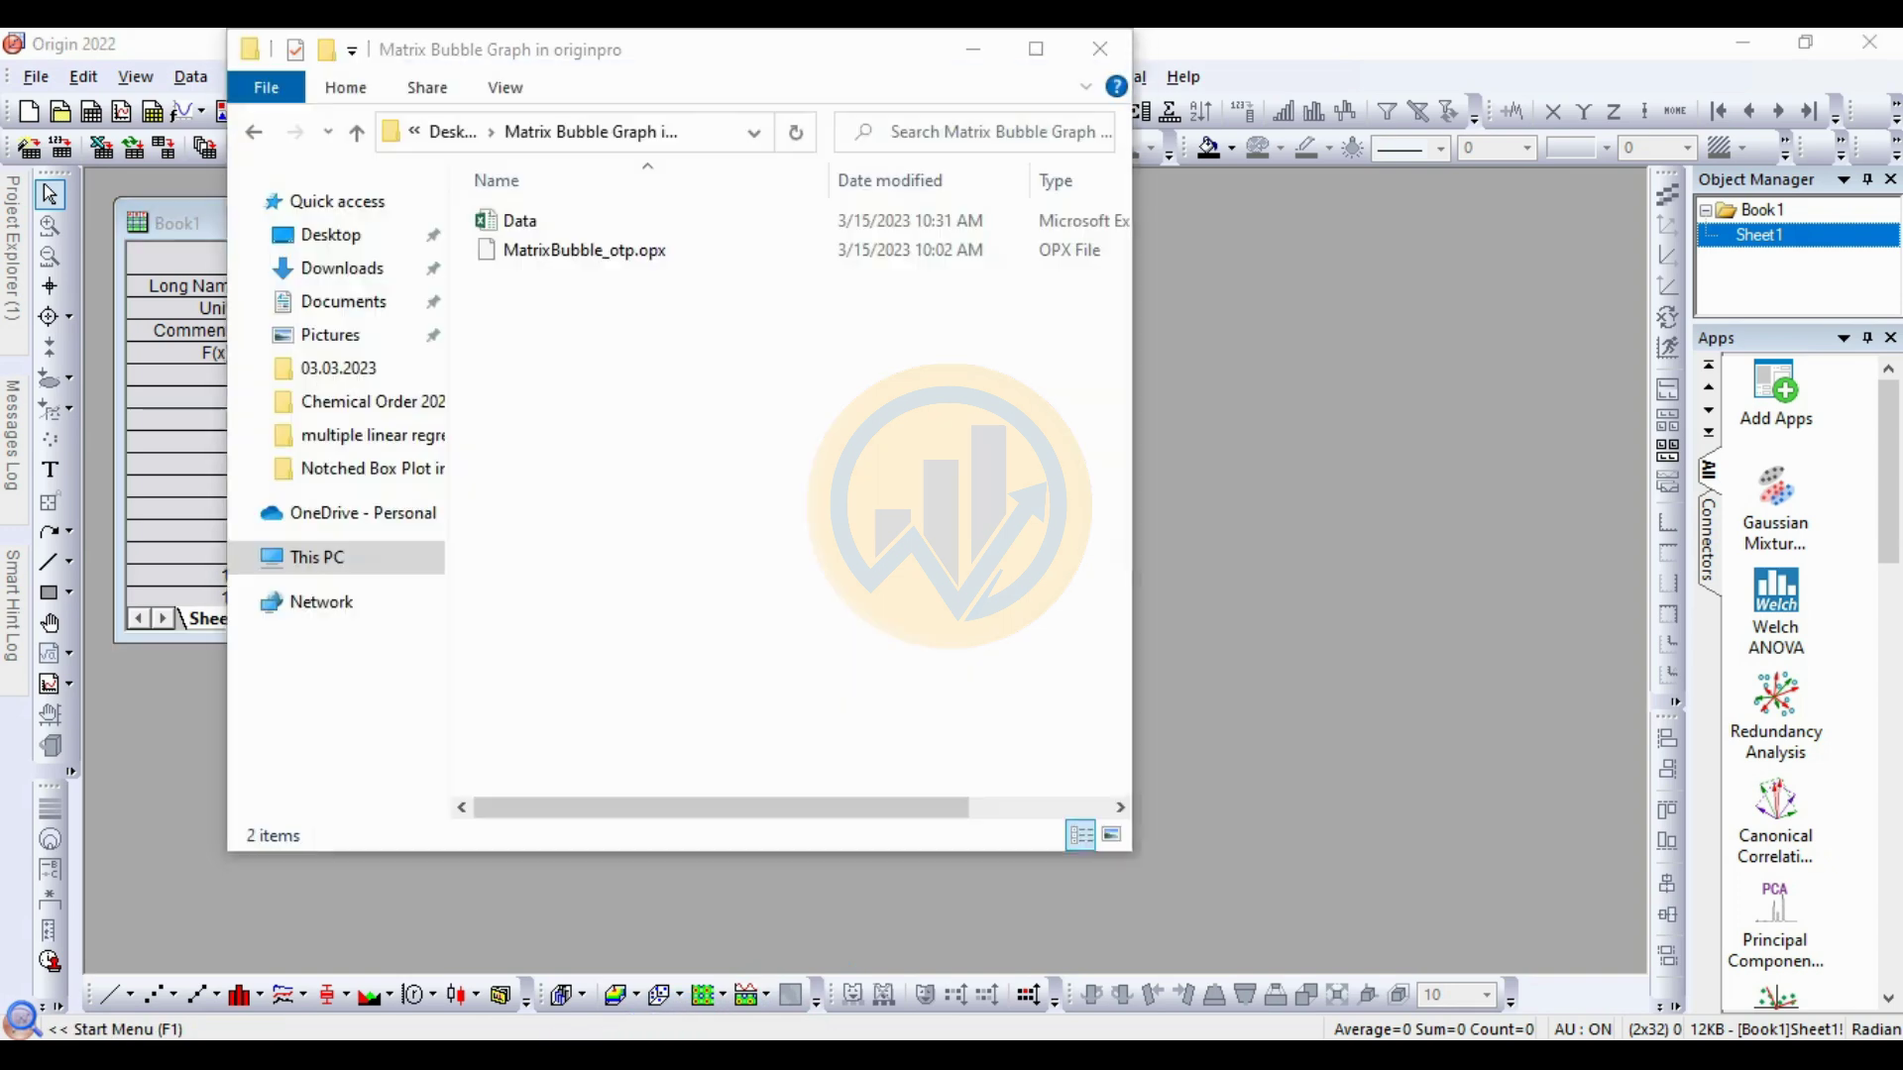
click(789, 43)
click(526, 256)
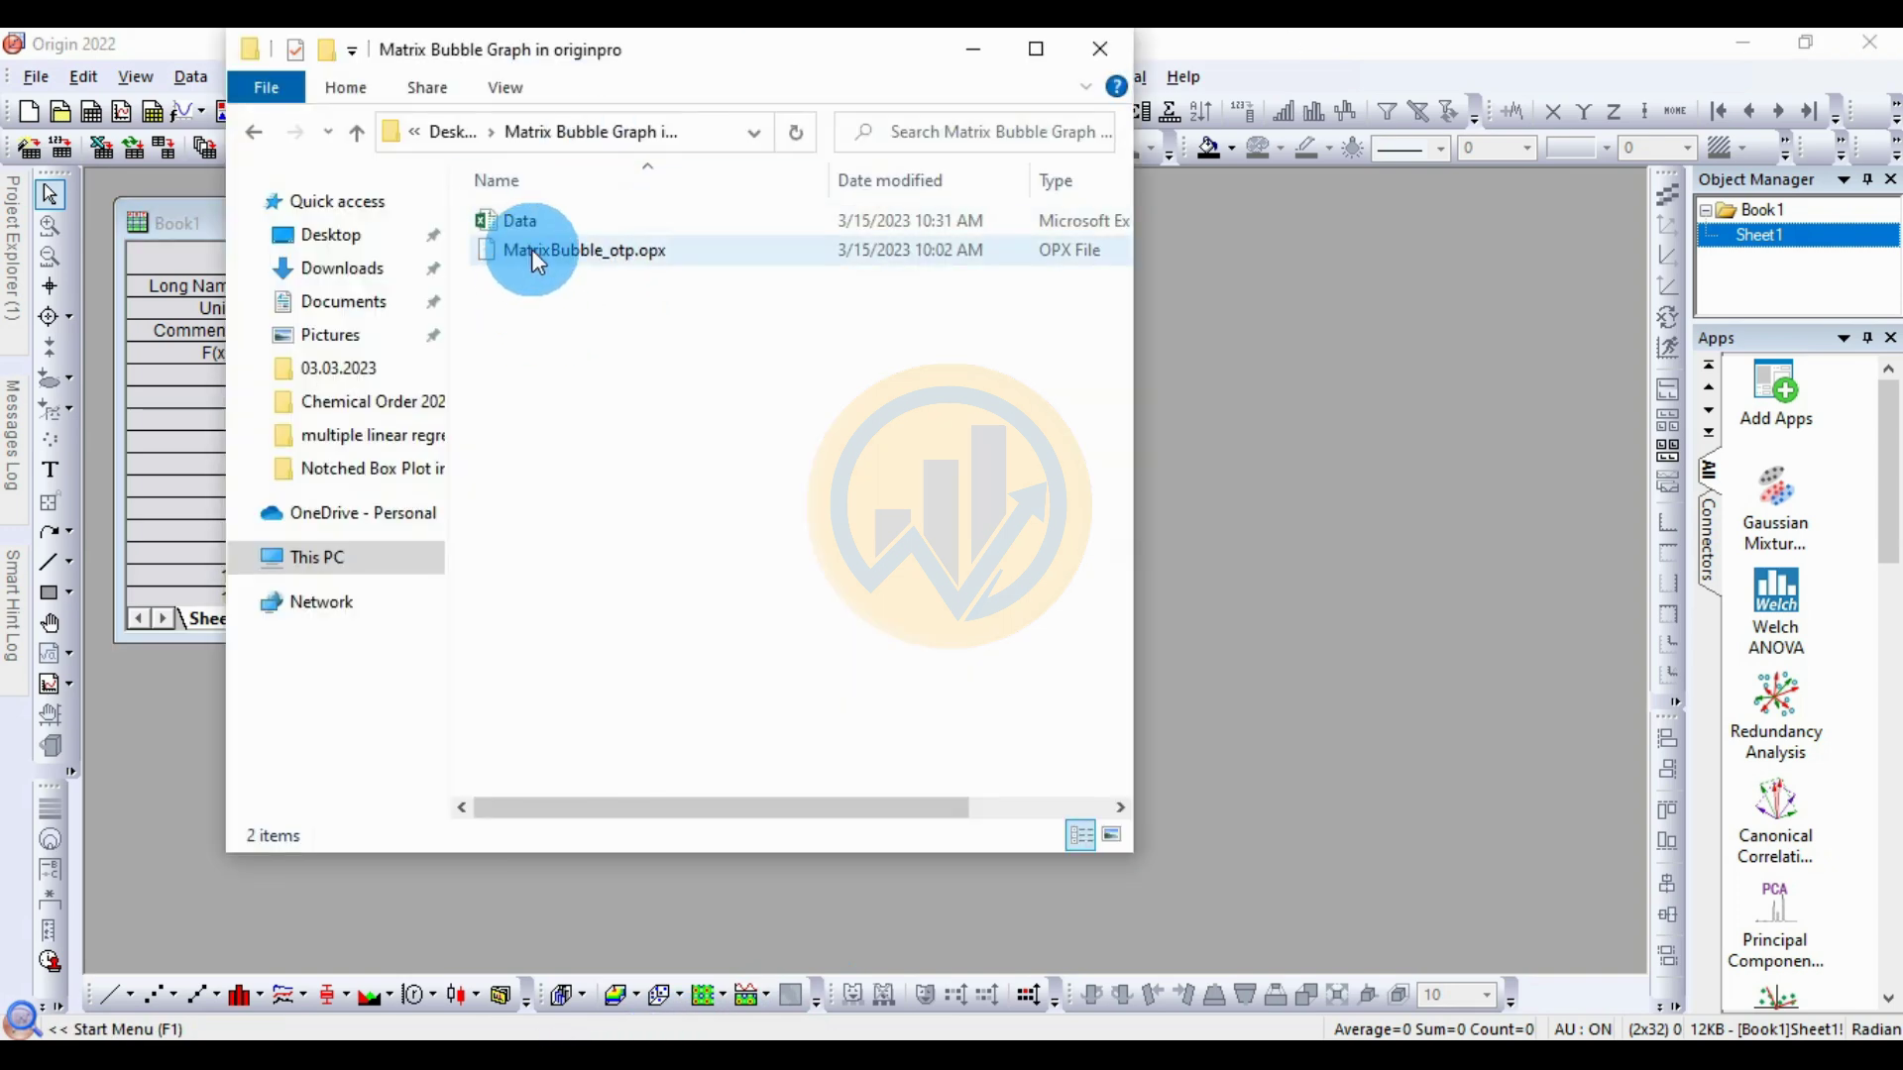
click(539, 260)
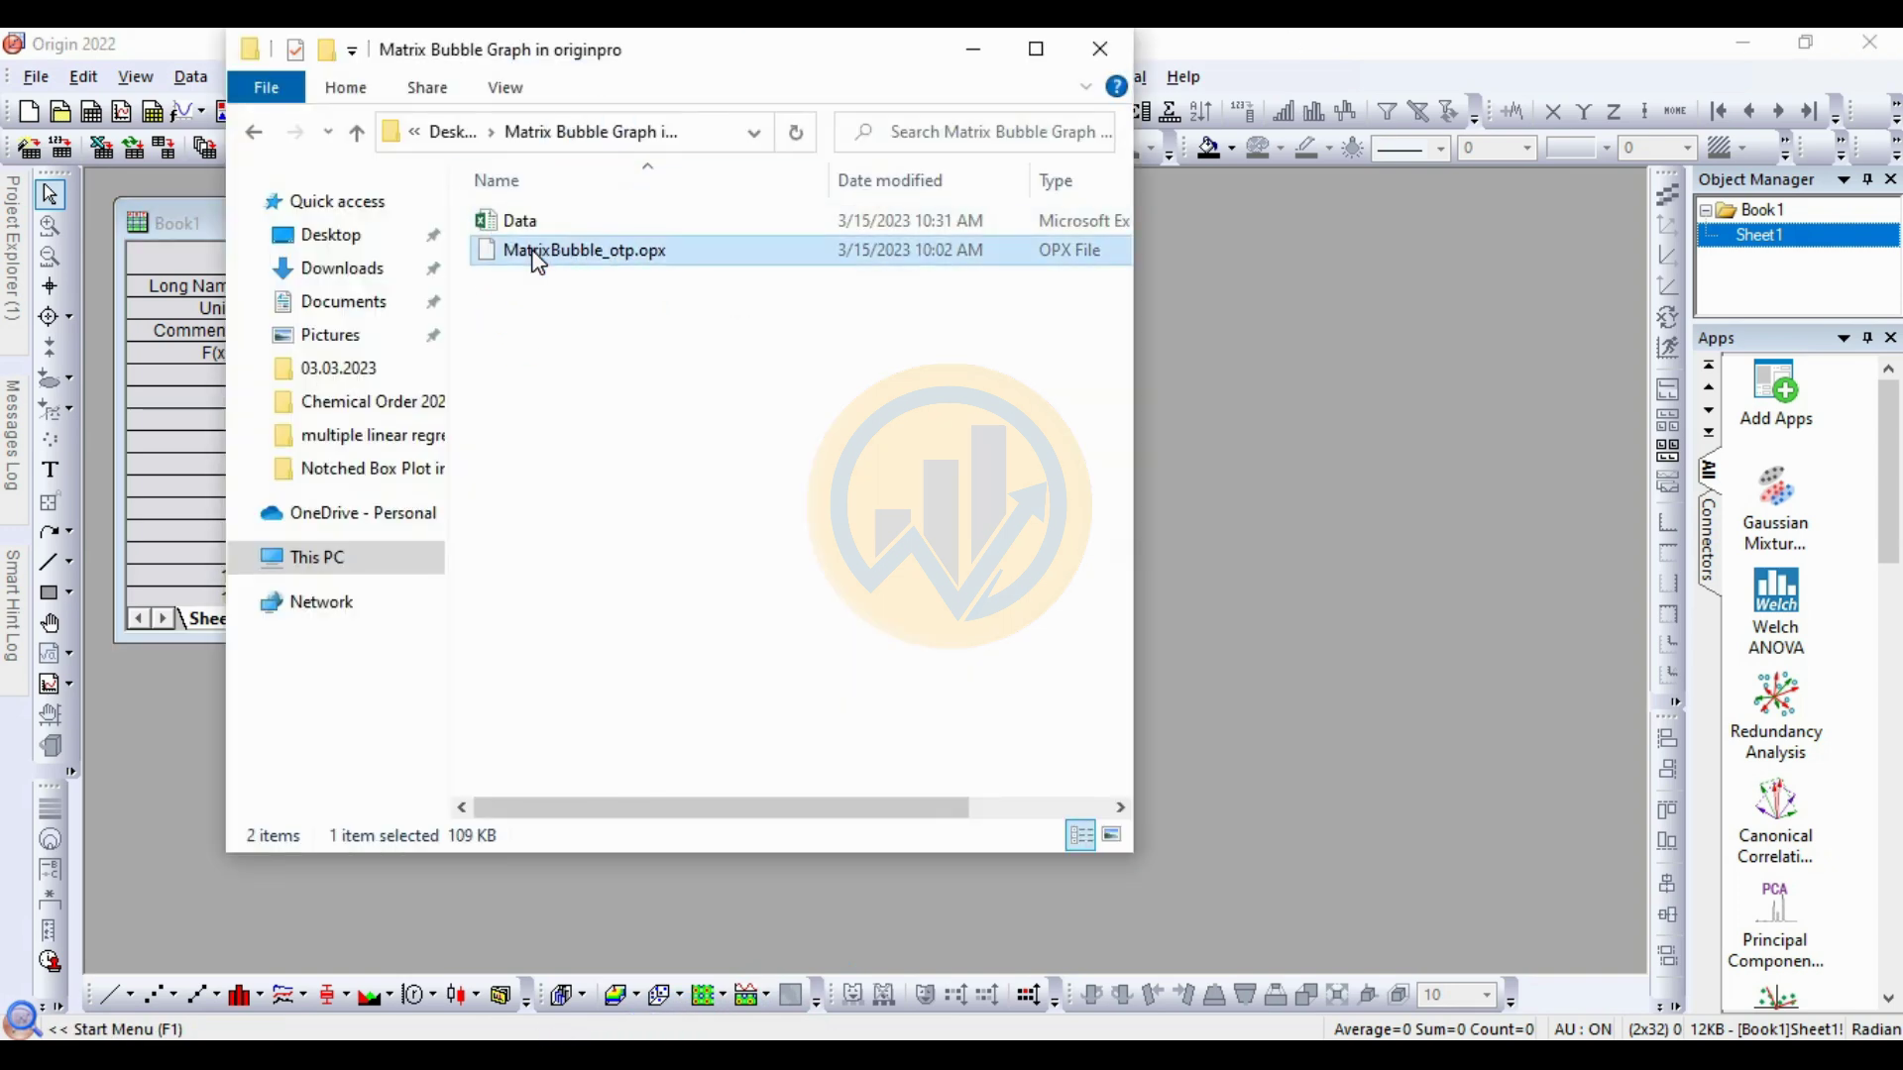
drag(543, 263, 1300, 537)
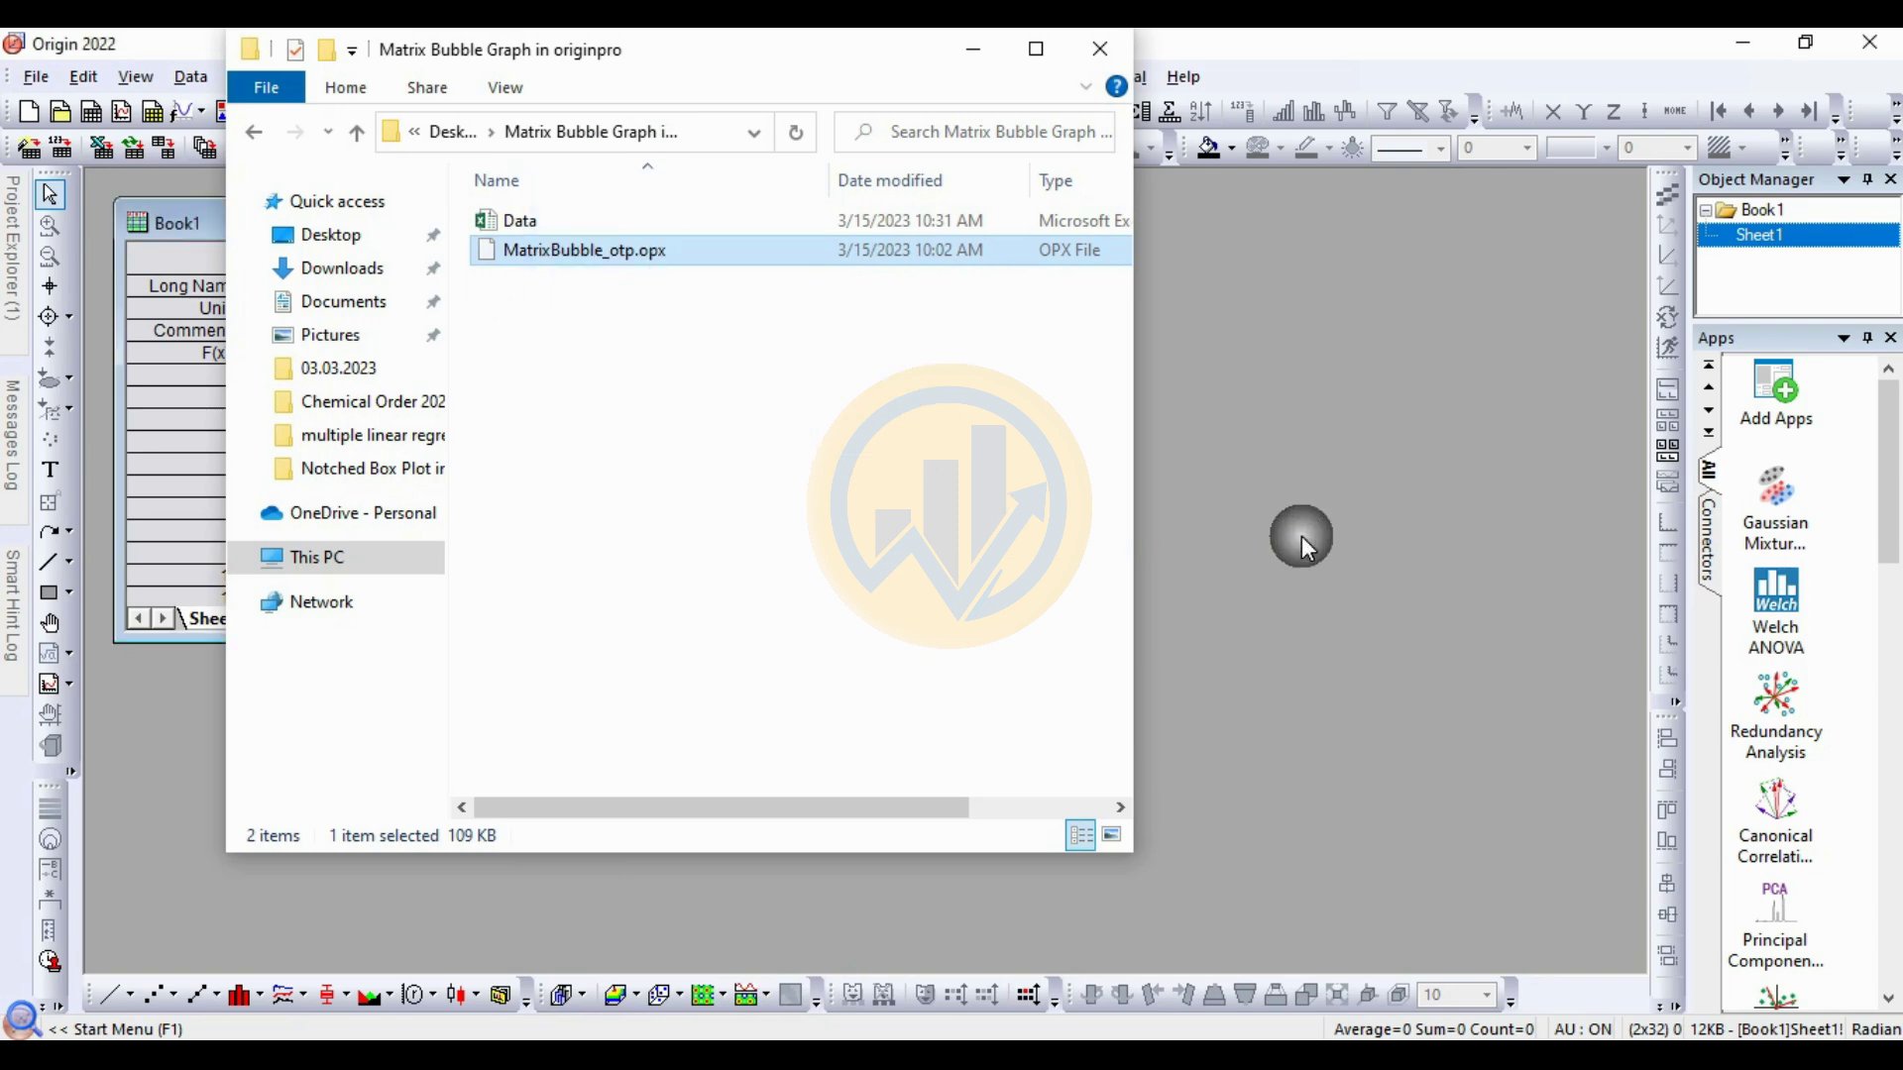
Step: Confirm reinstalling the MatrixBubble_otp package and dismiss the success message
click(975, 57)
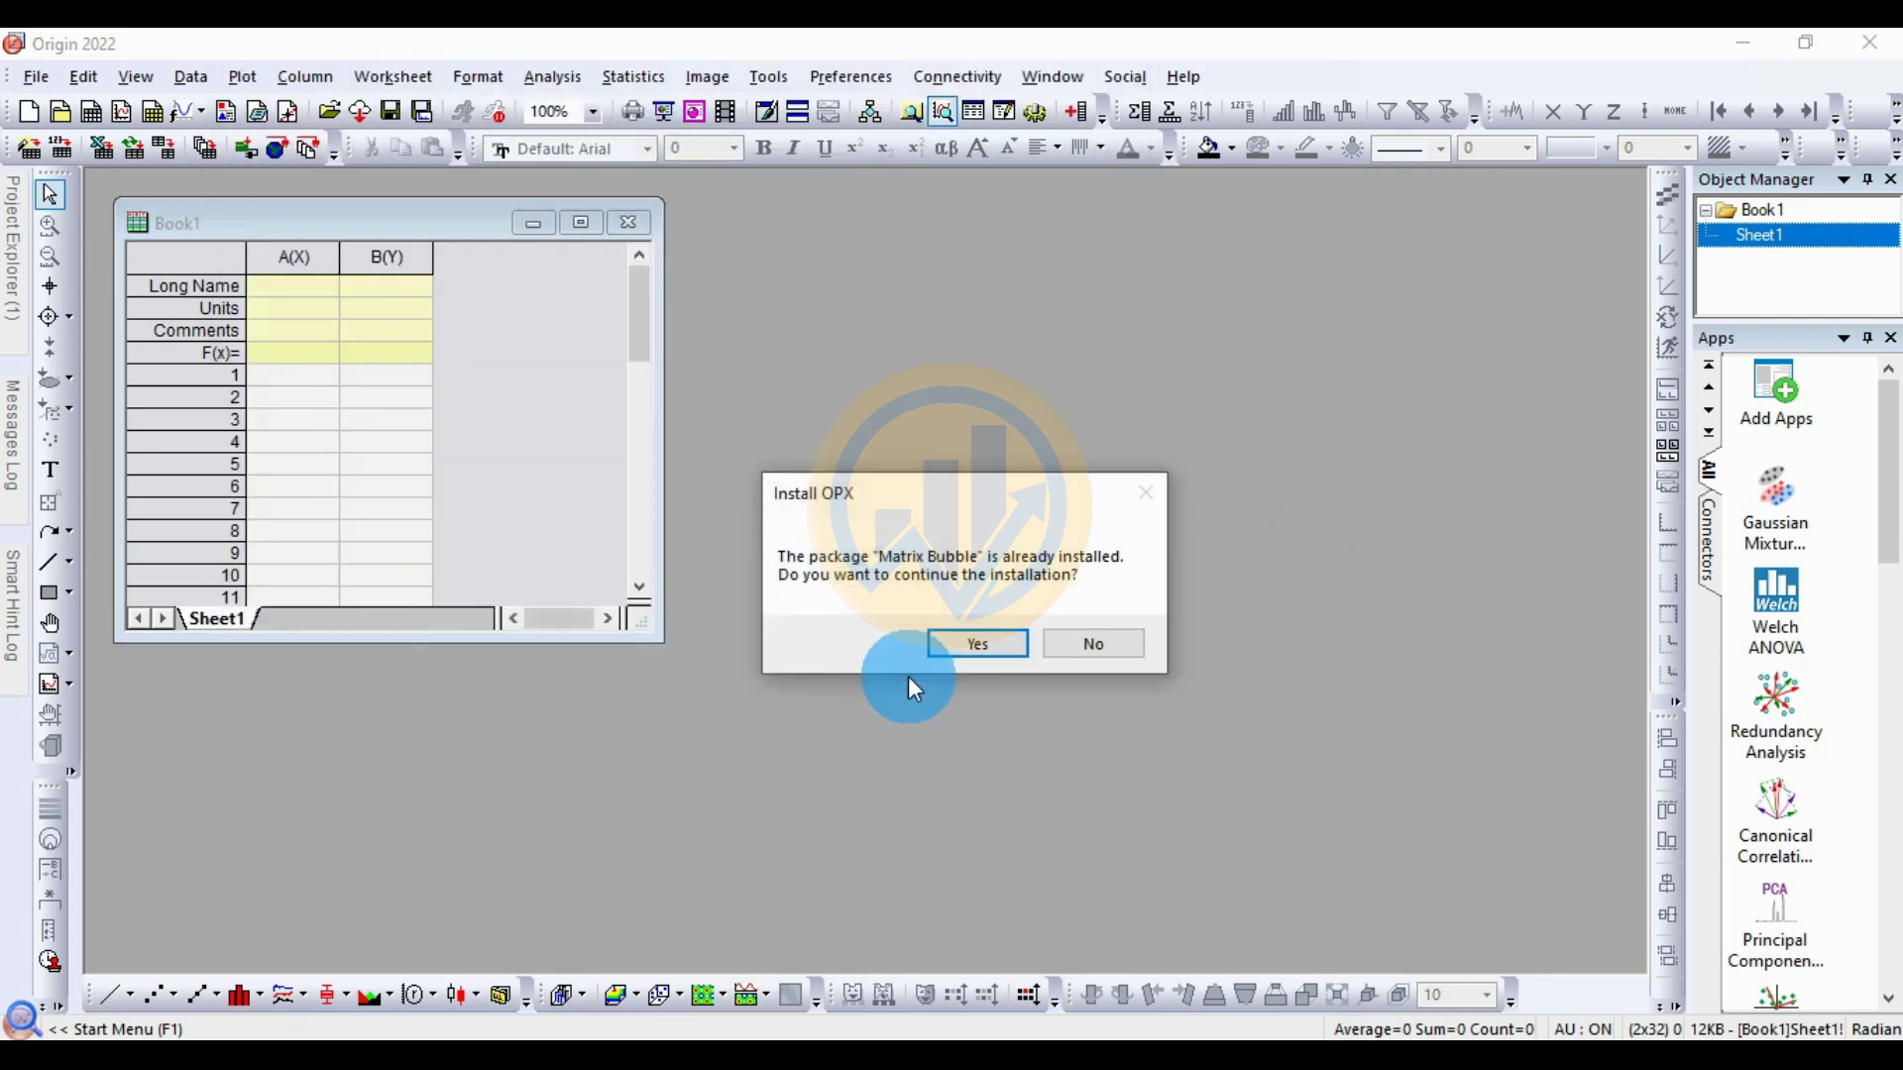
click(995, 652)
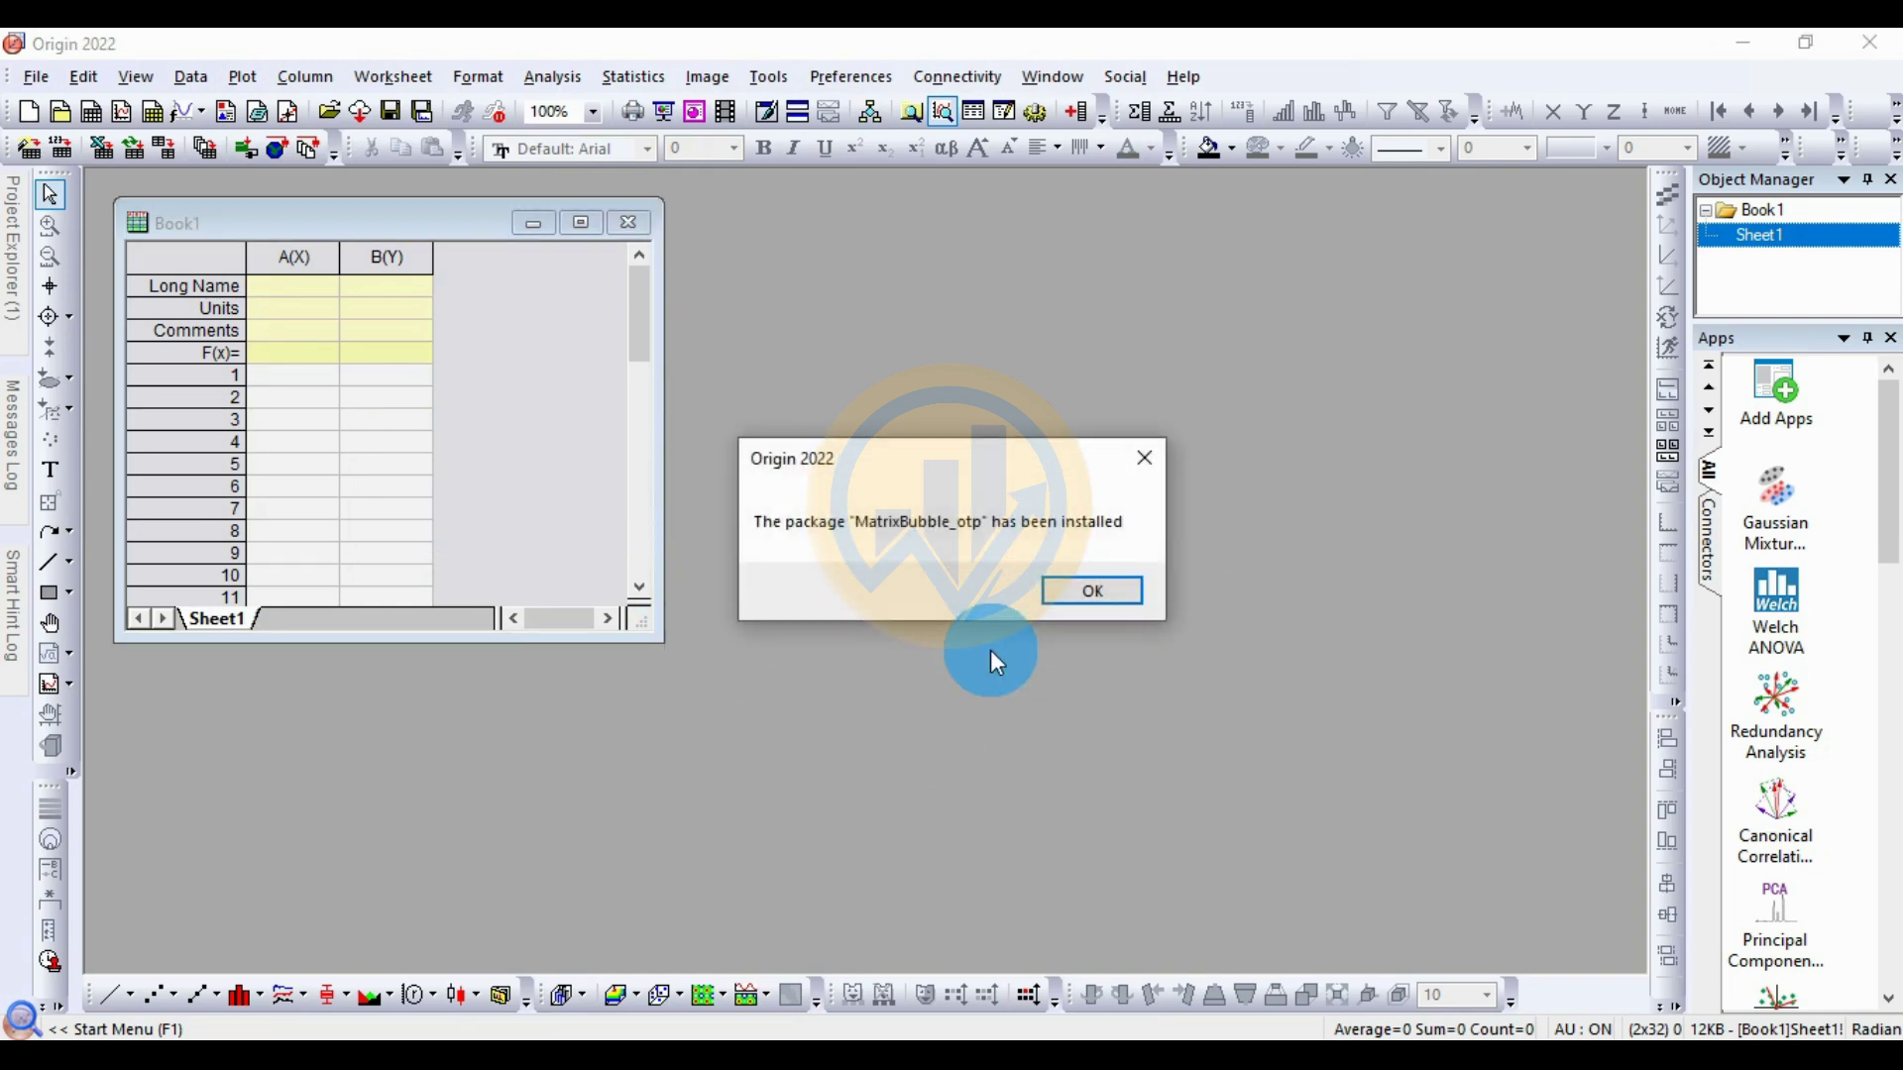
click(1094, 591)
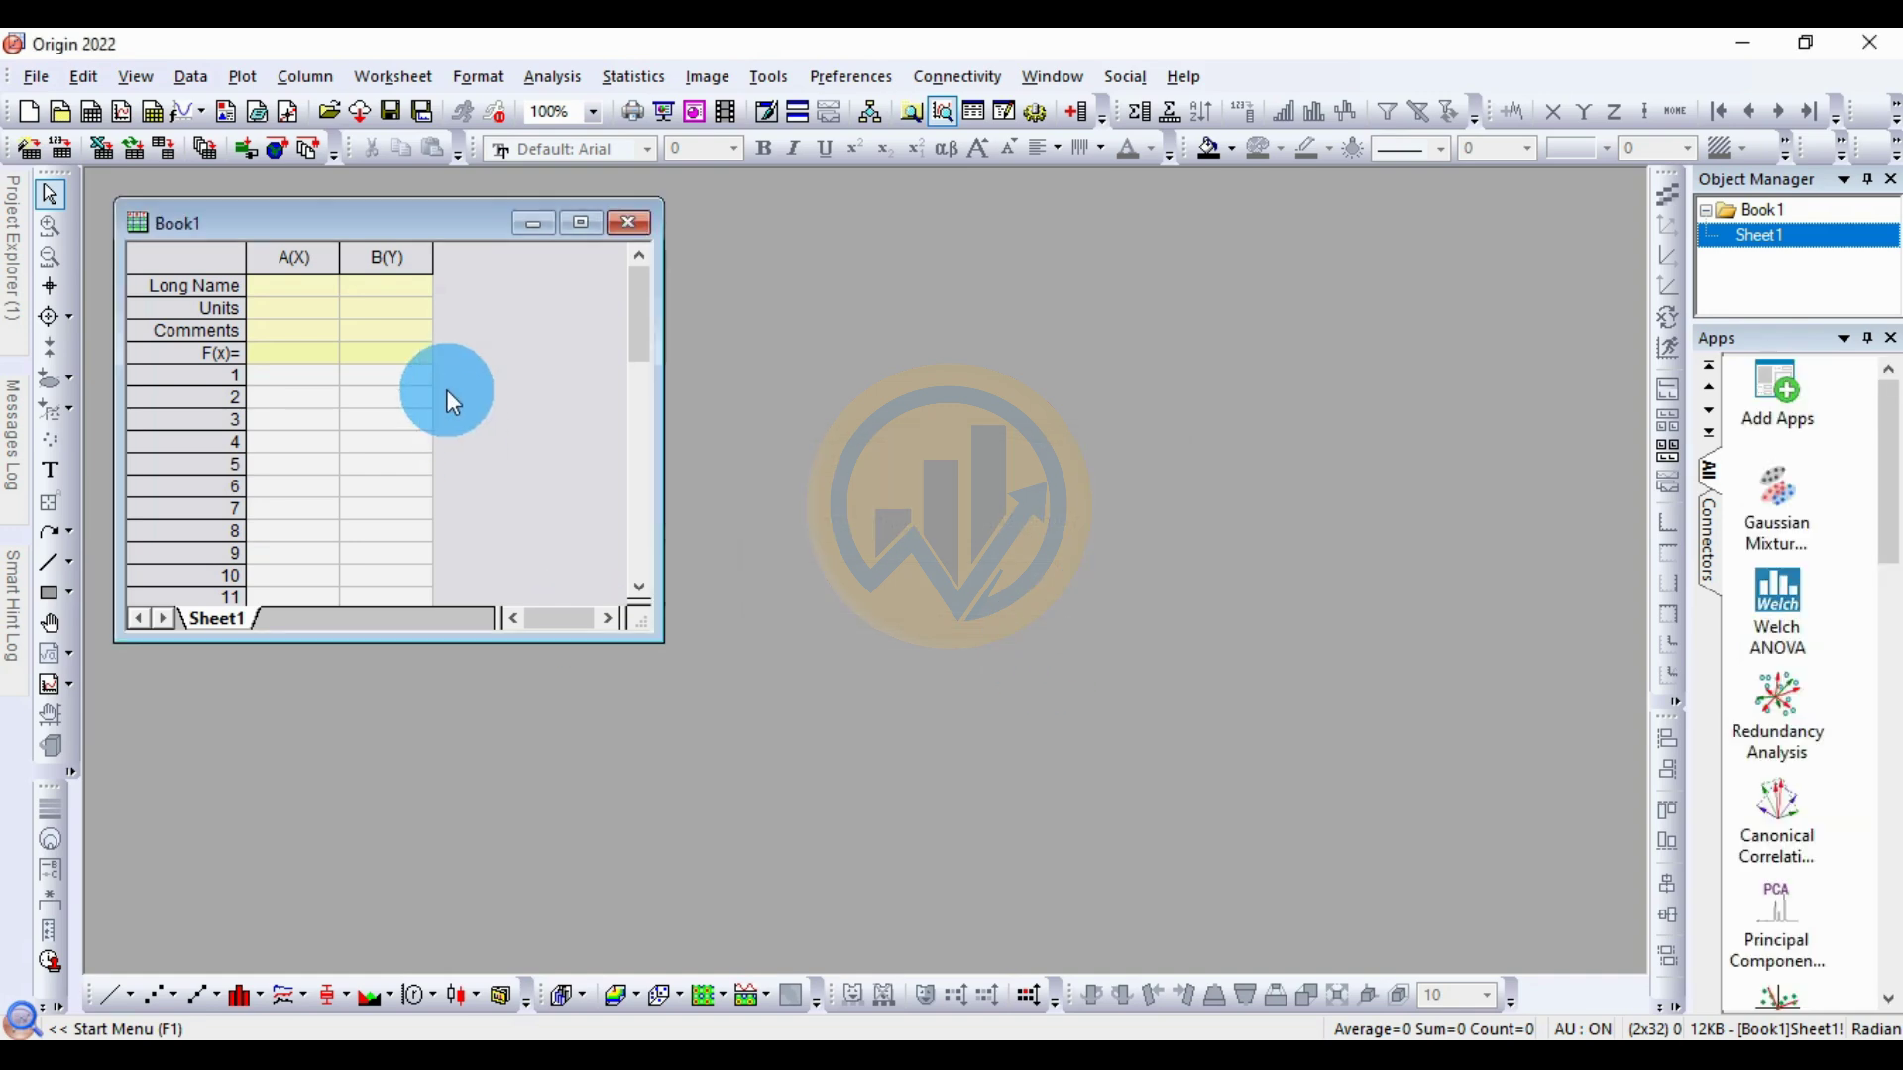
Step: Check Matrix Bubble is listed under Plot > My Templates, then switch to Excel's Data workbook
click(243, 76)
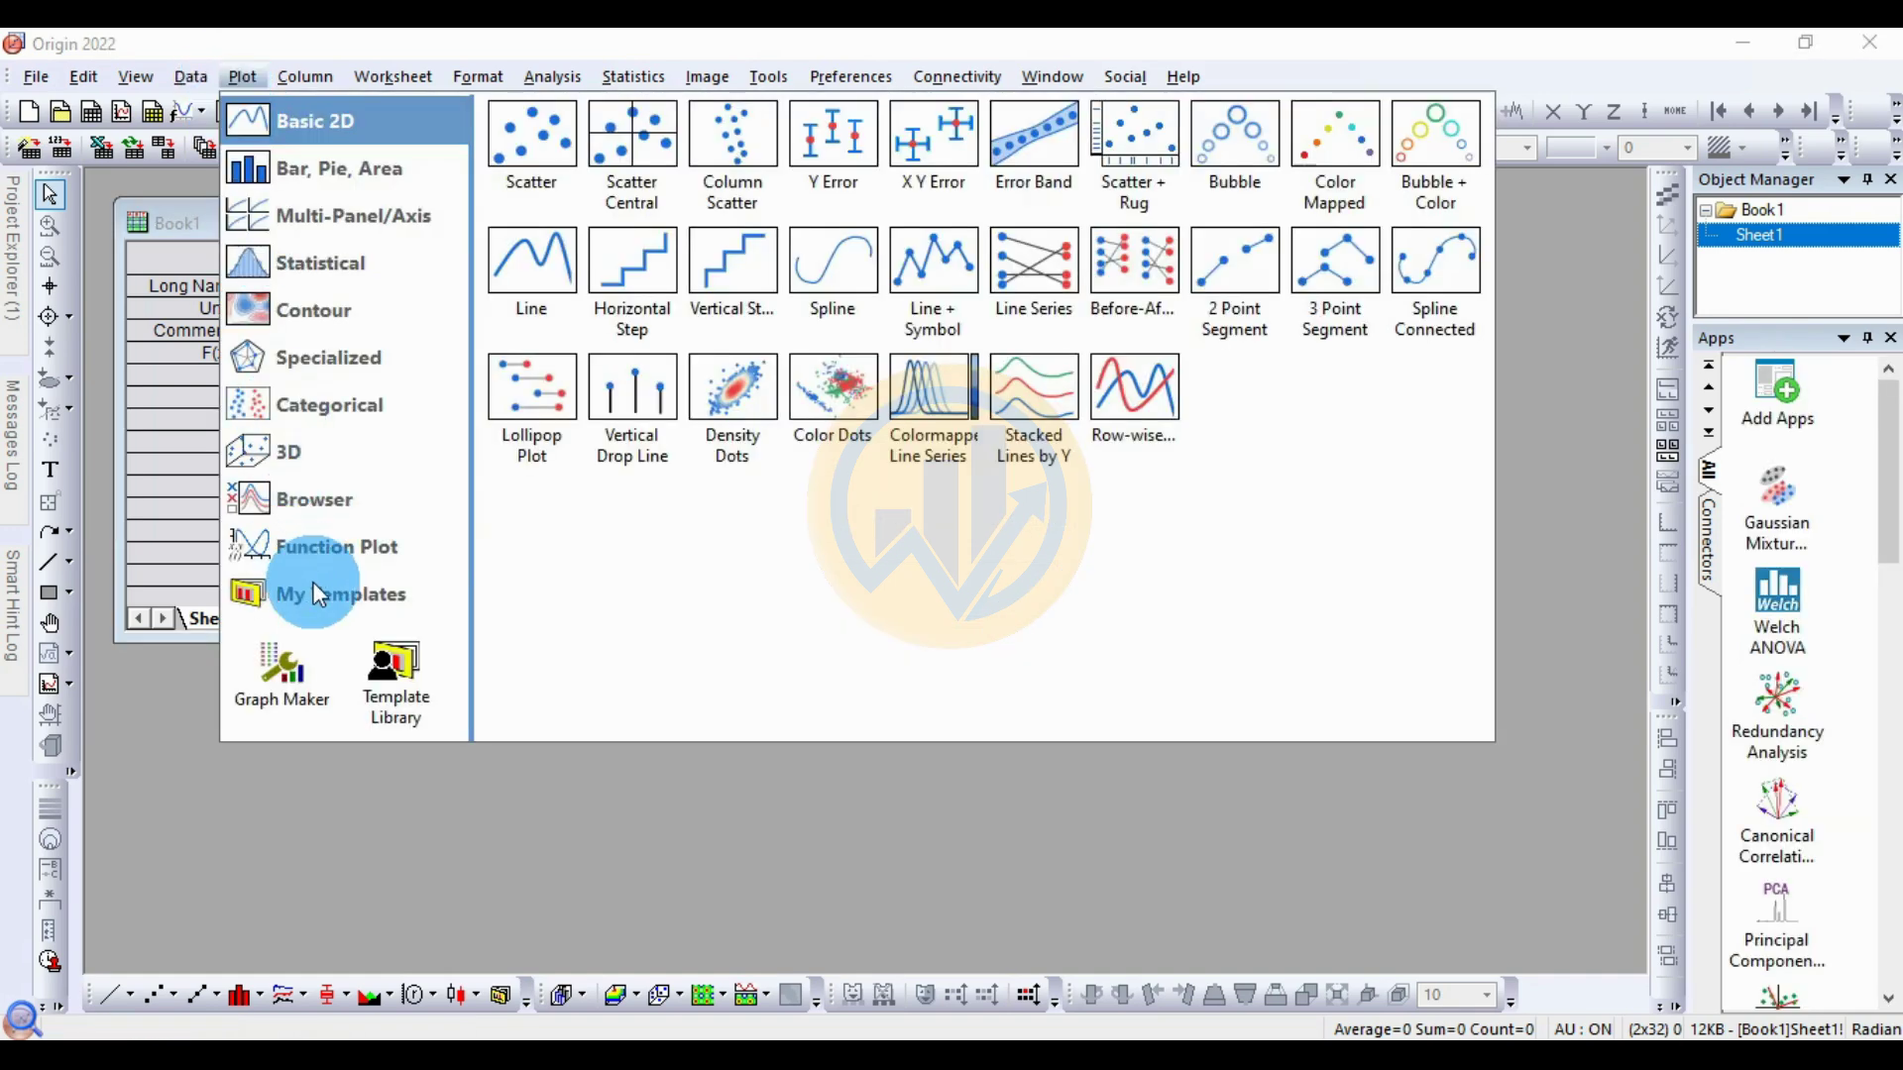
mouse_move(331, 612)
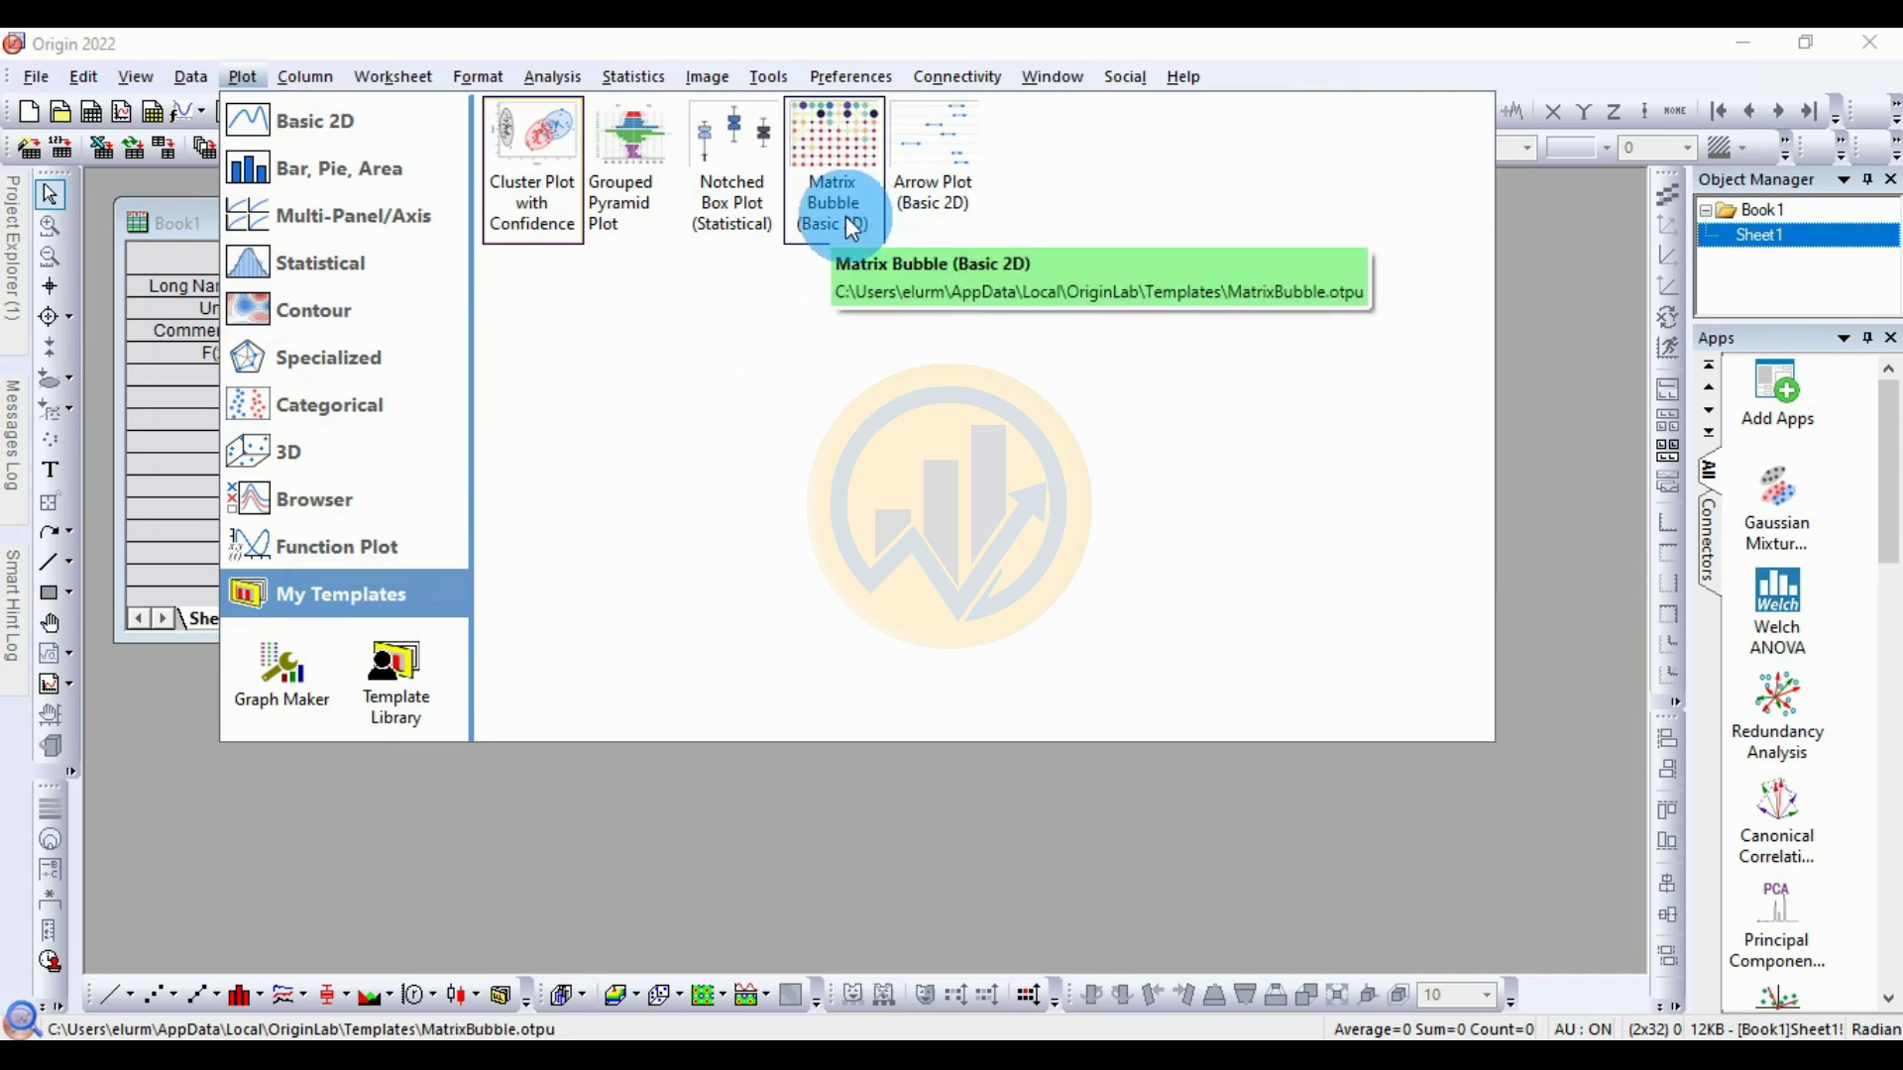
click(1583, 551)
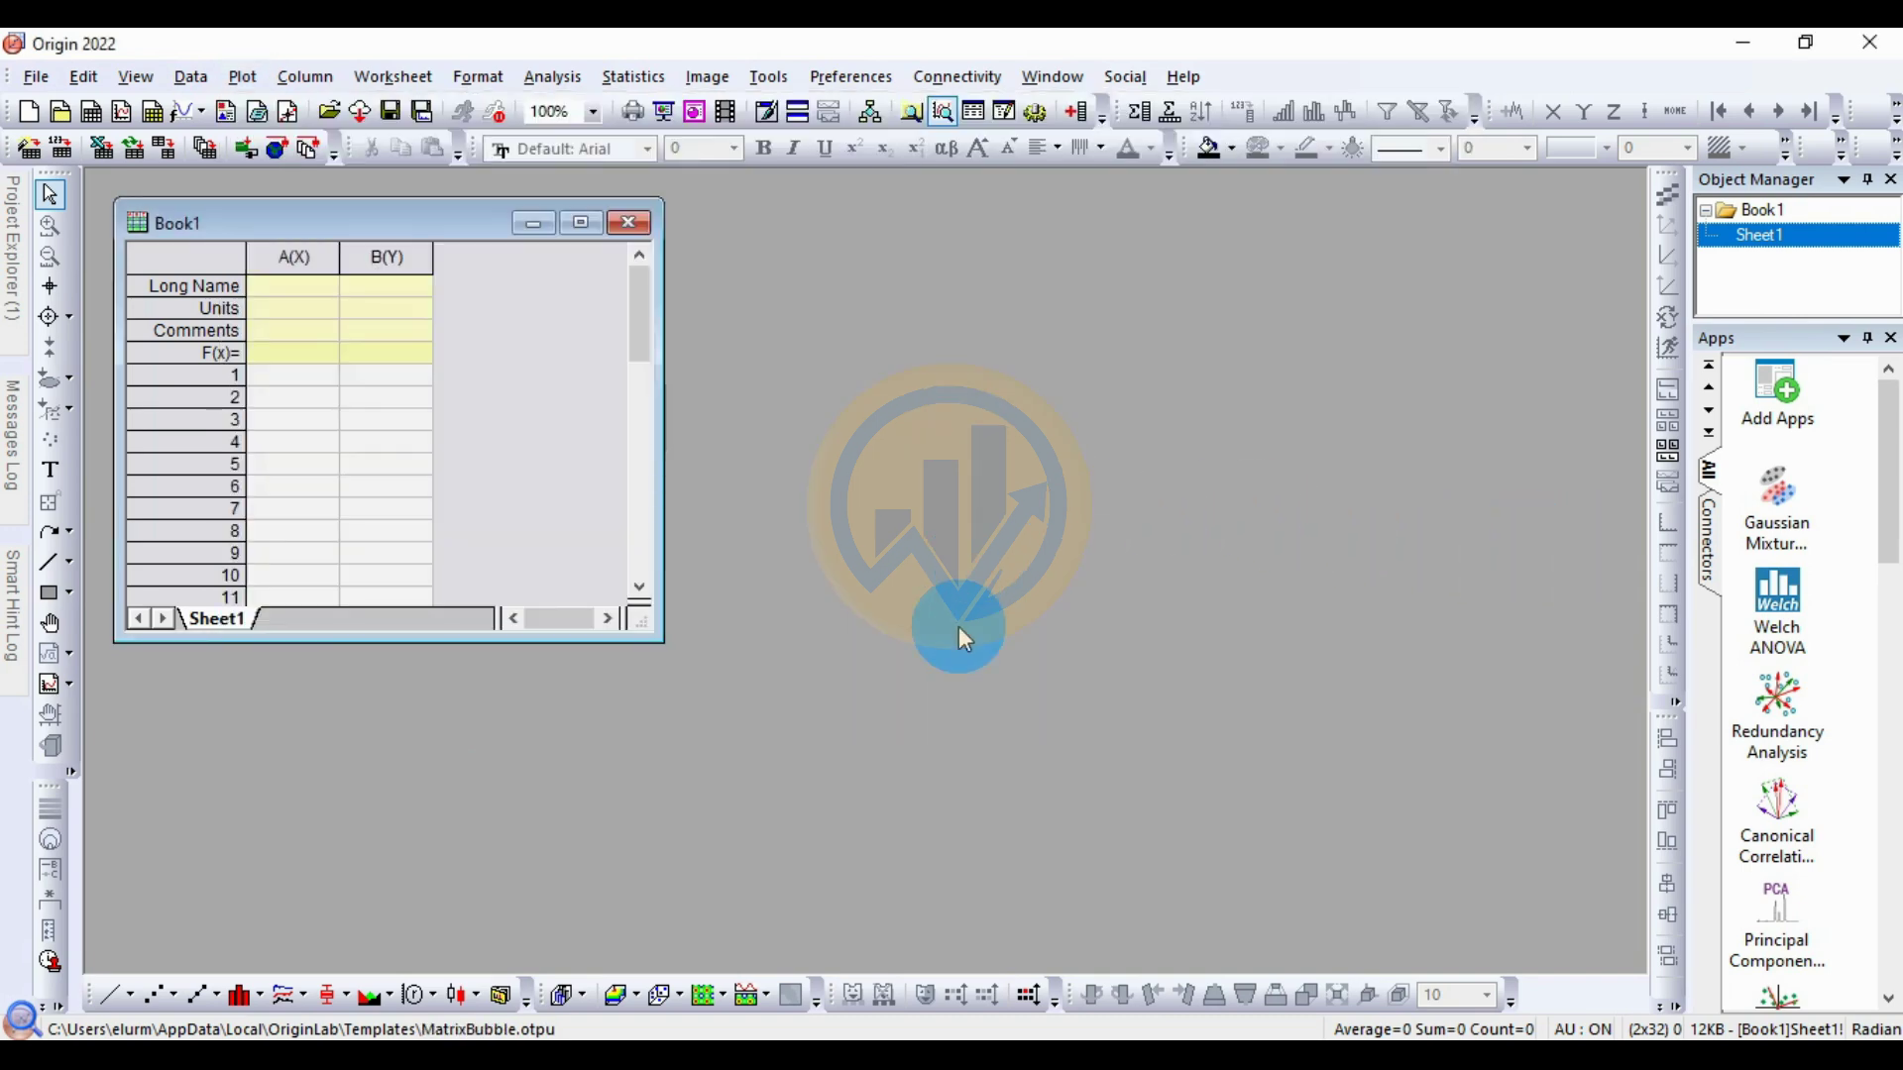
click(890, 1056)
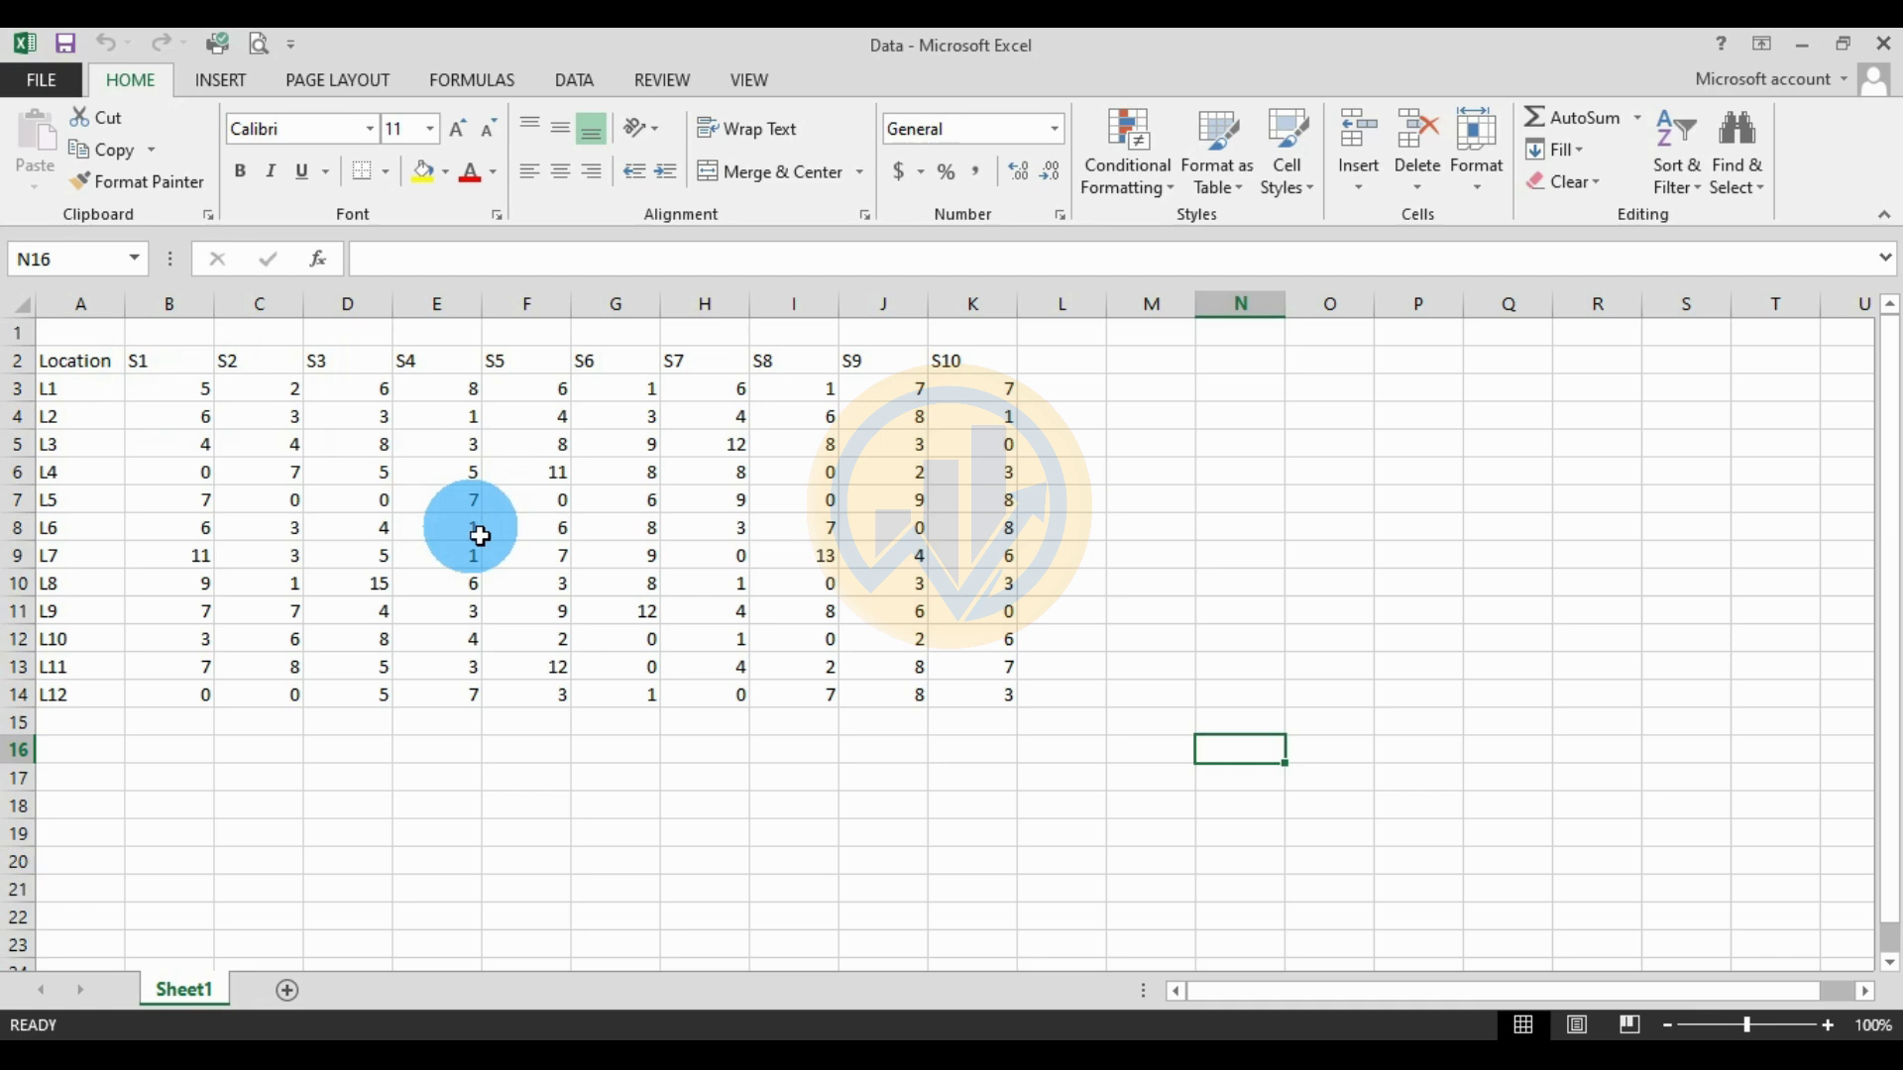
Step: Copy header row A2:K2 (Location, S1–S10) in Excel and target Origin's column A Long Name cell
click(87, 363)
drag(94, 372, 93, 696)
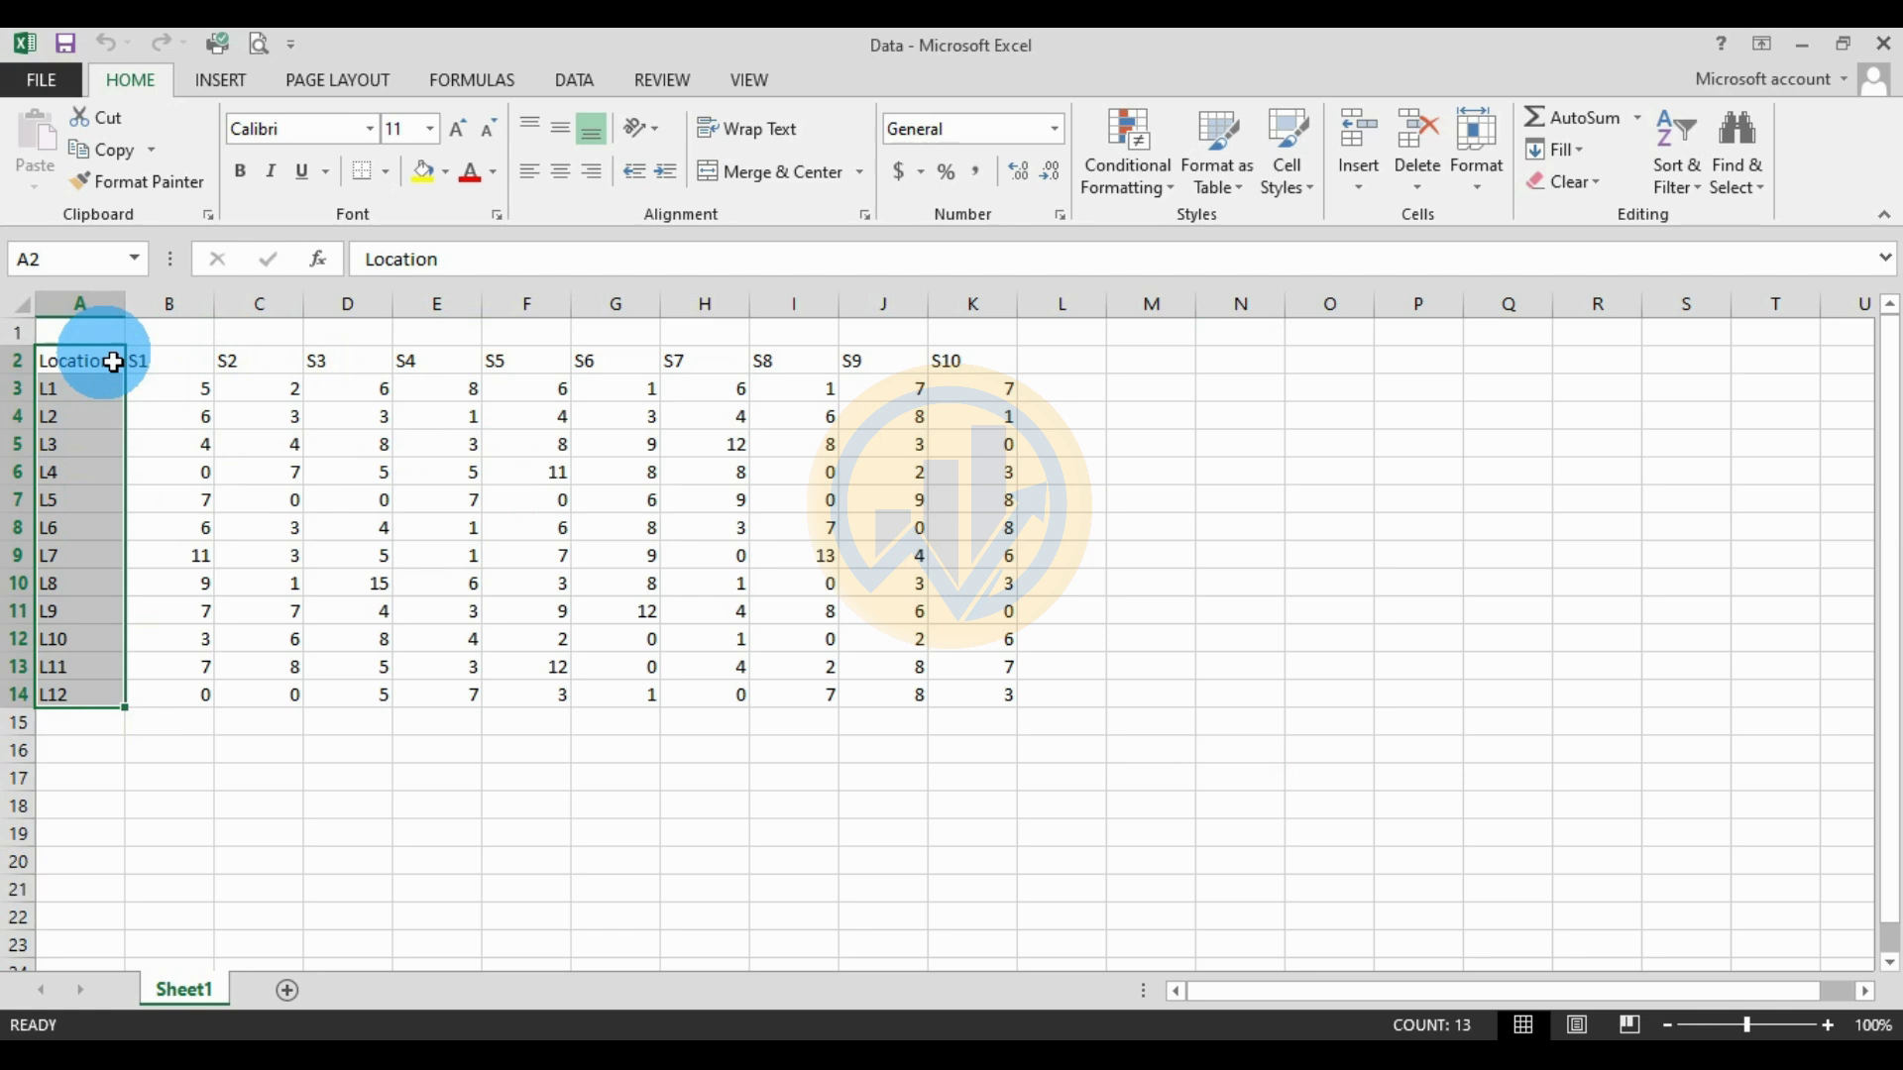
drag(136, 360, 985, 374)
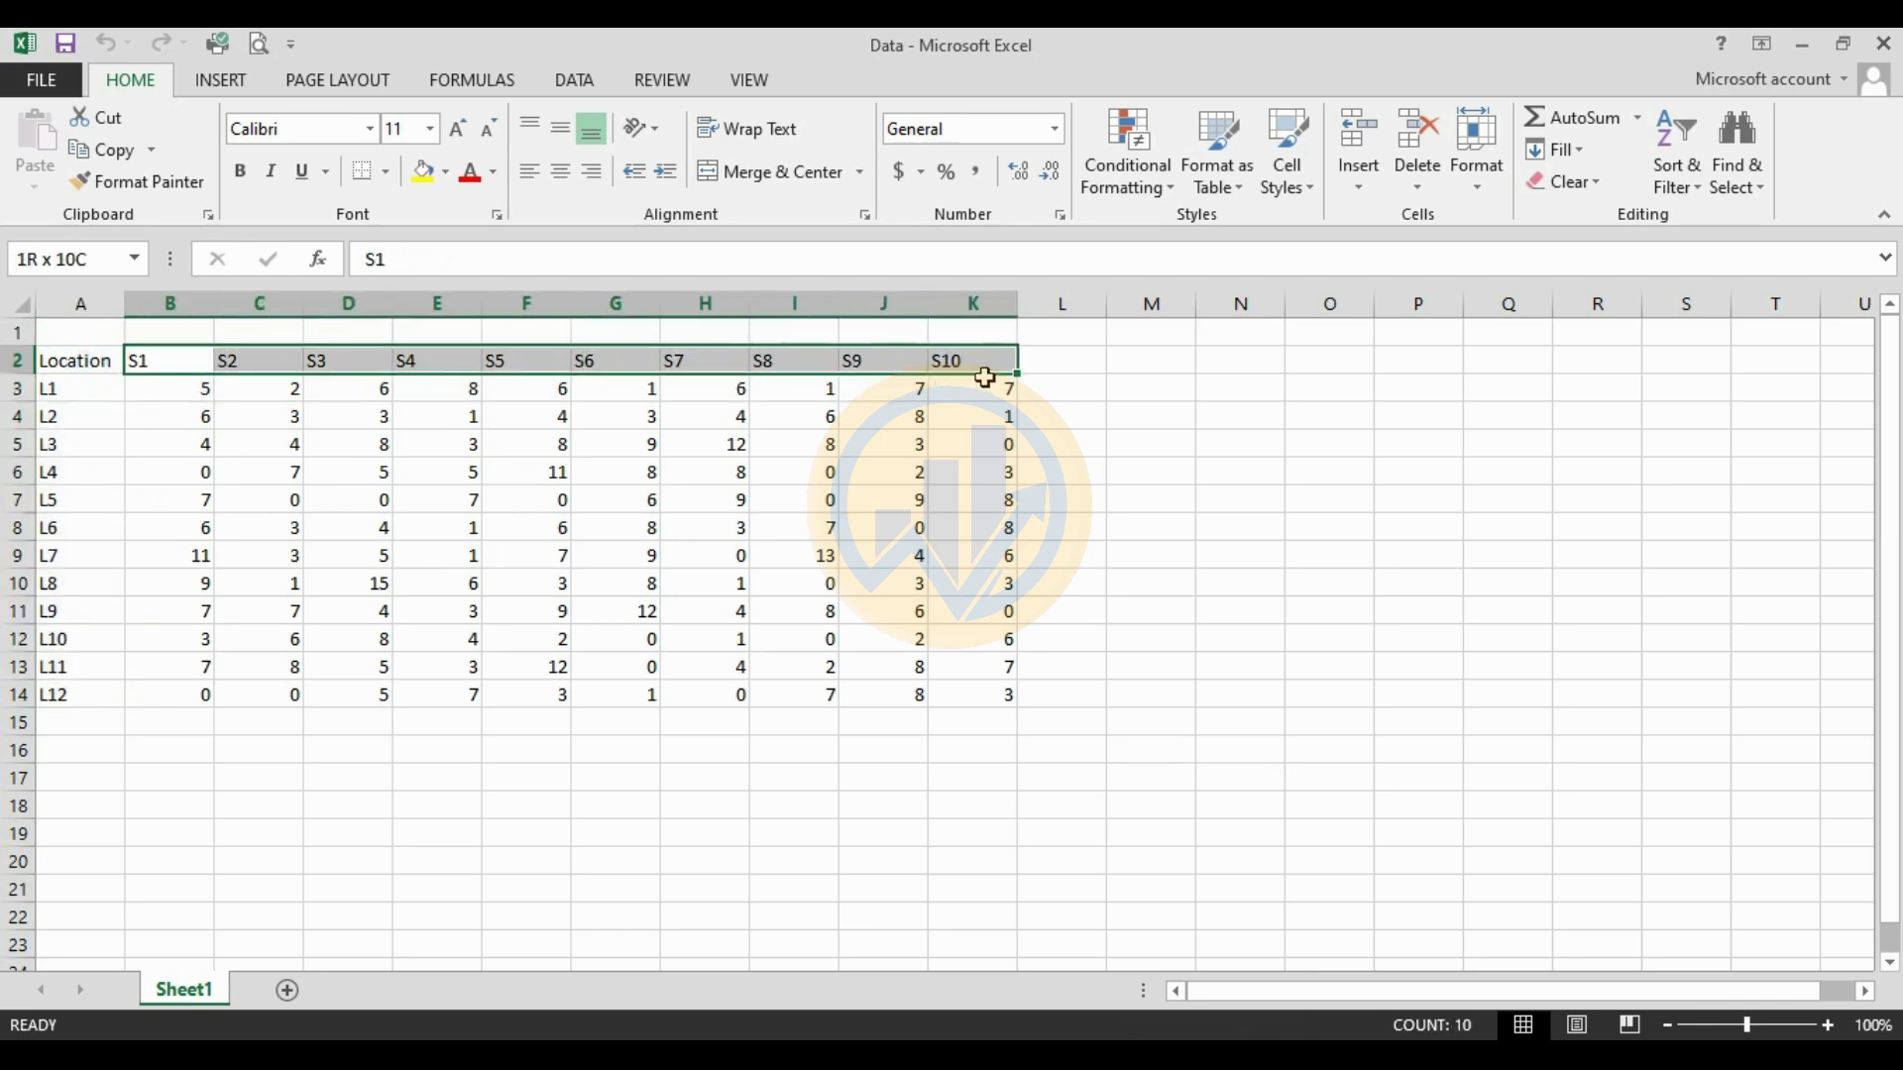
drag(169, 388, 991, 697)
click(1203, 694)
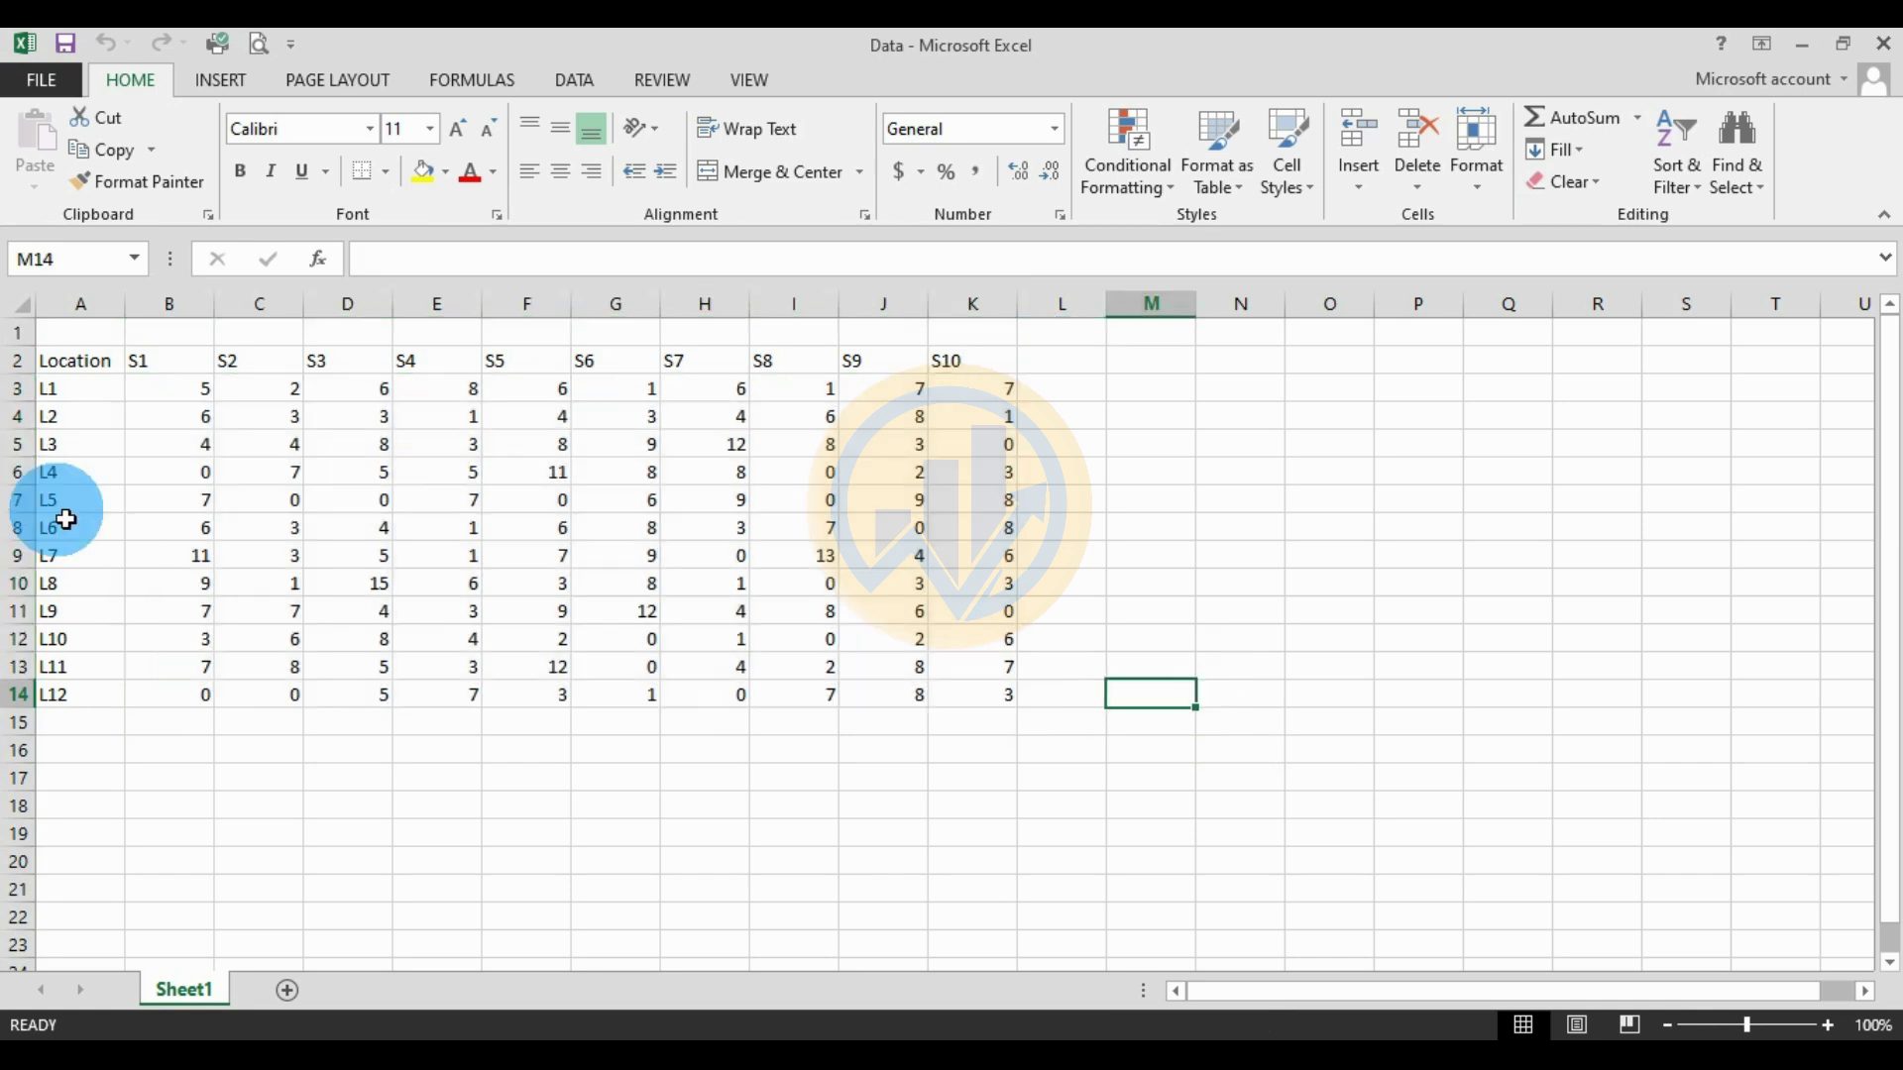
drag(65, 361, 979, 372)
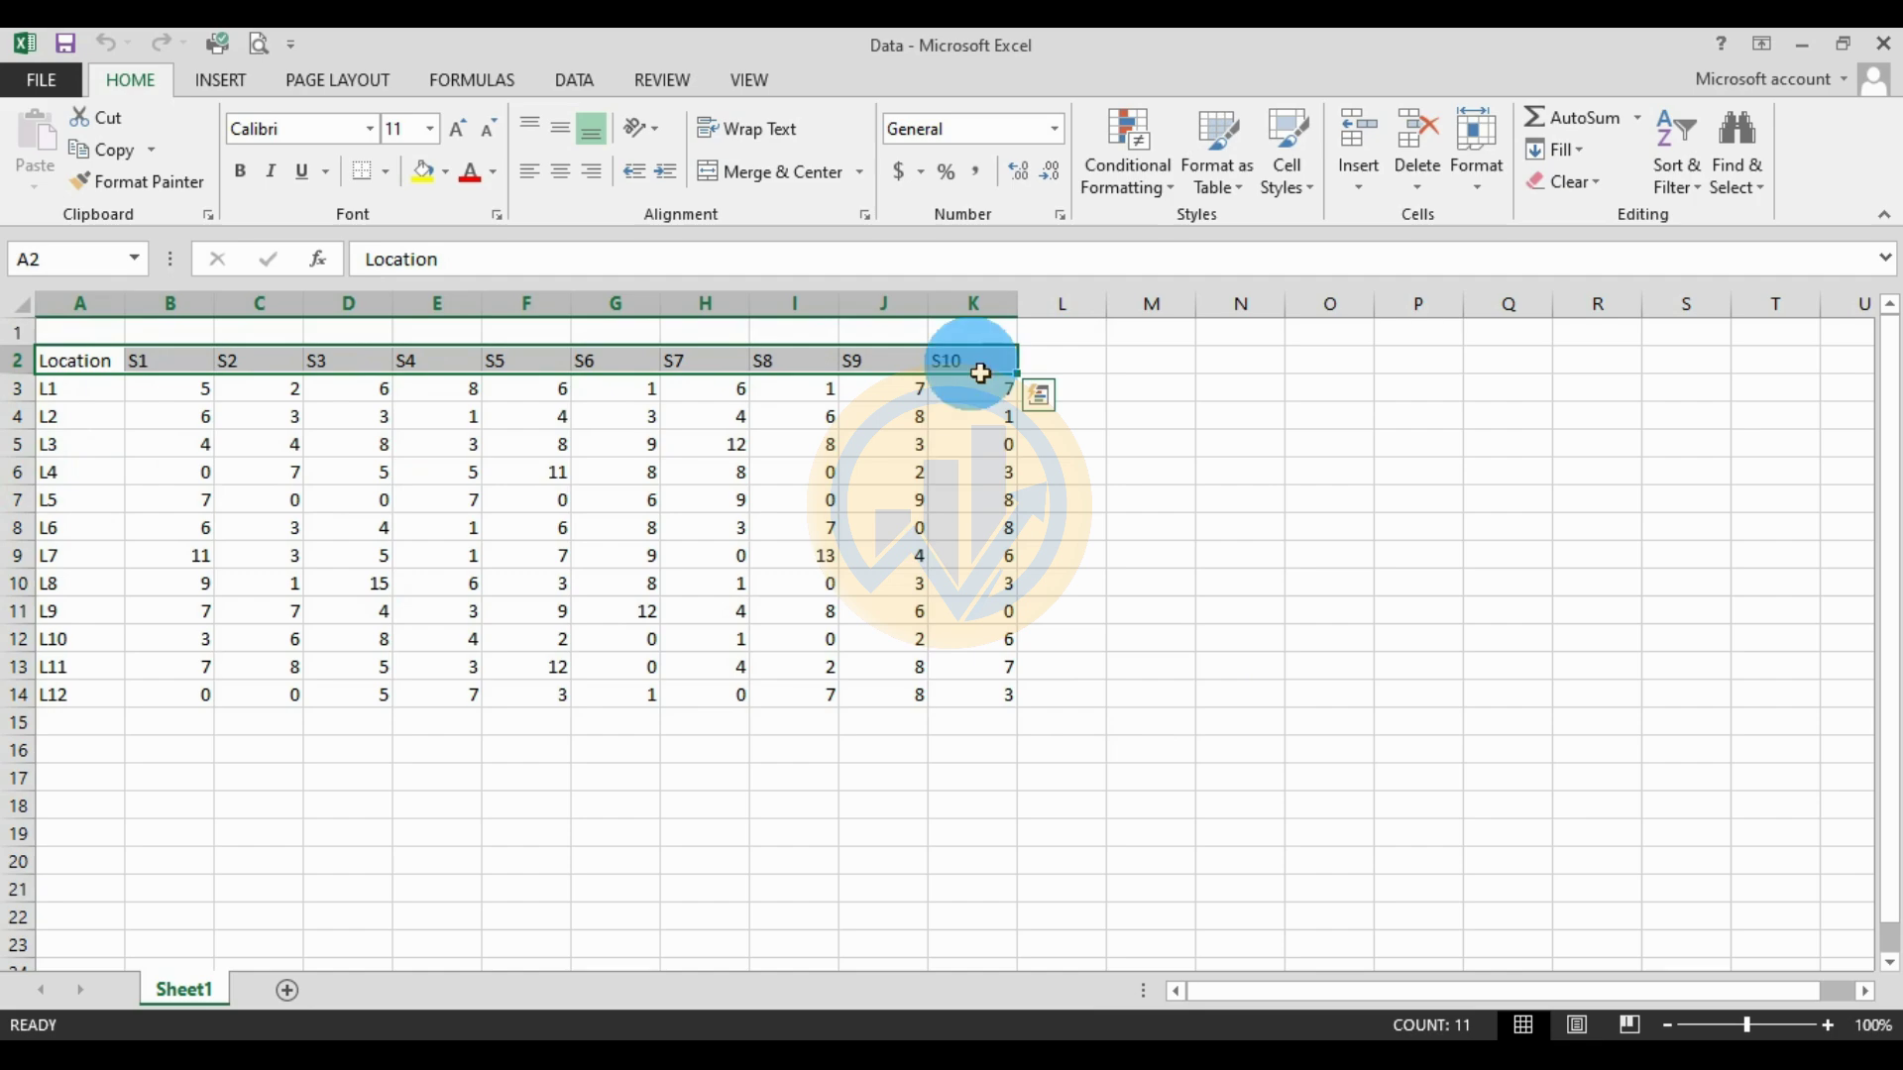
right_click(979, 372)
click(1020, 413)
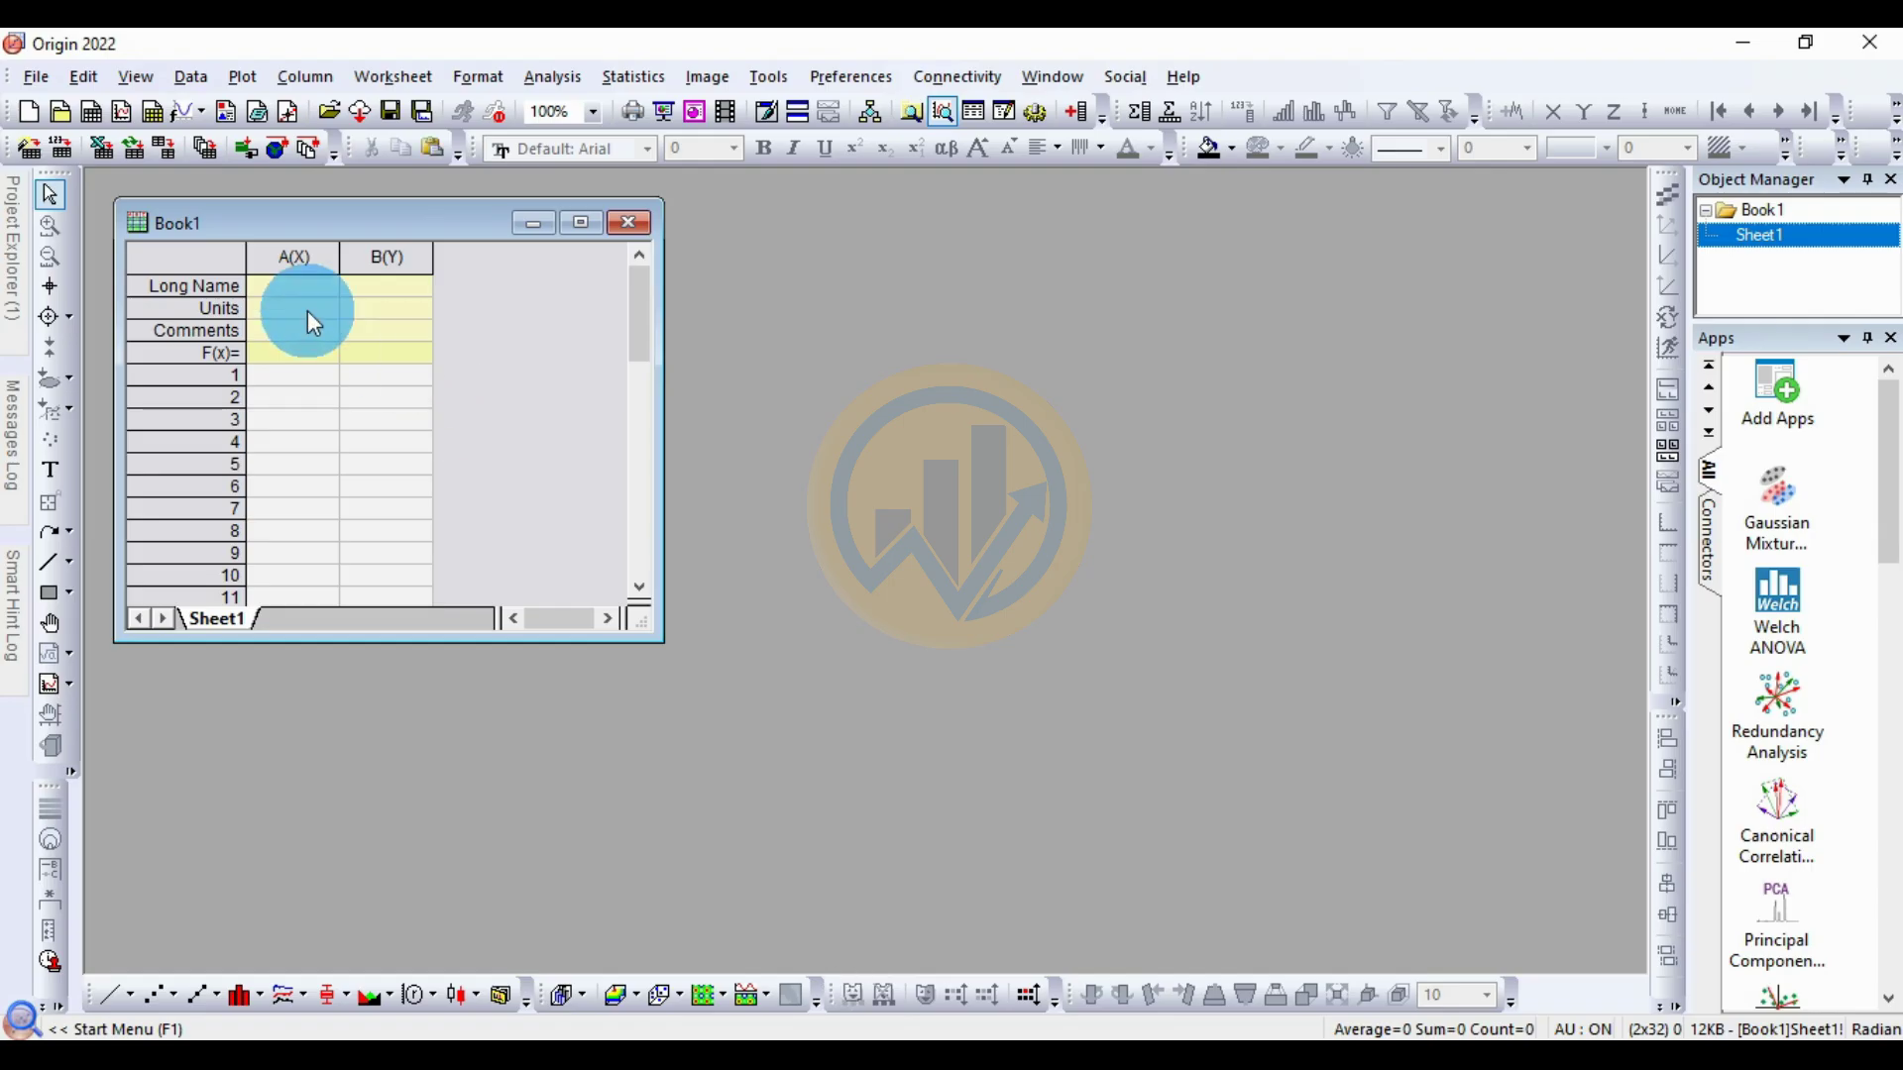
click(306, 287)
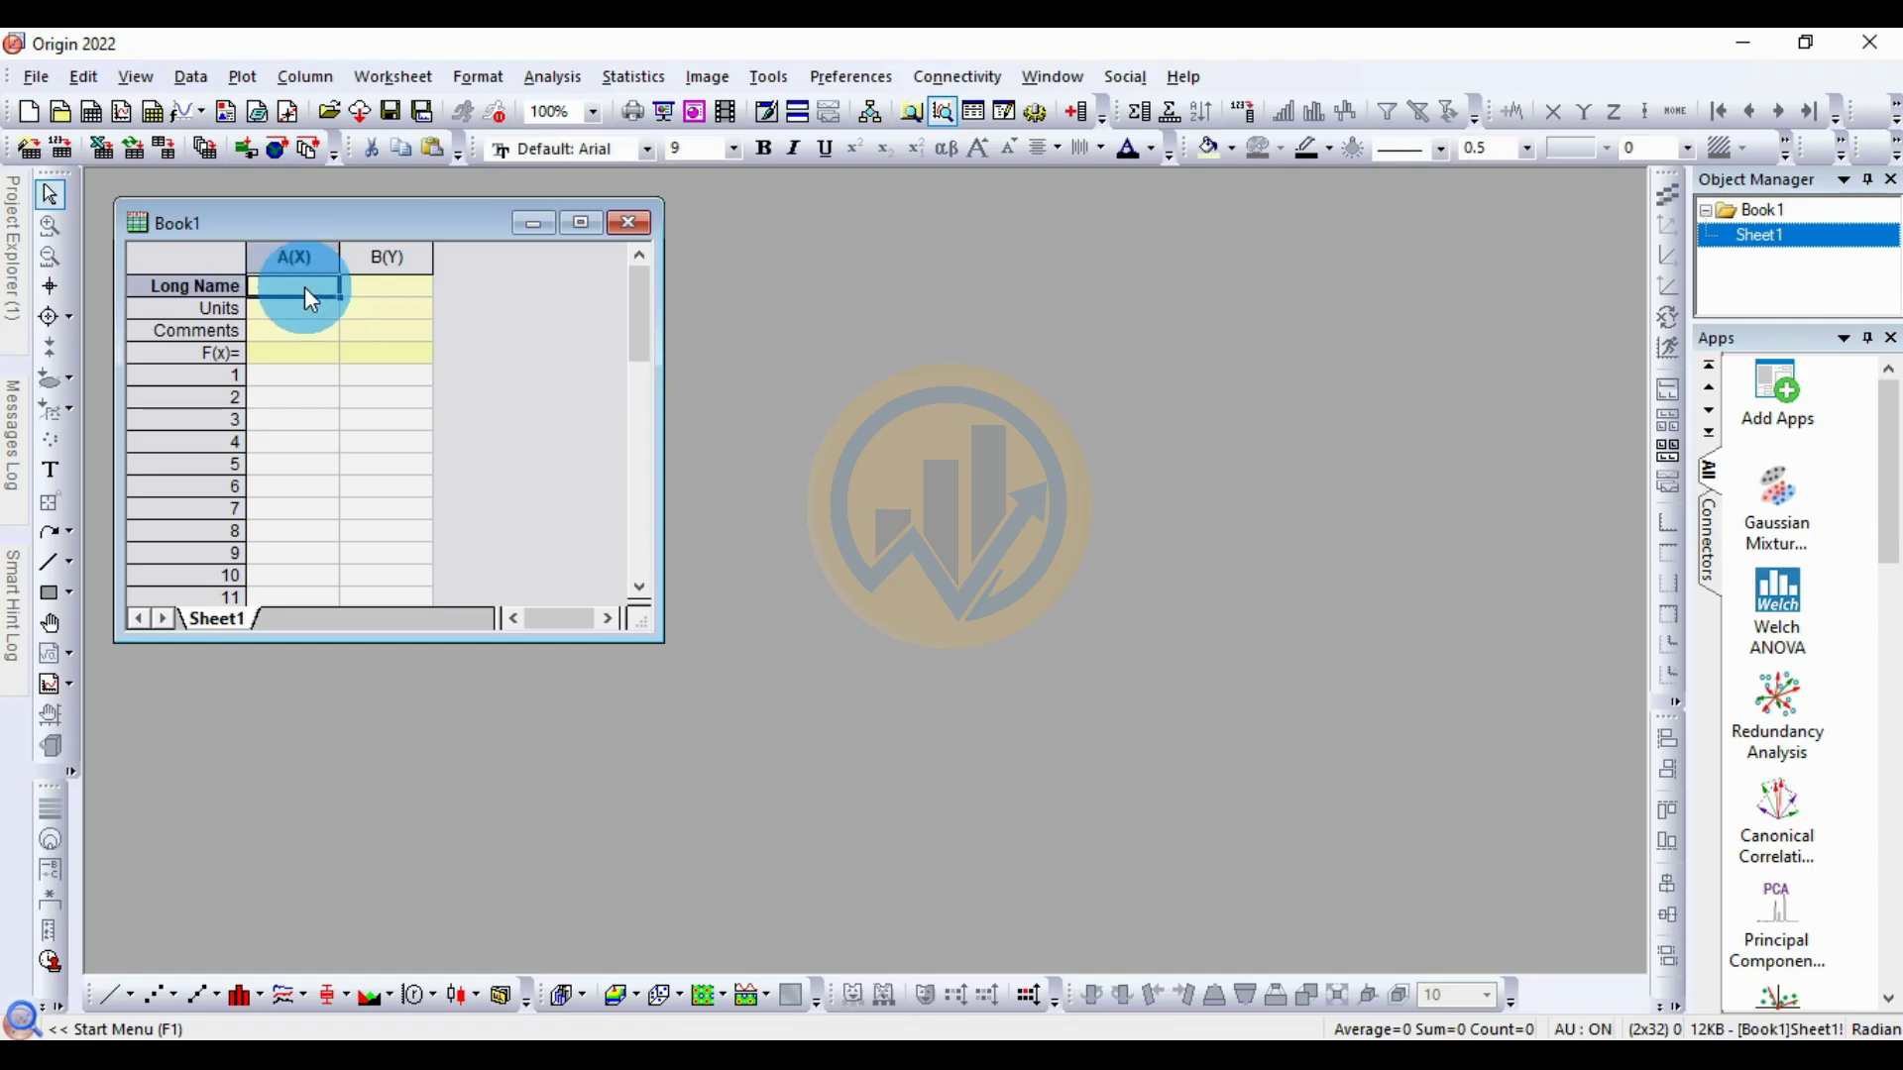
Step: Paste the headers as long names and Excel rows A3:K14 (L1–L12 counts) into Book1
key(ctrl+v)
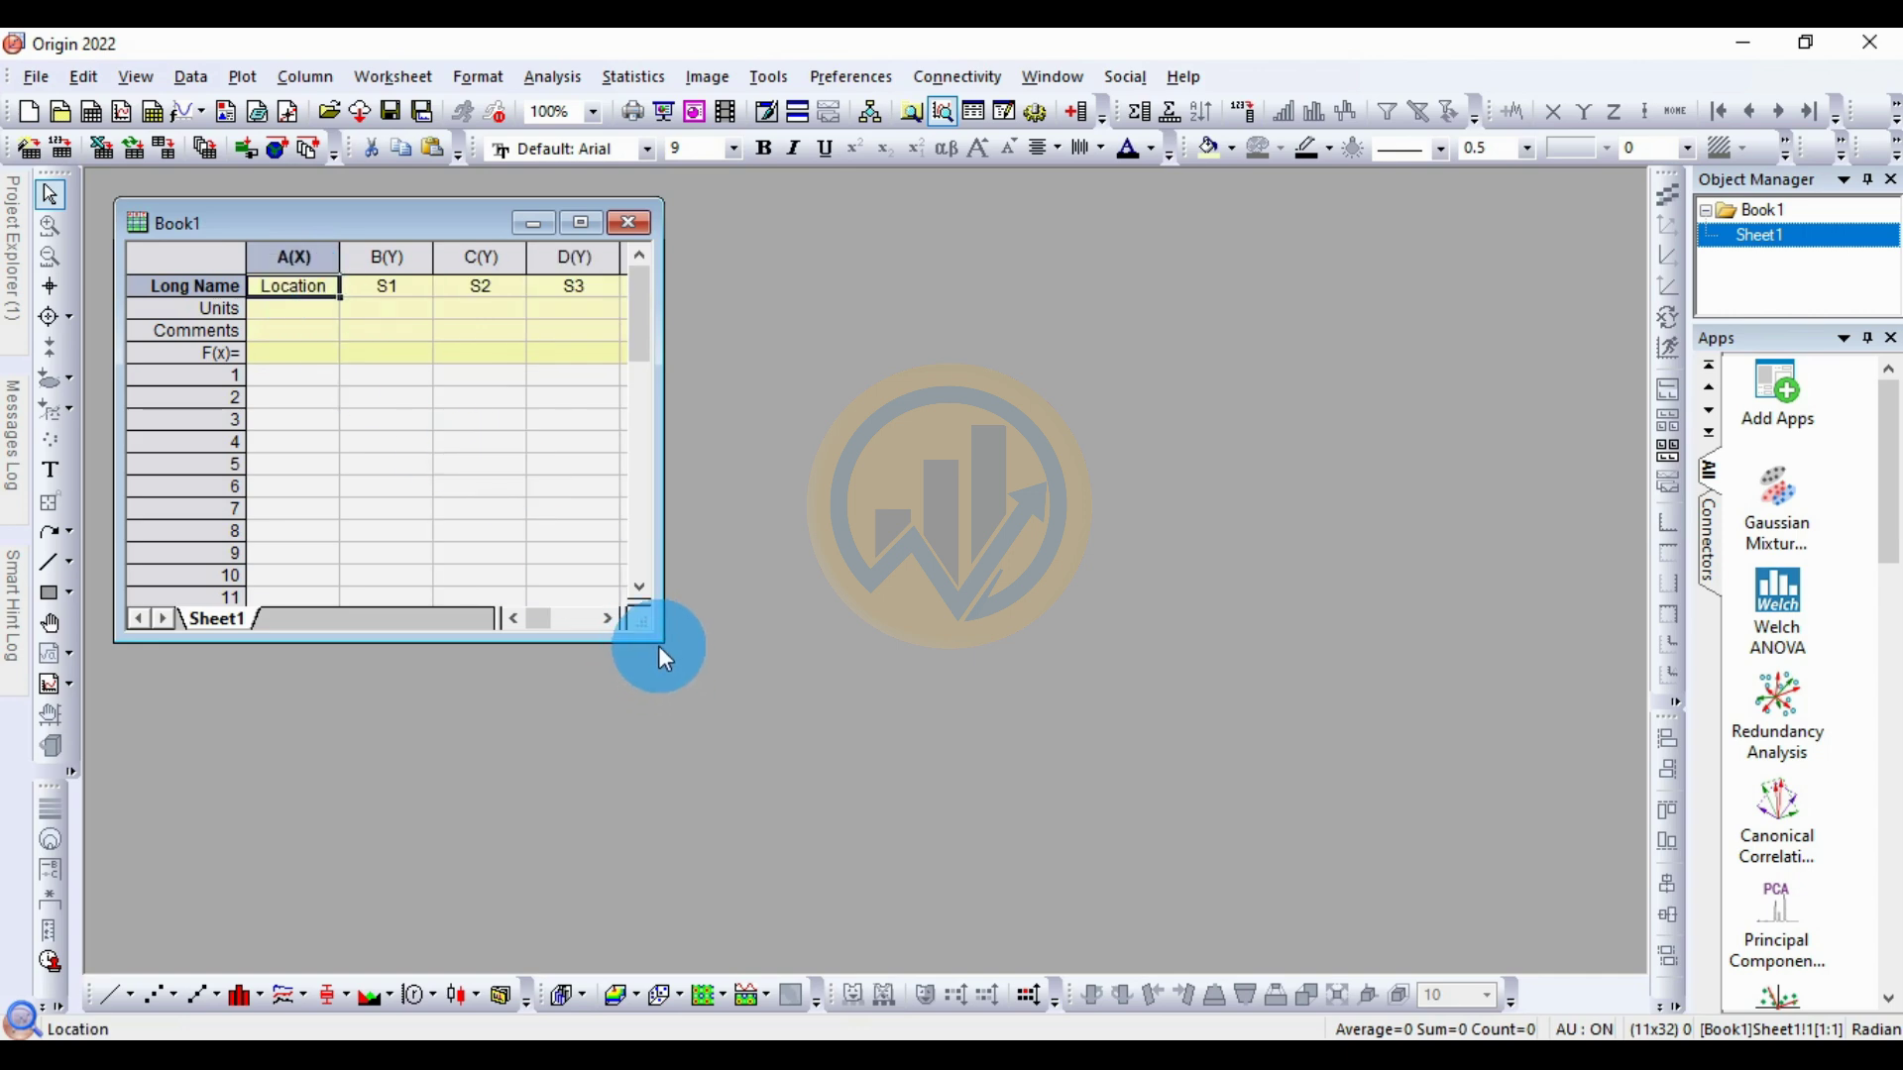
drag(668, 652, 1331, 858)
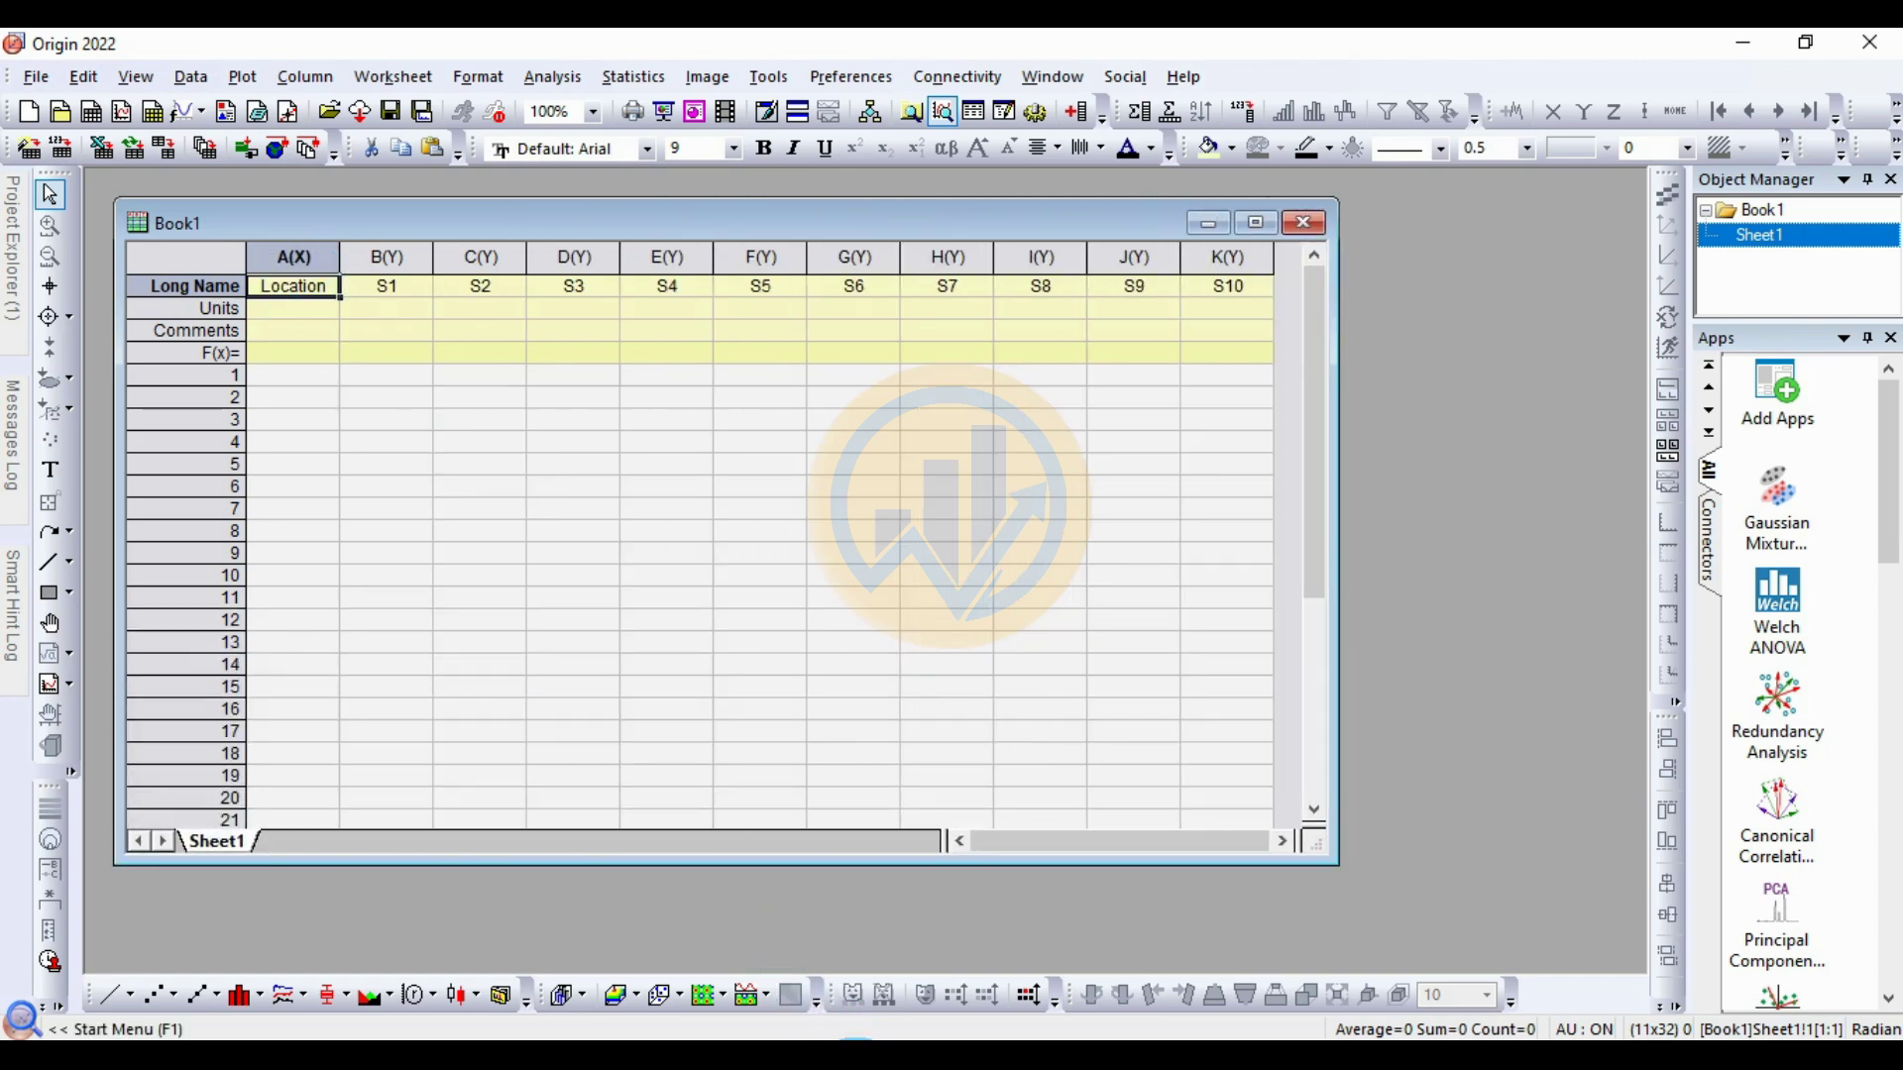
key(alt+Tab)
drag(94, 394, 982, 705)
key(ctrl+c)
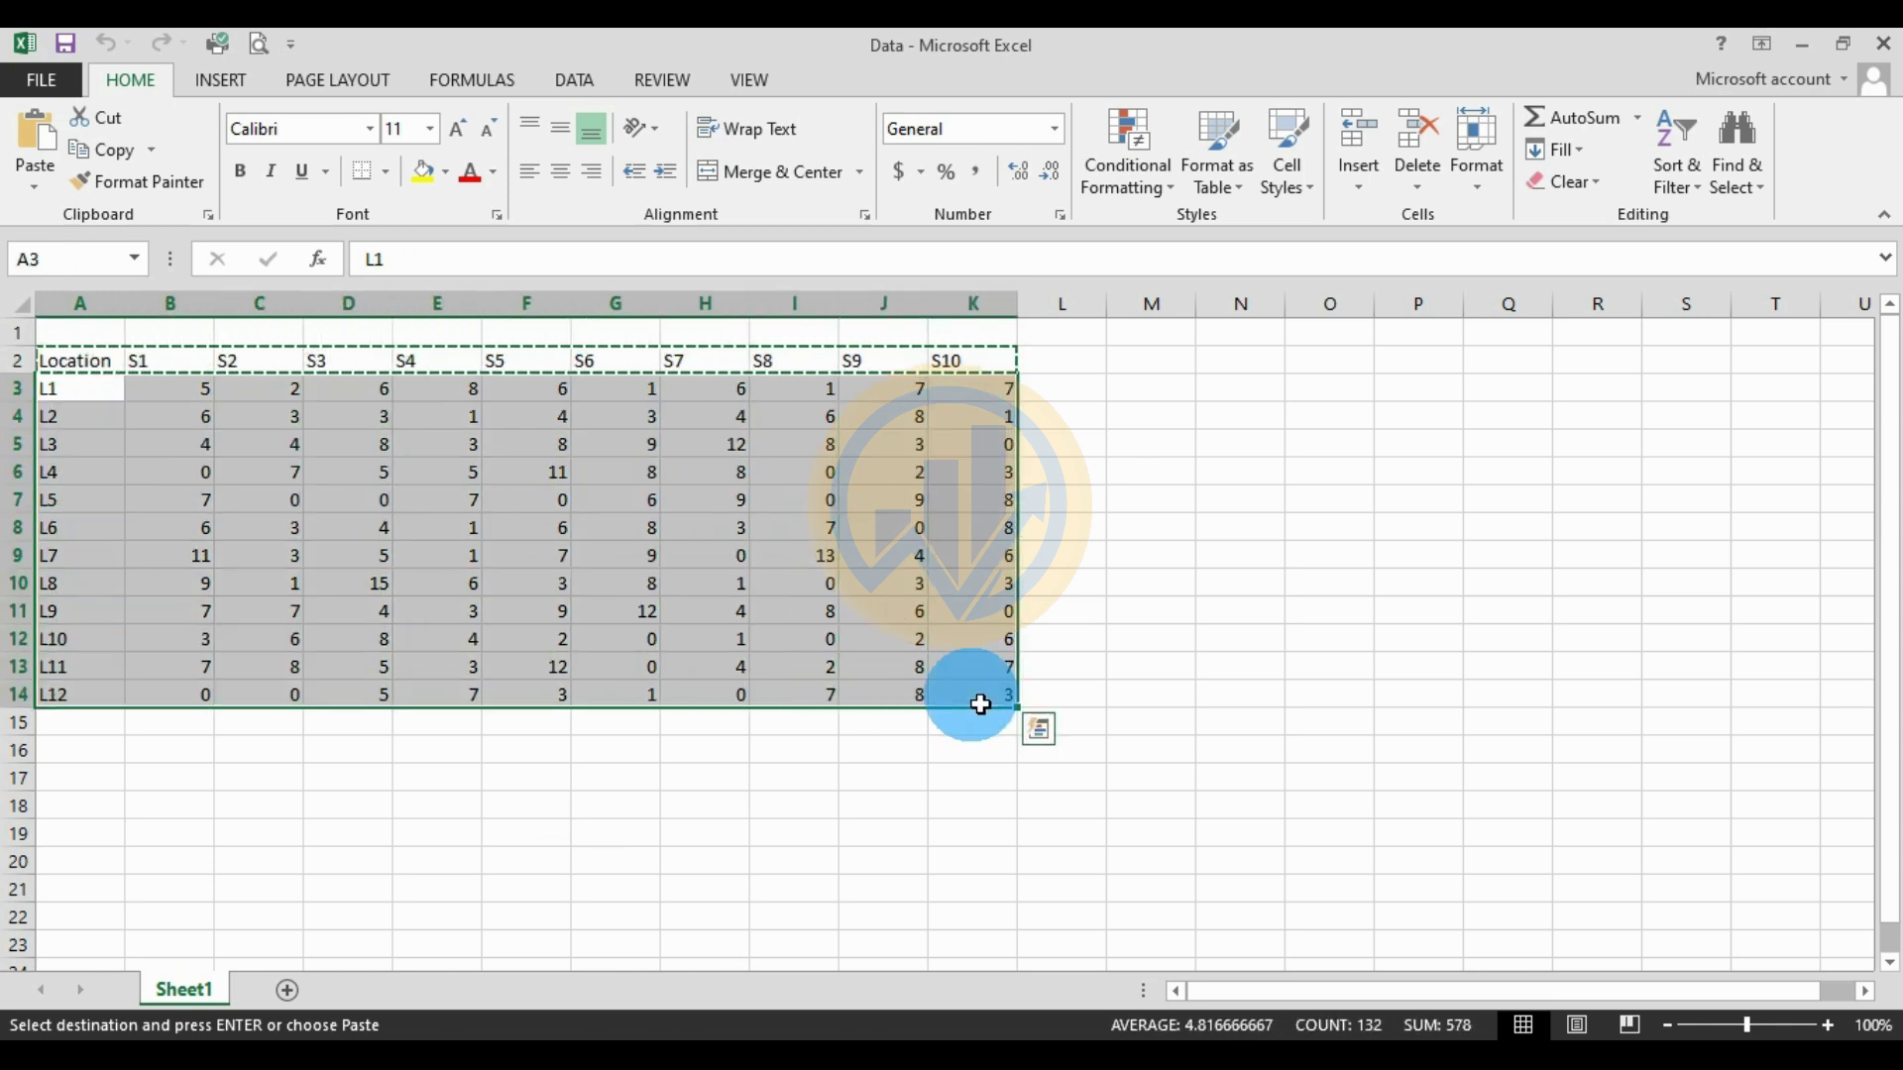
key(alt+Tab)
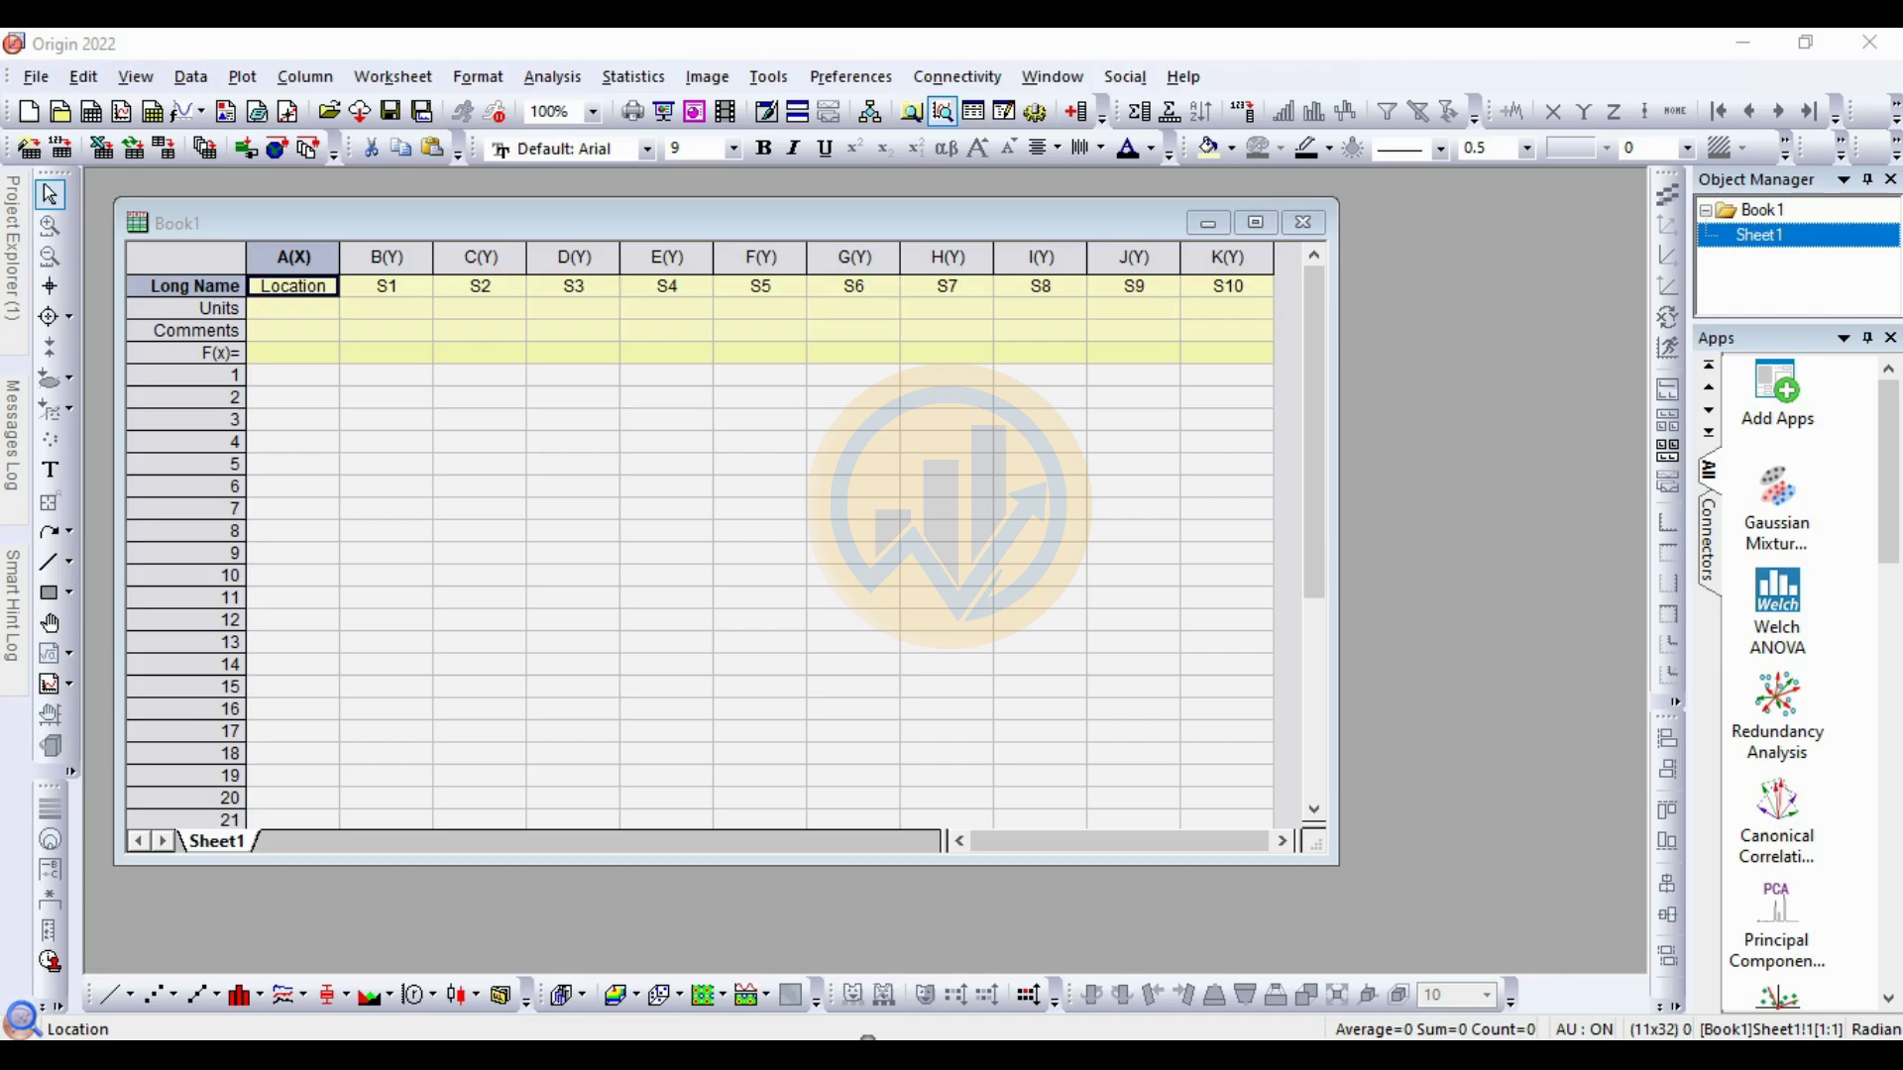
click(280, 369)
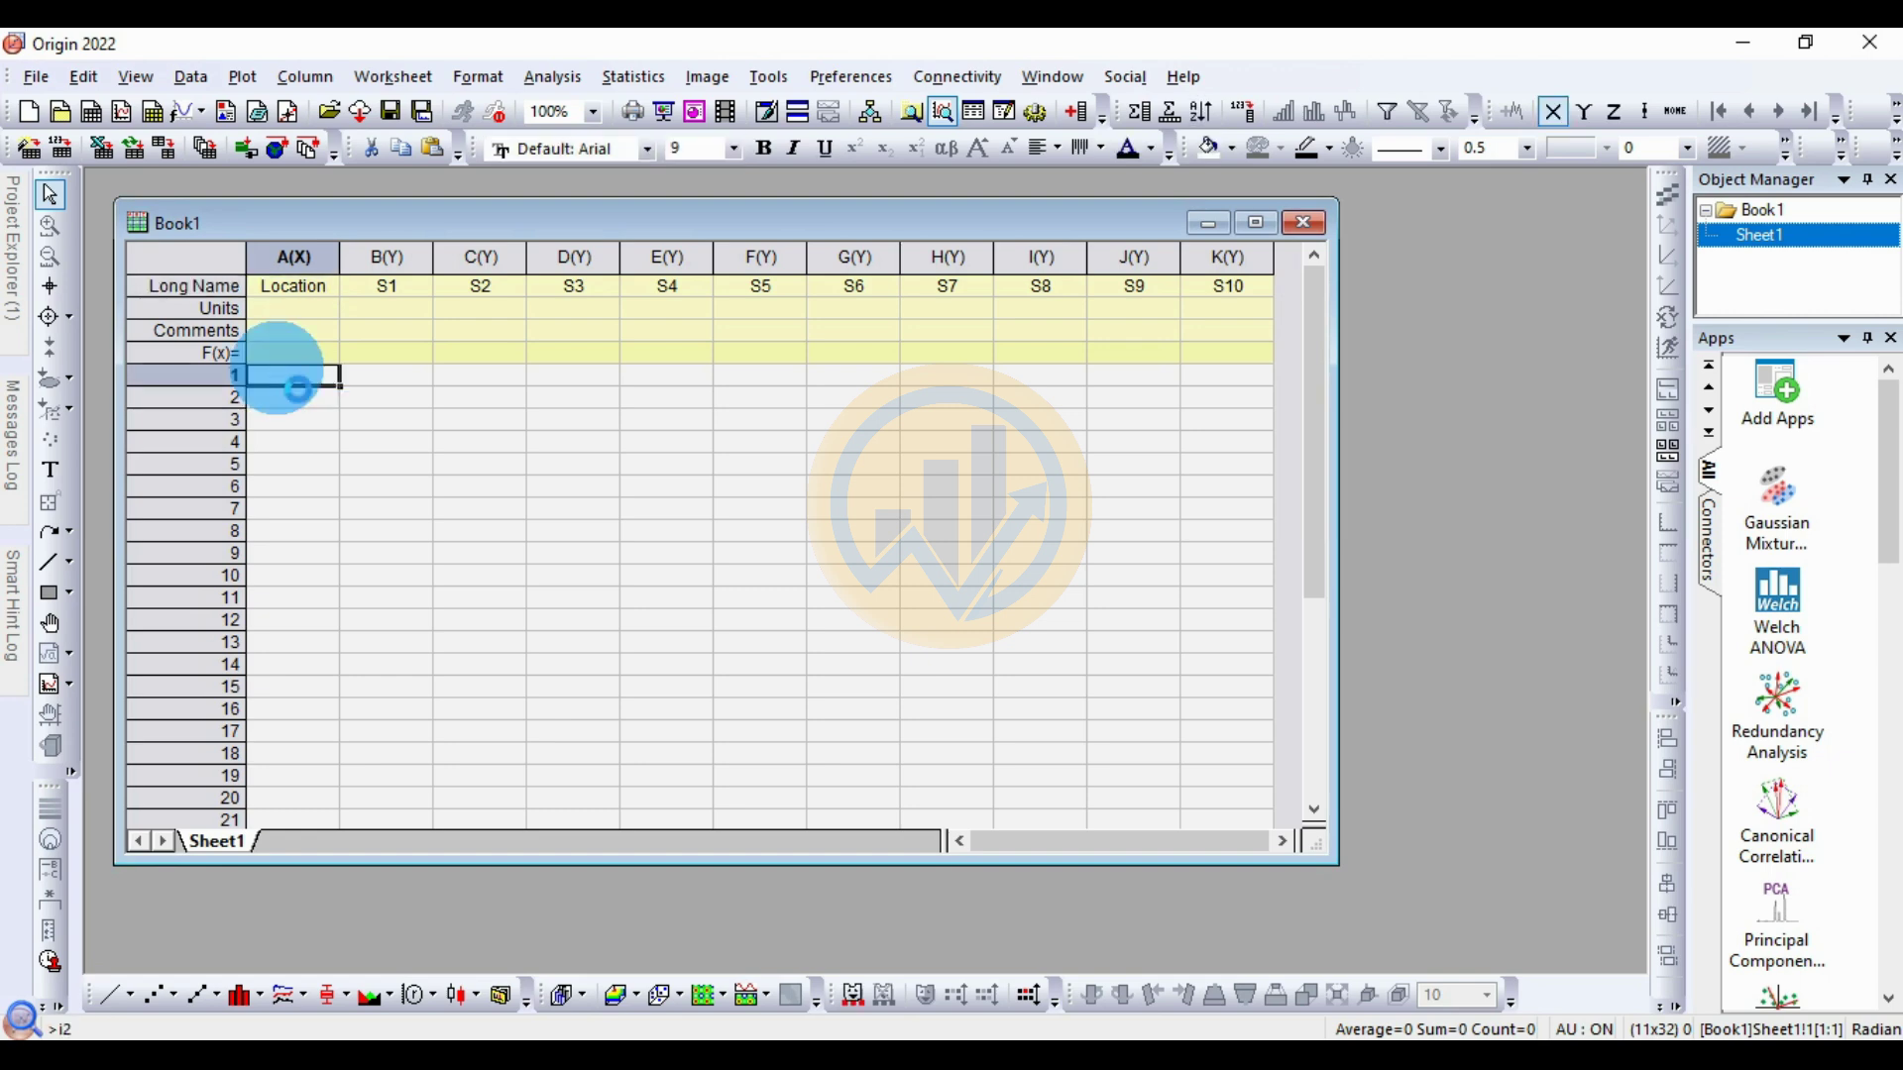
key(ctrl+v)
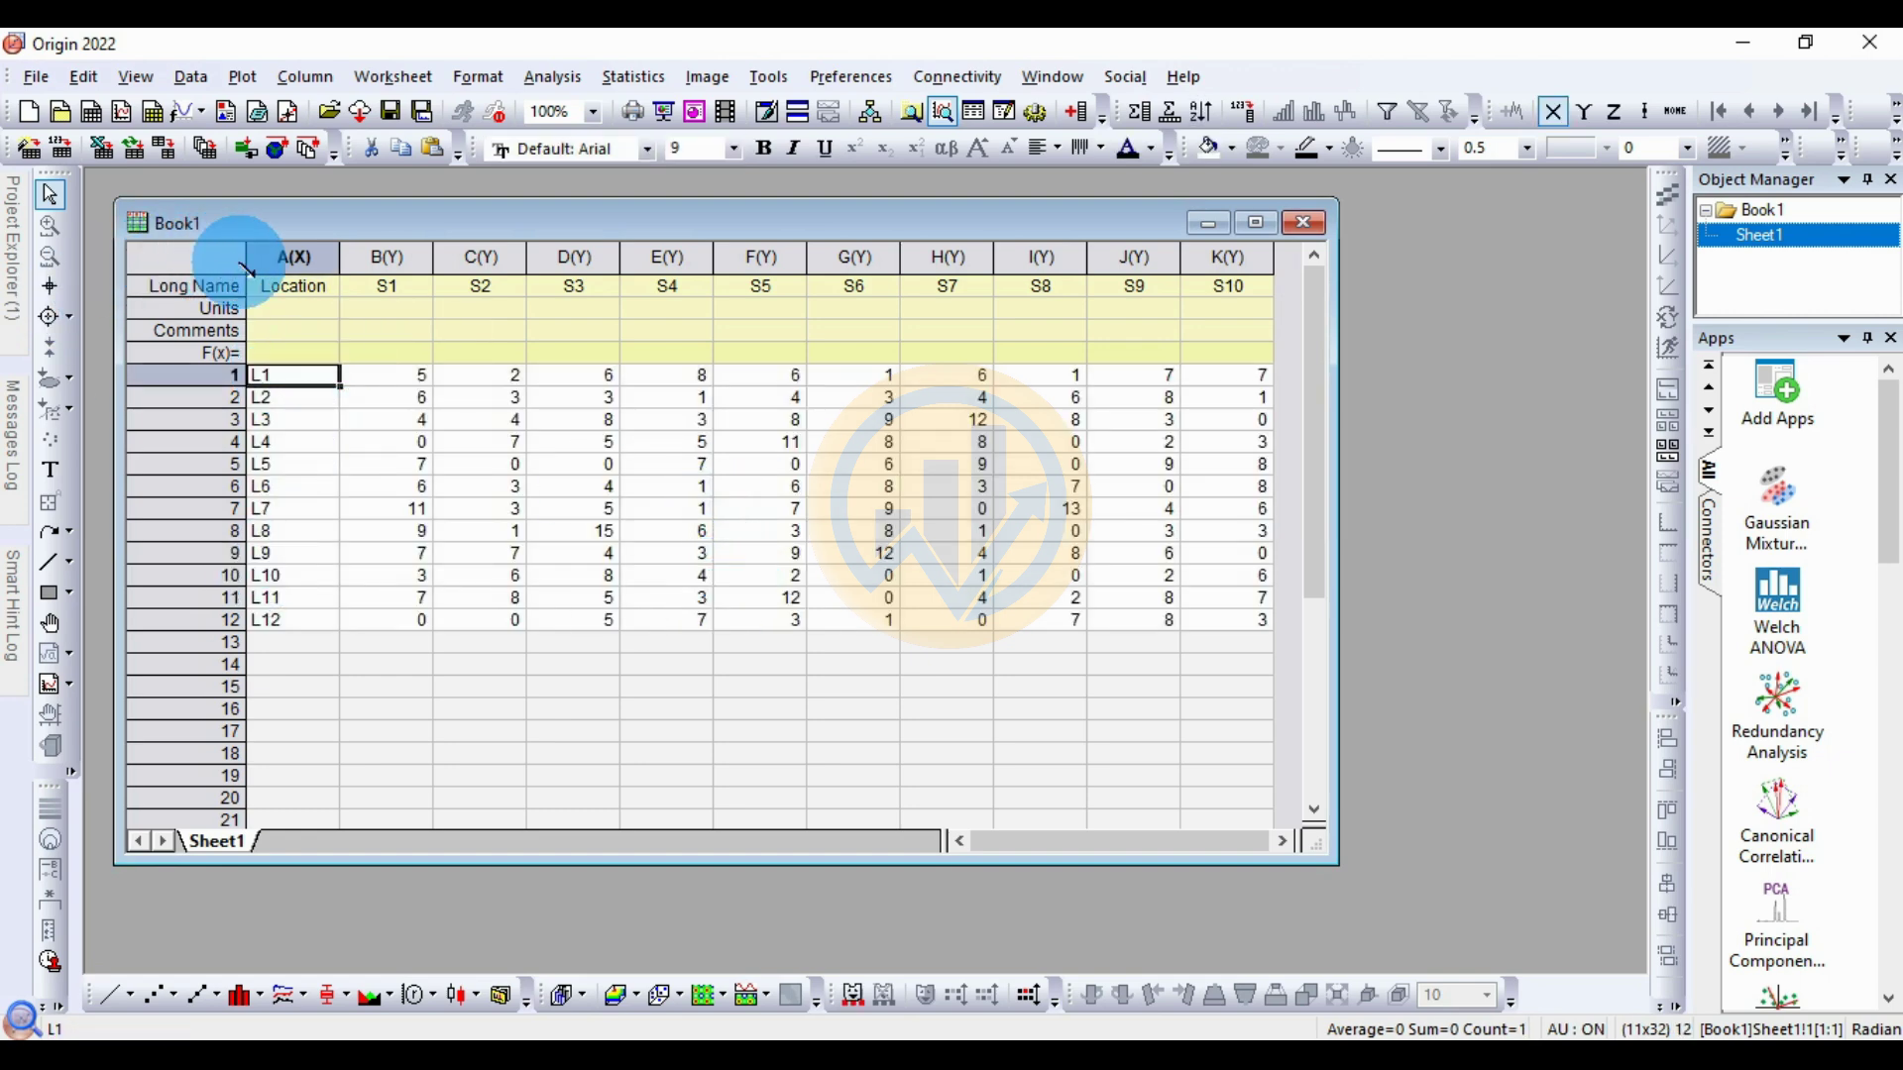
click(244, 268)
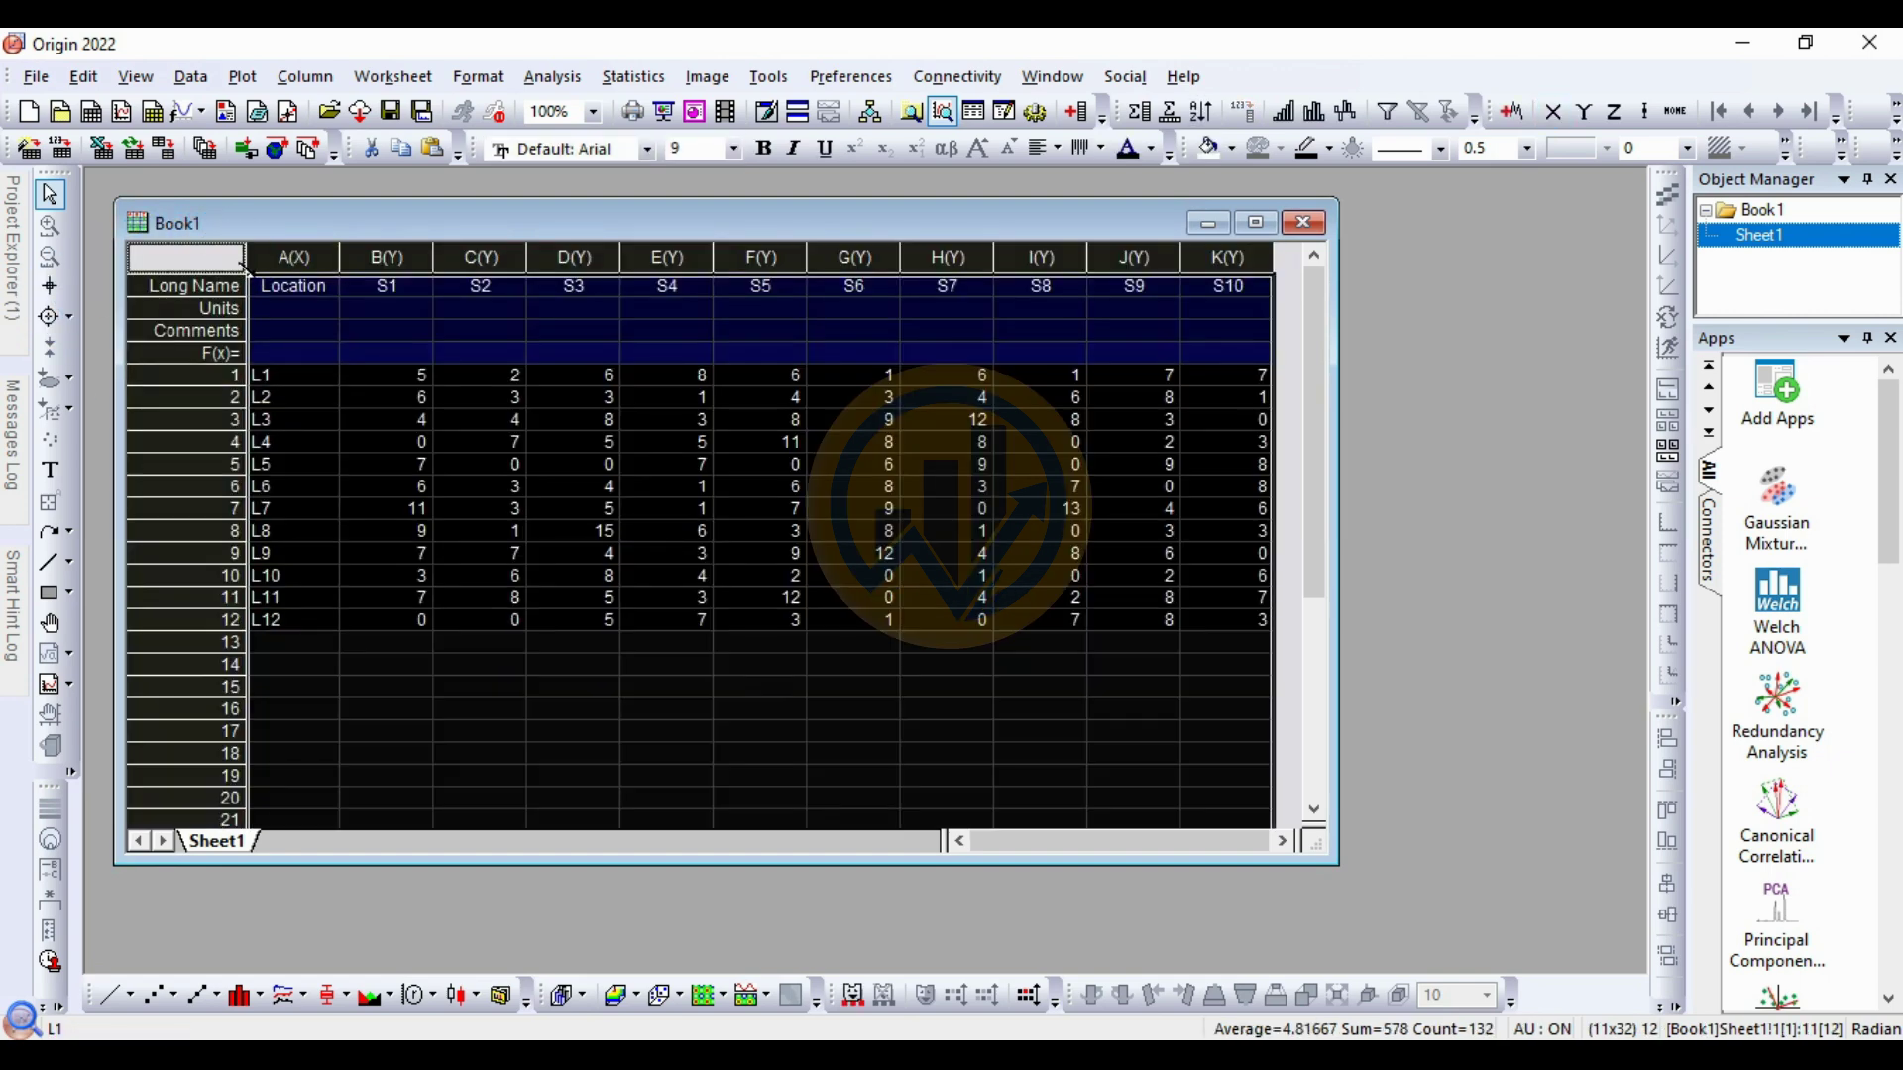
Step: Plot the worksheet with the Matrix Bubble template, maximize the graph, and move the legend above the frame
click(239, 81)
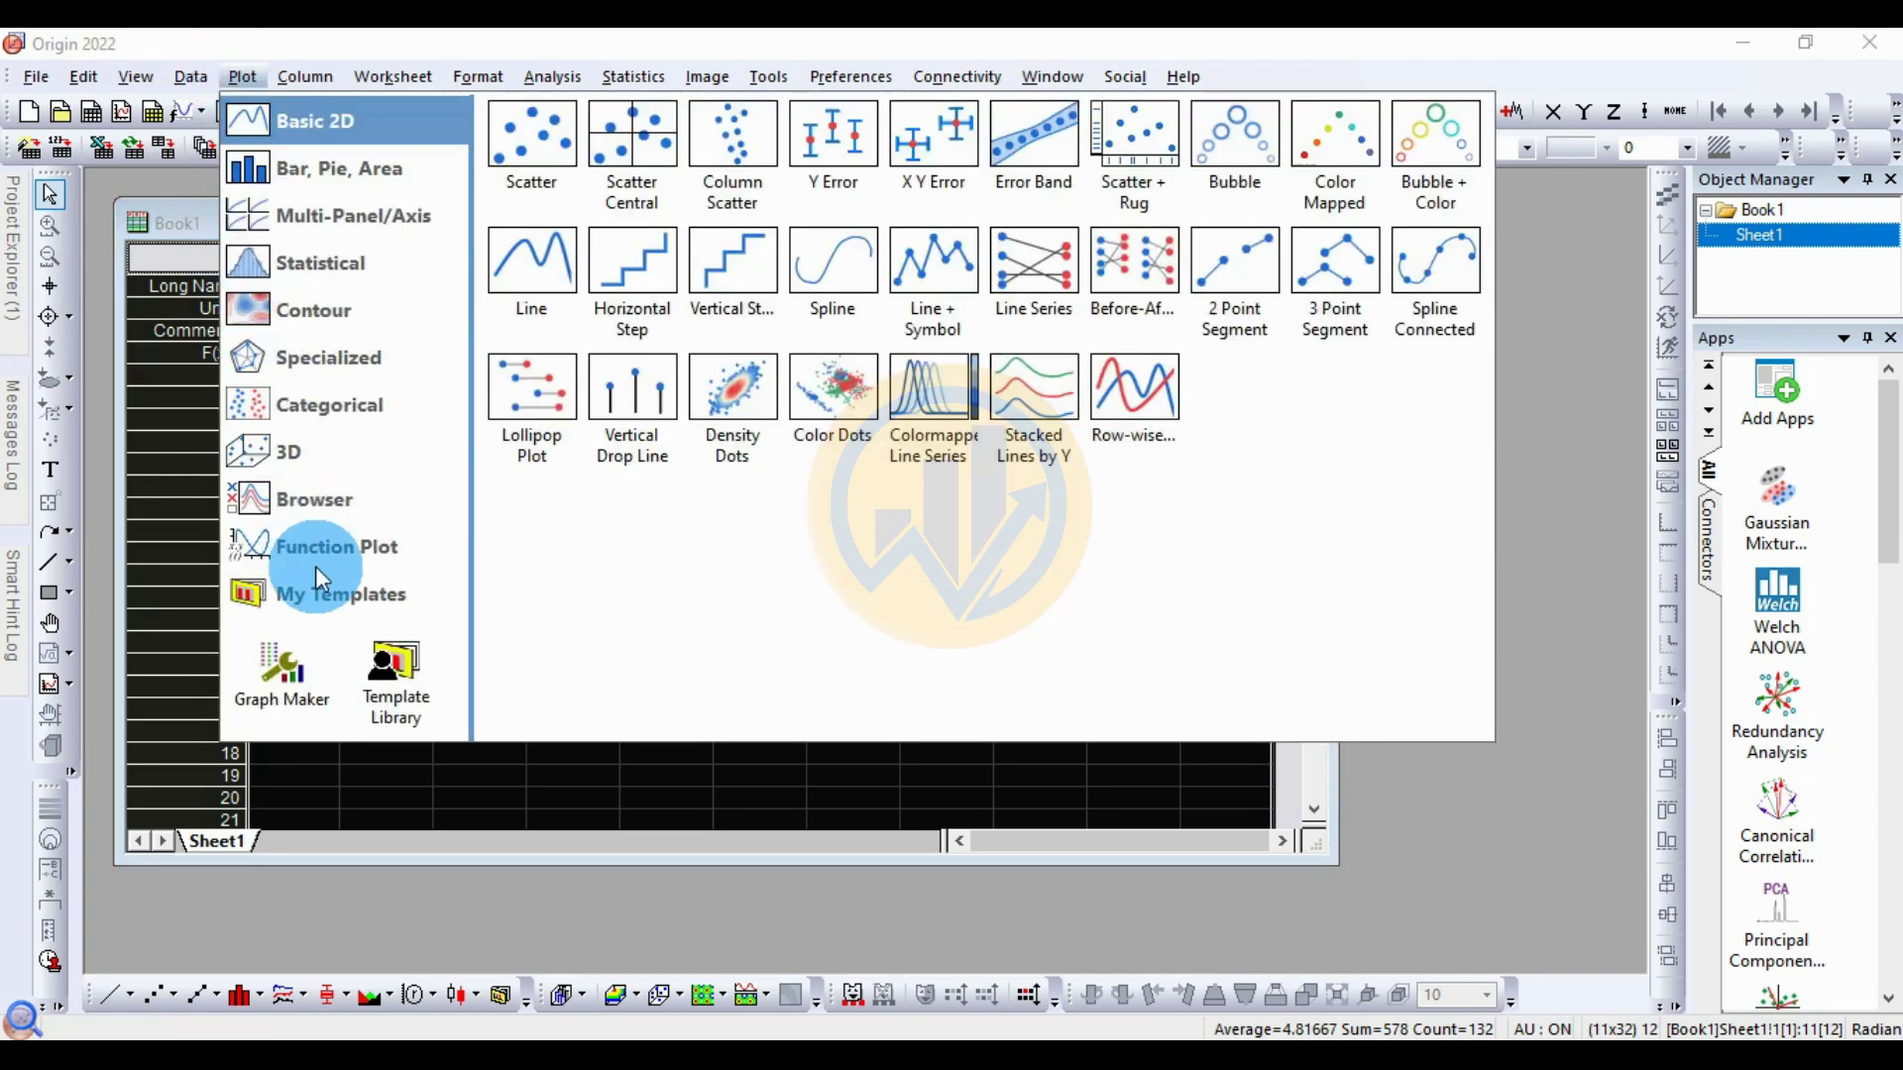
mouse_move(337, 613)
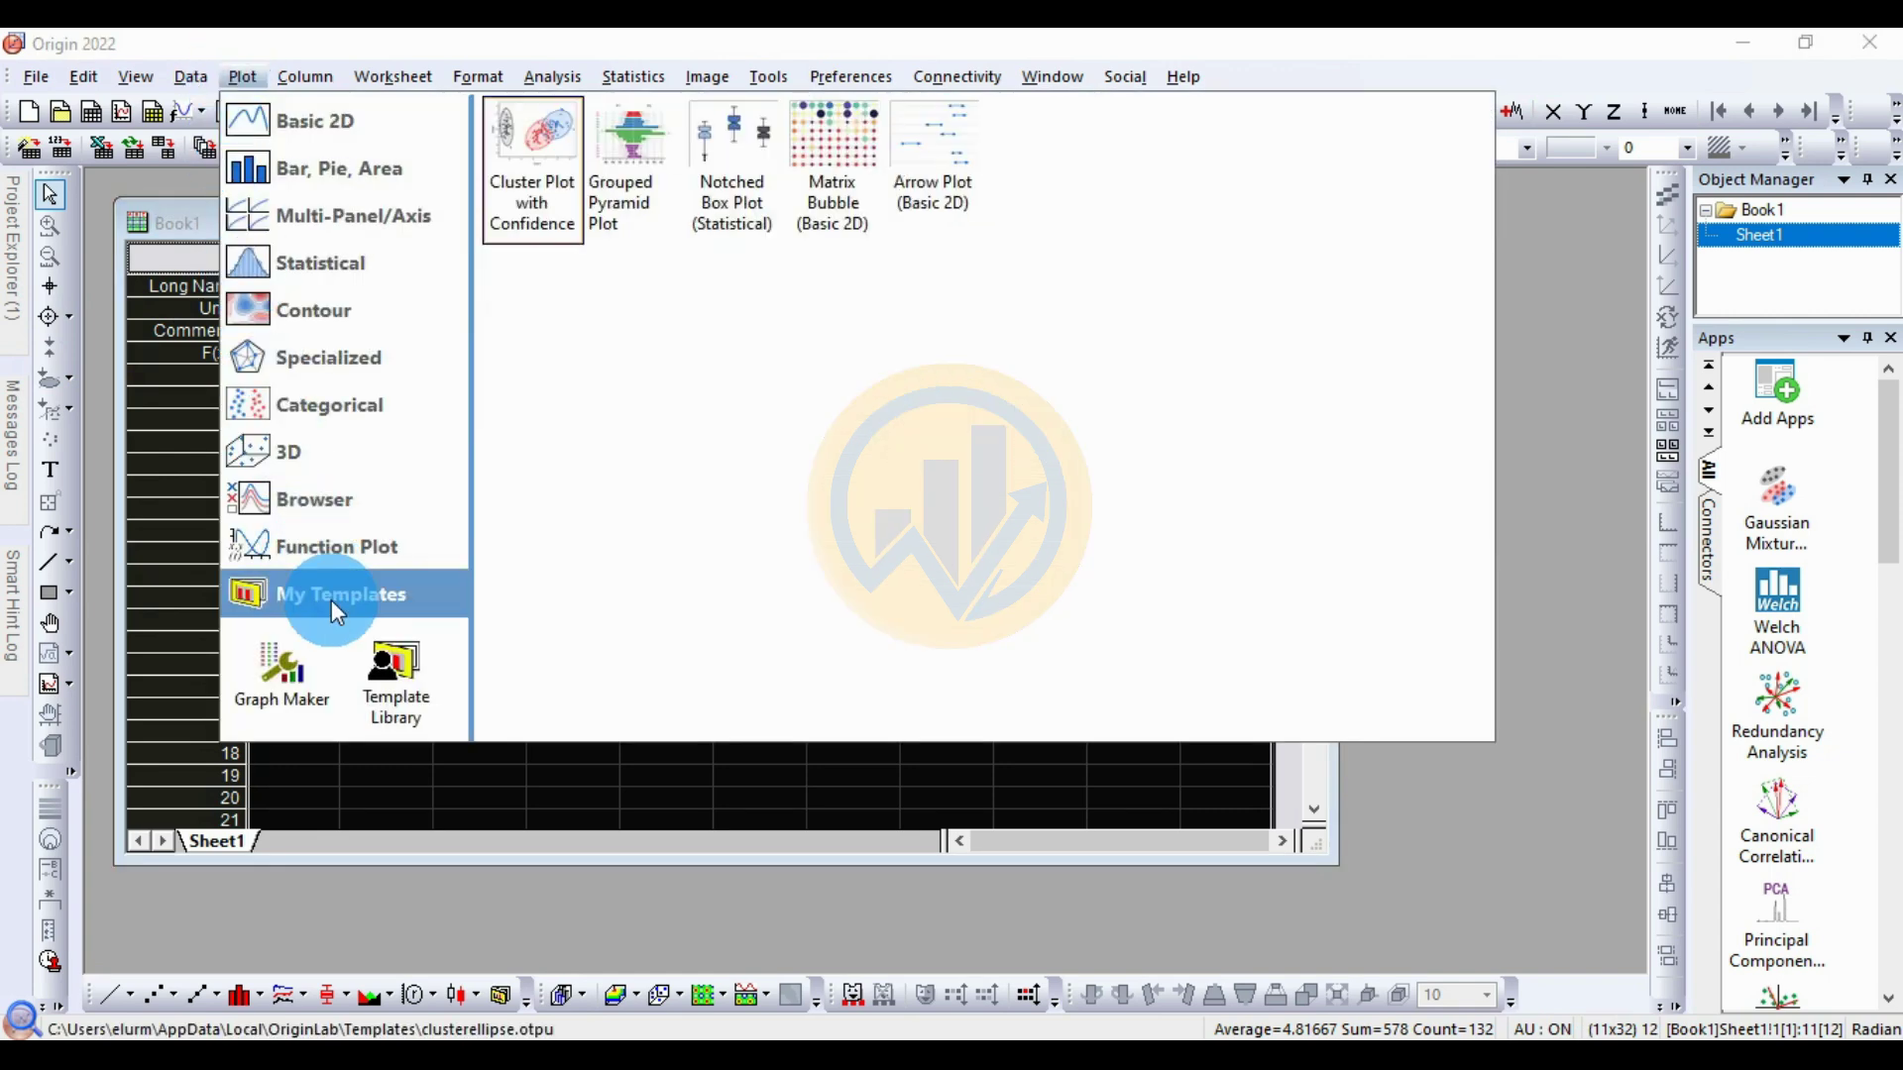
click(841, 199)
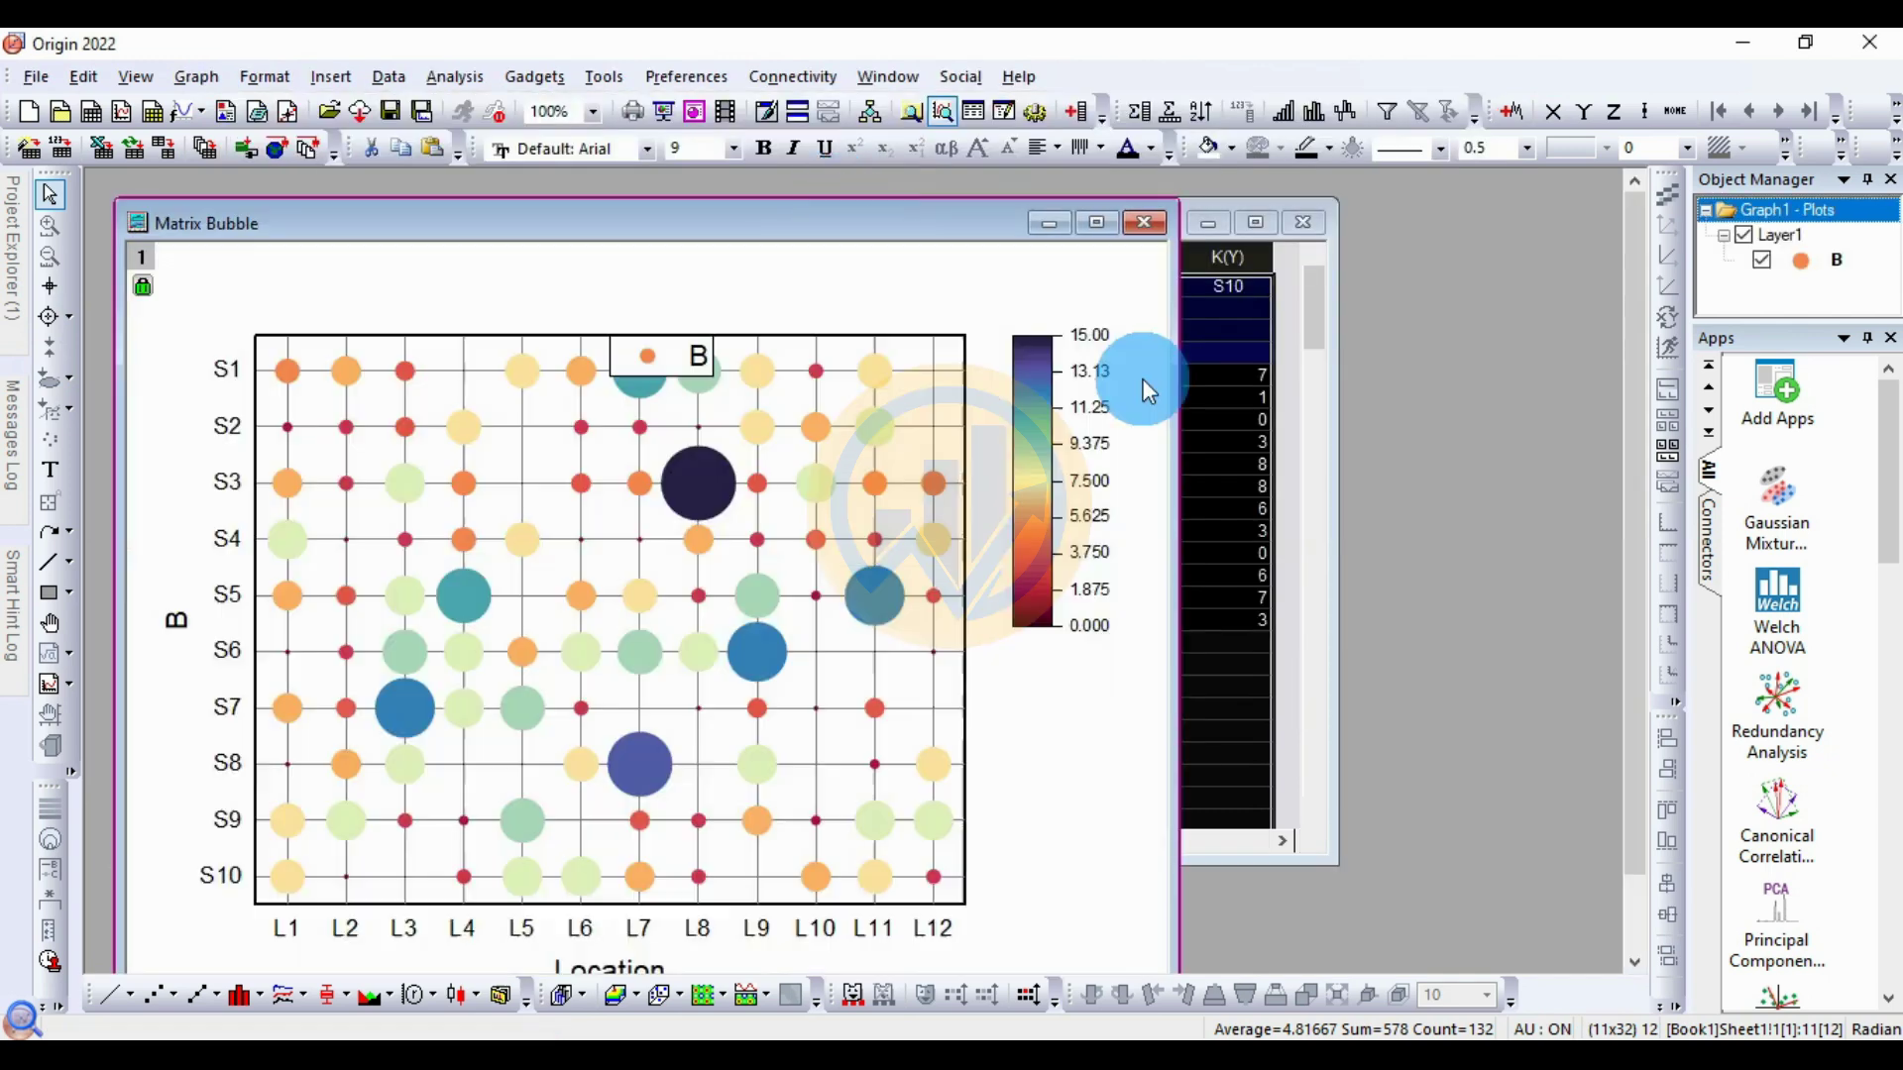
drag(644, 222, 778, 170)
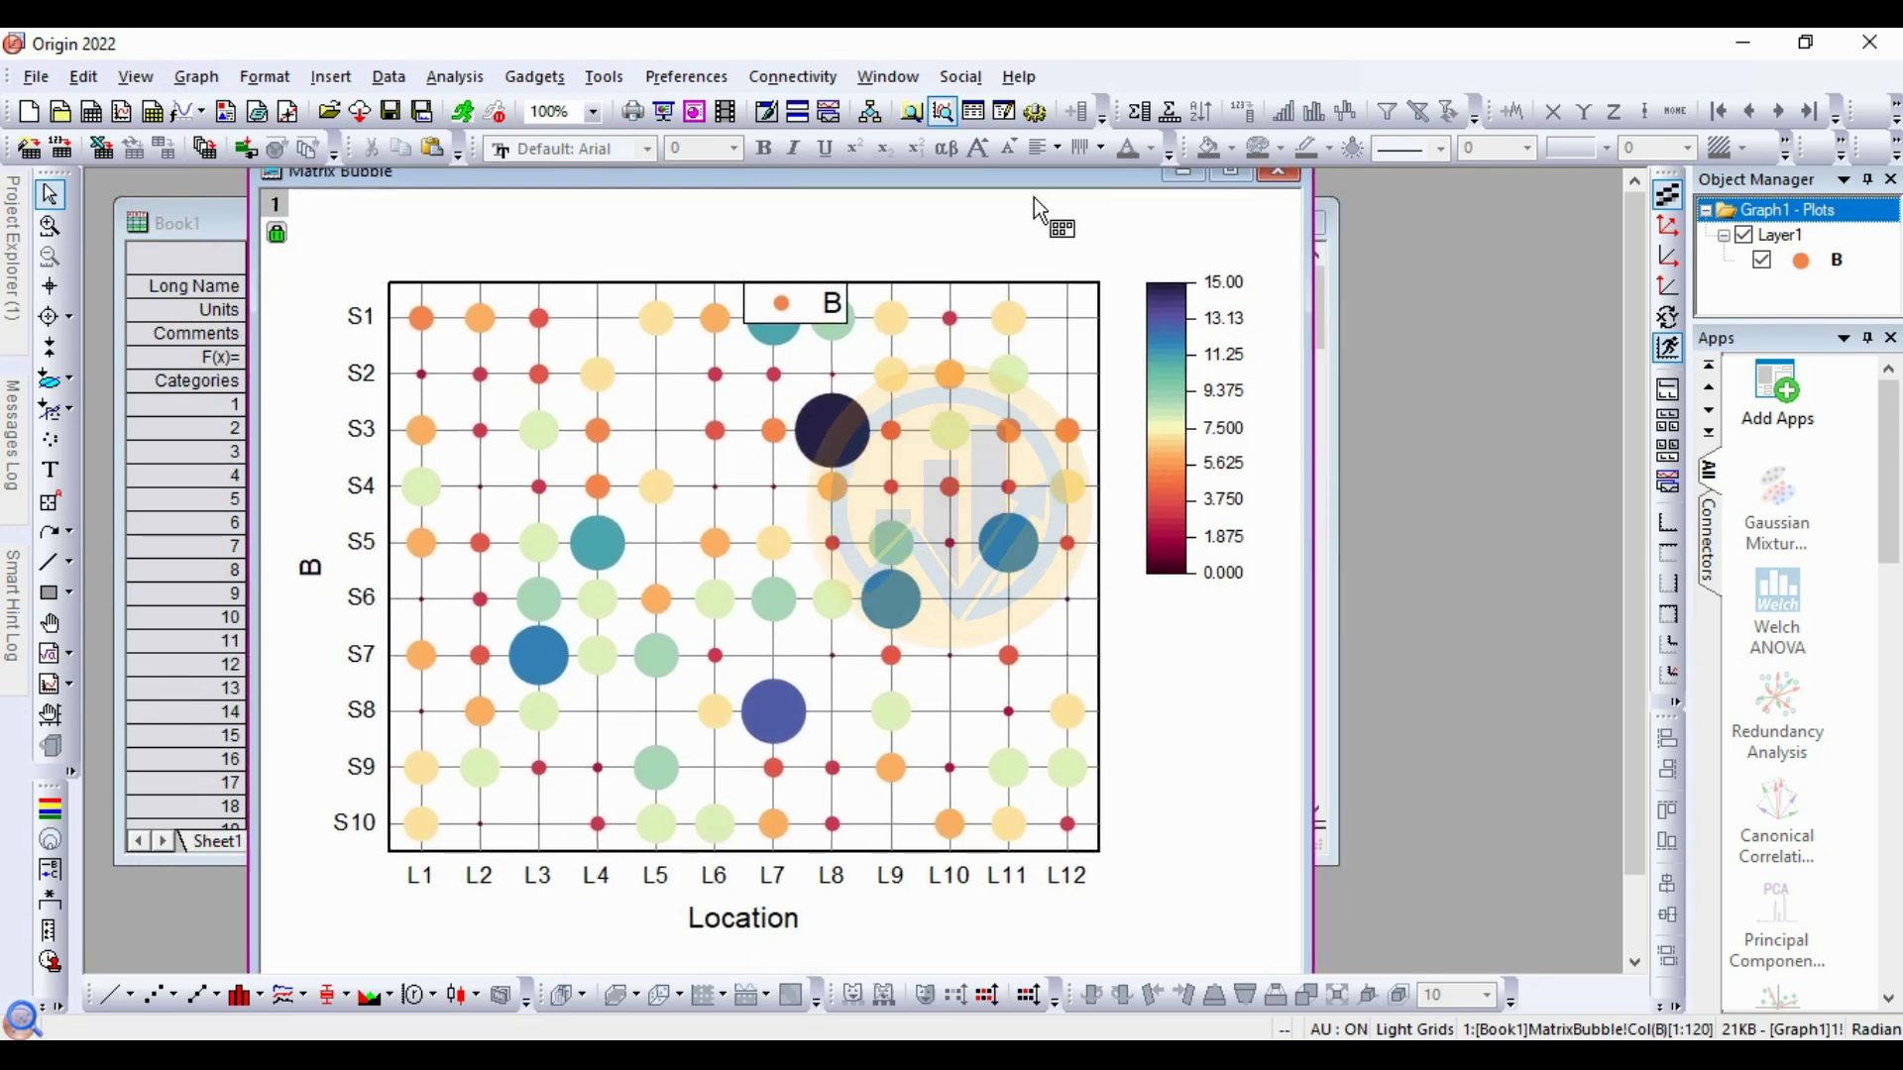
click(1226, 177)
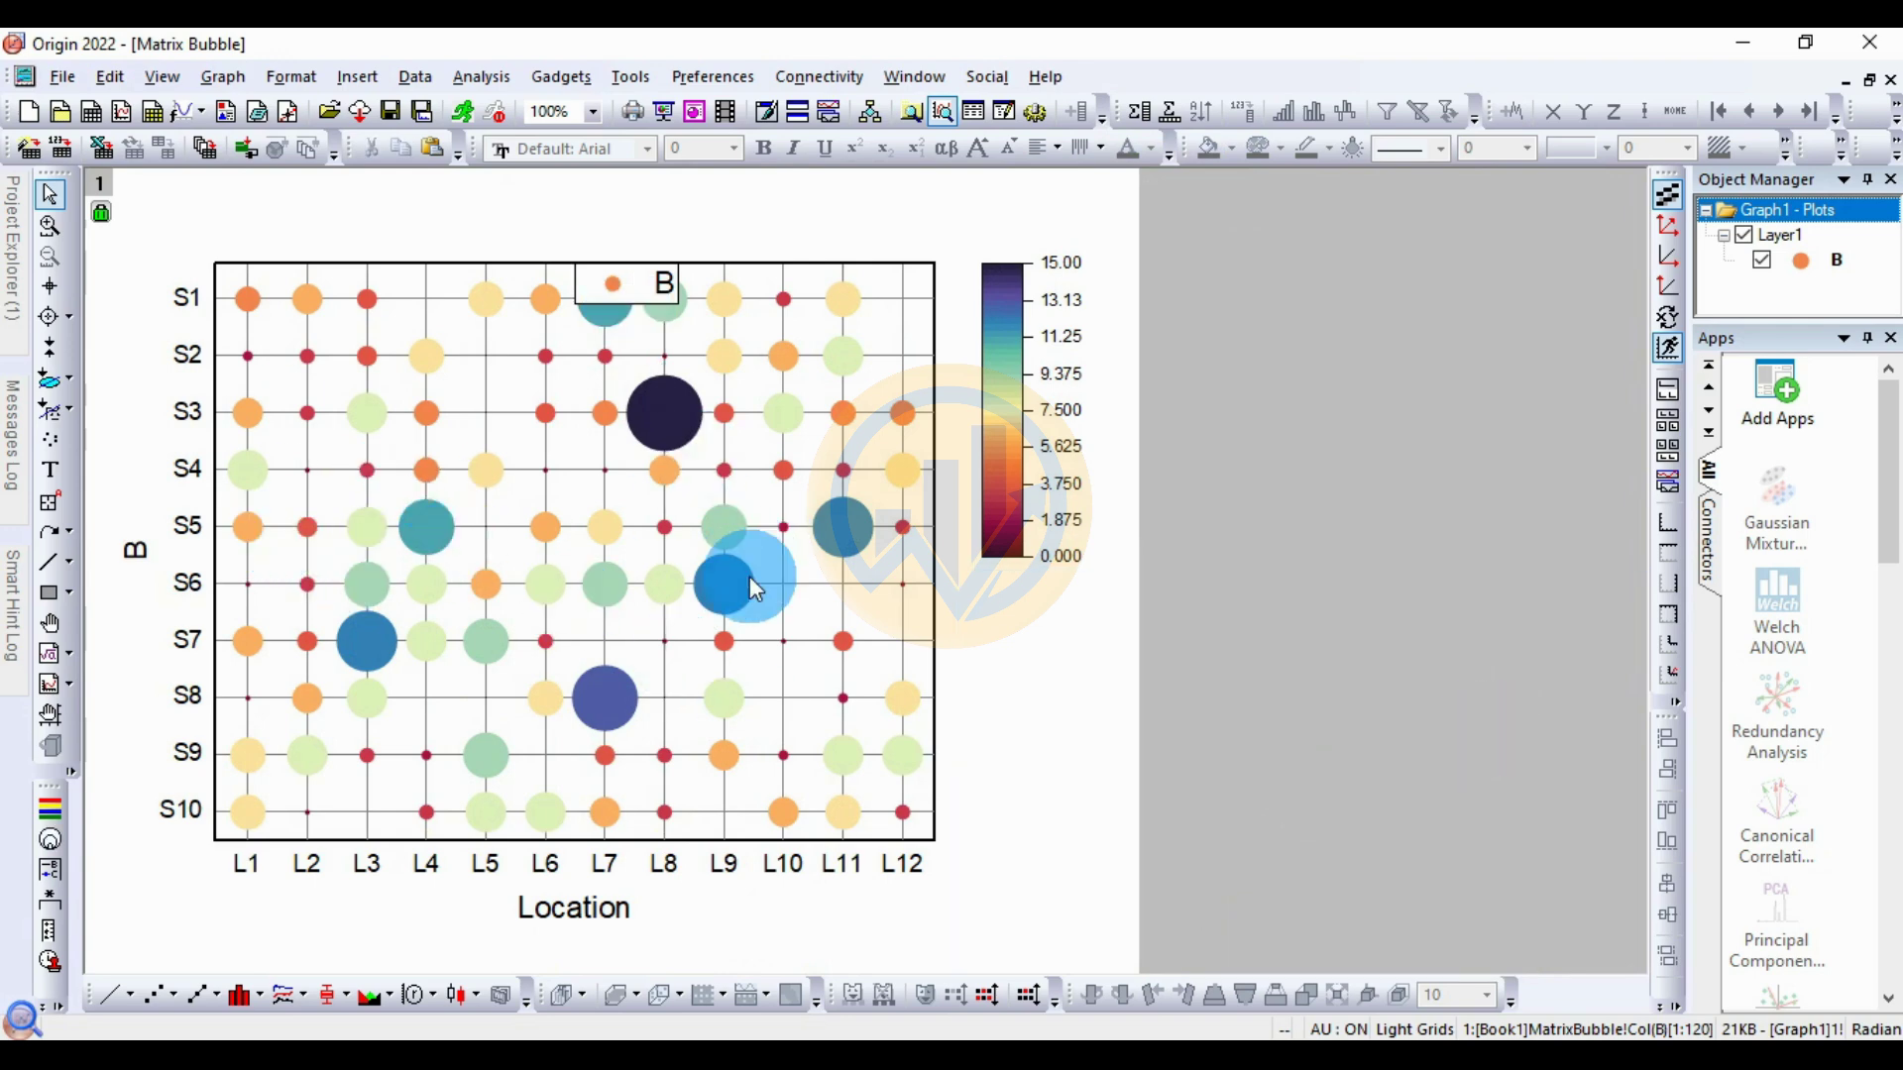
click(652, 300)
drag(673, 302, 673, 257)
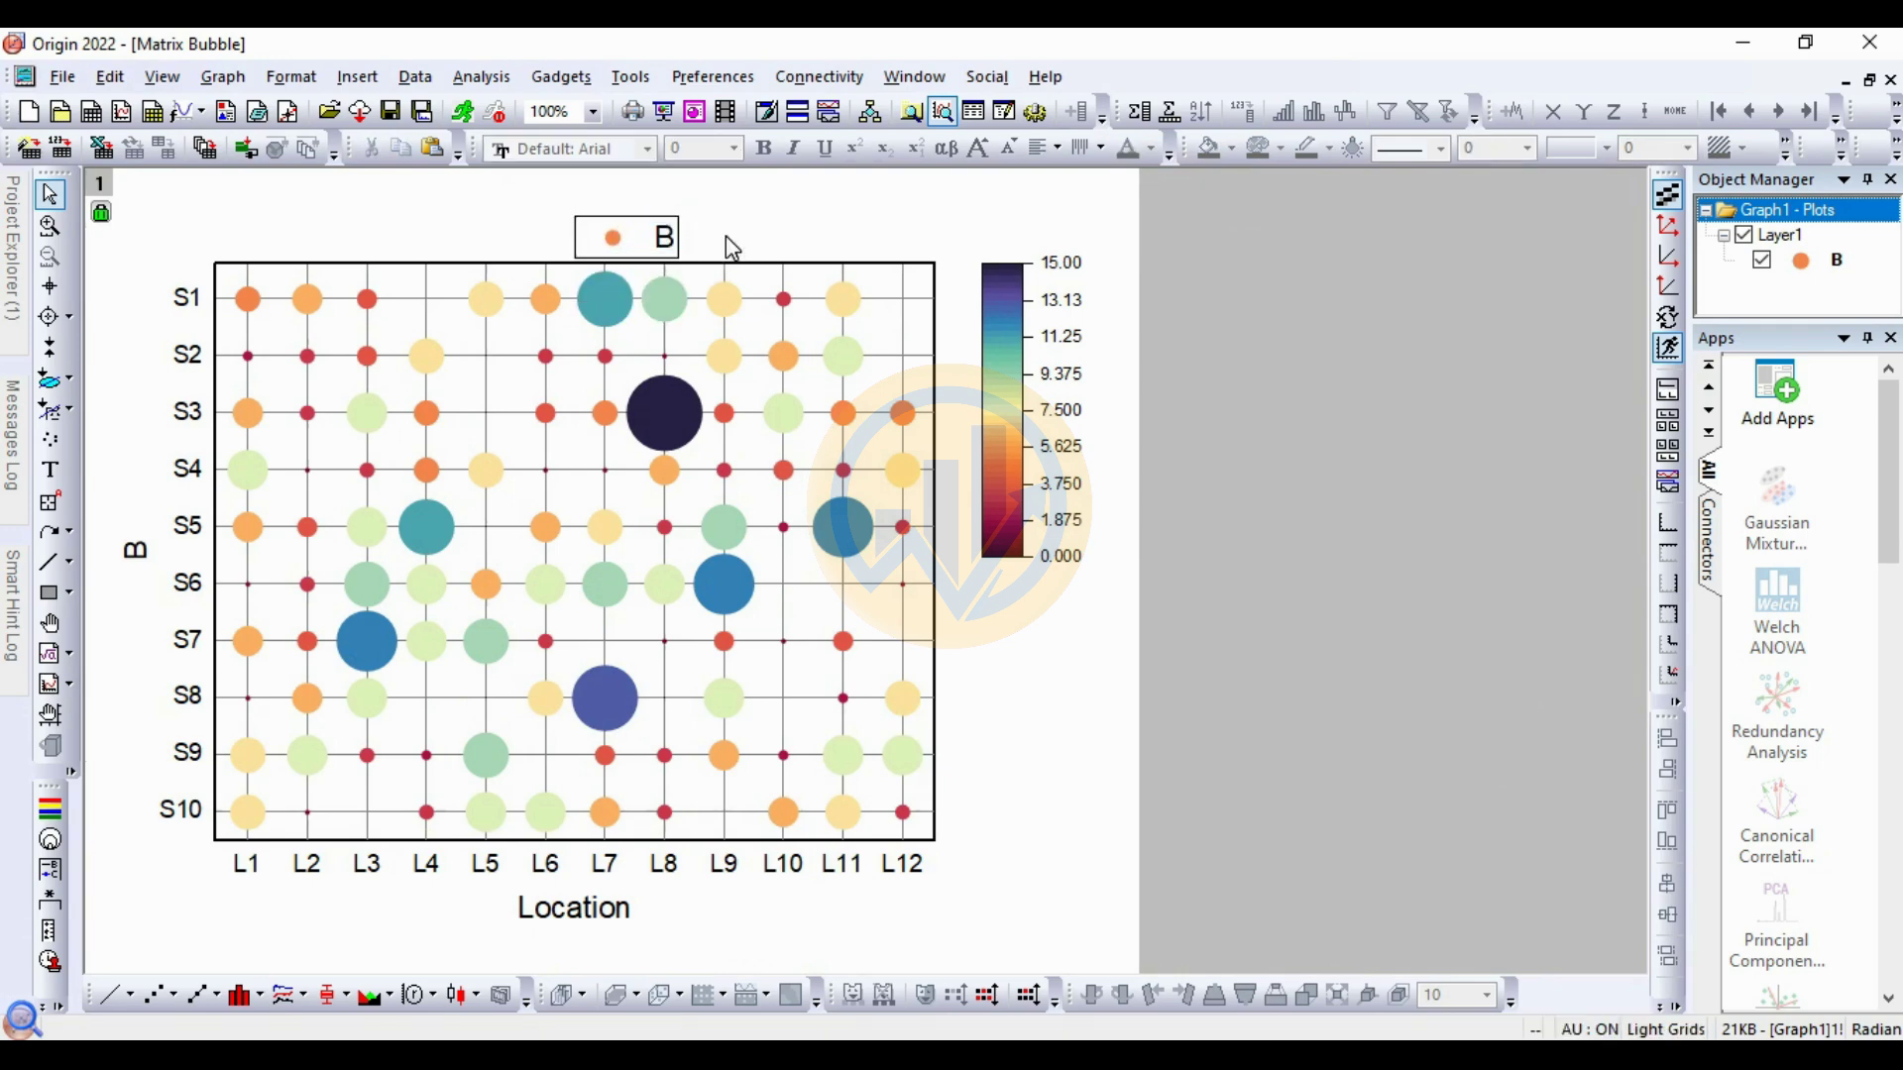
Step: Set the Location axis title font to Times New Roman
click(552, 914)
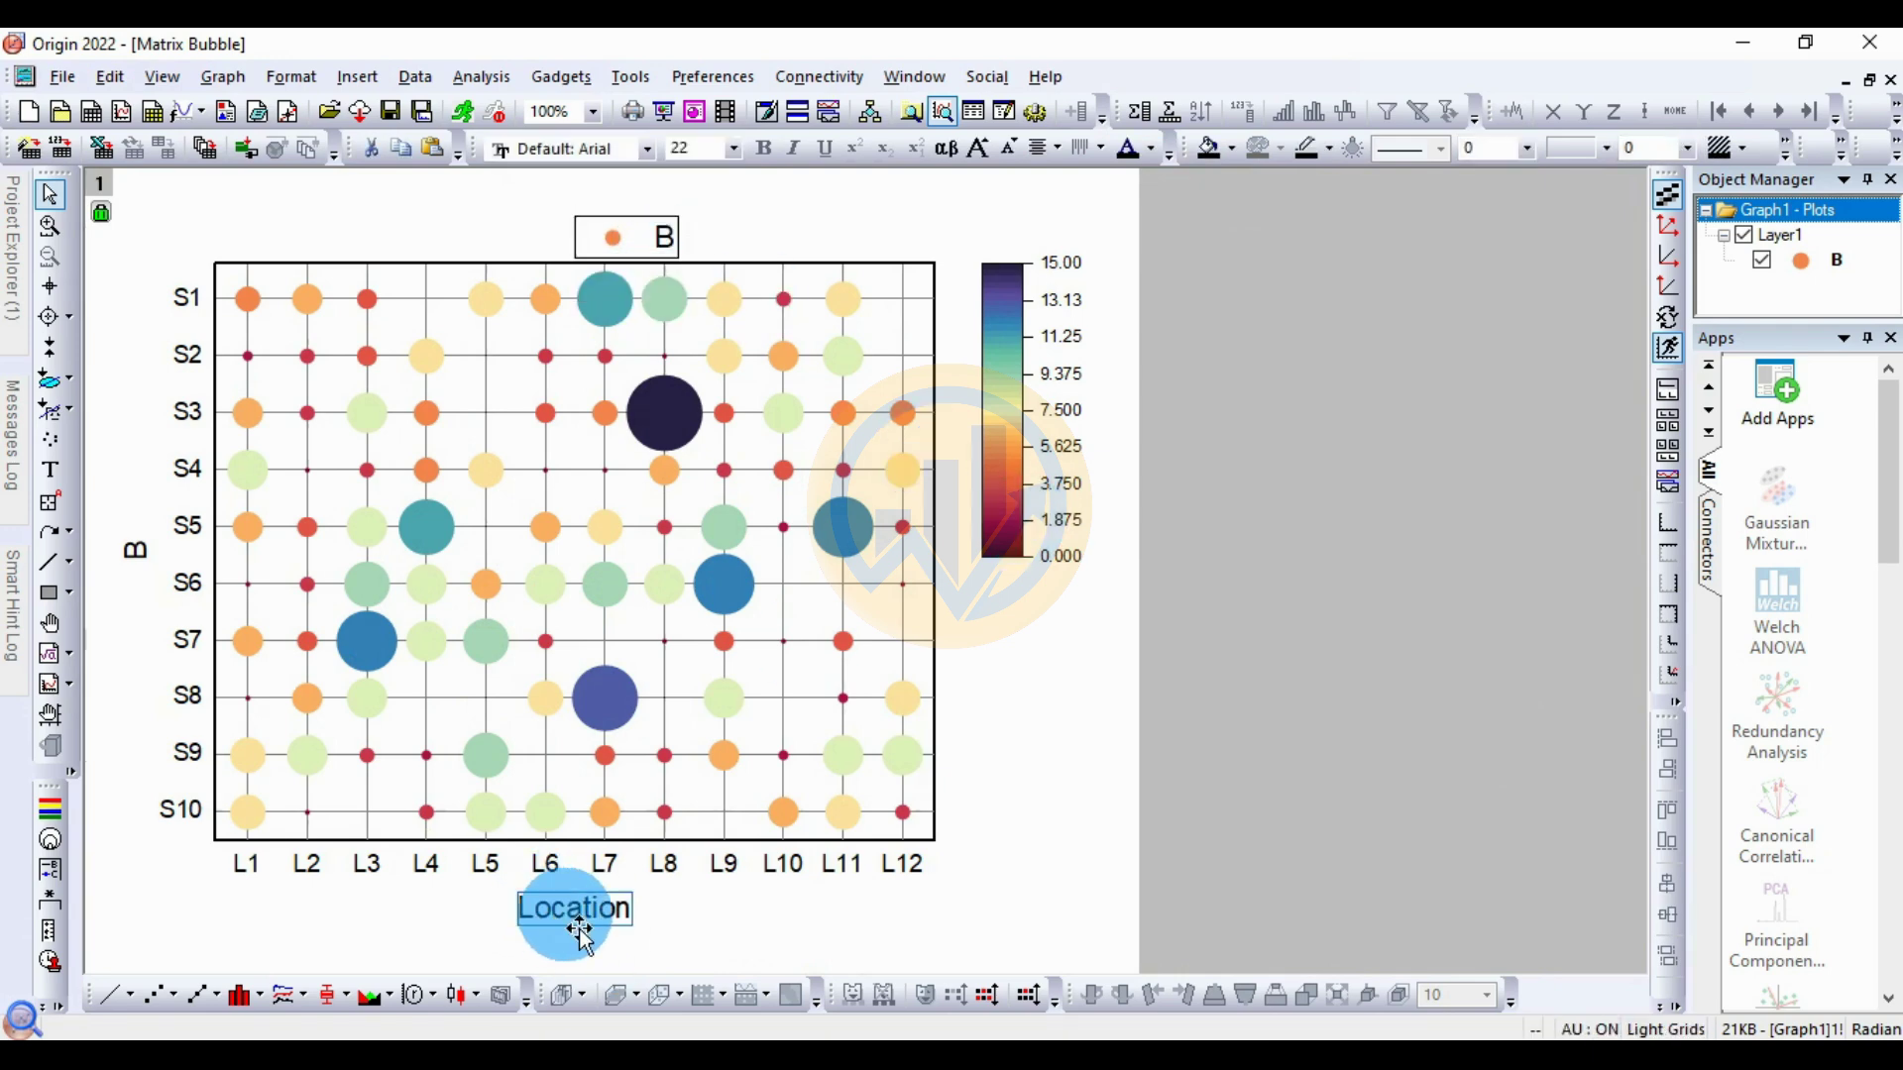
click(646, 149)
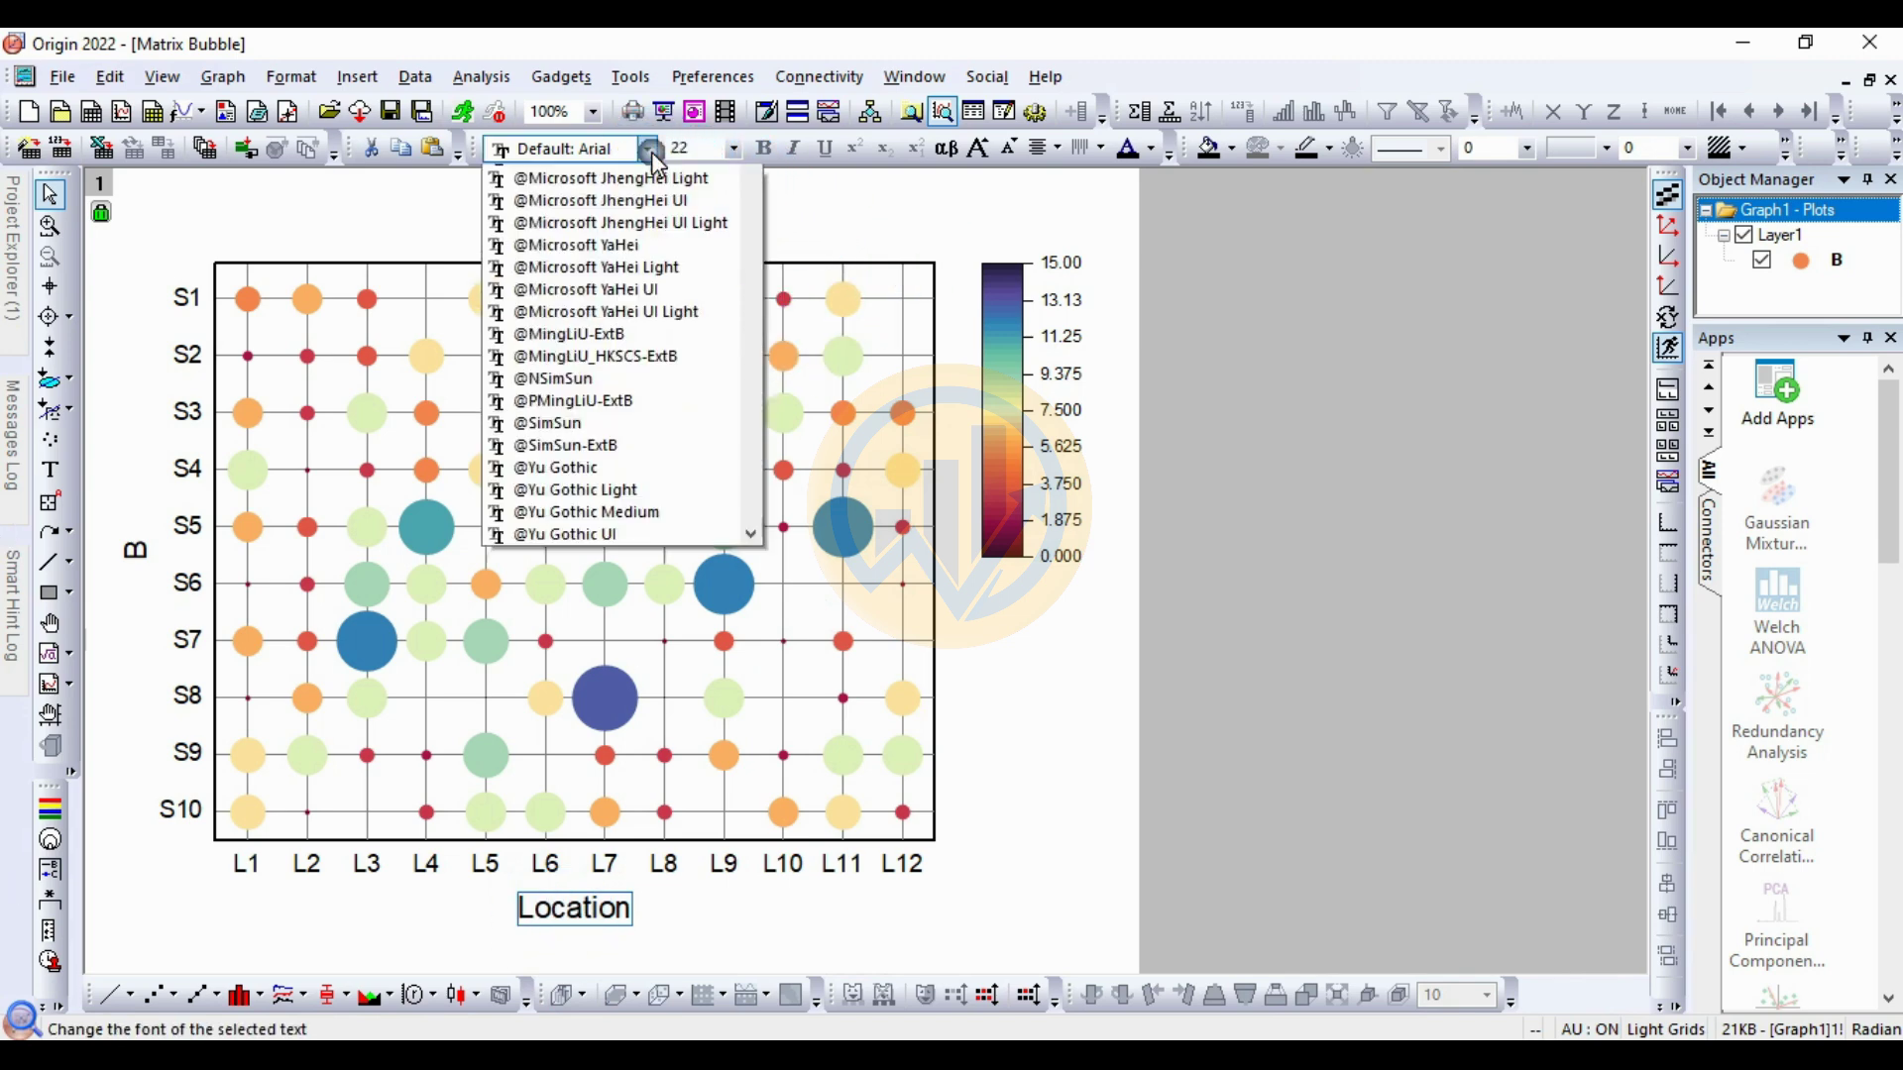
scroll(627, 262, up, 1)
click(627, 234)
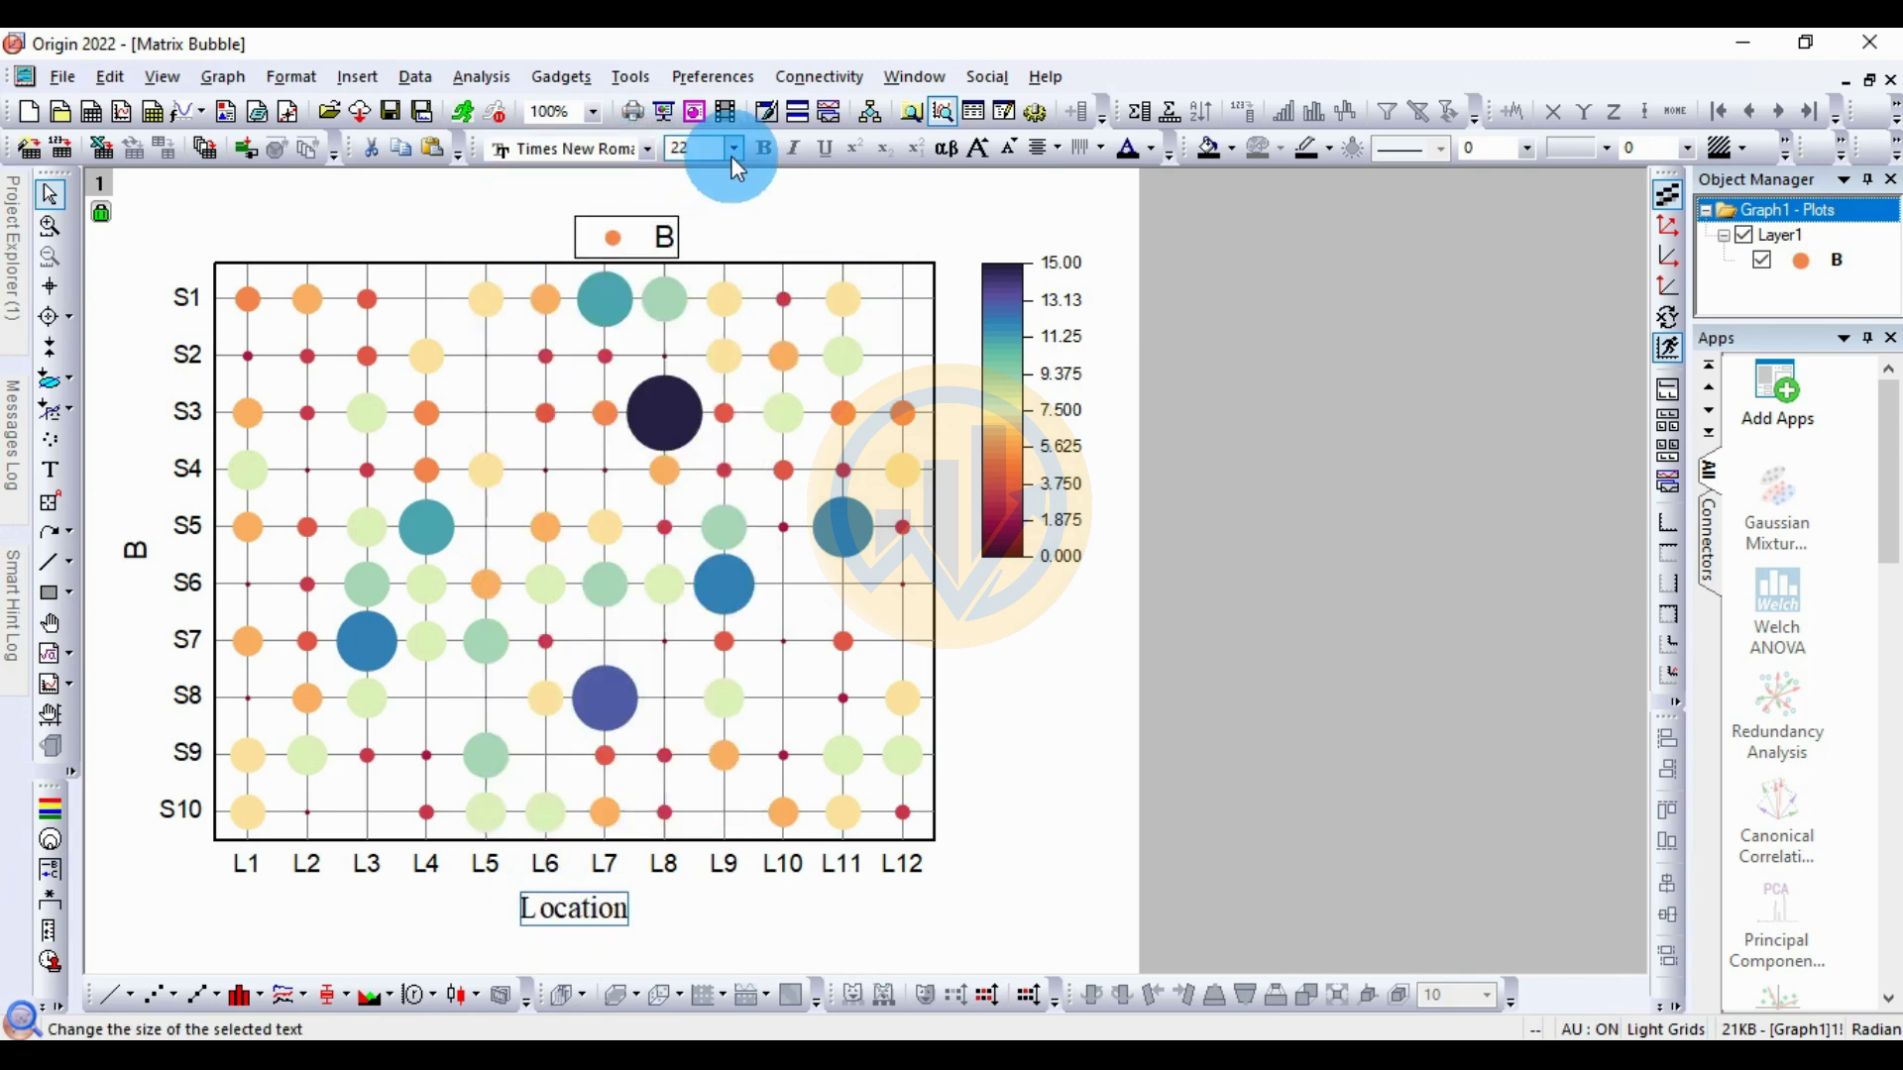
Step: Switch the L1–L12 and S1–S10 tick labels to Times New Roman
click(680, 863)
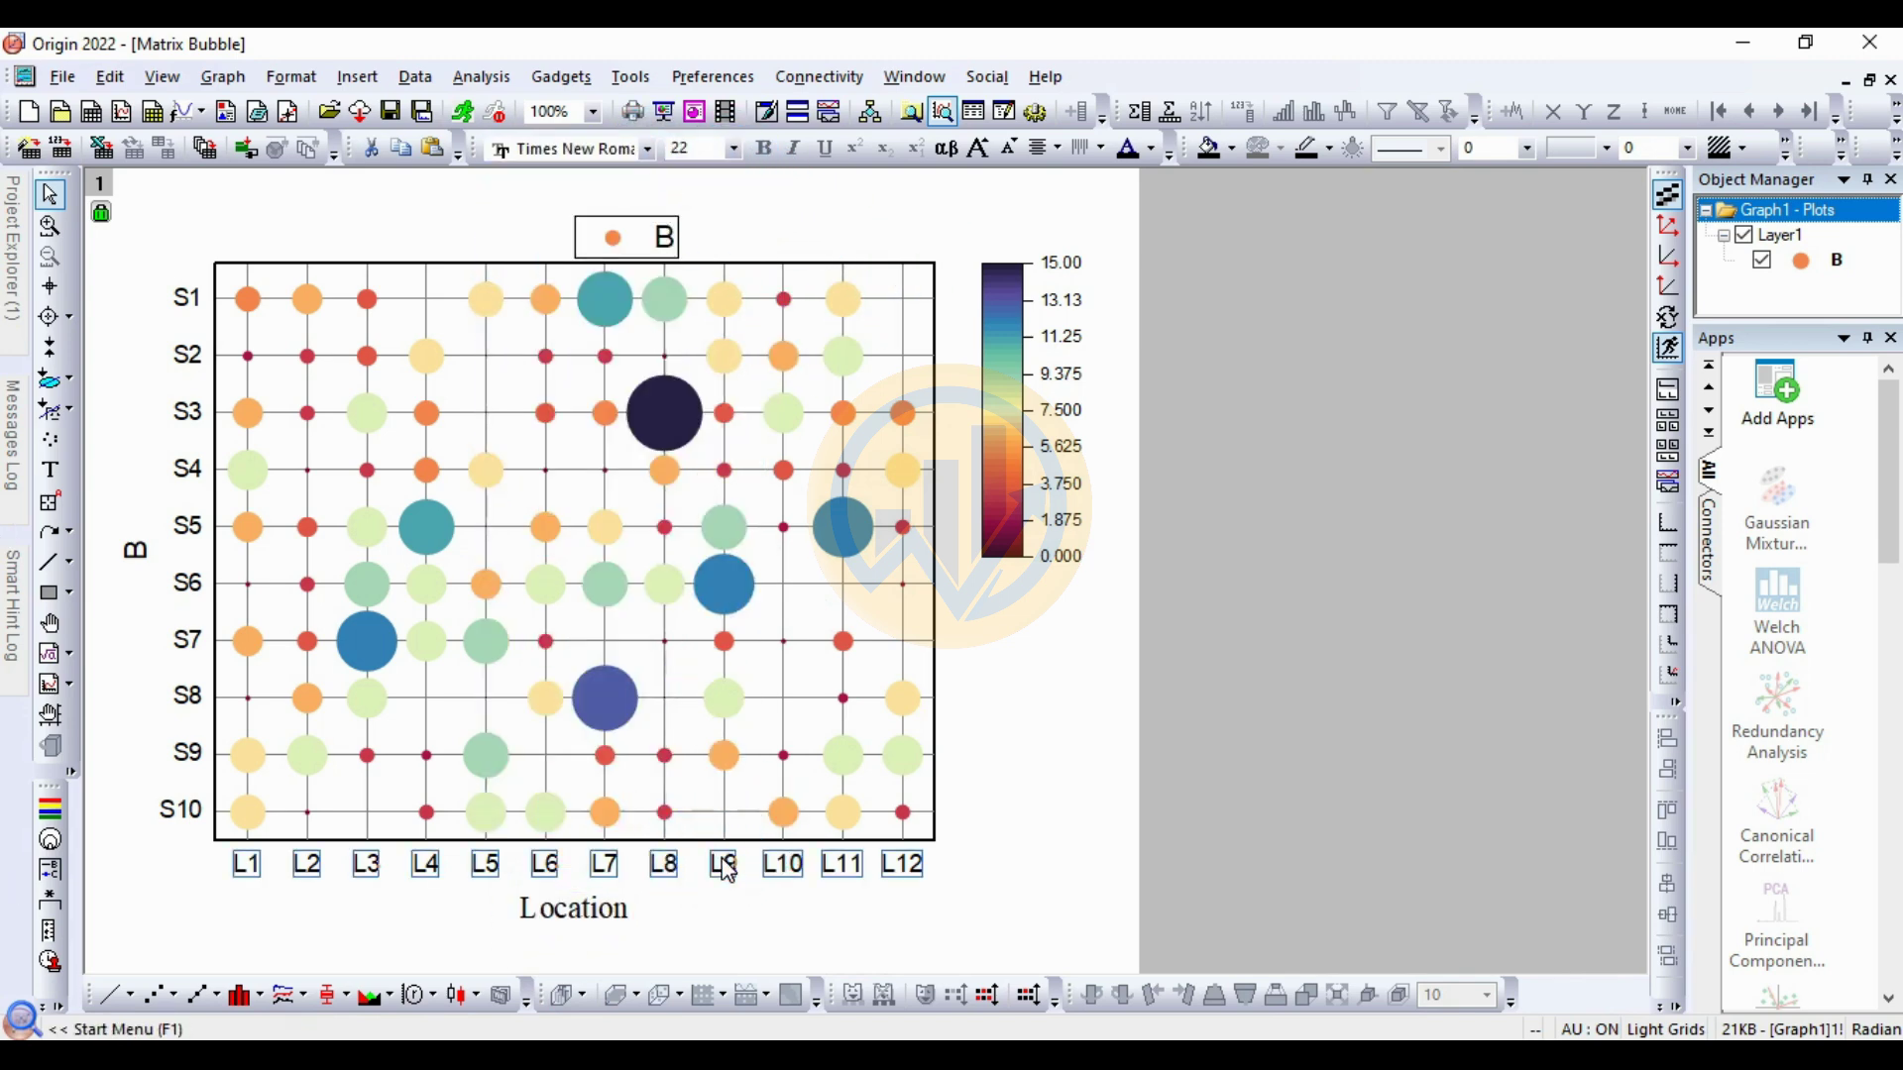
click(646, 148)
scroll(624, 289, up, 1)
click(639, 201)
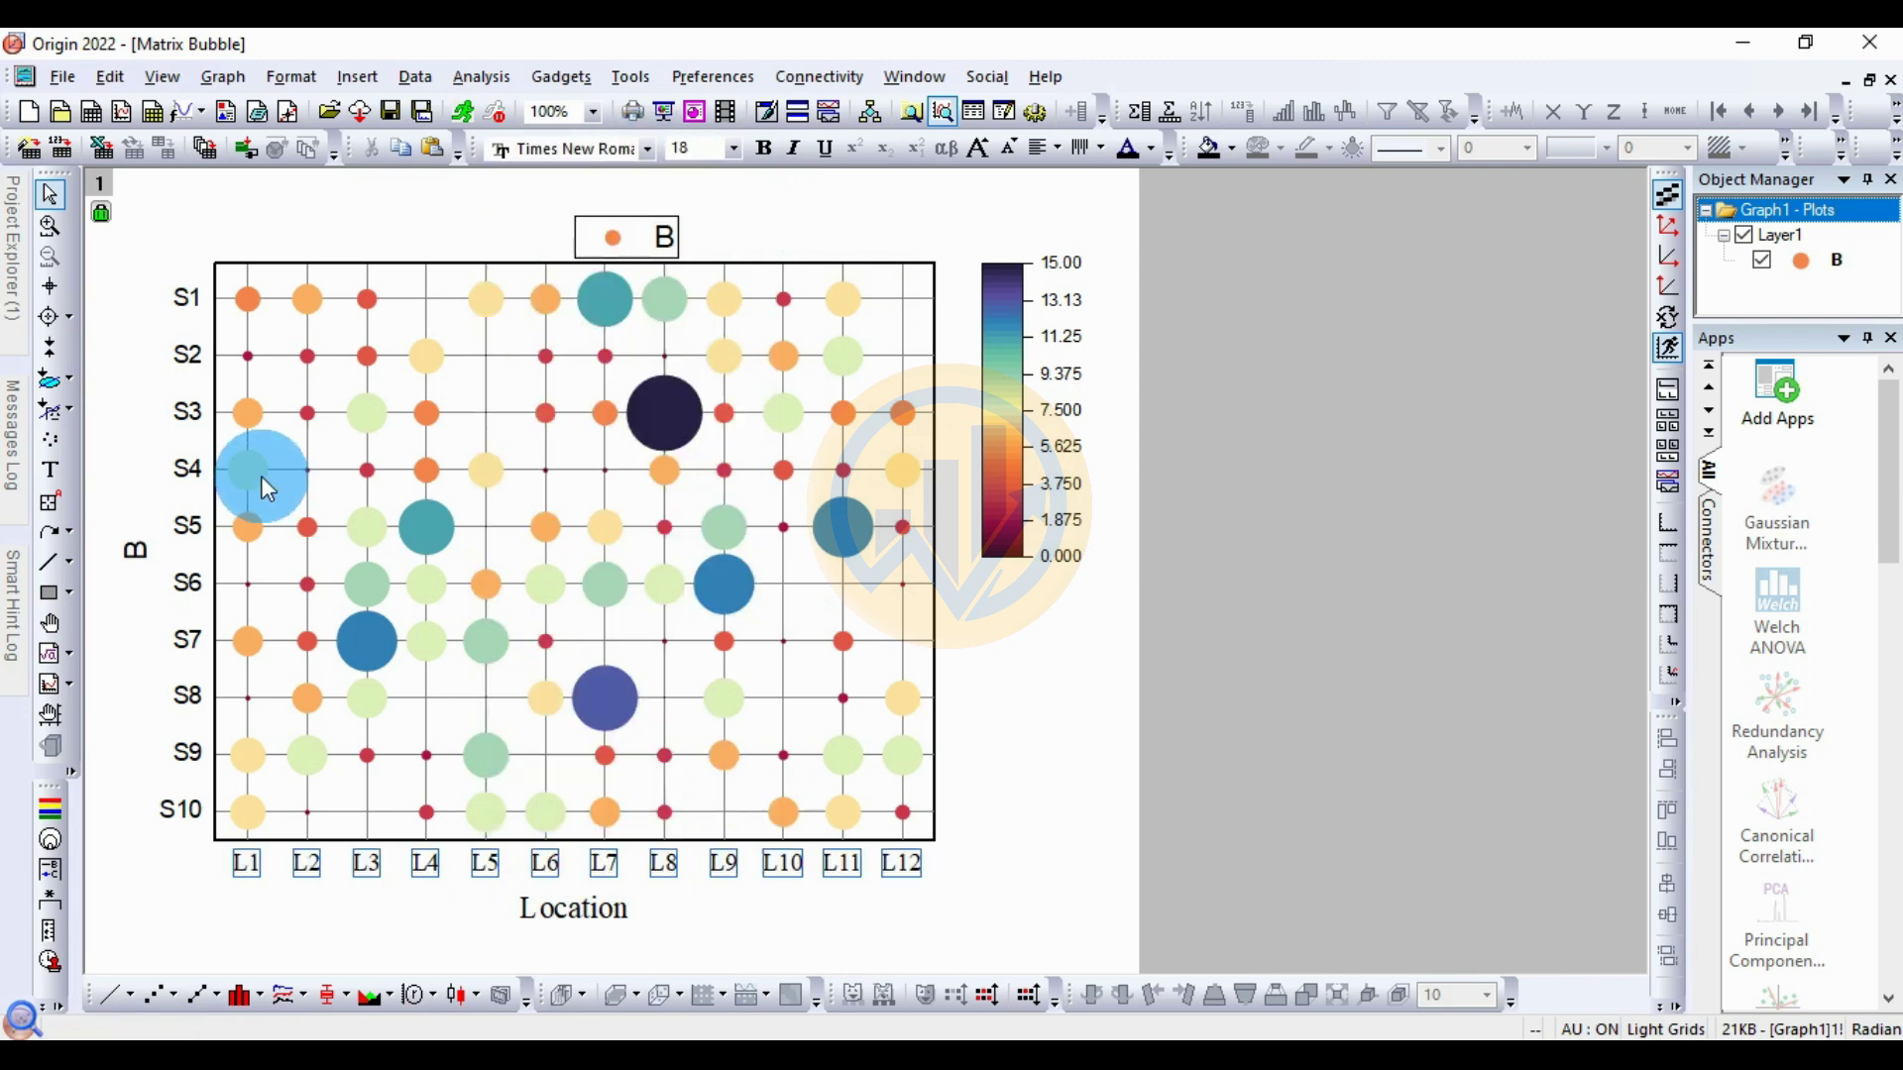
click(184, 465)
click(657, 157)
scroll(616, 187, up, 1)
click(625, 198)
Step: Replace the vertical axis title with 'Species' in Times New Roman
double_click(141, 552)
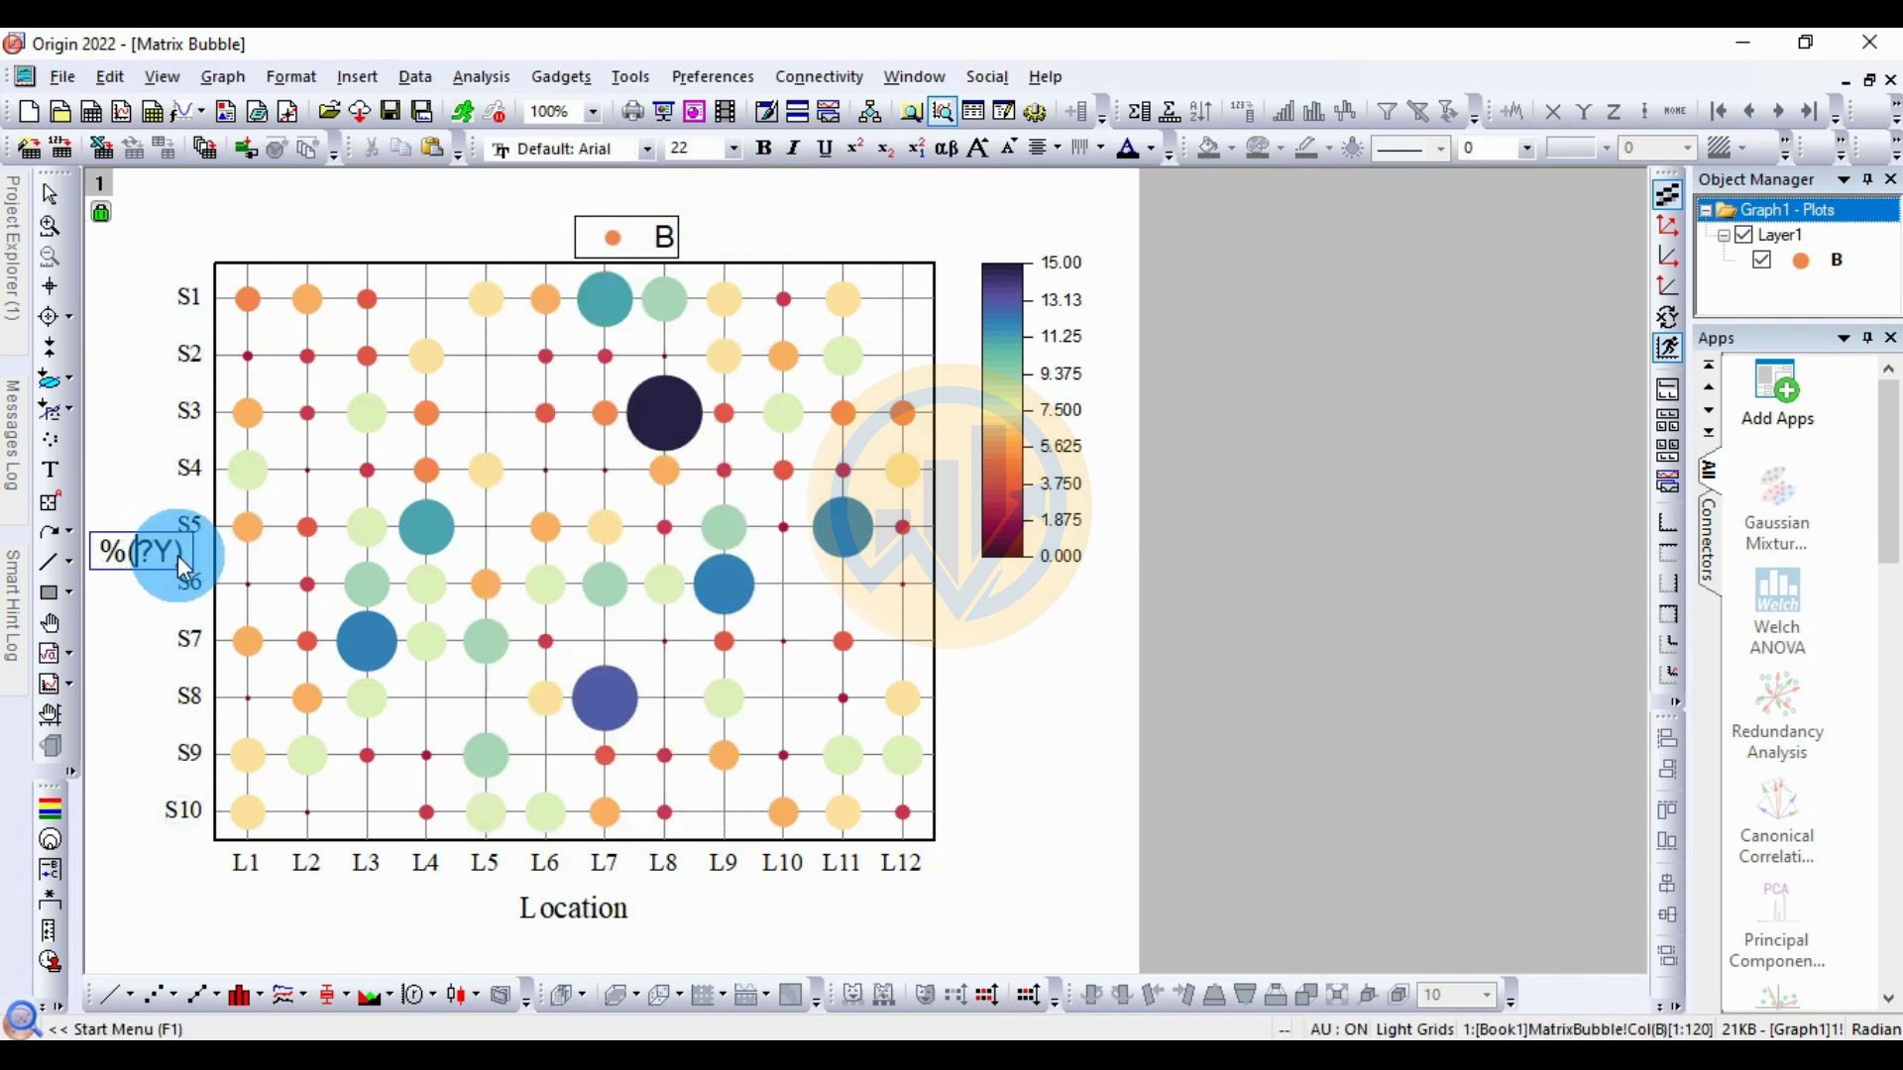
drag(177, 568, 91, 567)
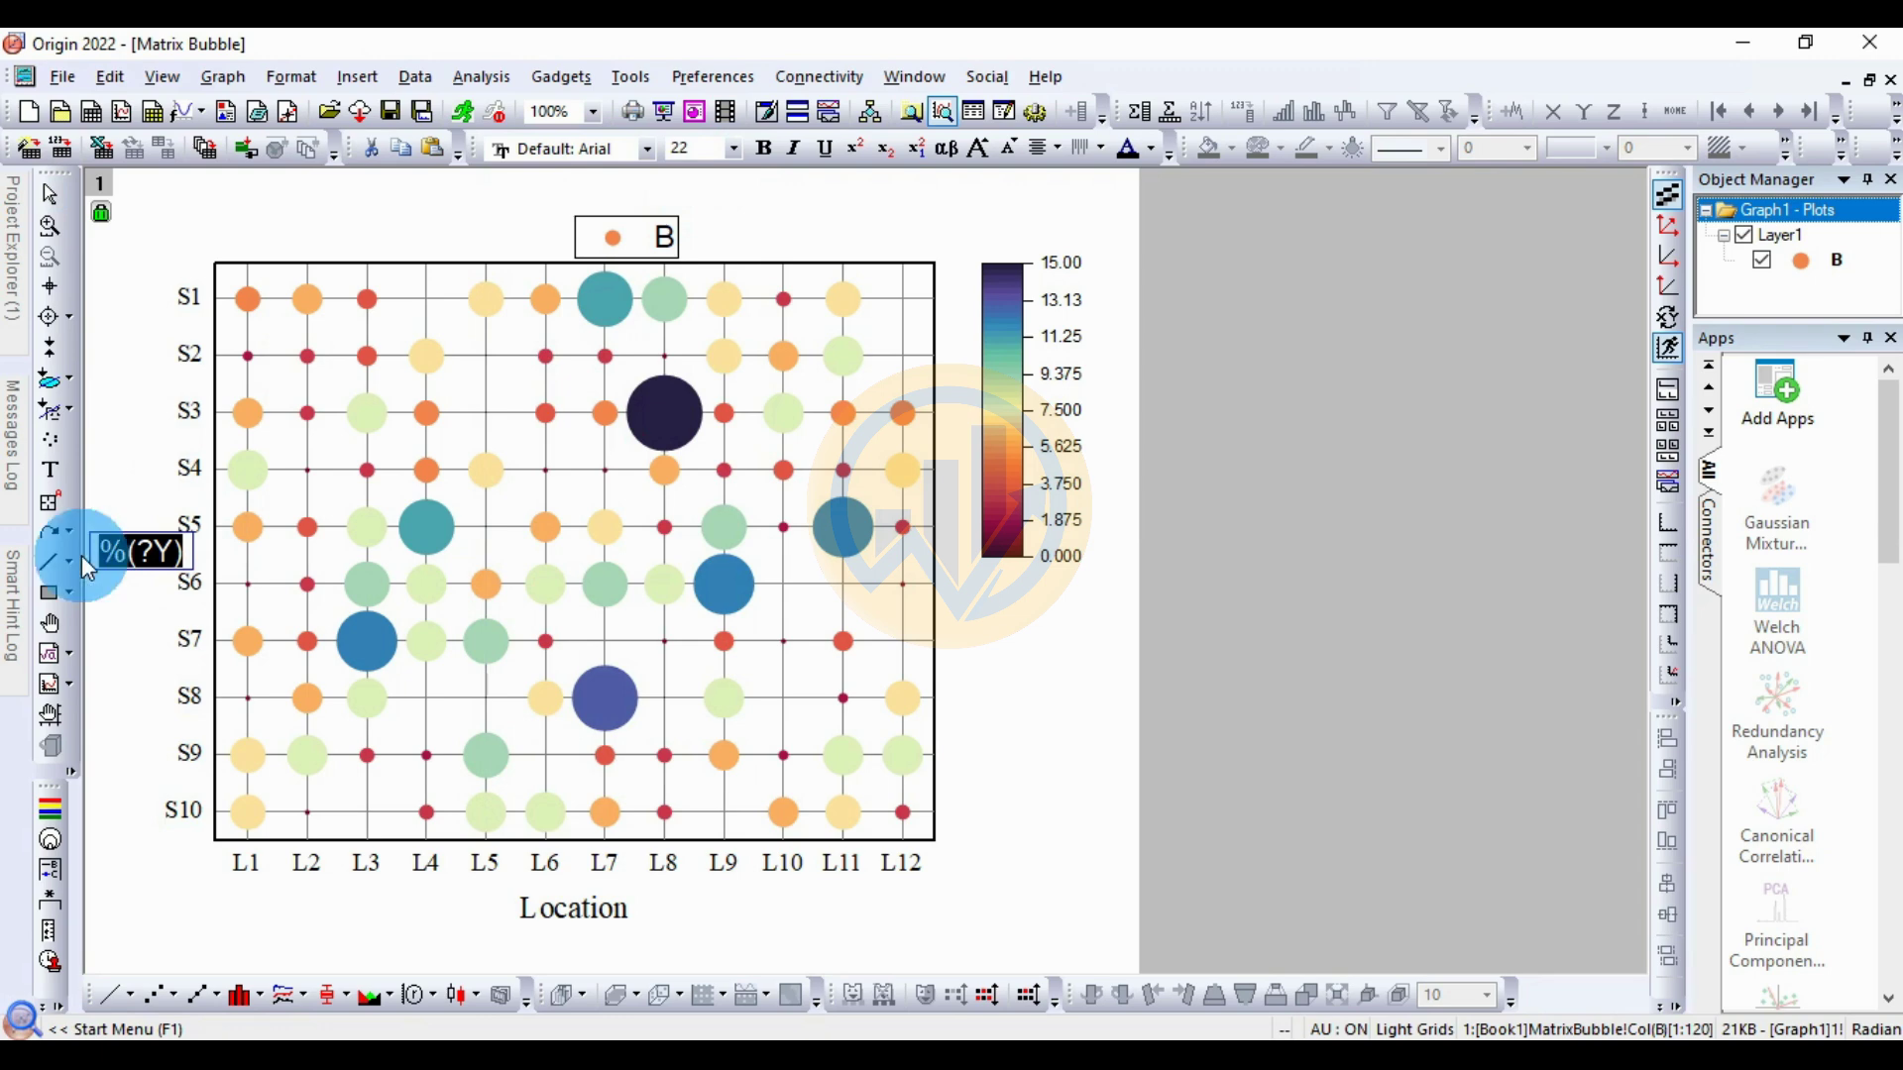
text(Speci)
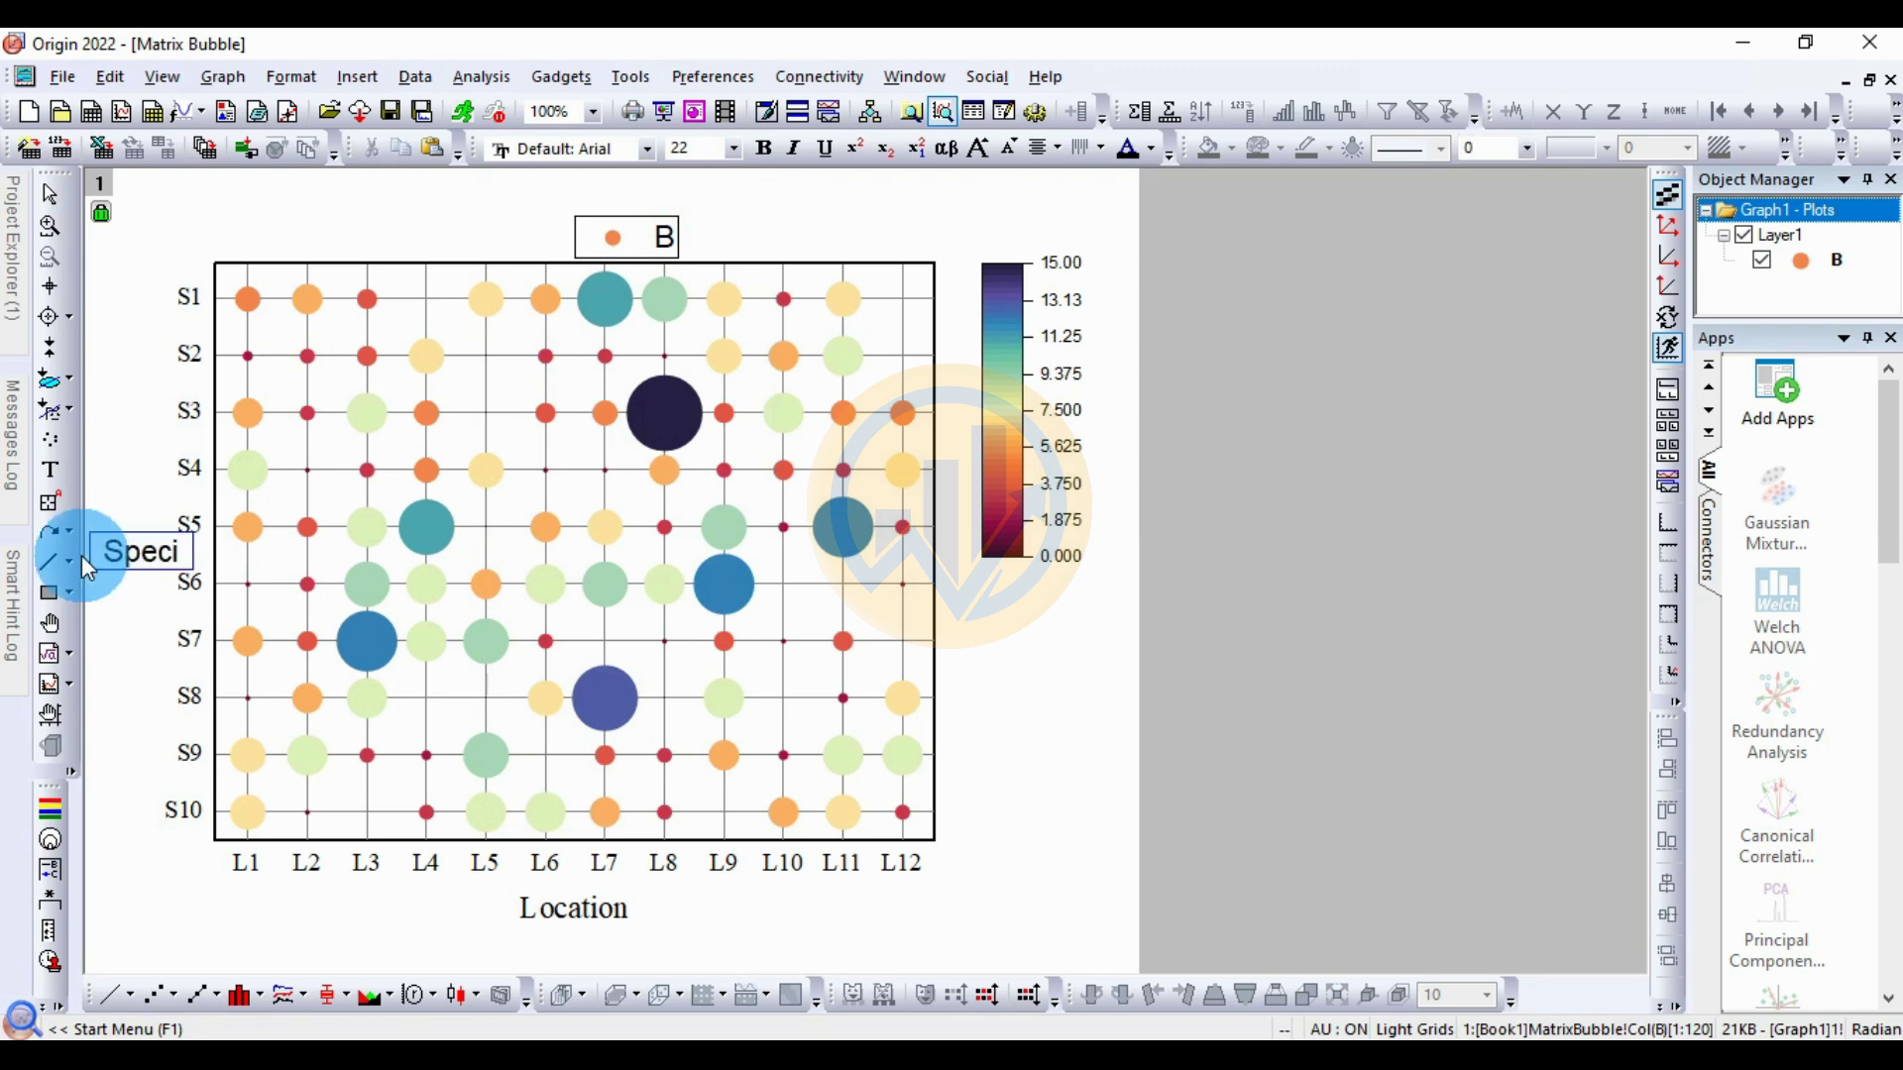
text(es)
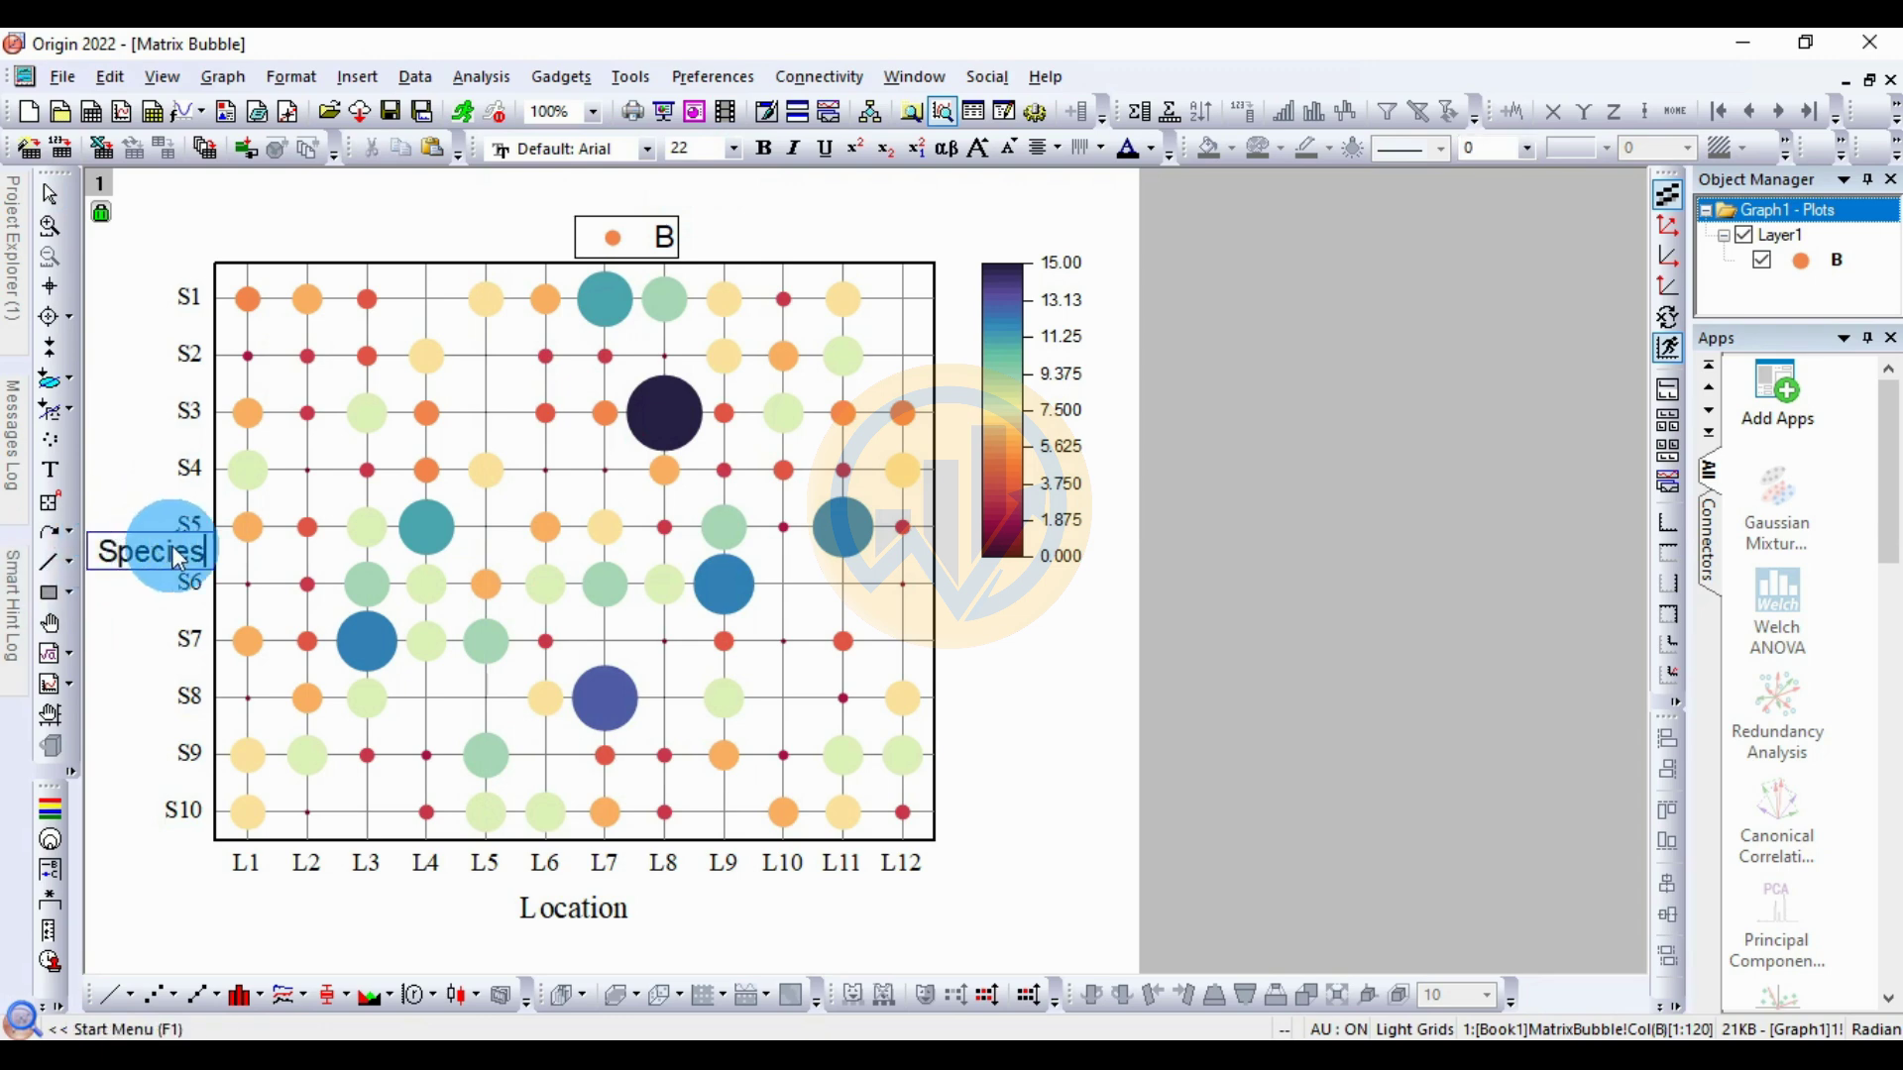
double_click(202, 547)
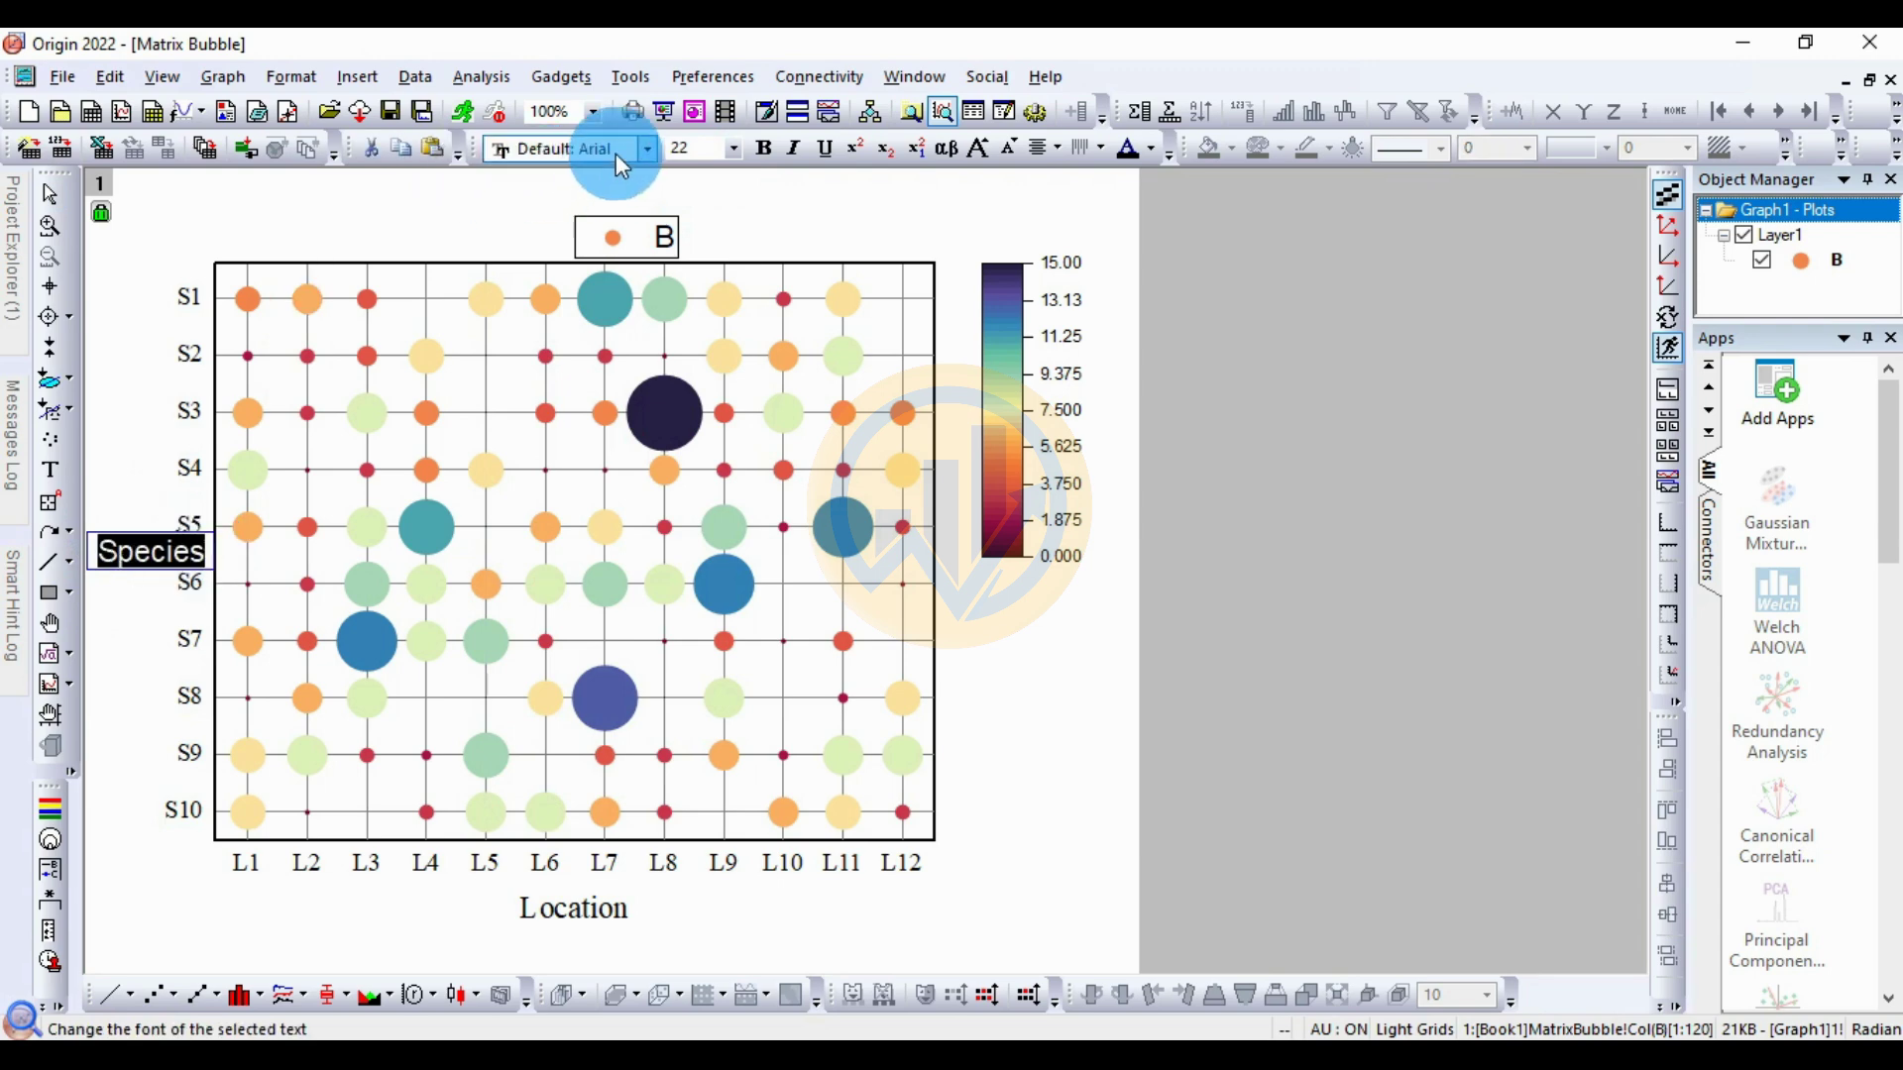
click(651, 154)
scroll(644, 178, up, 1)
click(637, 199)
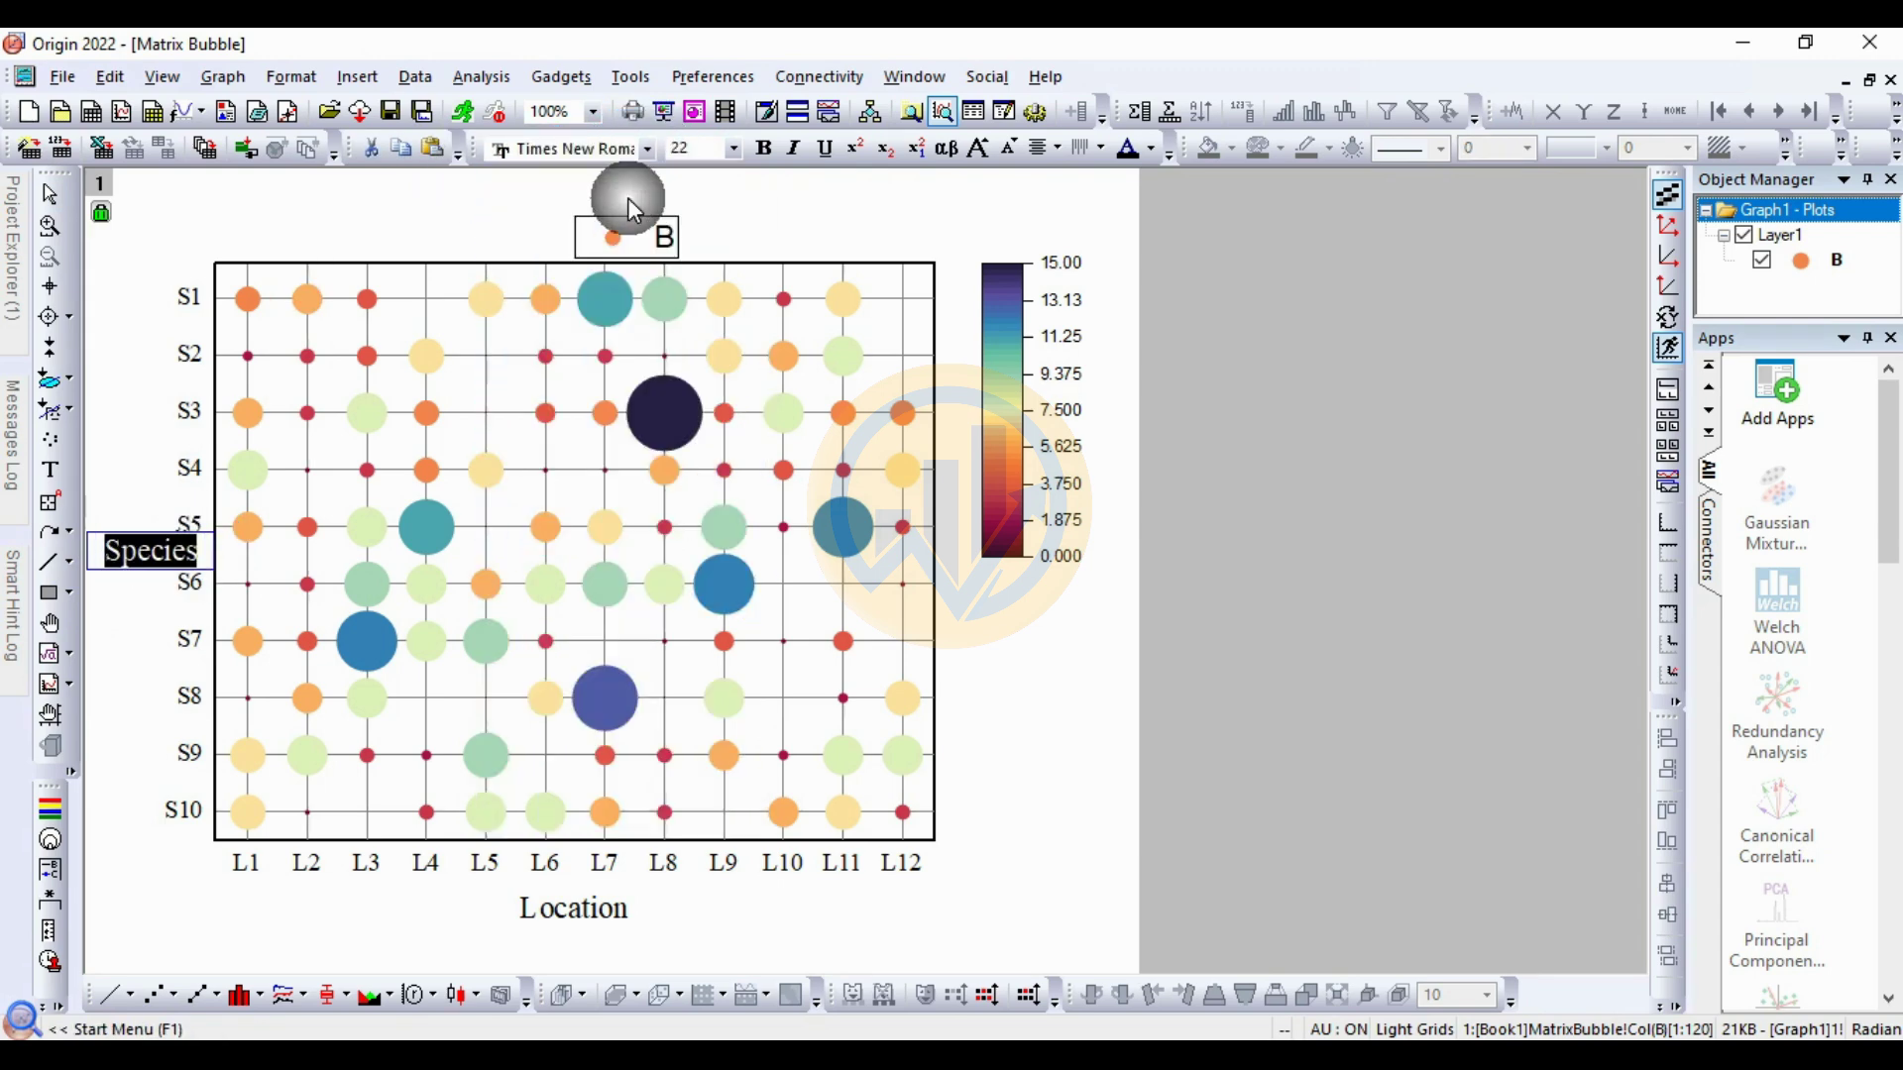
click(584, 222)
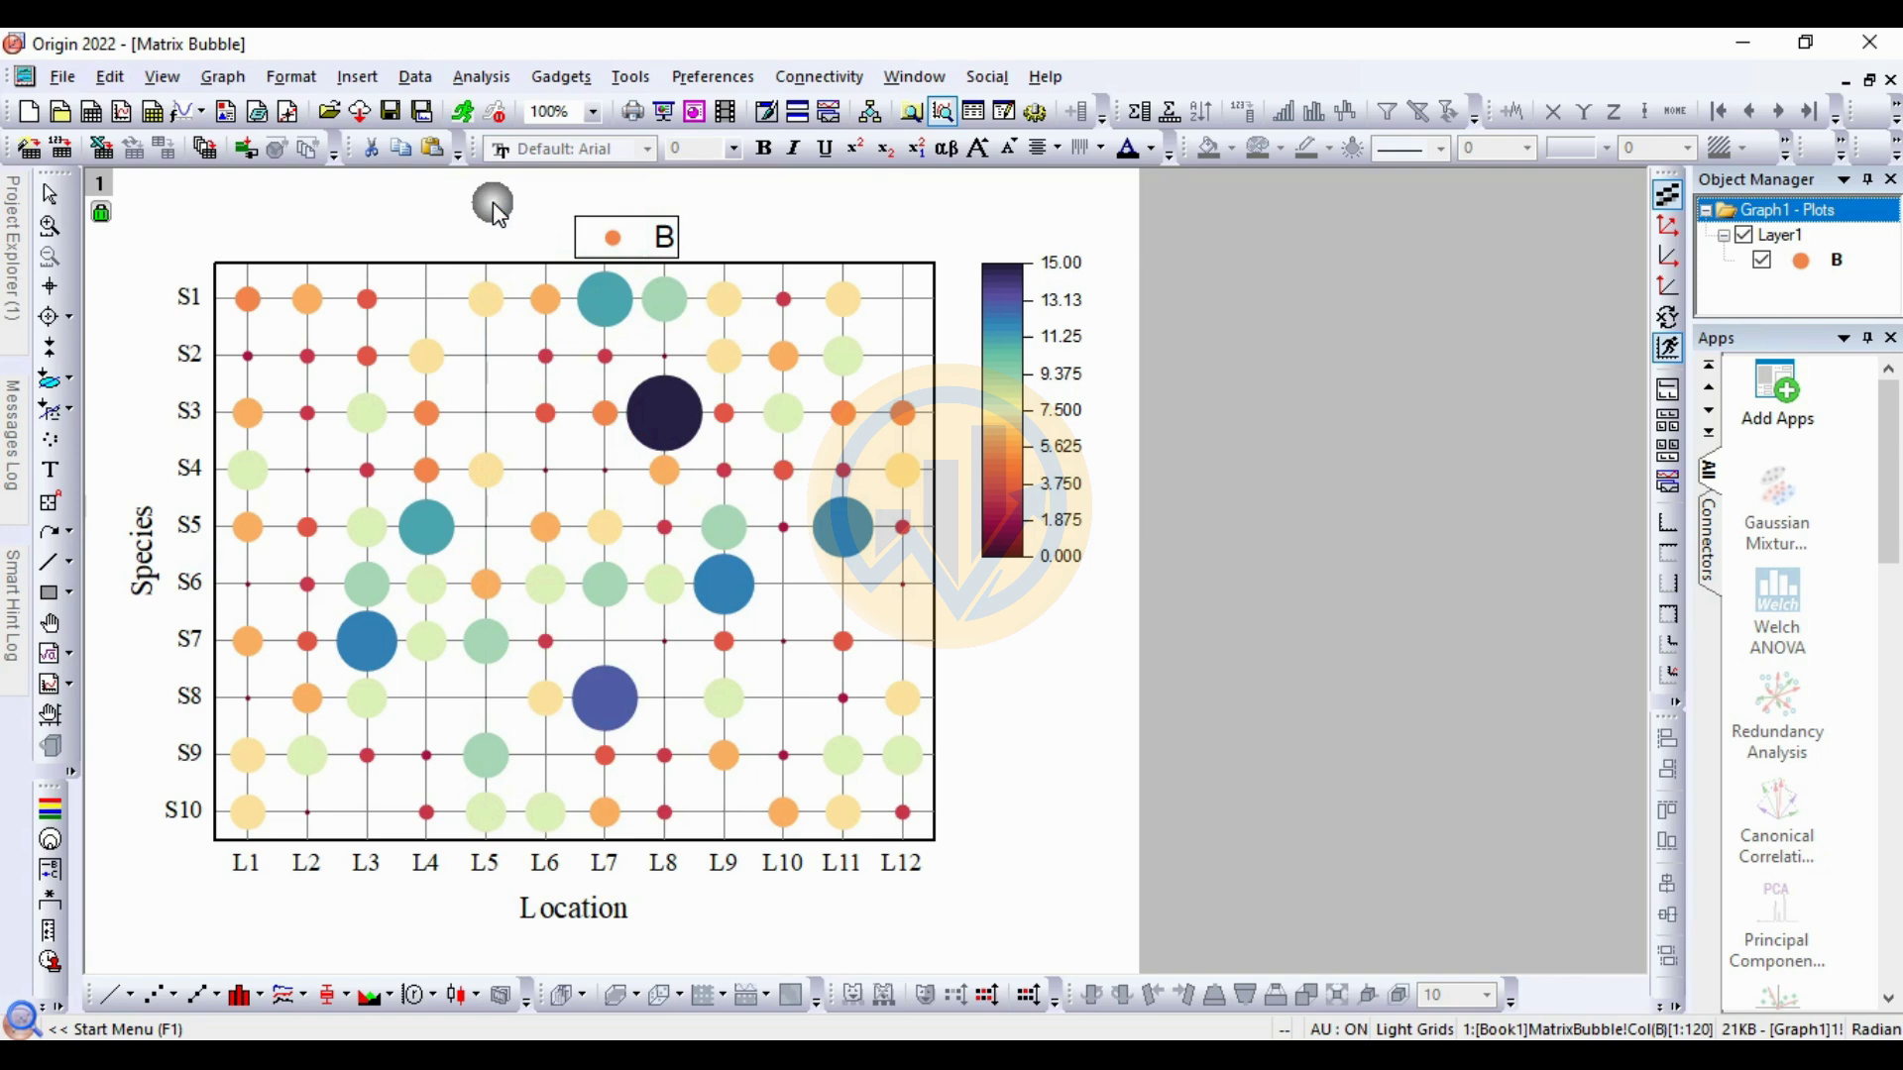
Step: Delete the B legend and move the colour scale lower beside the plot
click(662, 245)
key(Delete)
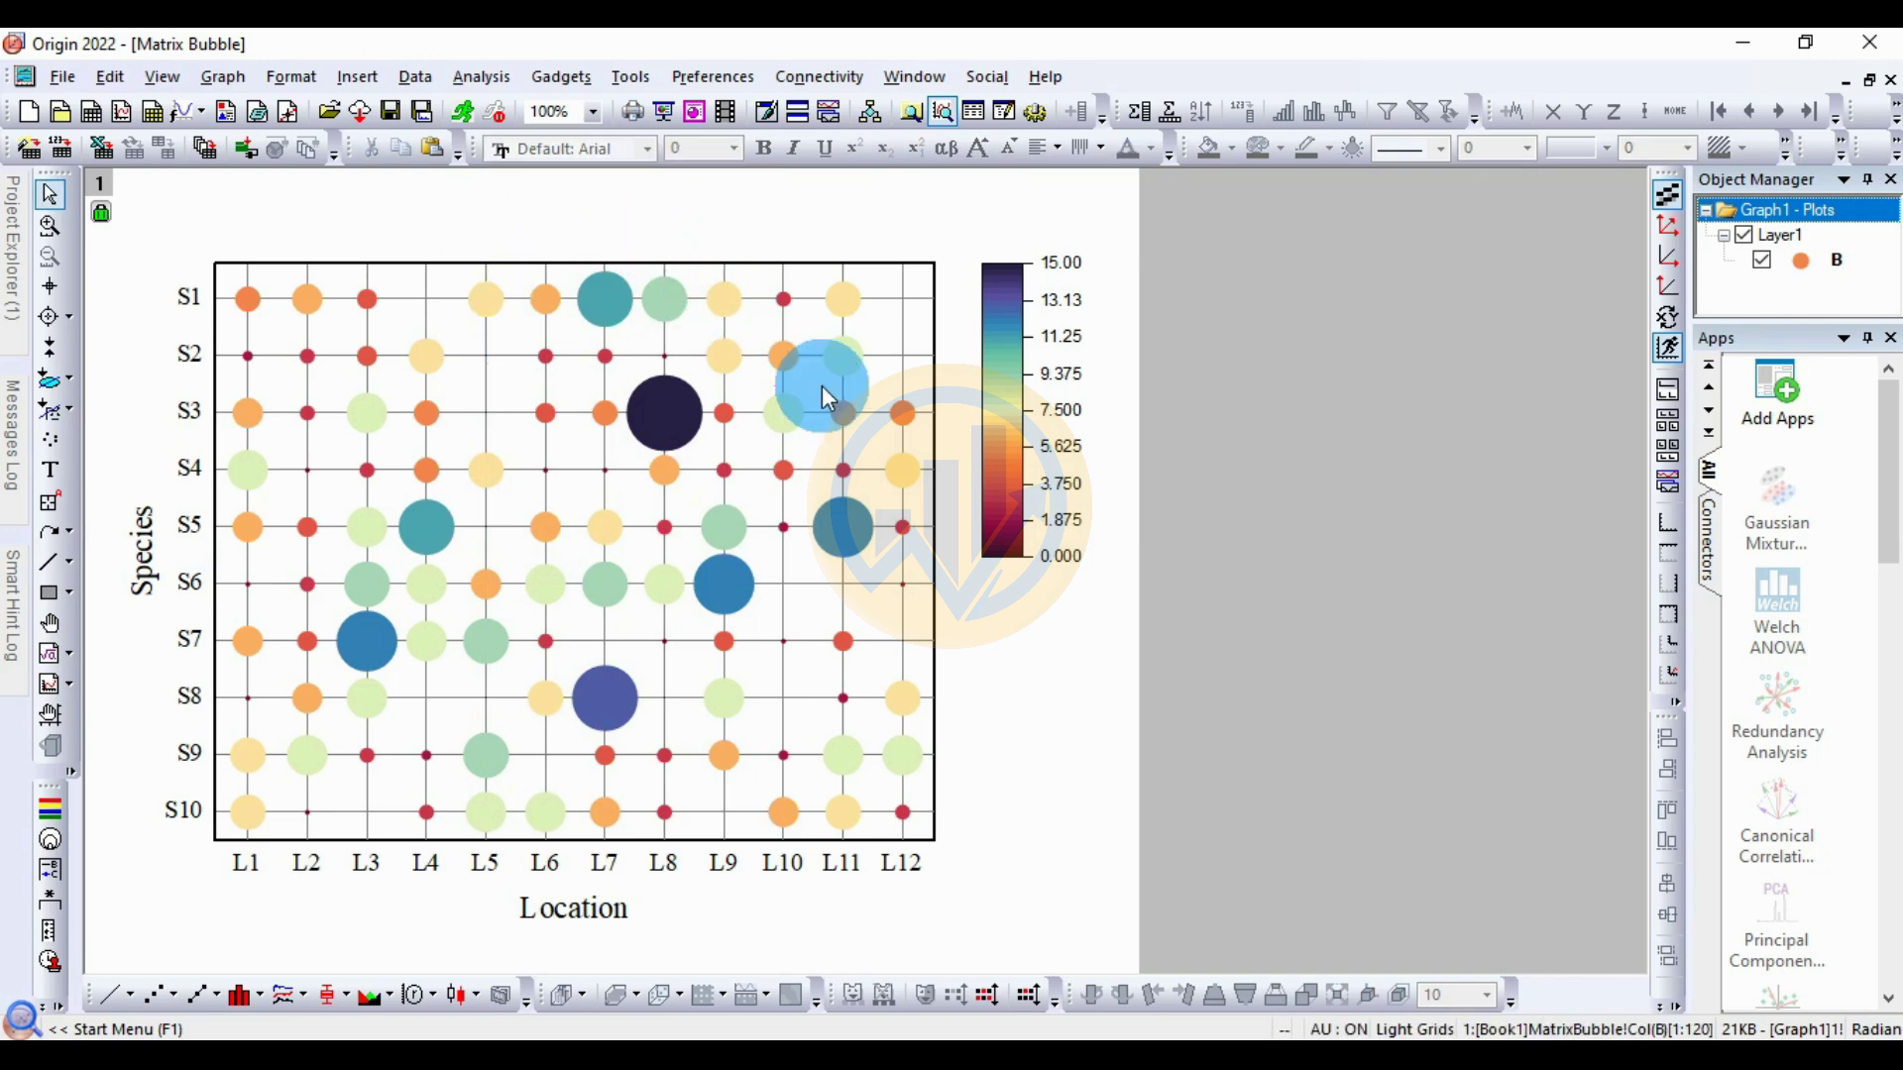
drag(1007, 392, 994, 536)
click(1037, 827)
Step: Open Plot Details for the bubble plot
click(298, 473)
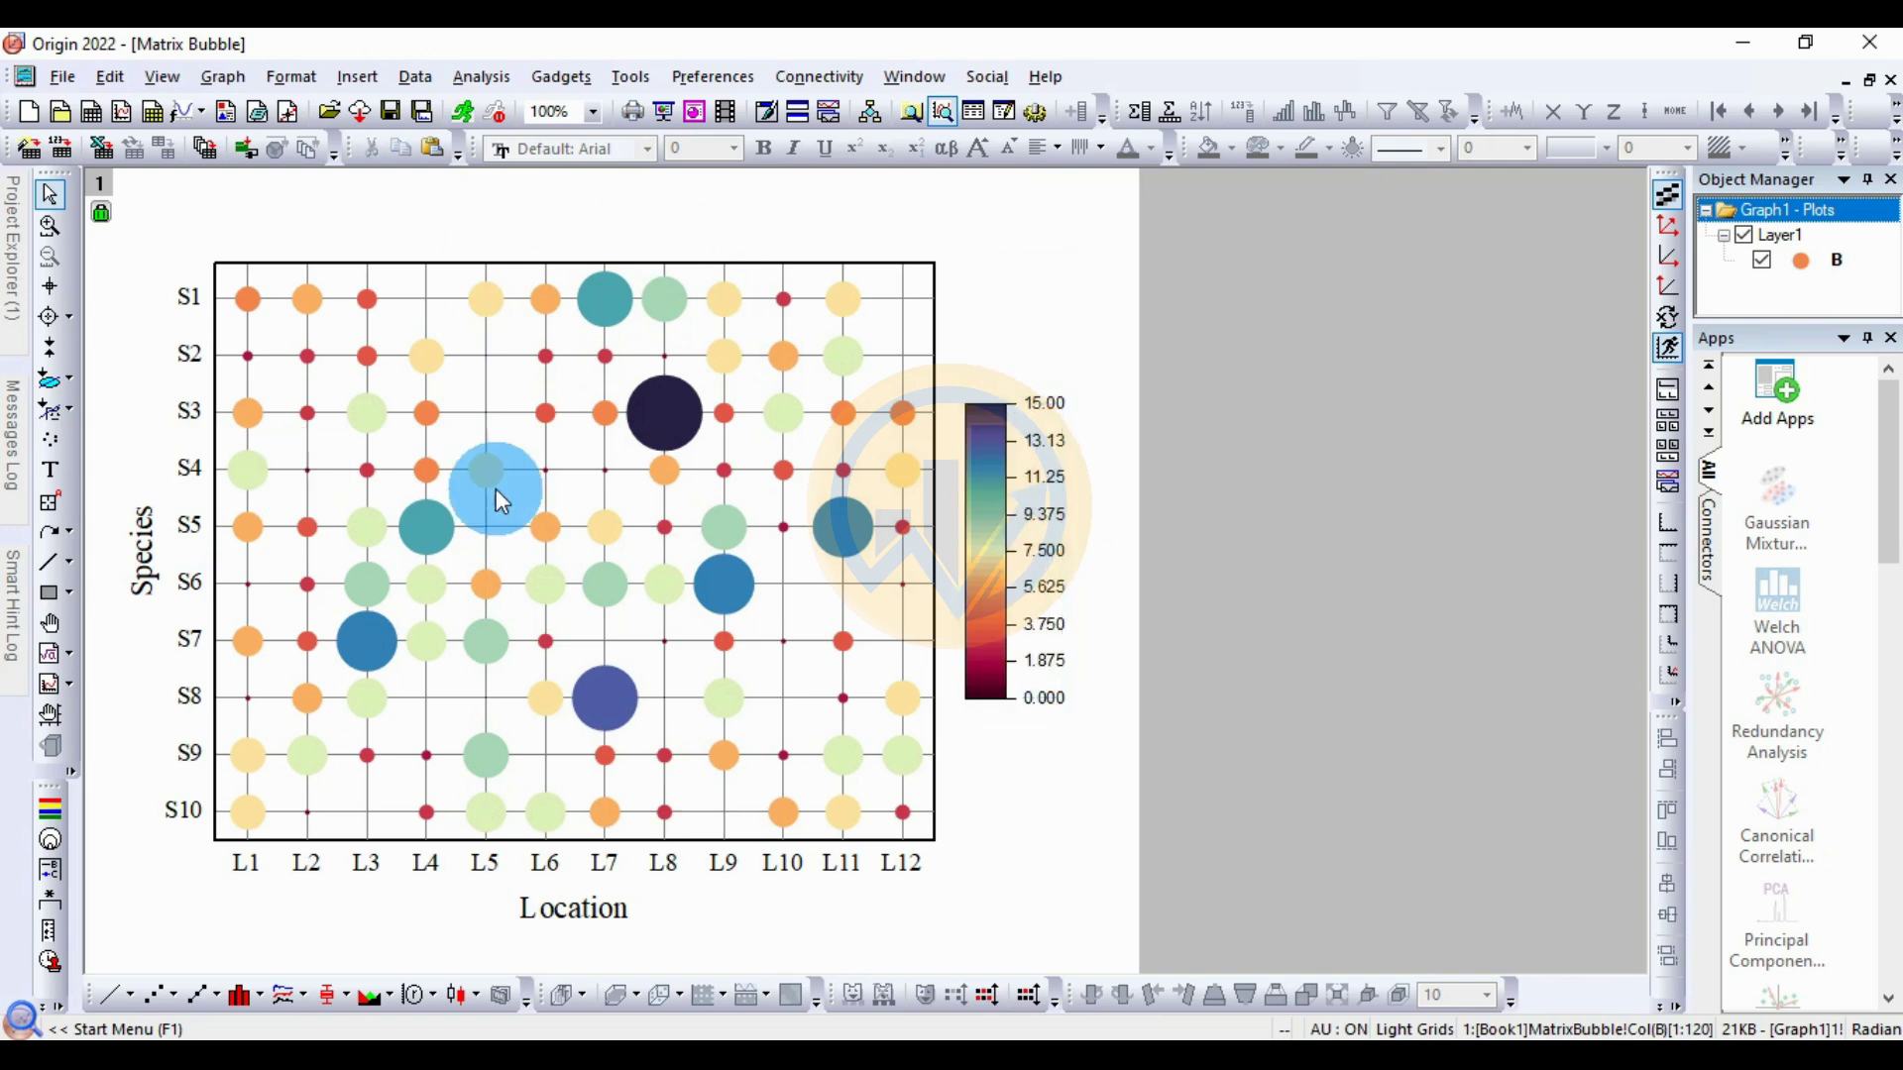
mouse_move(676, 426)
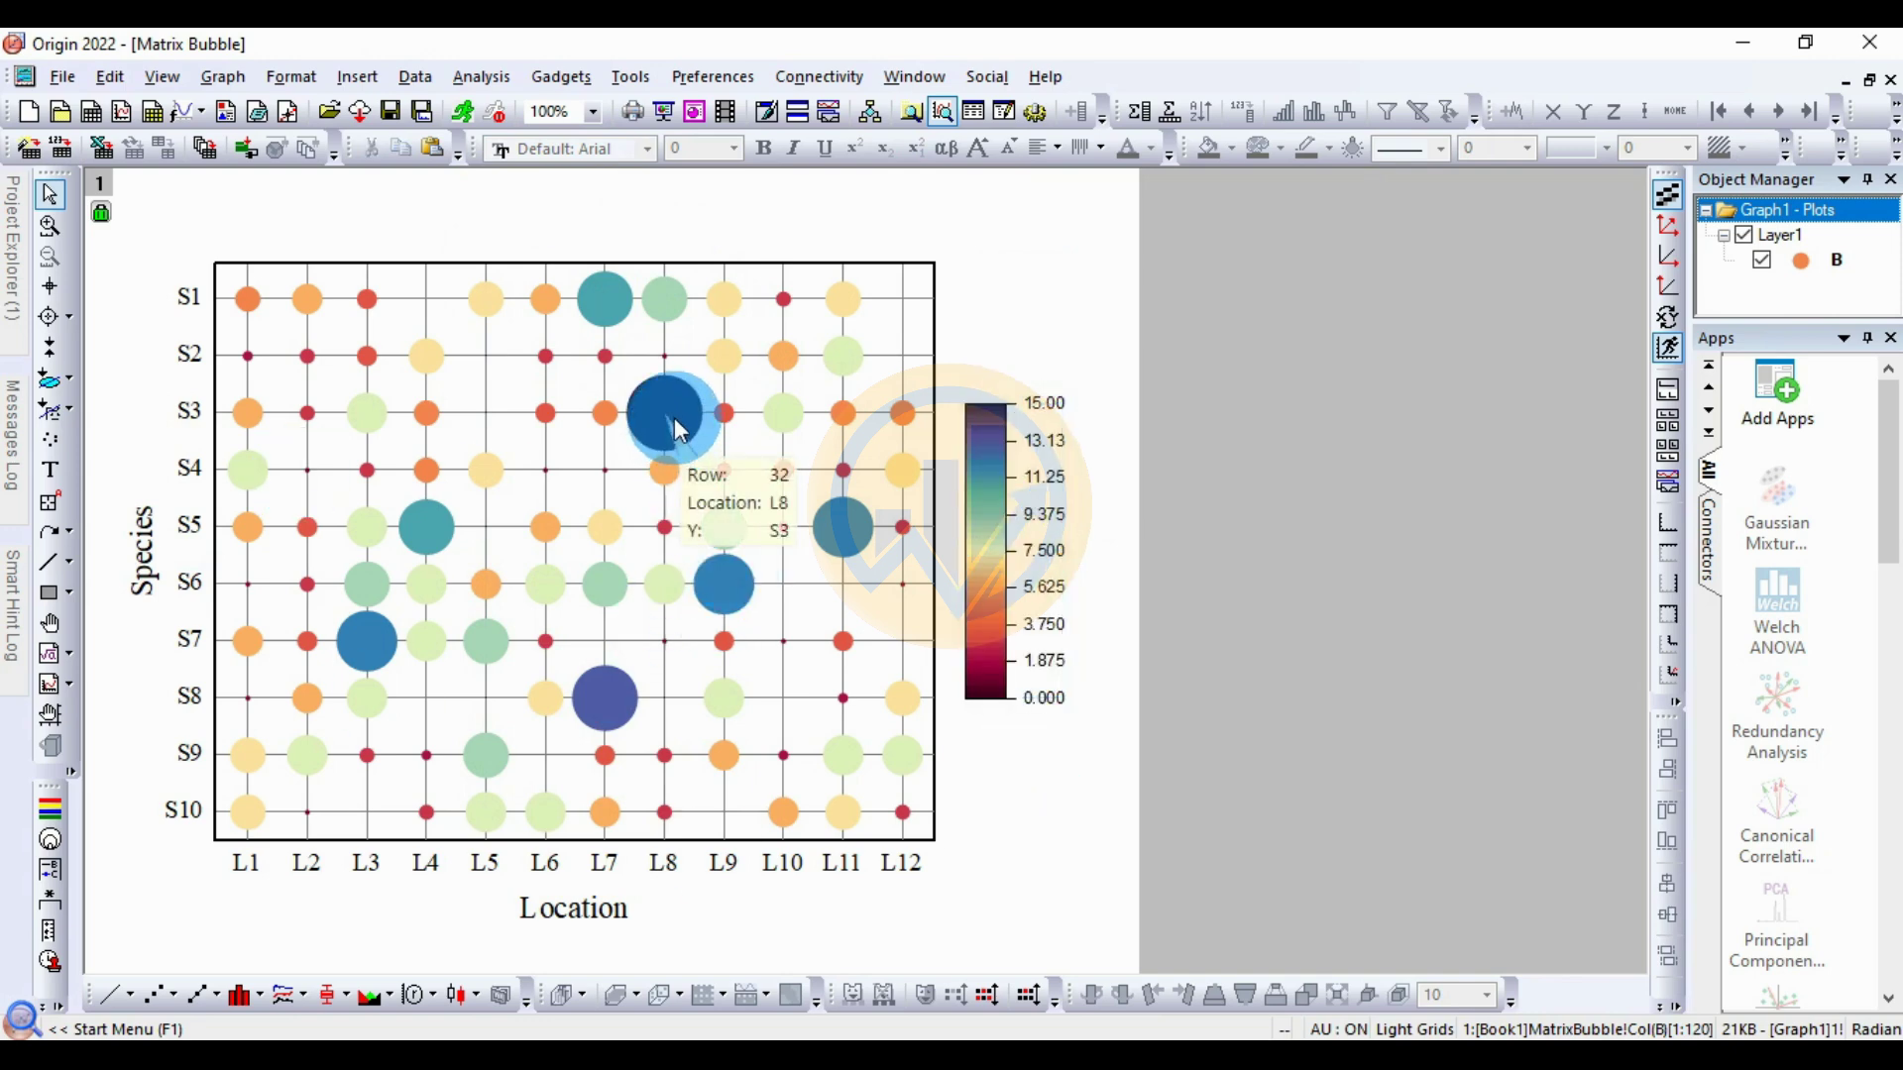
click(674, 416)
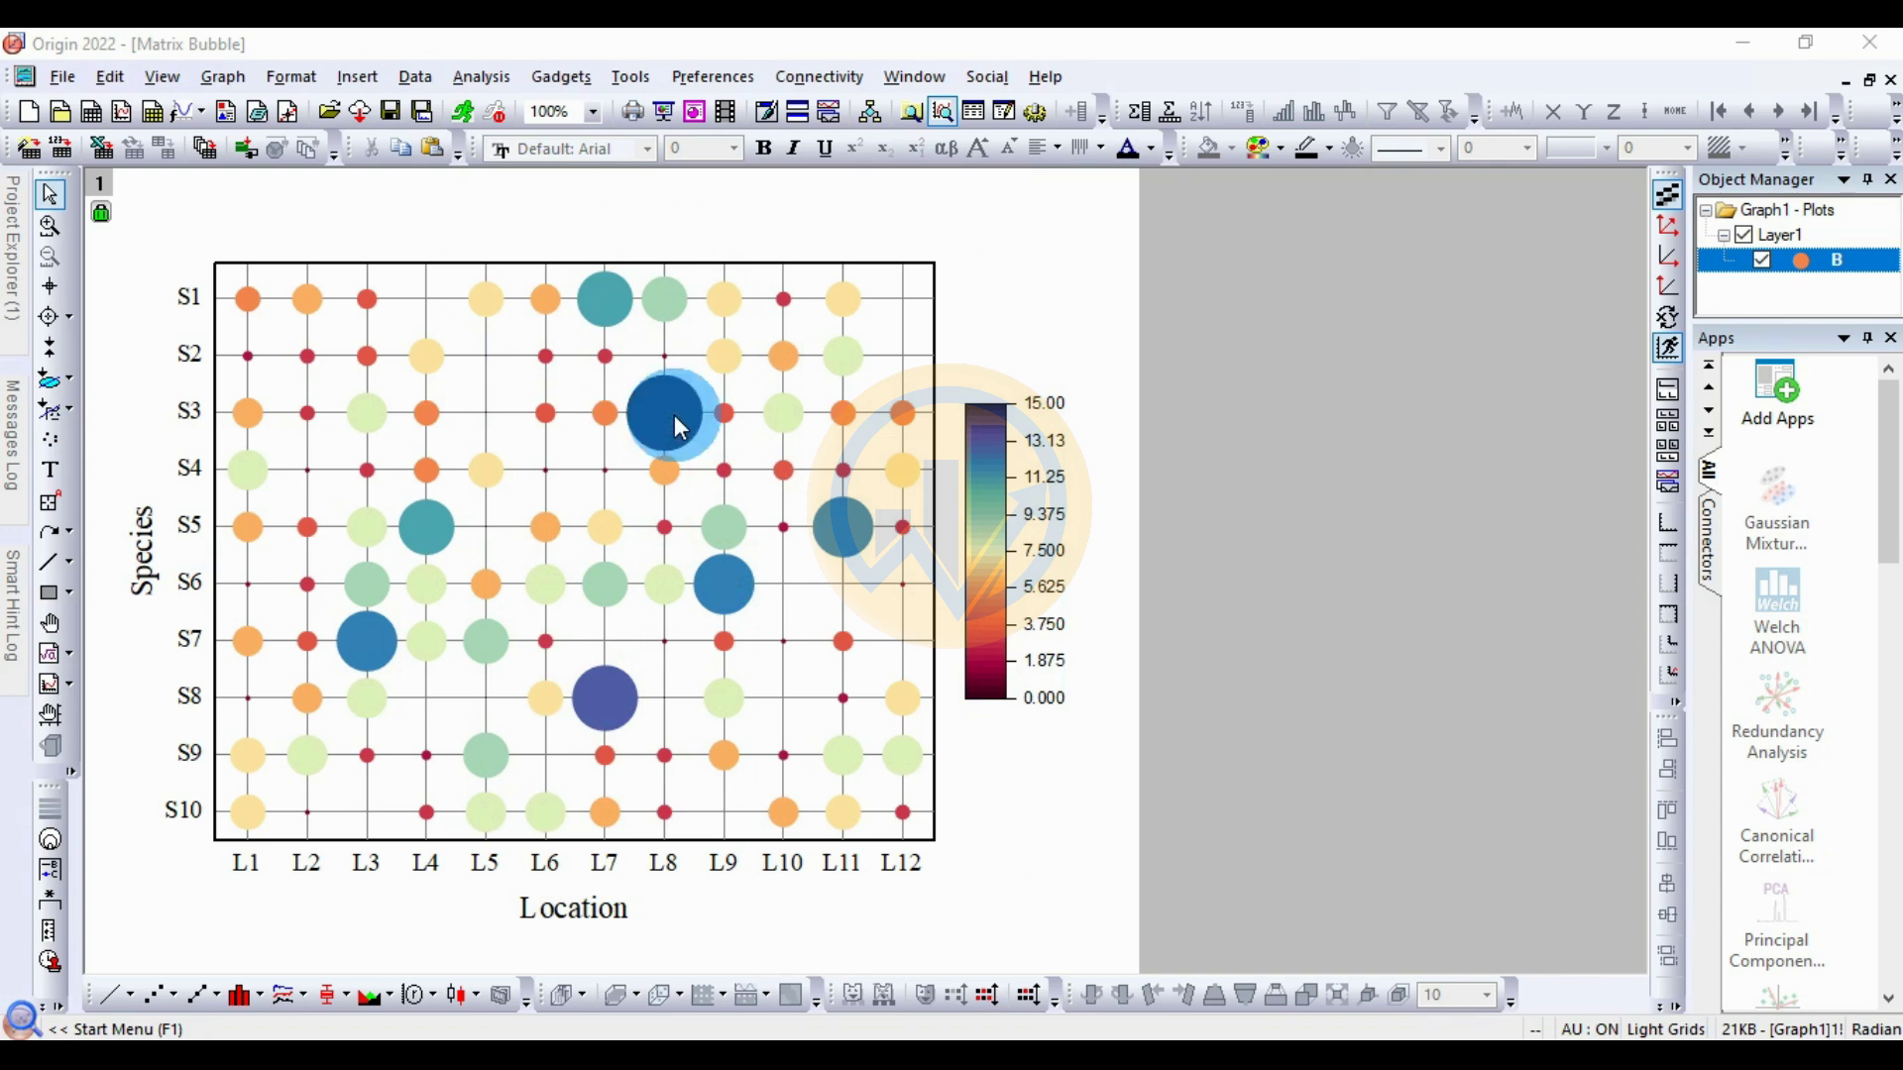
double_click(674, 414)
Step: Collapse the Plot Details tree and apply half-right diamond bubble symbols
drag(1088, 285, 1086, 210)
click(523, 196)
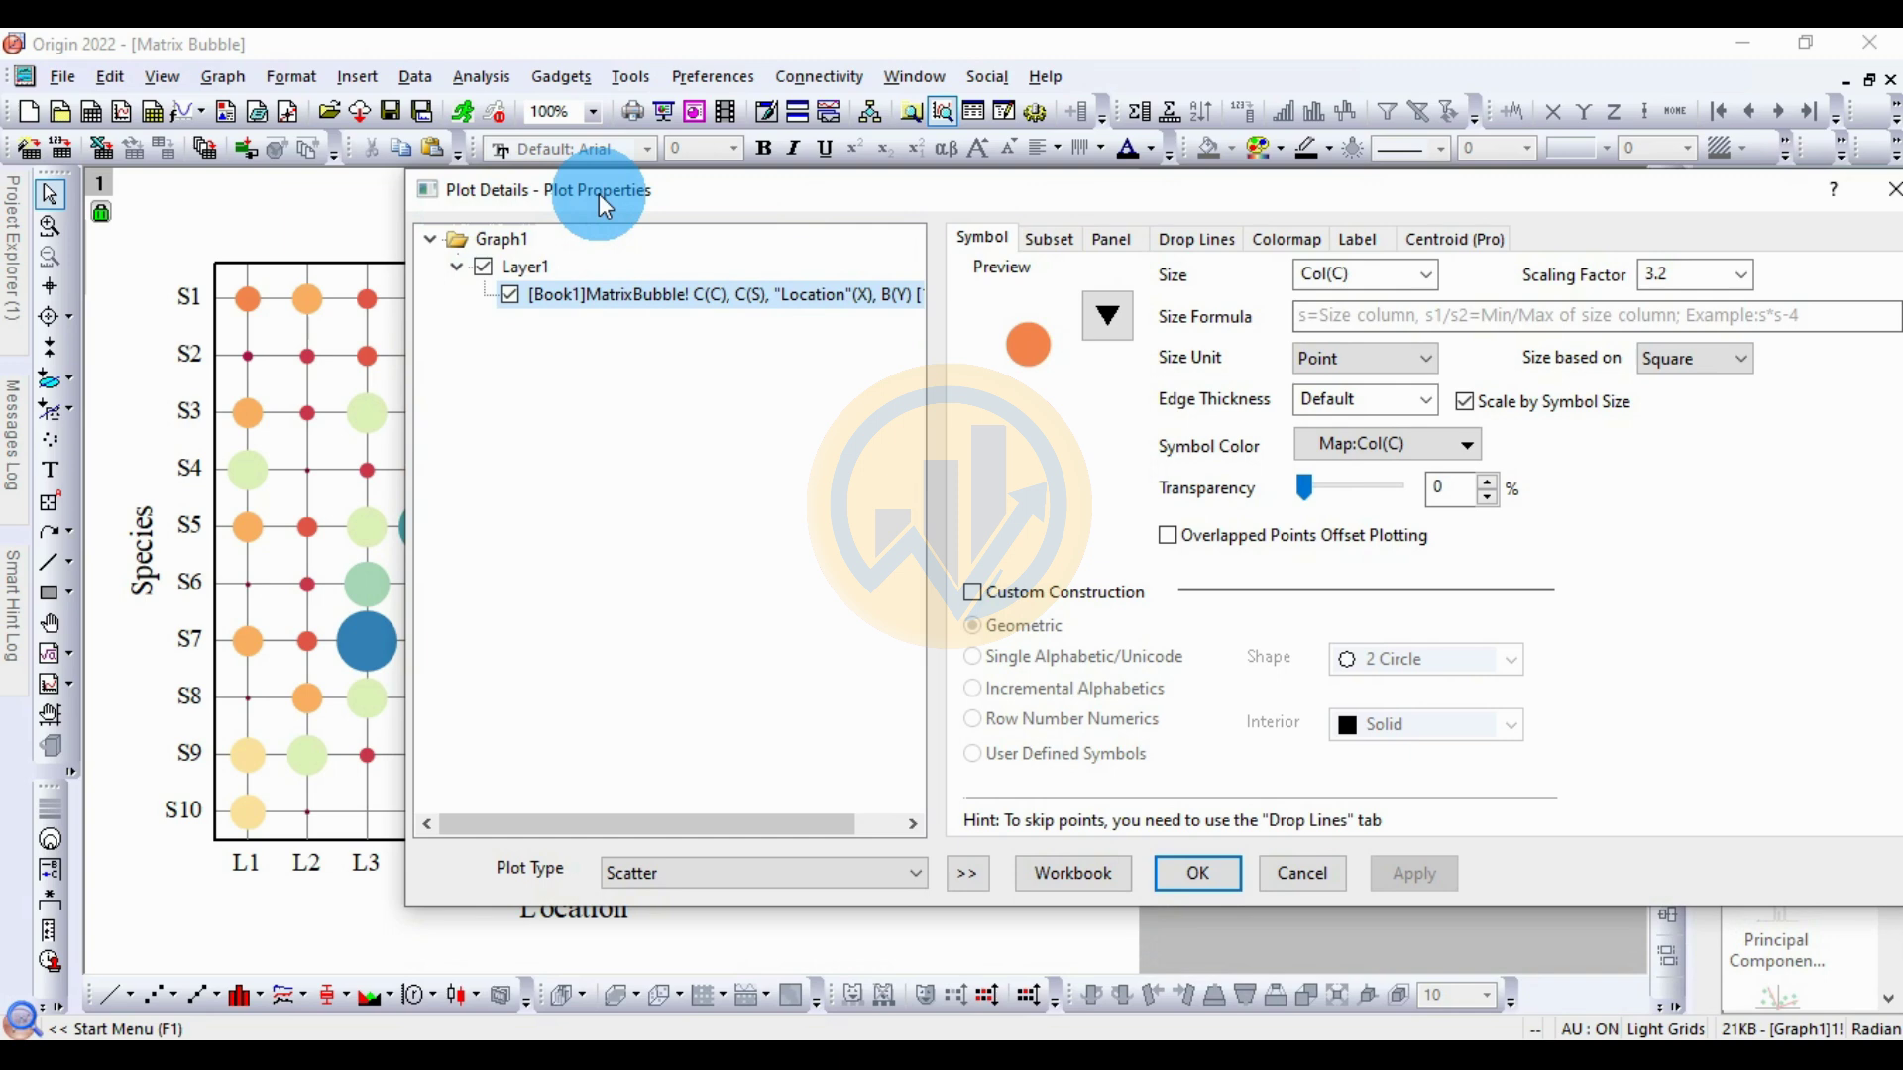
click(965, 872)
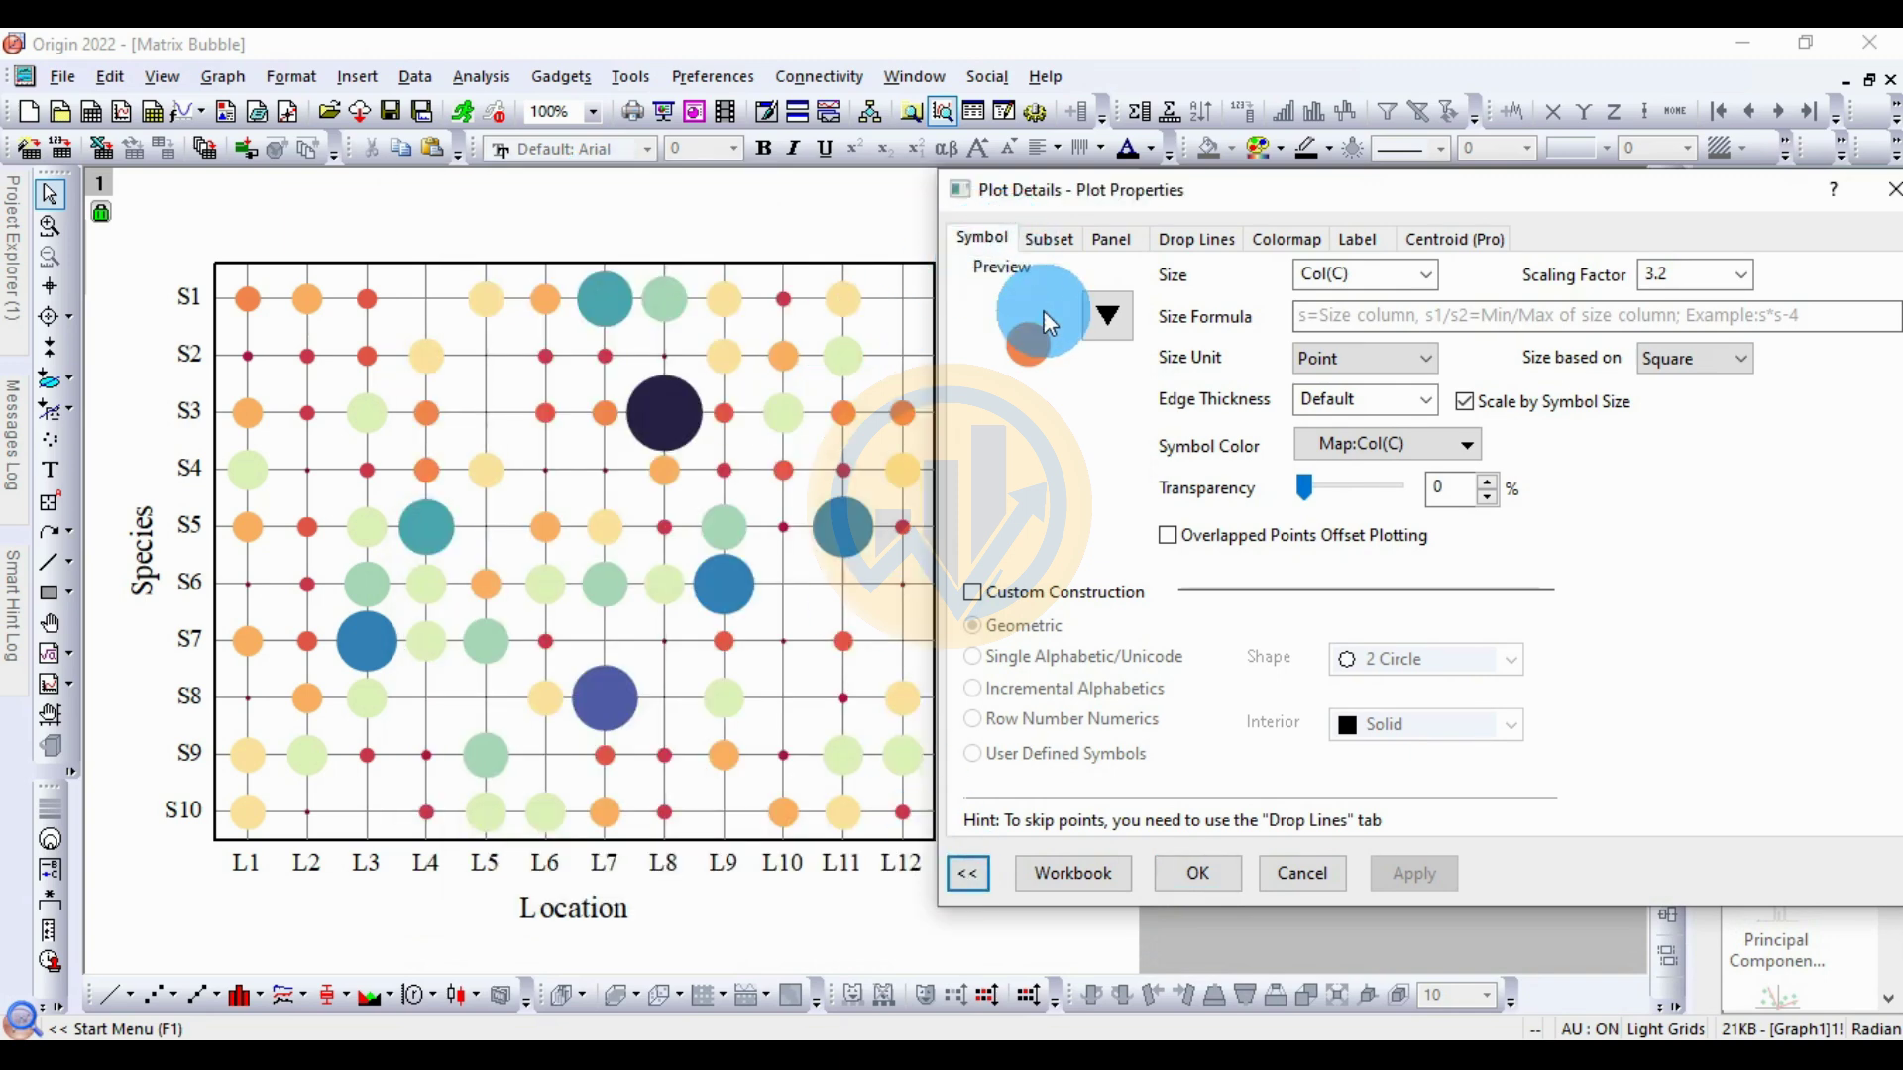
click(1107, 316)
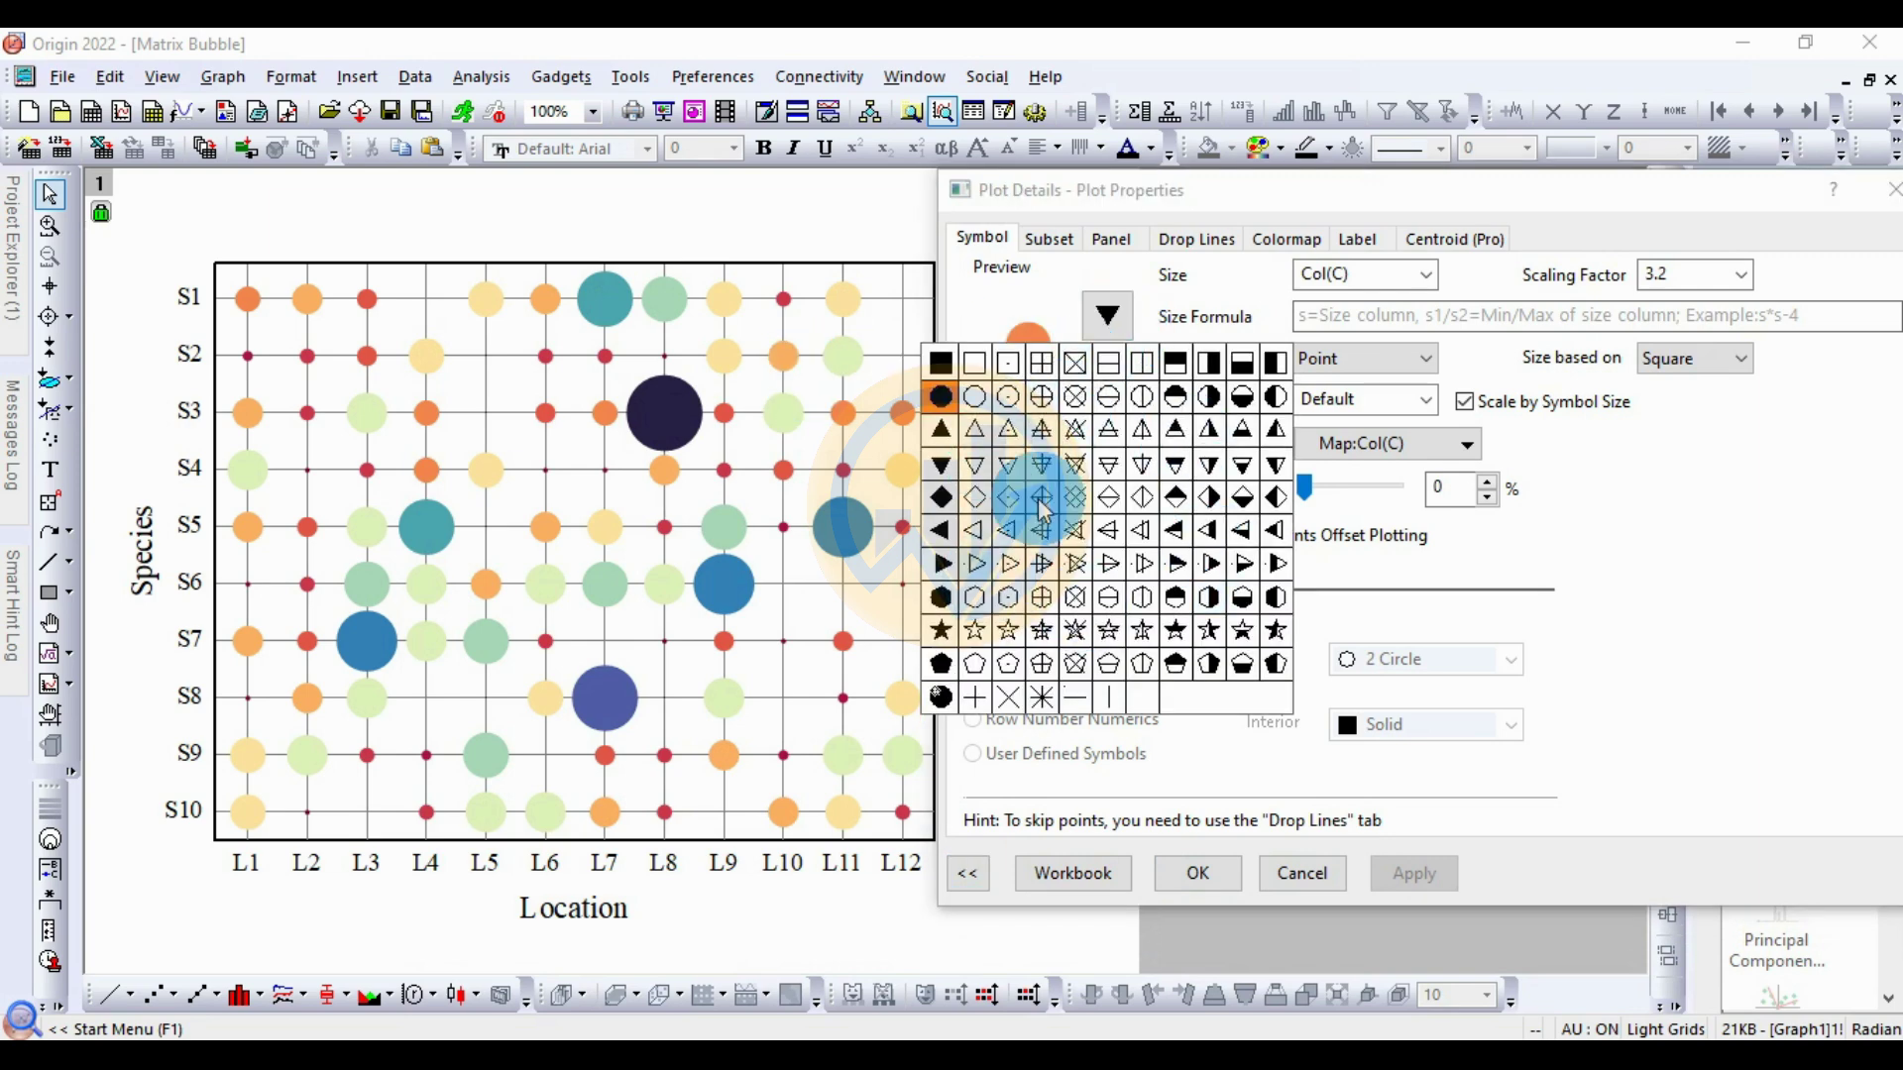
click(1210, 498)
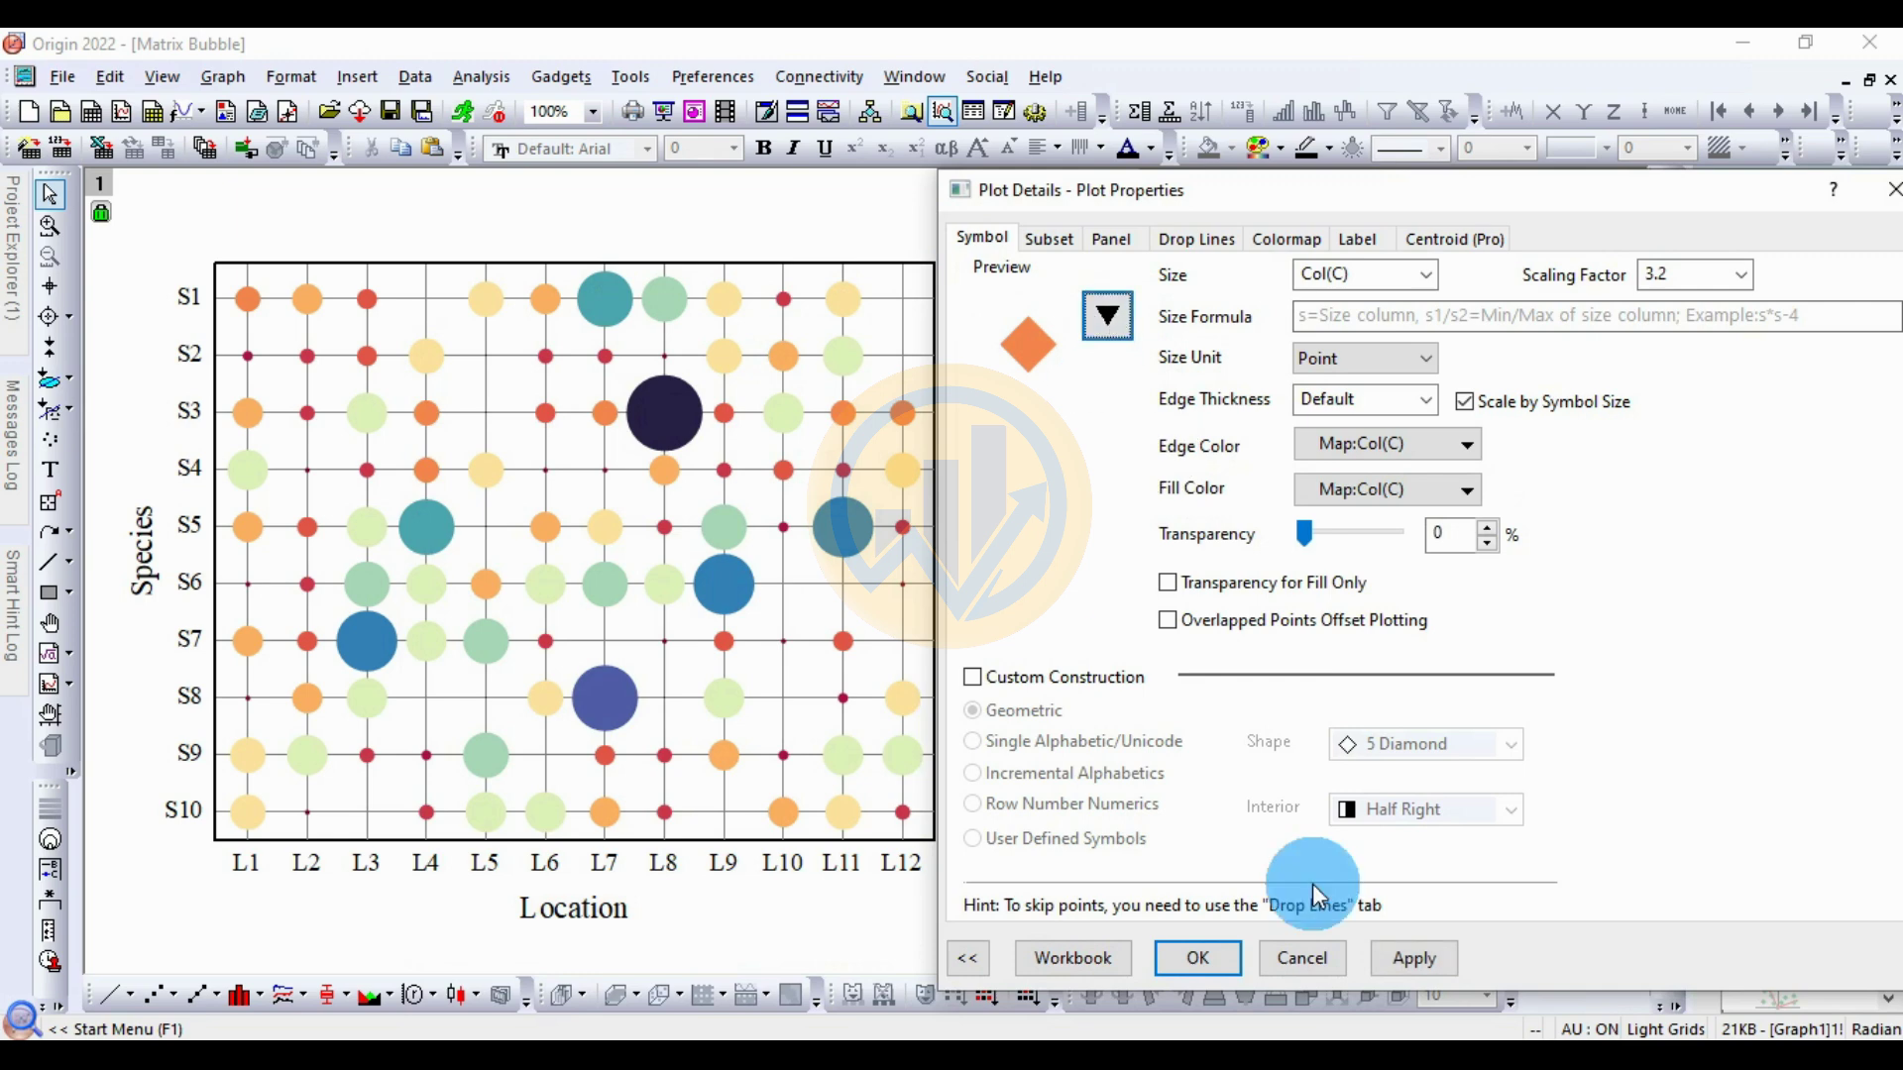
click(1401, 957)
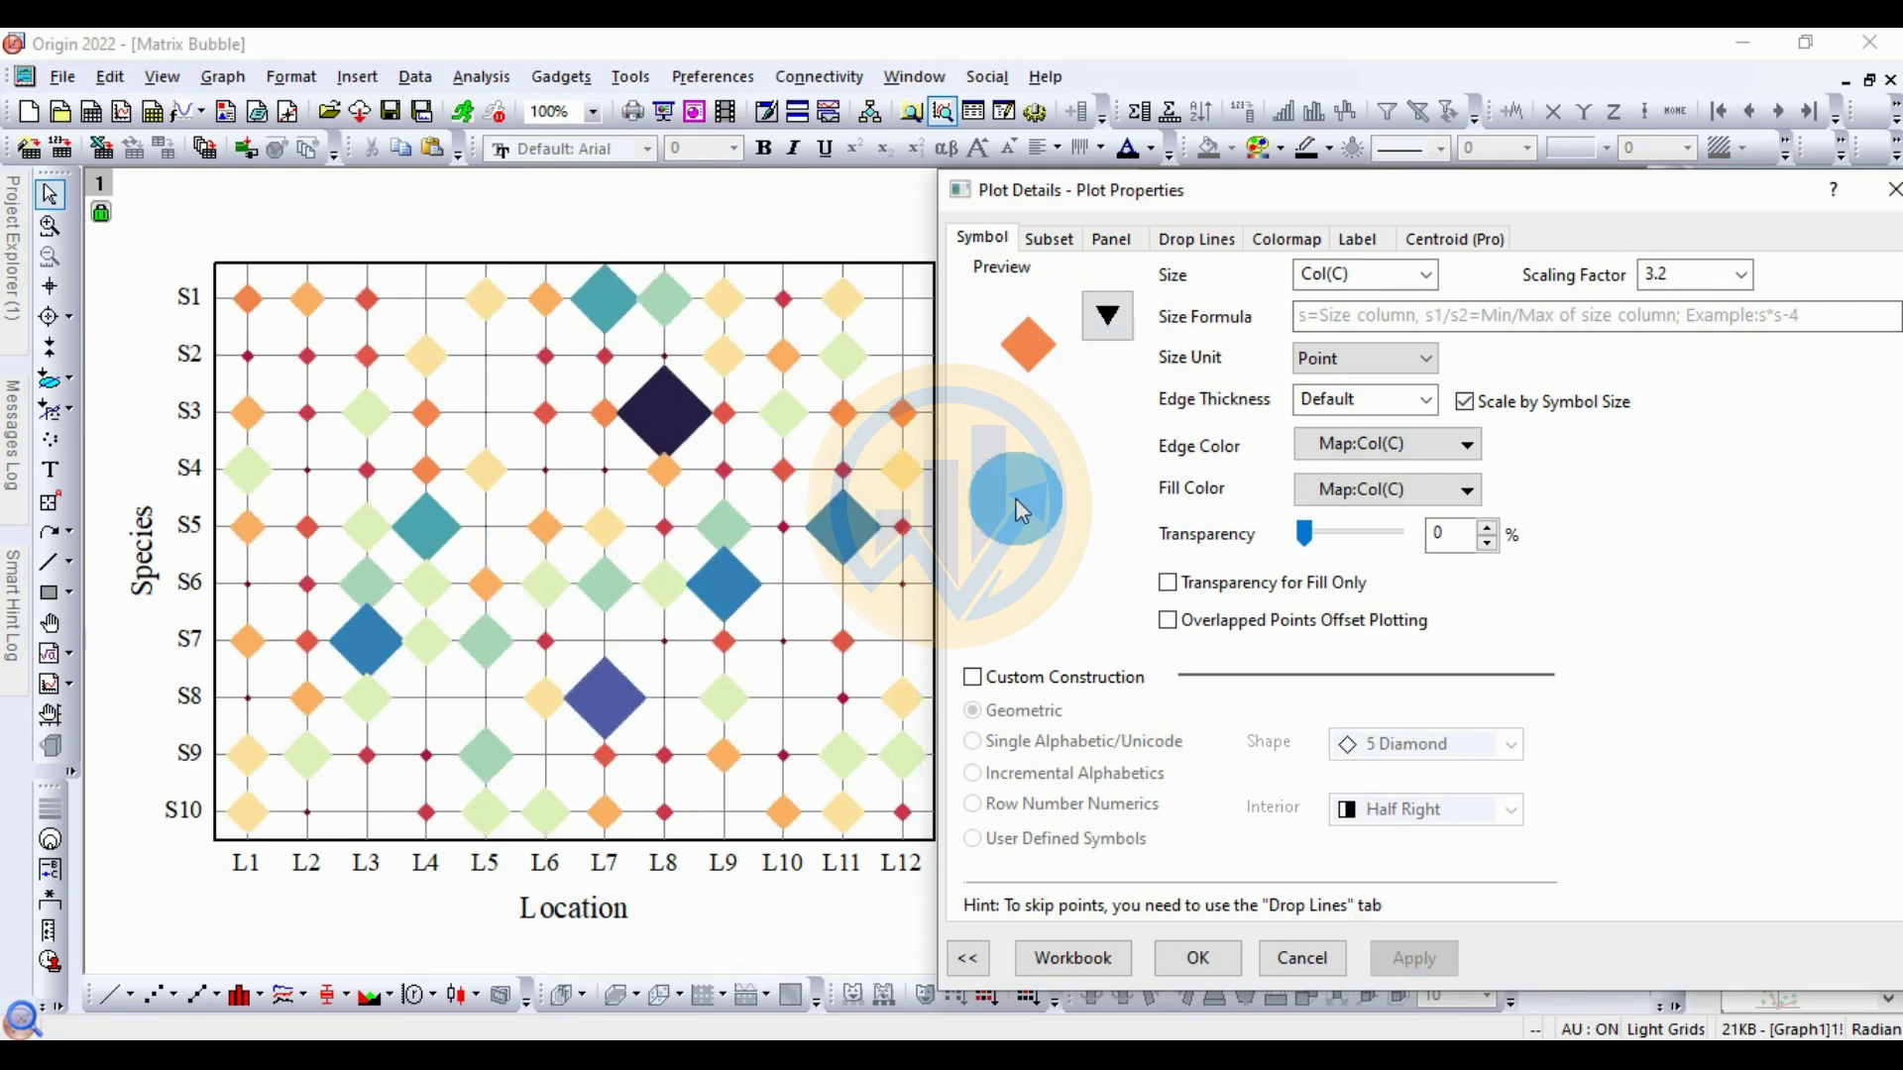
Step: Try the solid square symbol, then settle on circles and apply
click(1104, 333)
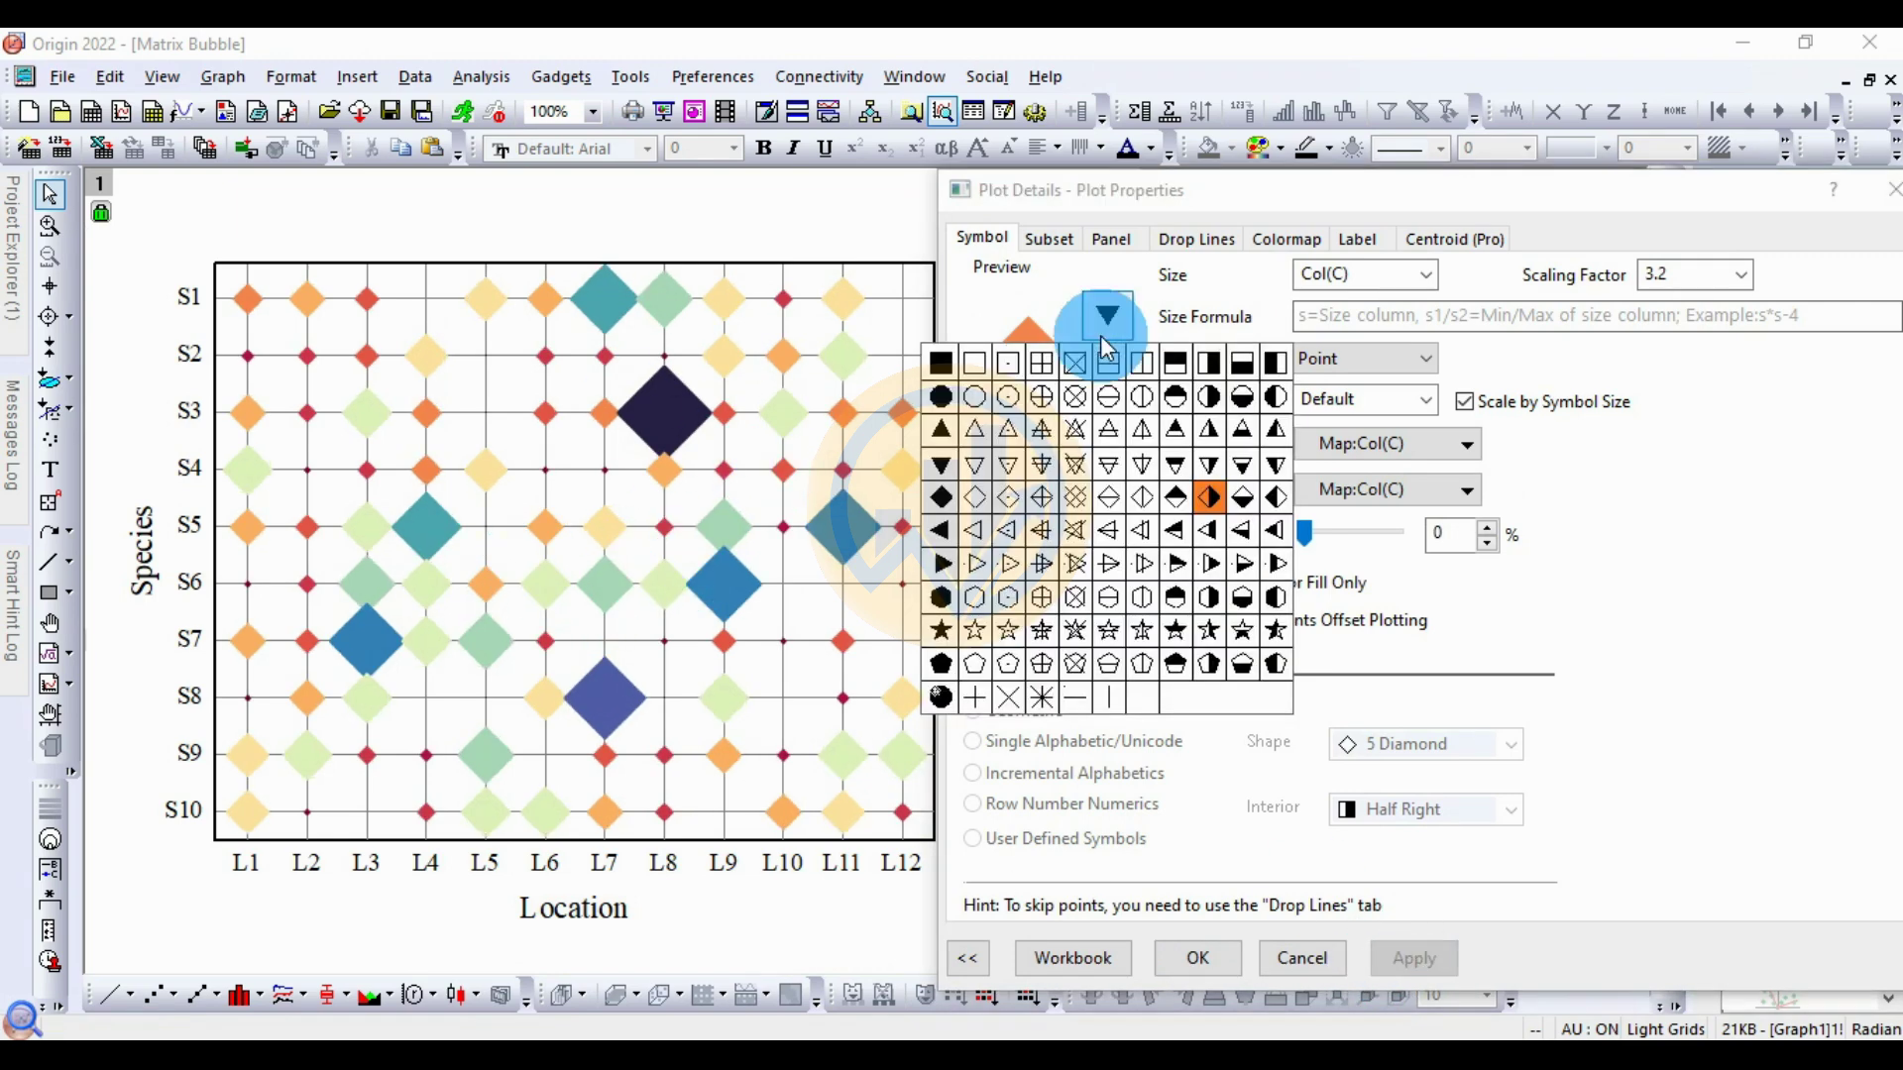
click(940, 367)
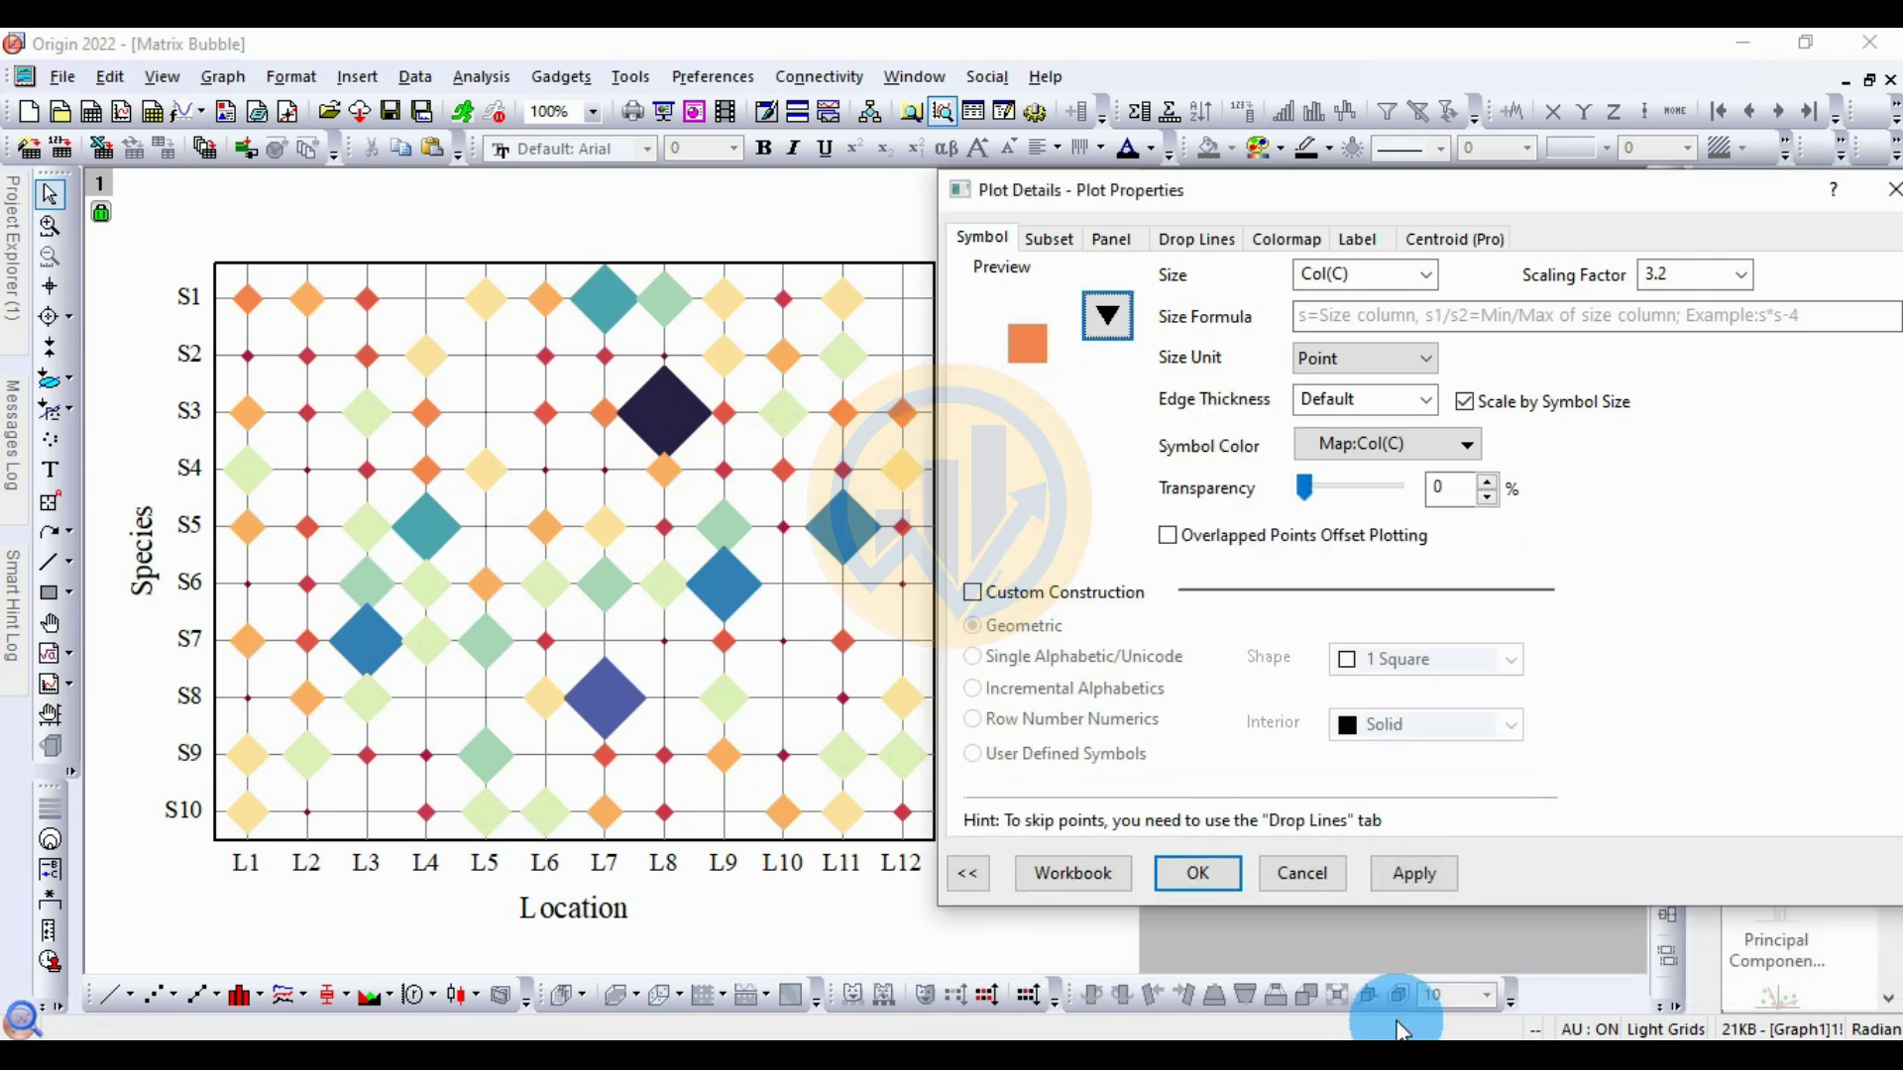
click(1106, 317)
click(946, 407)
click(1407, 876)
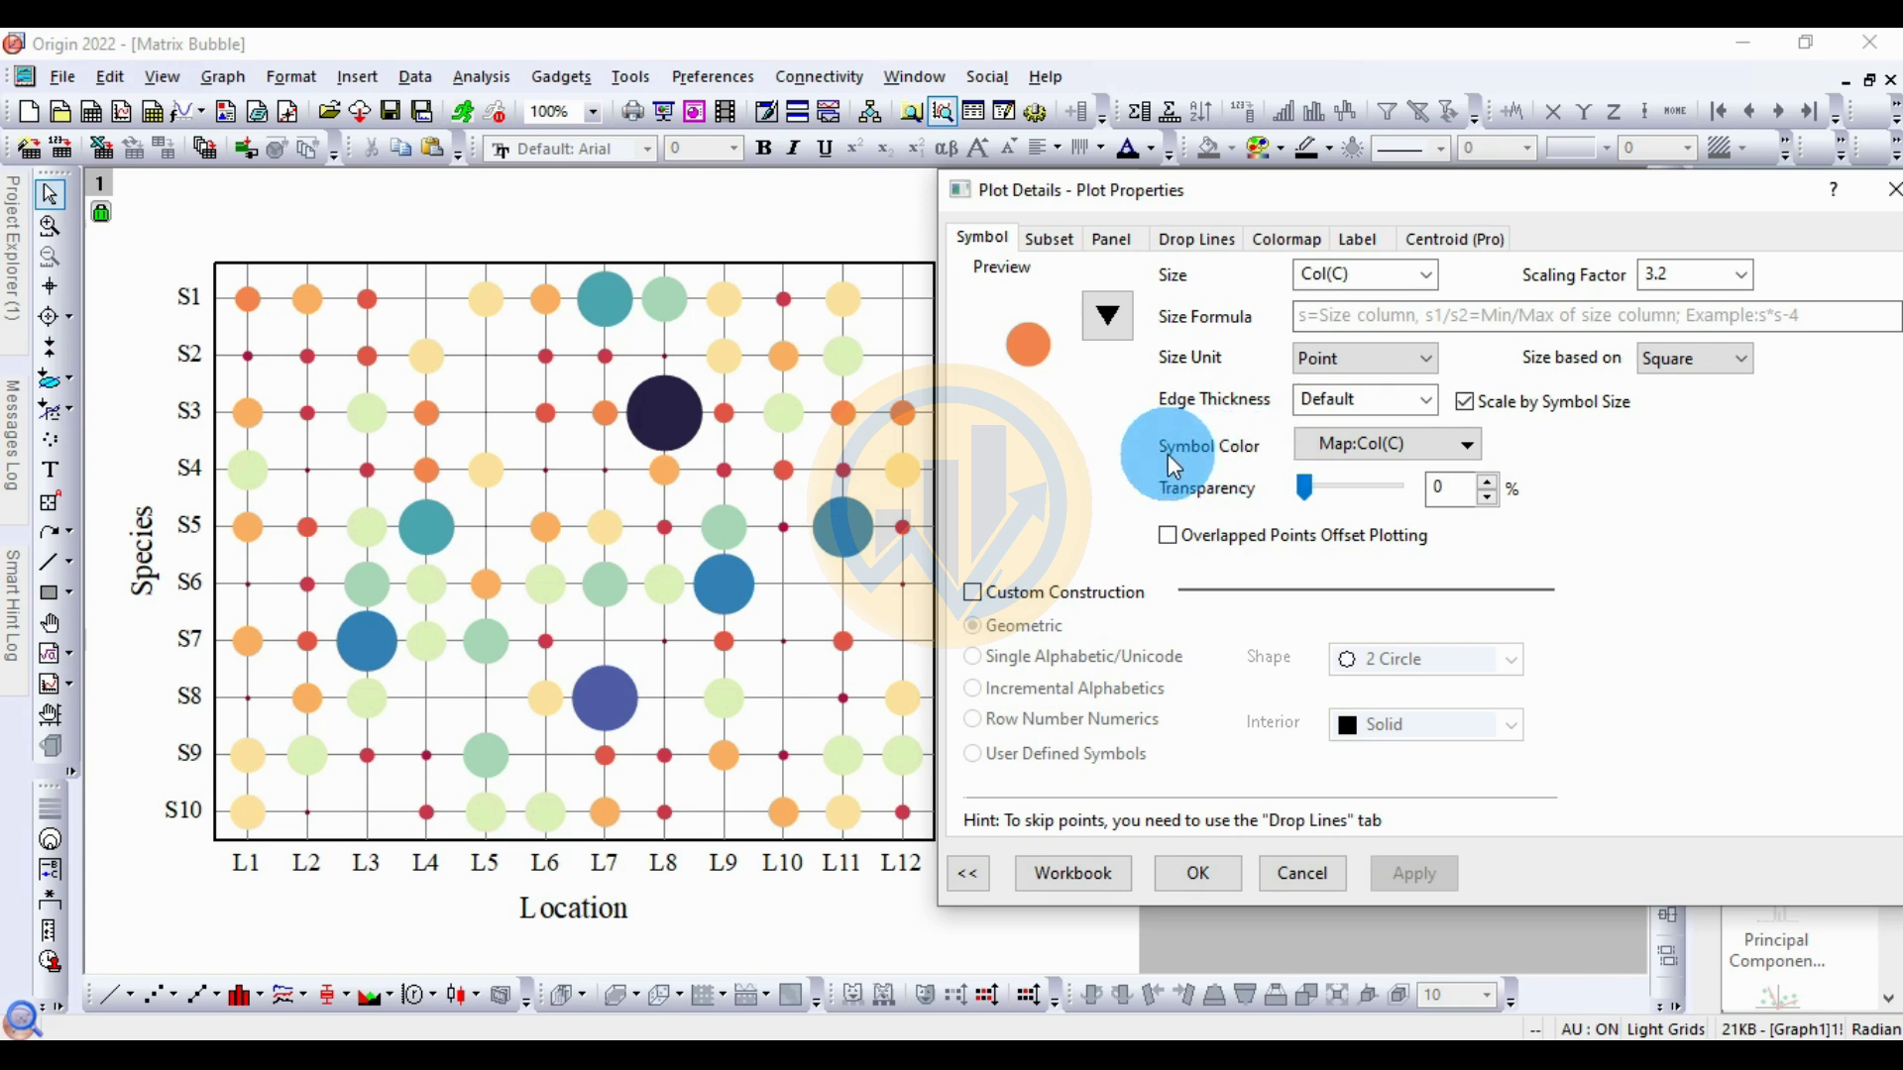
Step: Colour the bubbles by points using the Candy colour list and apply
click(1466, 447)
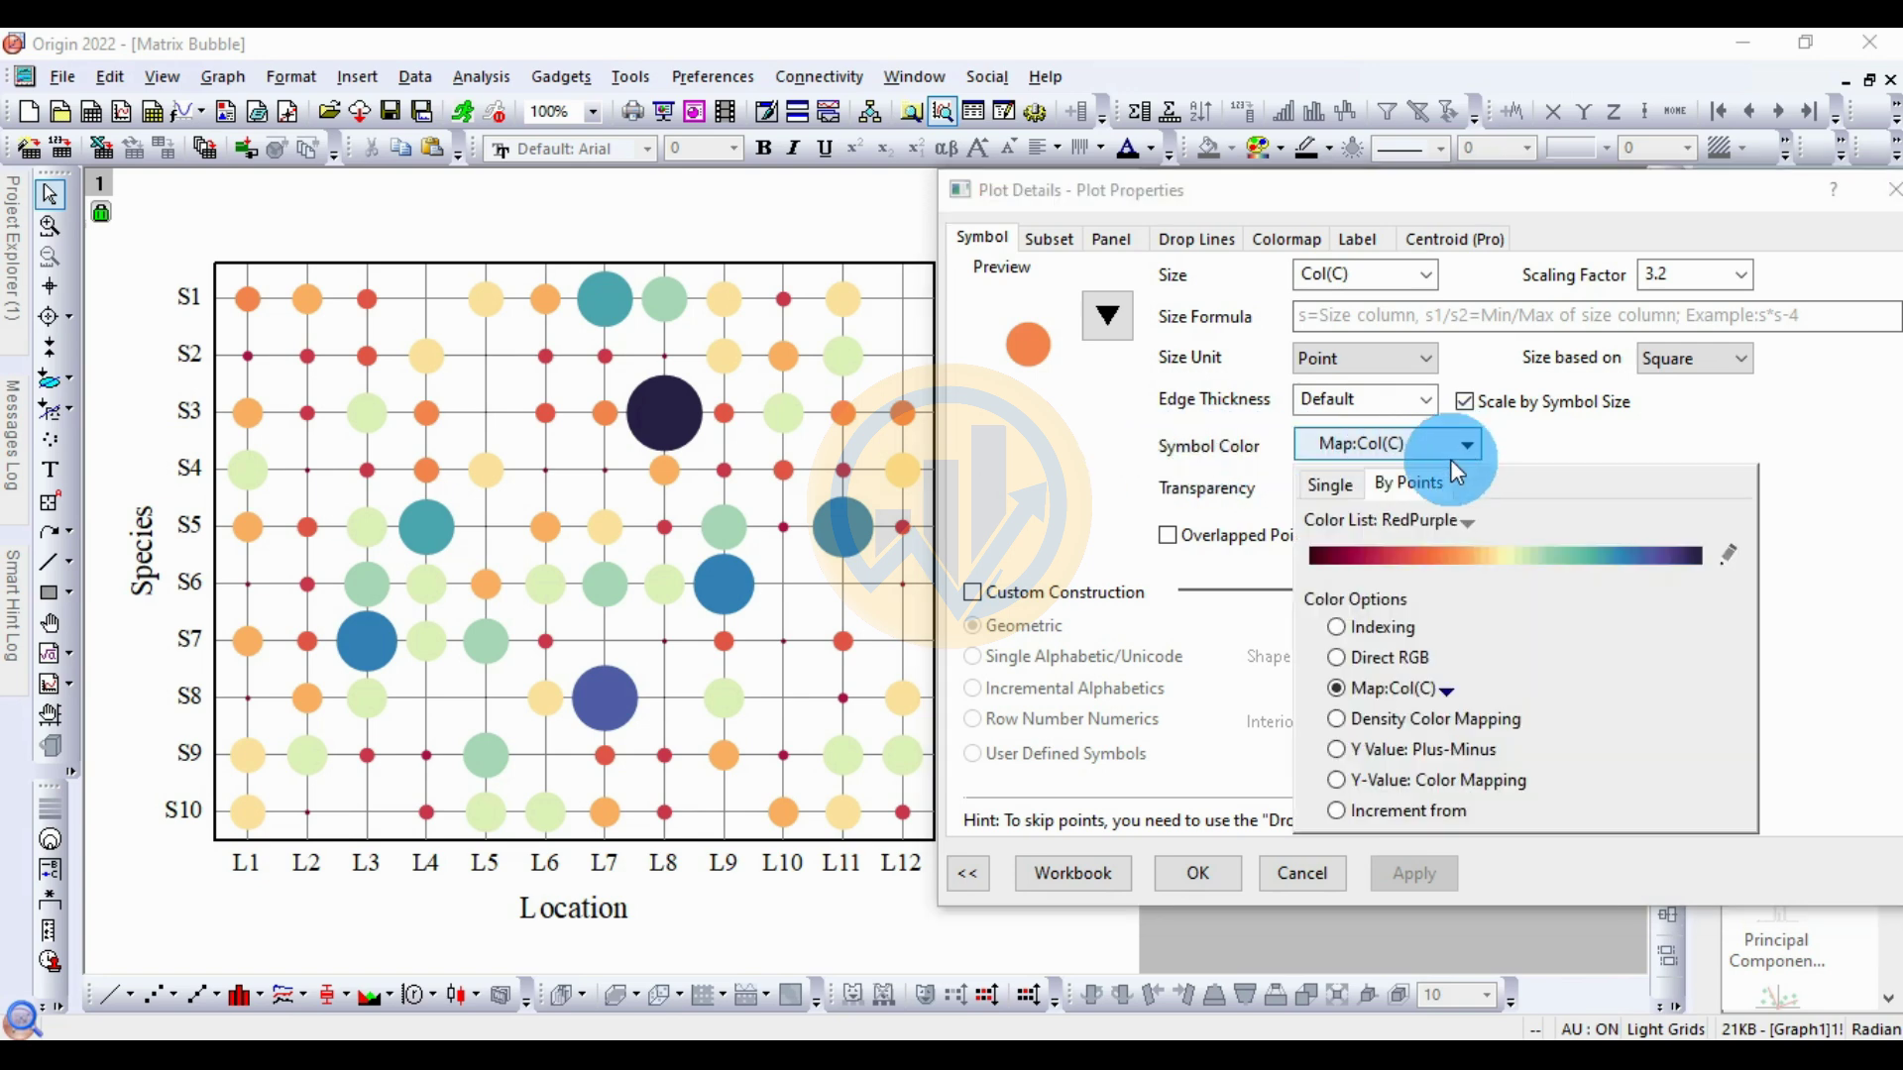
click(1465, 521)
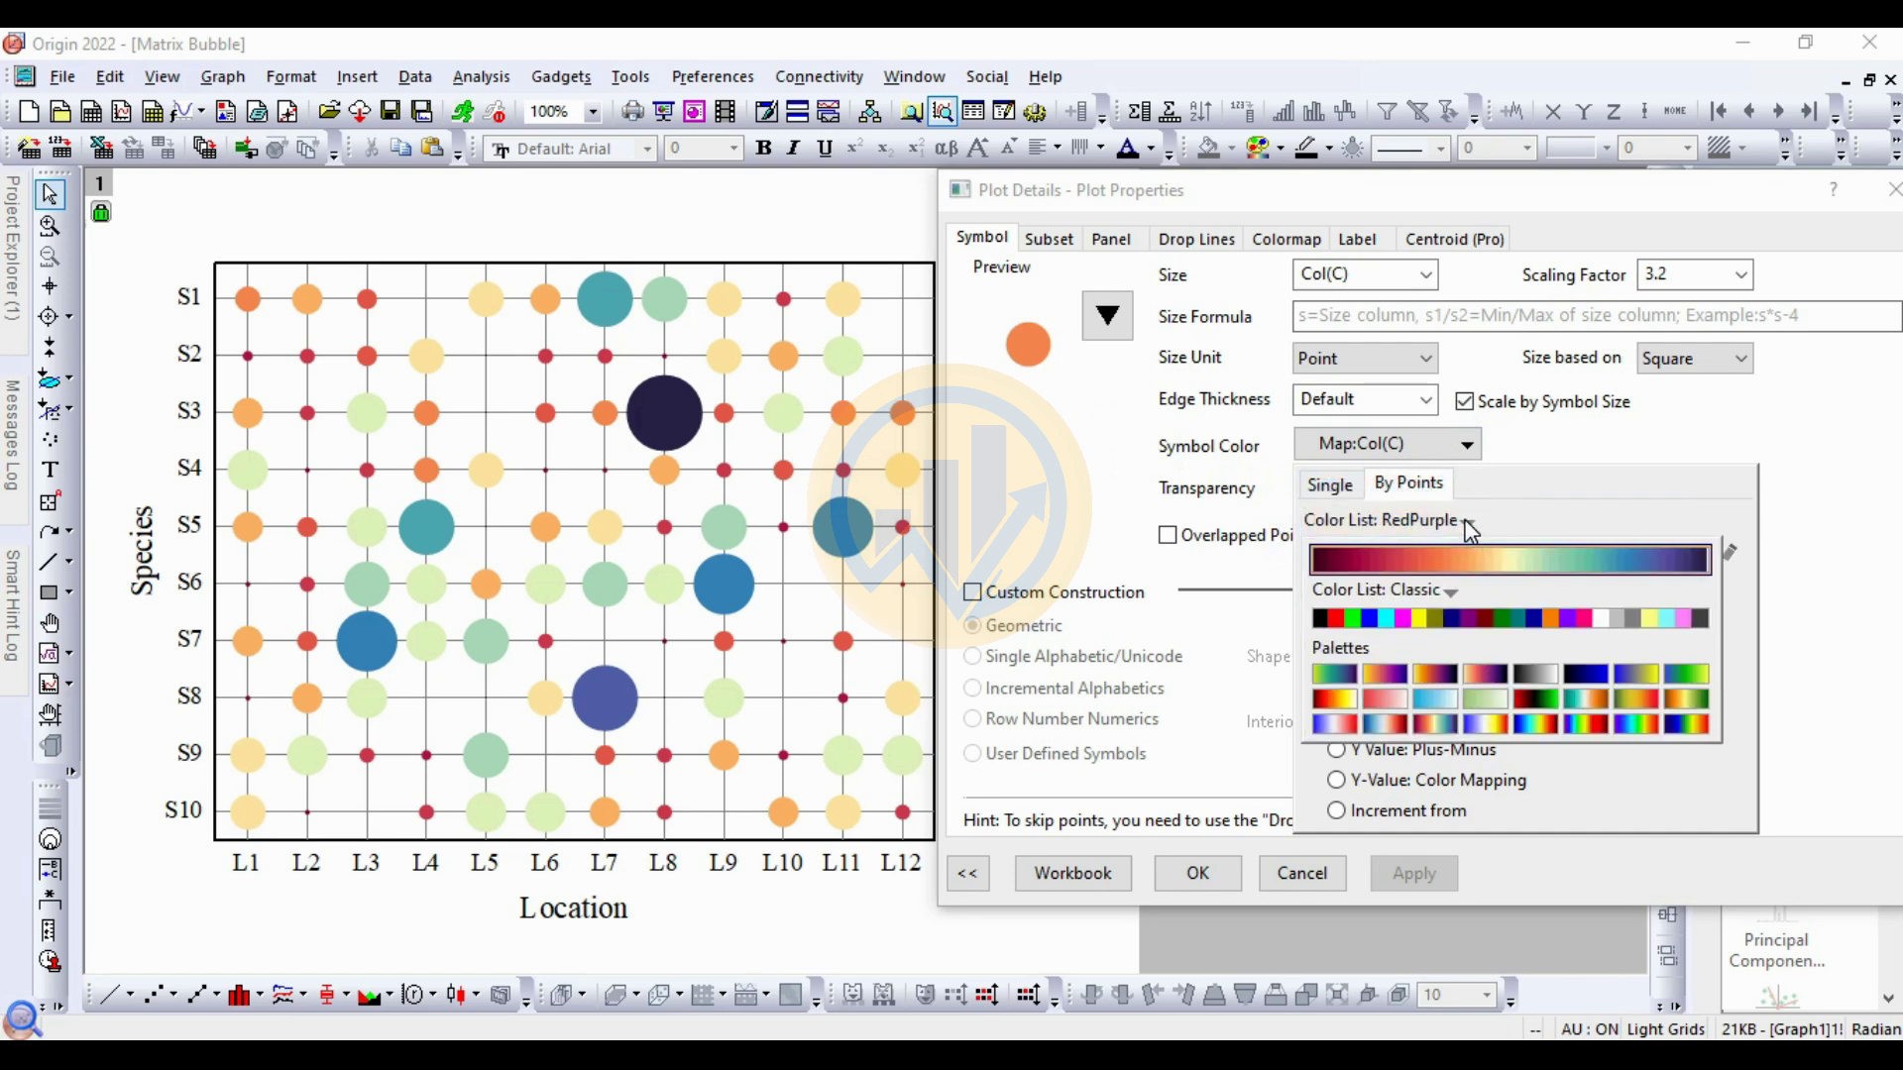
click(1443, 591)
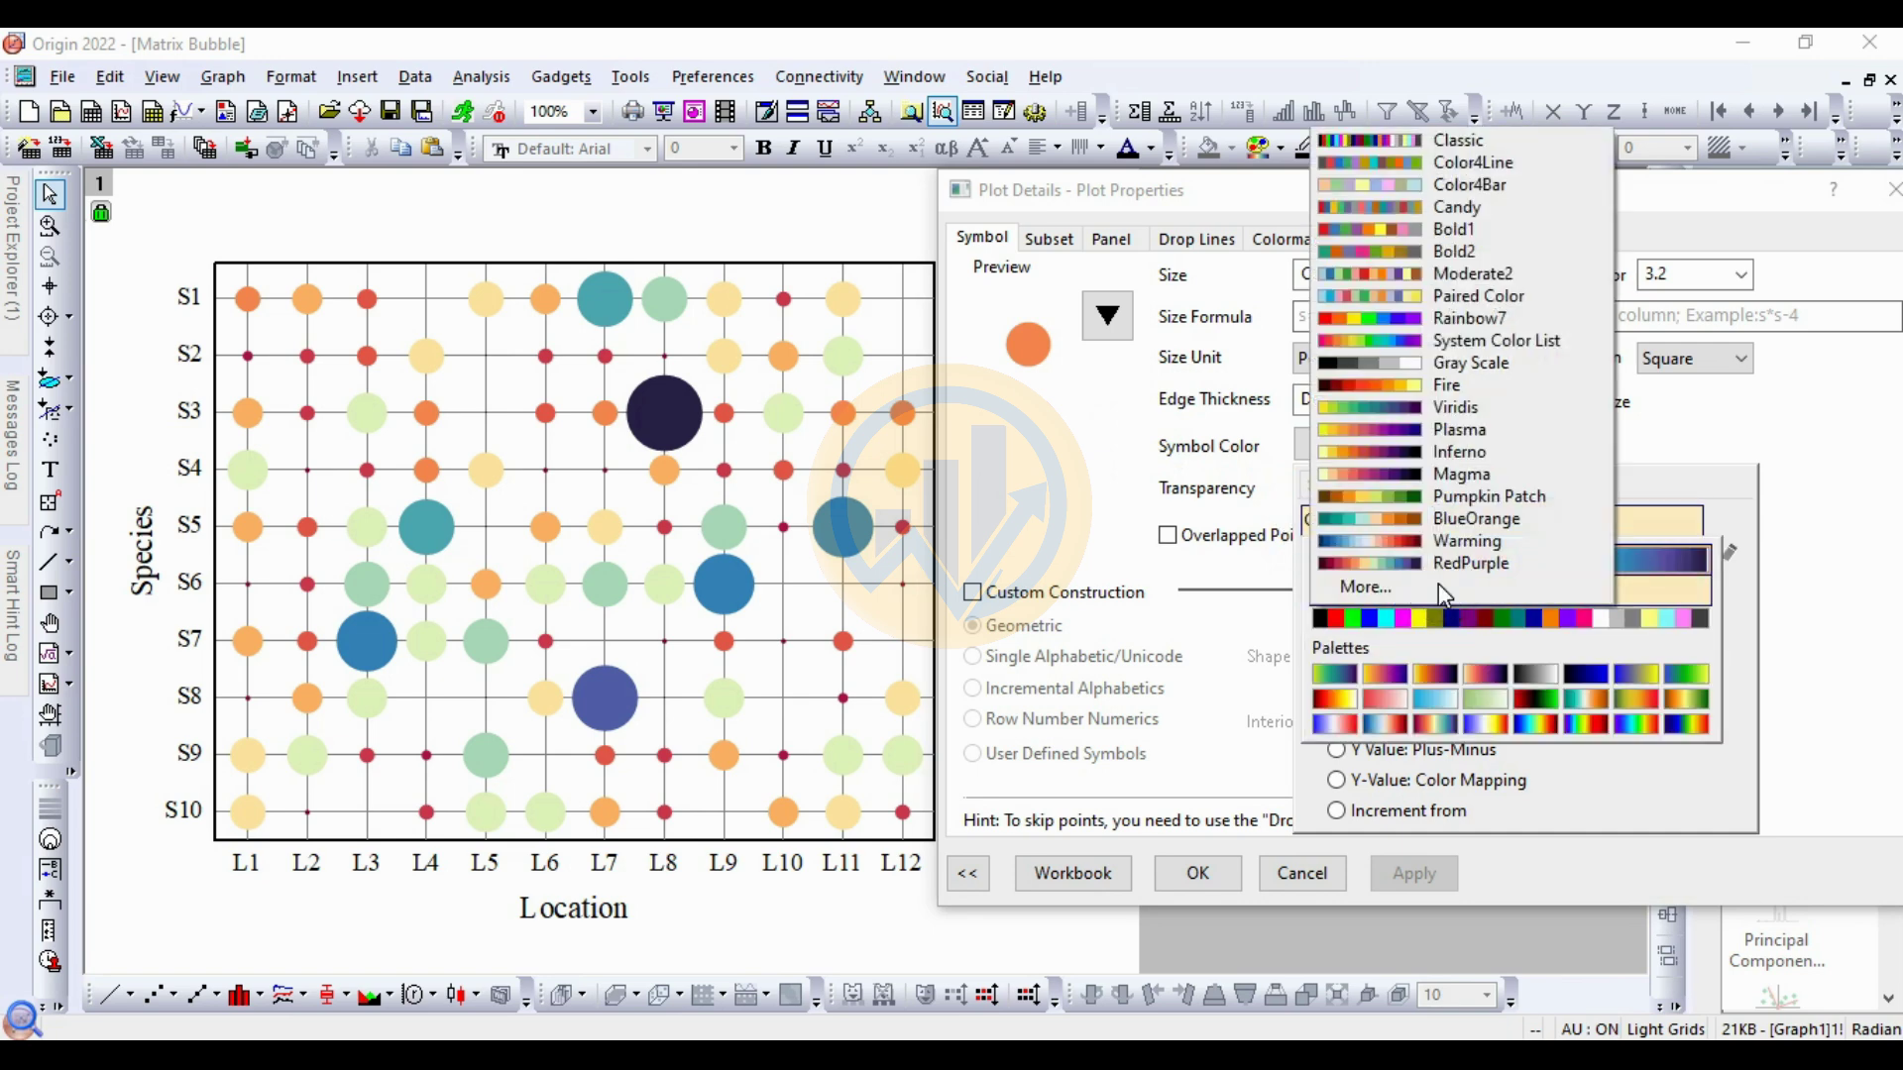
click(1457, 206)
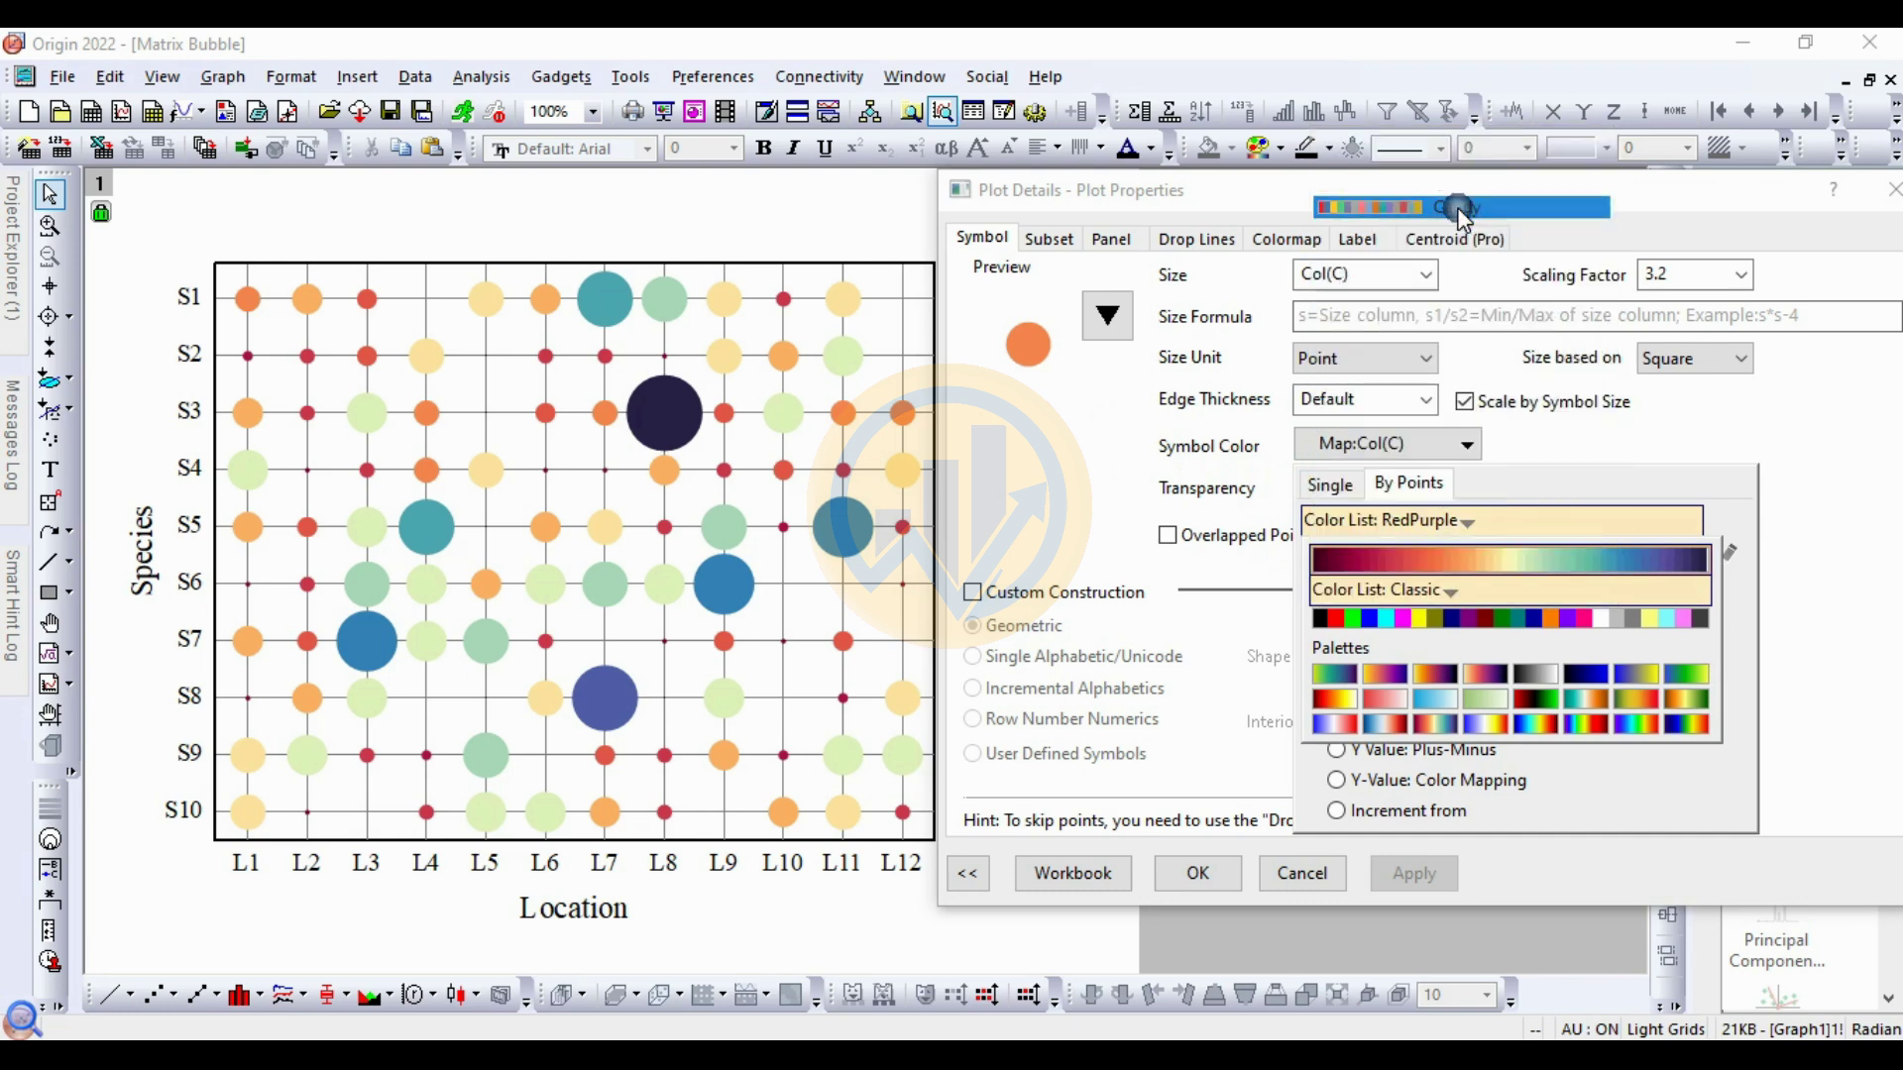
click(1414, 871)
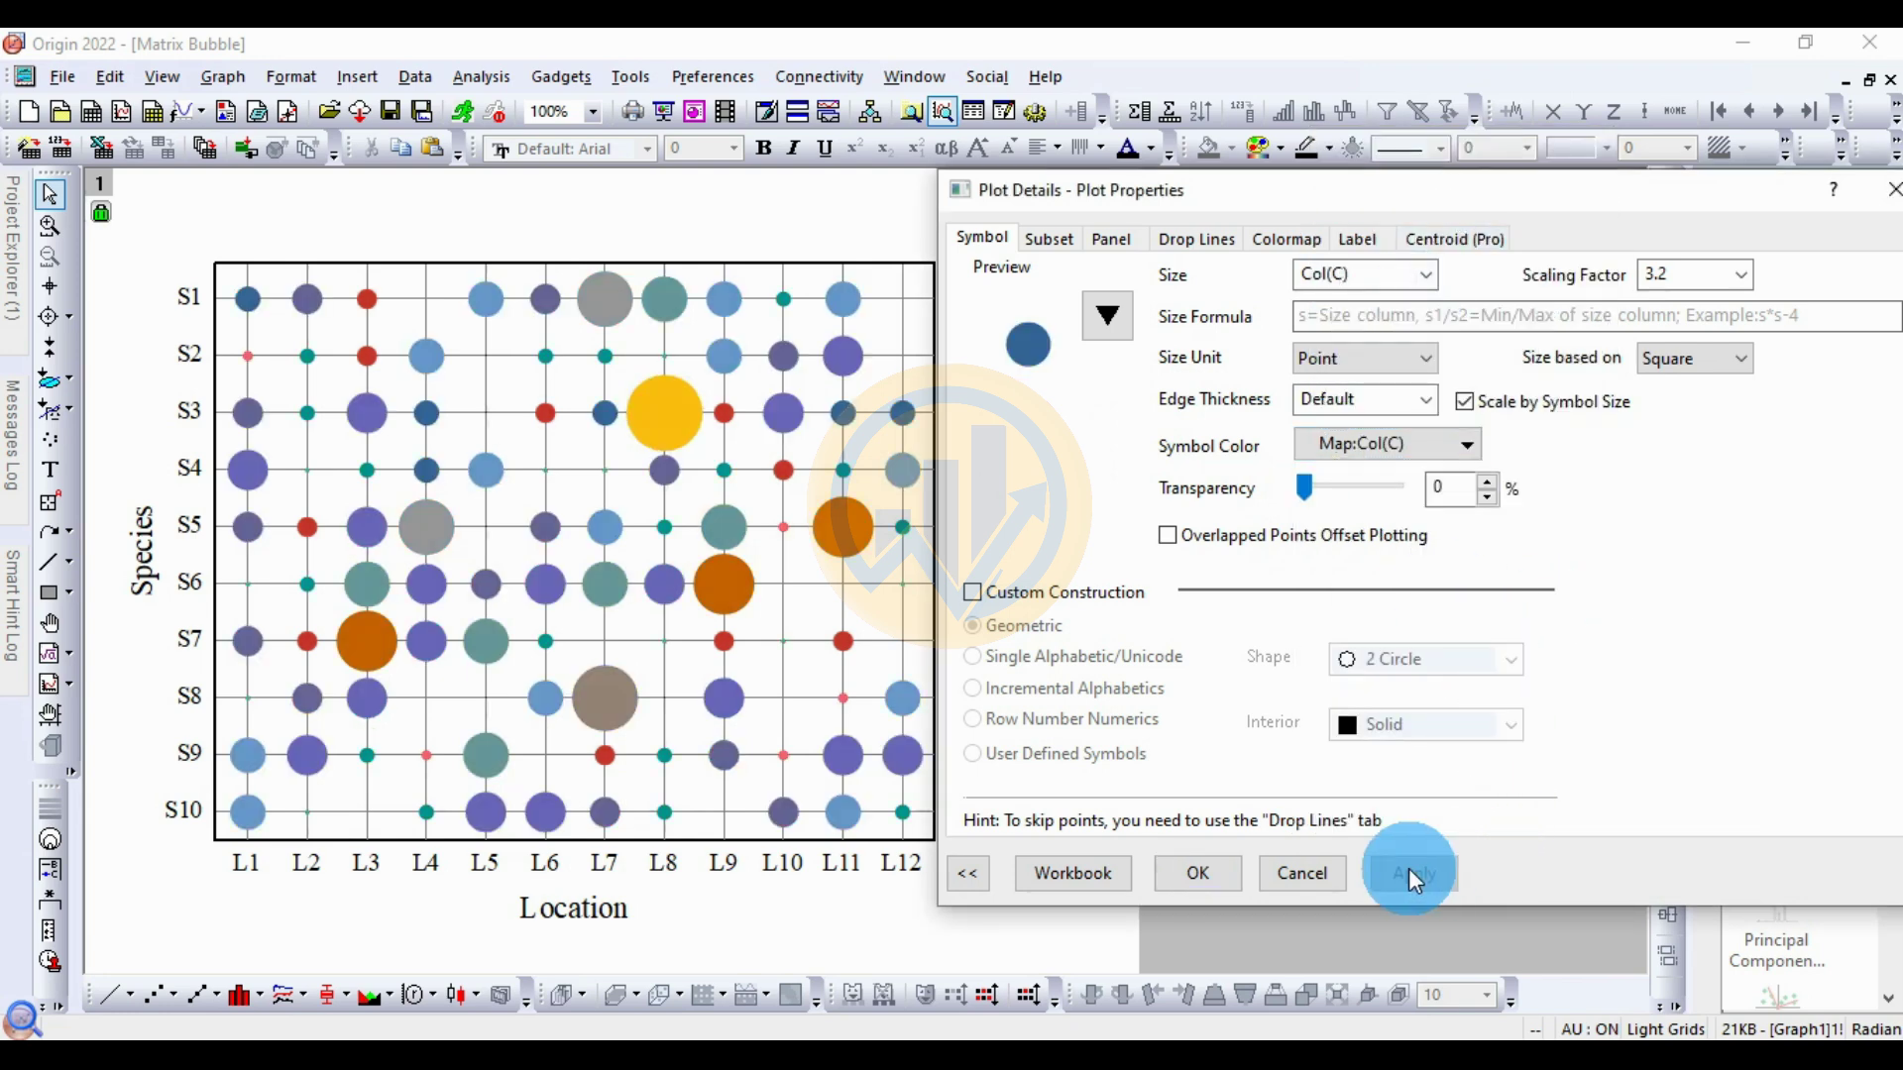
Step: Switch the bubble colour list to Bold1 and apply
click(1467, 448)
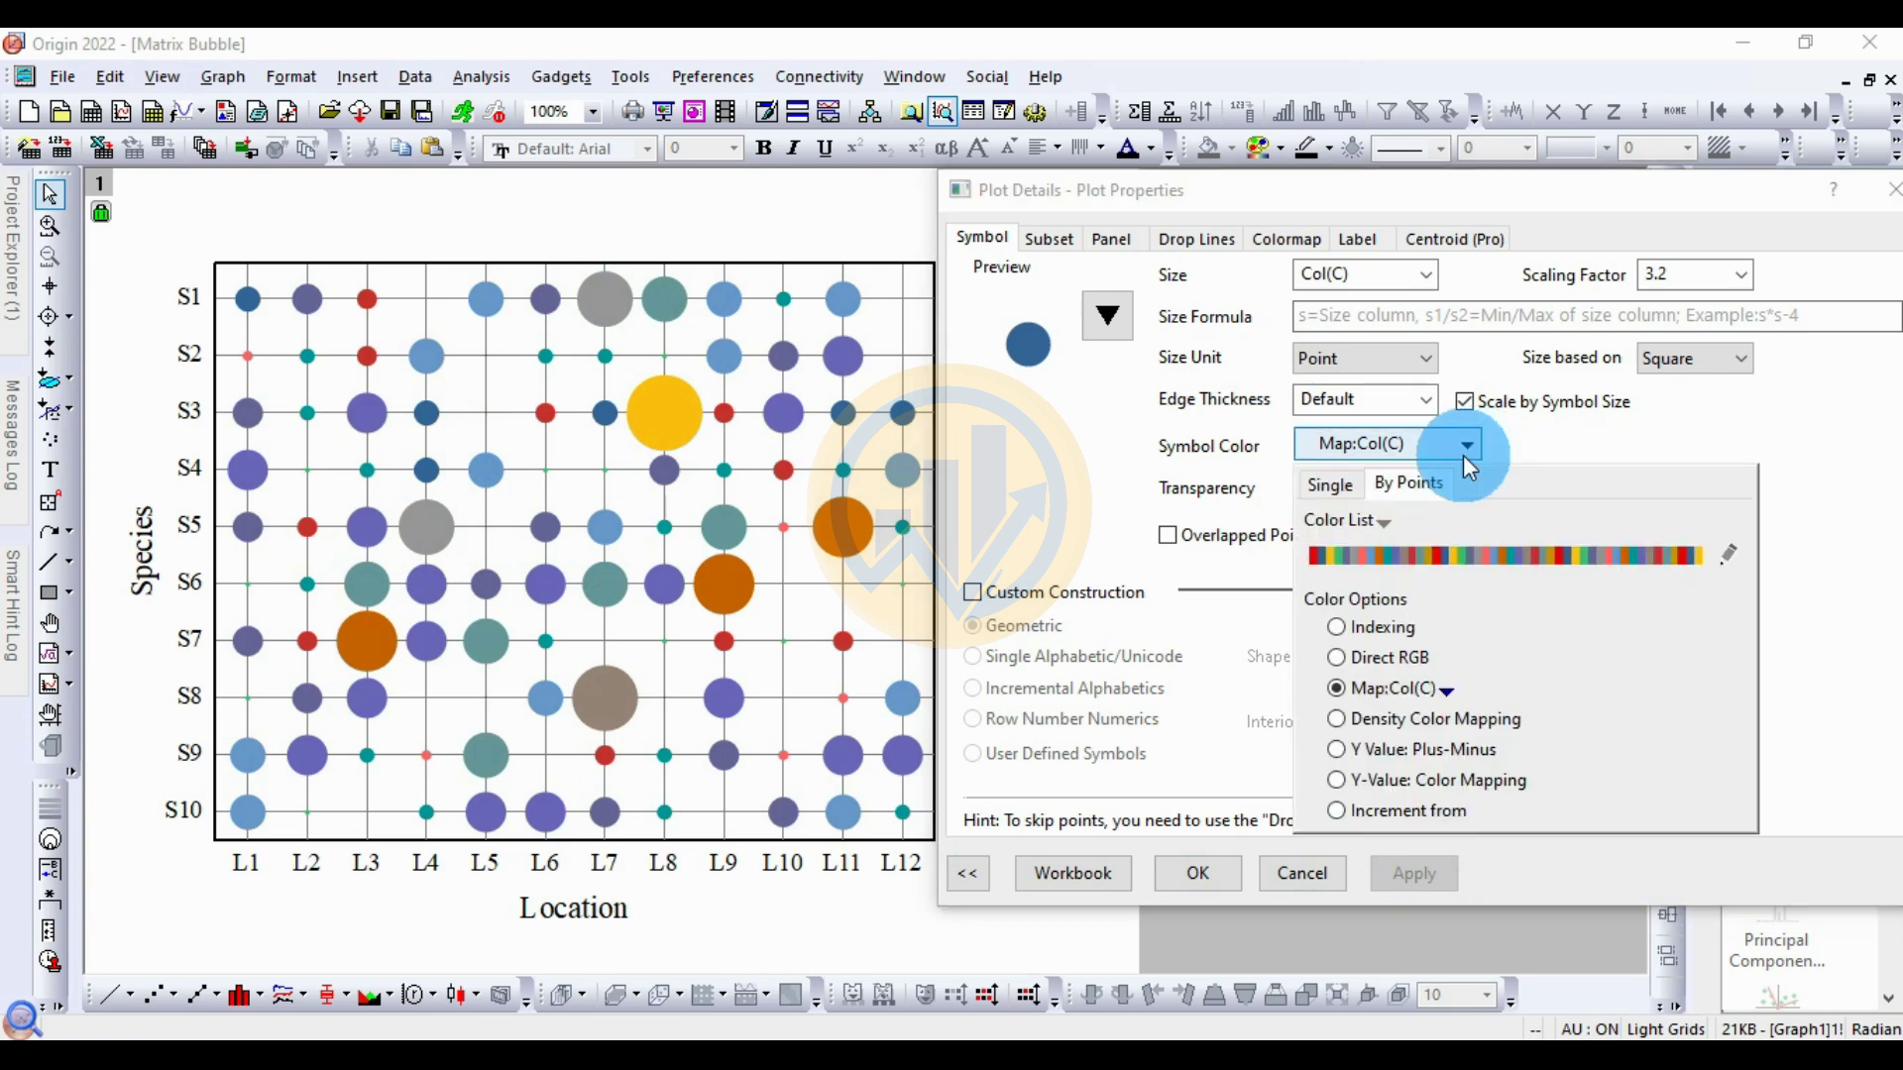
click(1387, 527)
click(1397, 588)
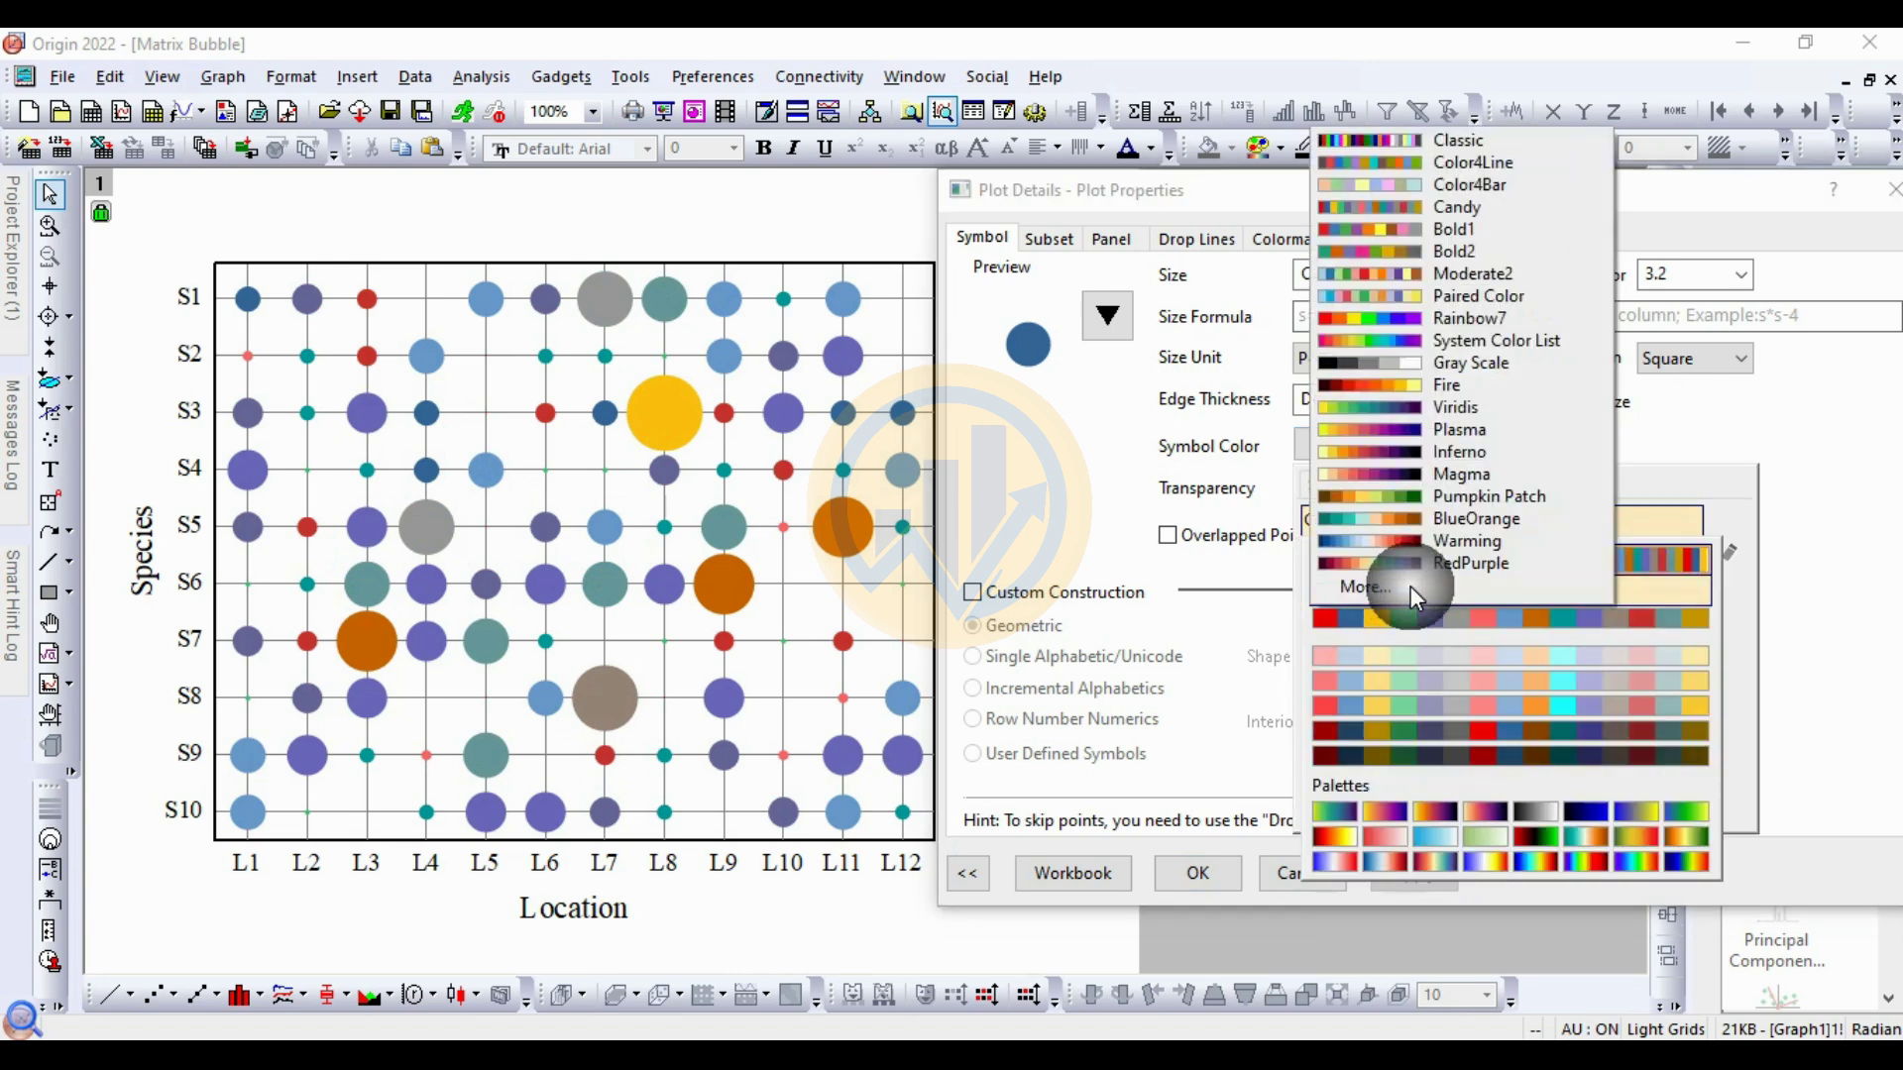
click(1472, 229)
click(1442, 789)
click(1423, 870)
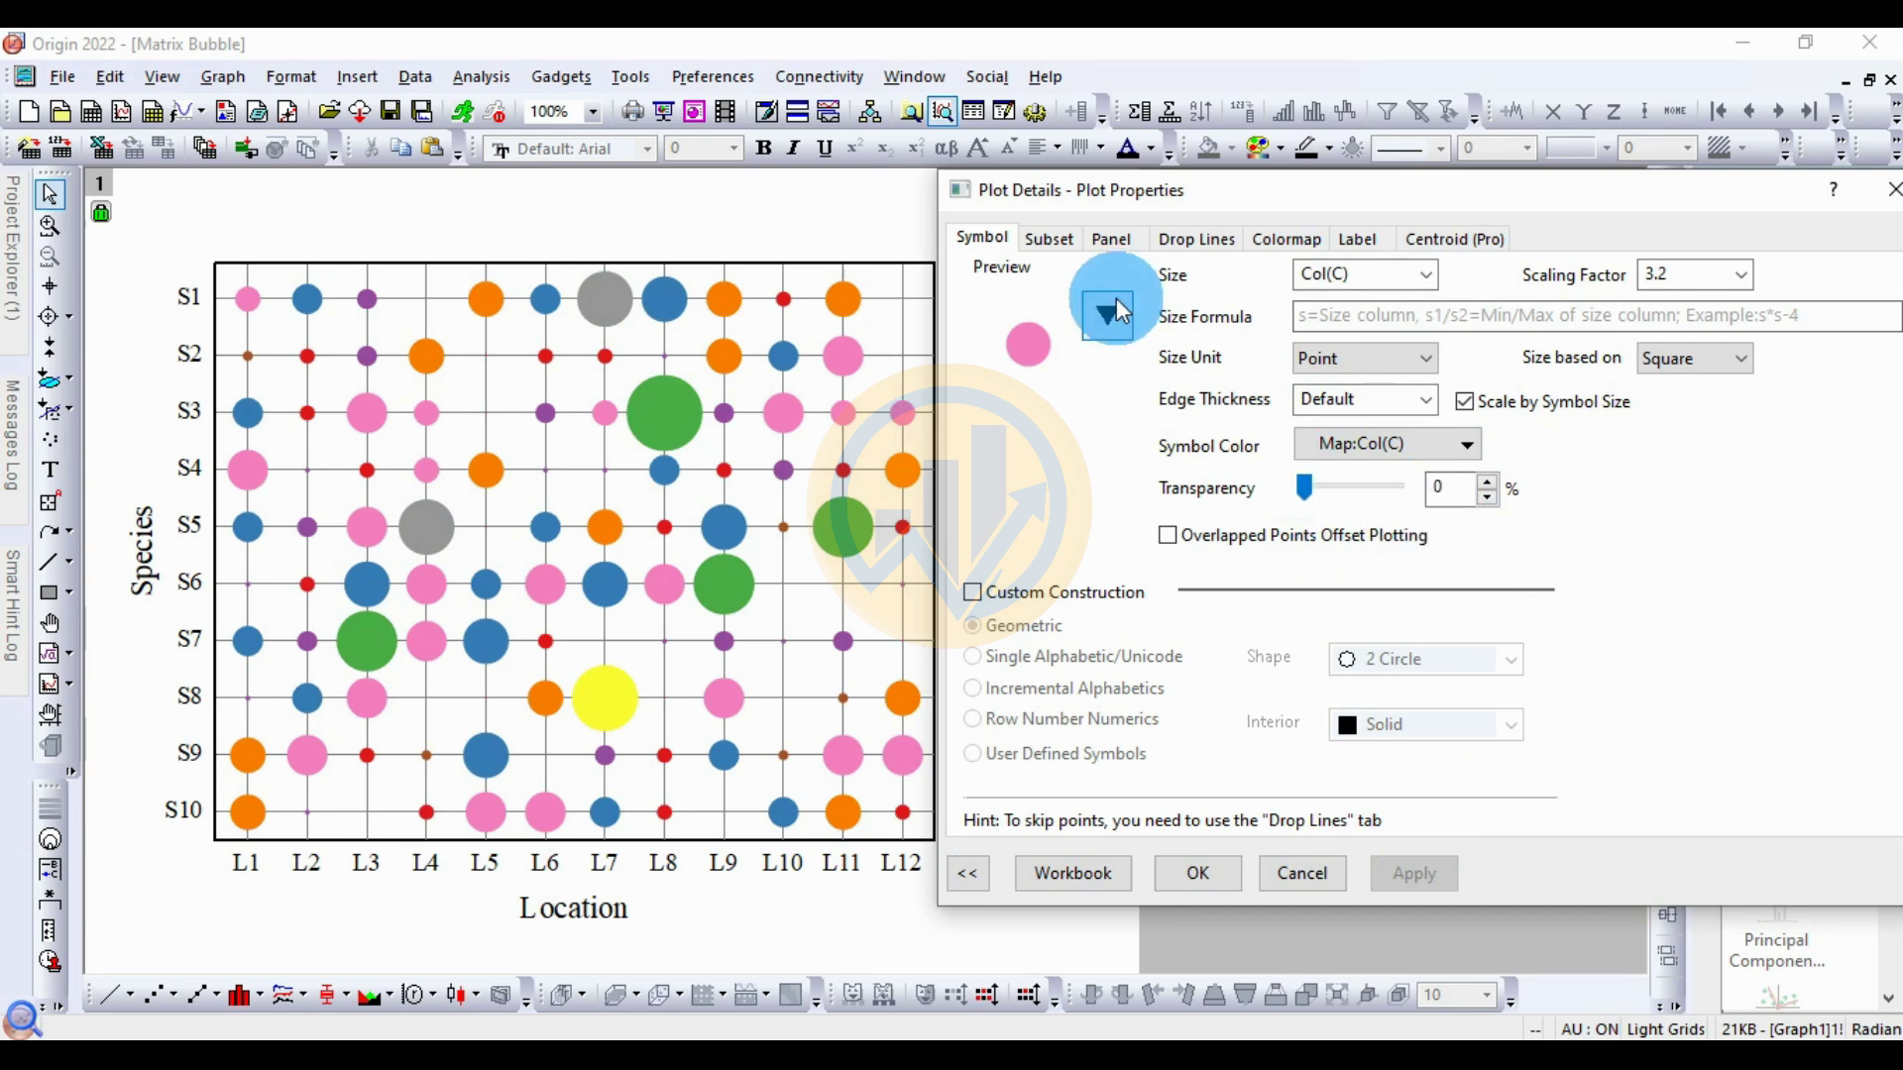
Step: Turn on horizontal and vertical drop lines on the Drop Lines page and apply
click(1090, 242)
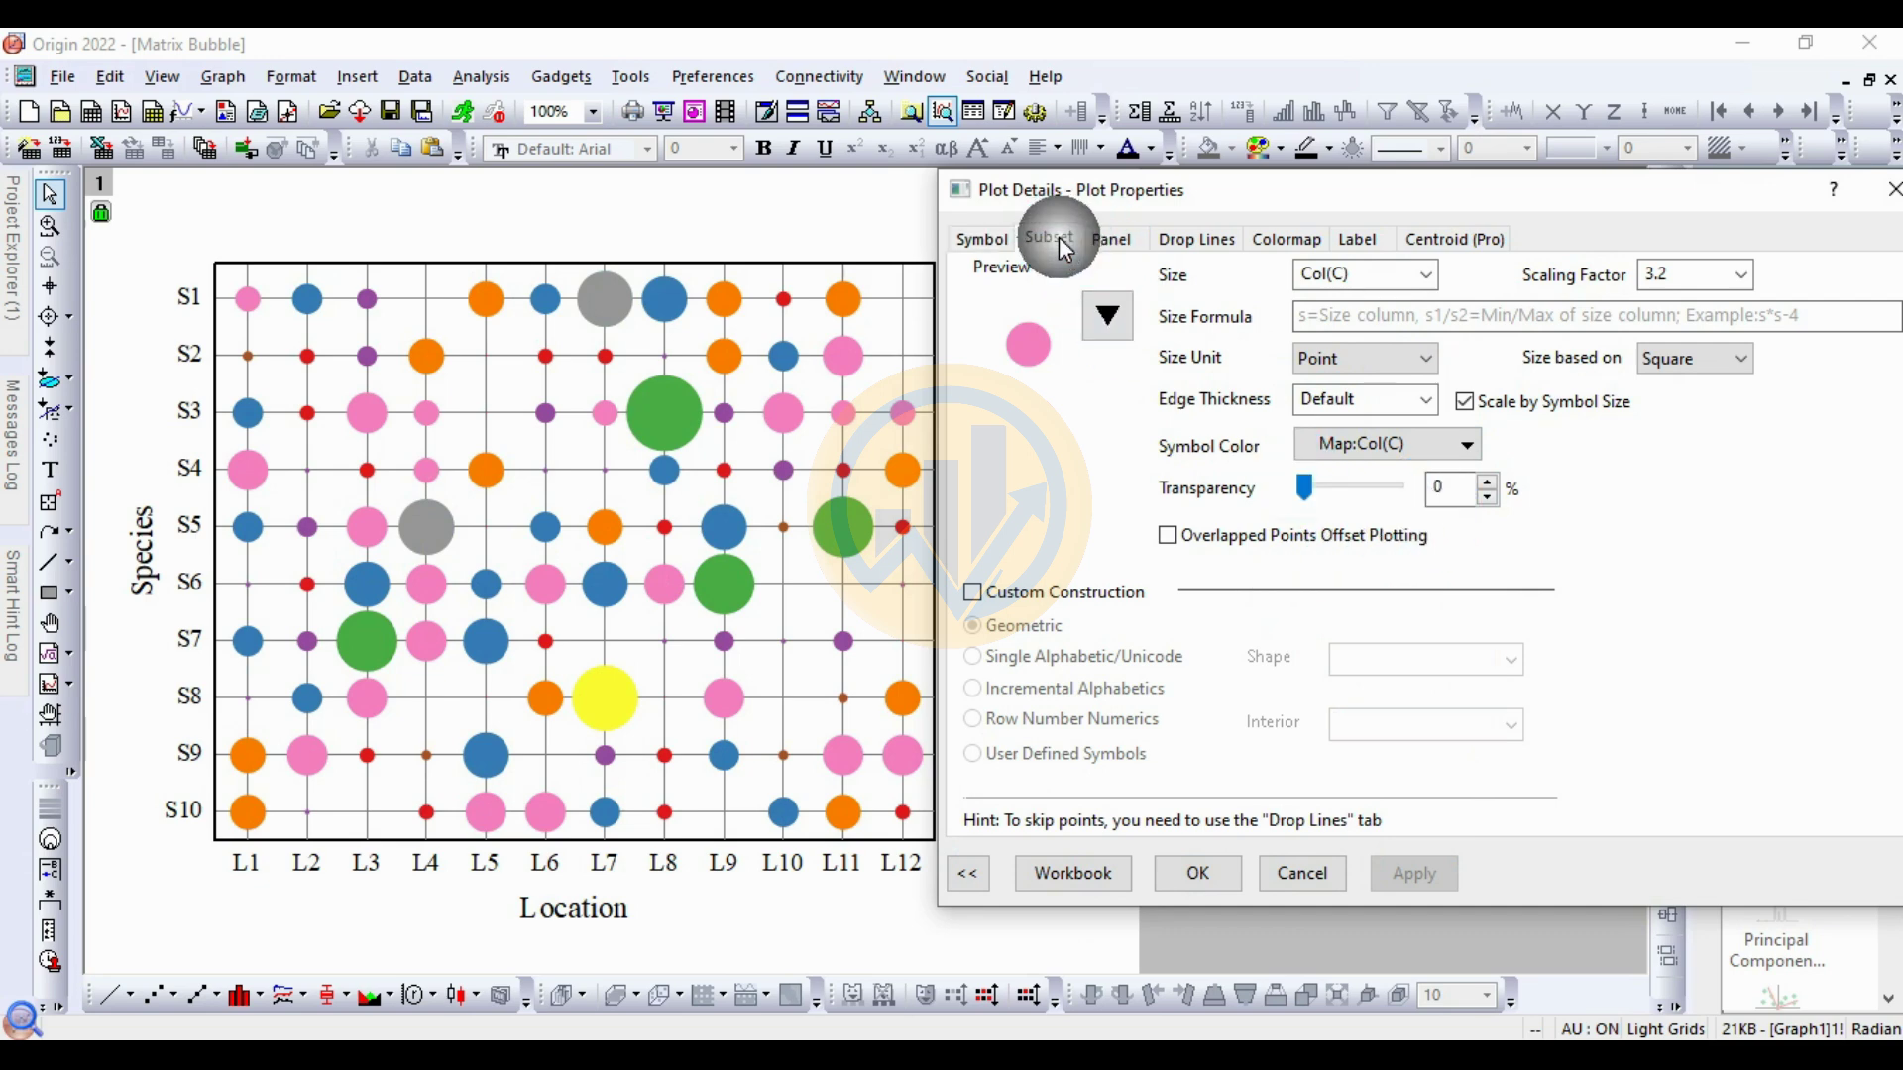
click(1199, 242)
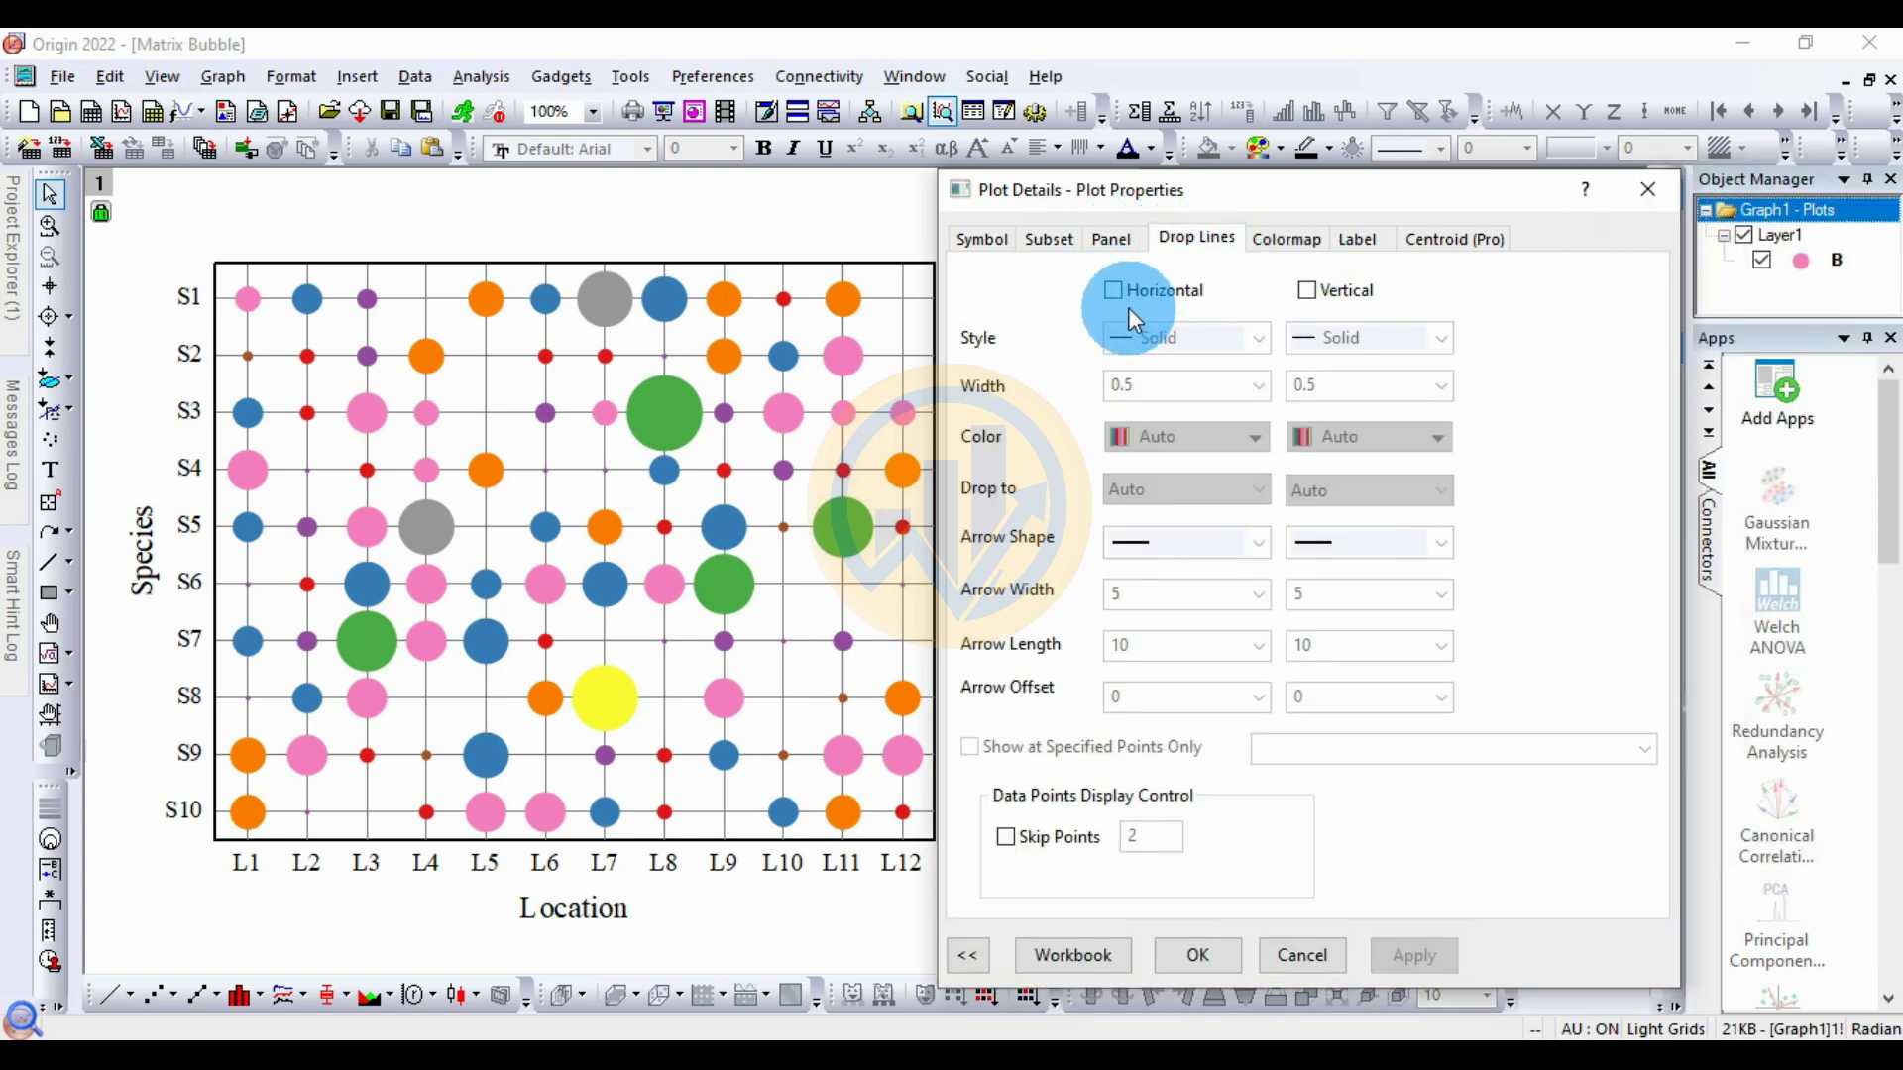
click(1113, 293)
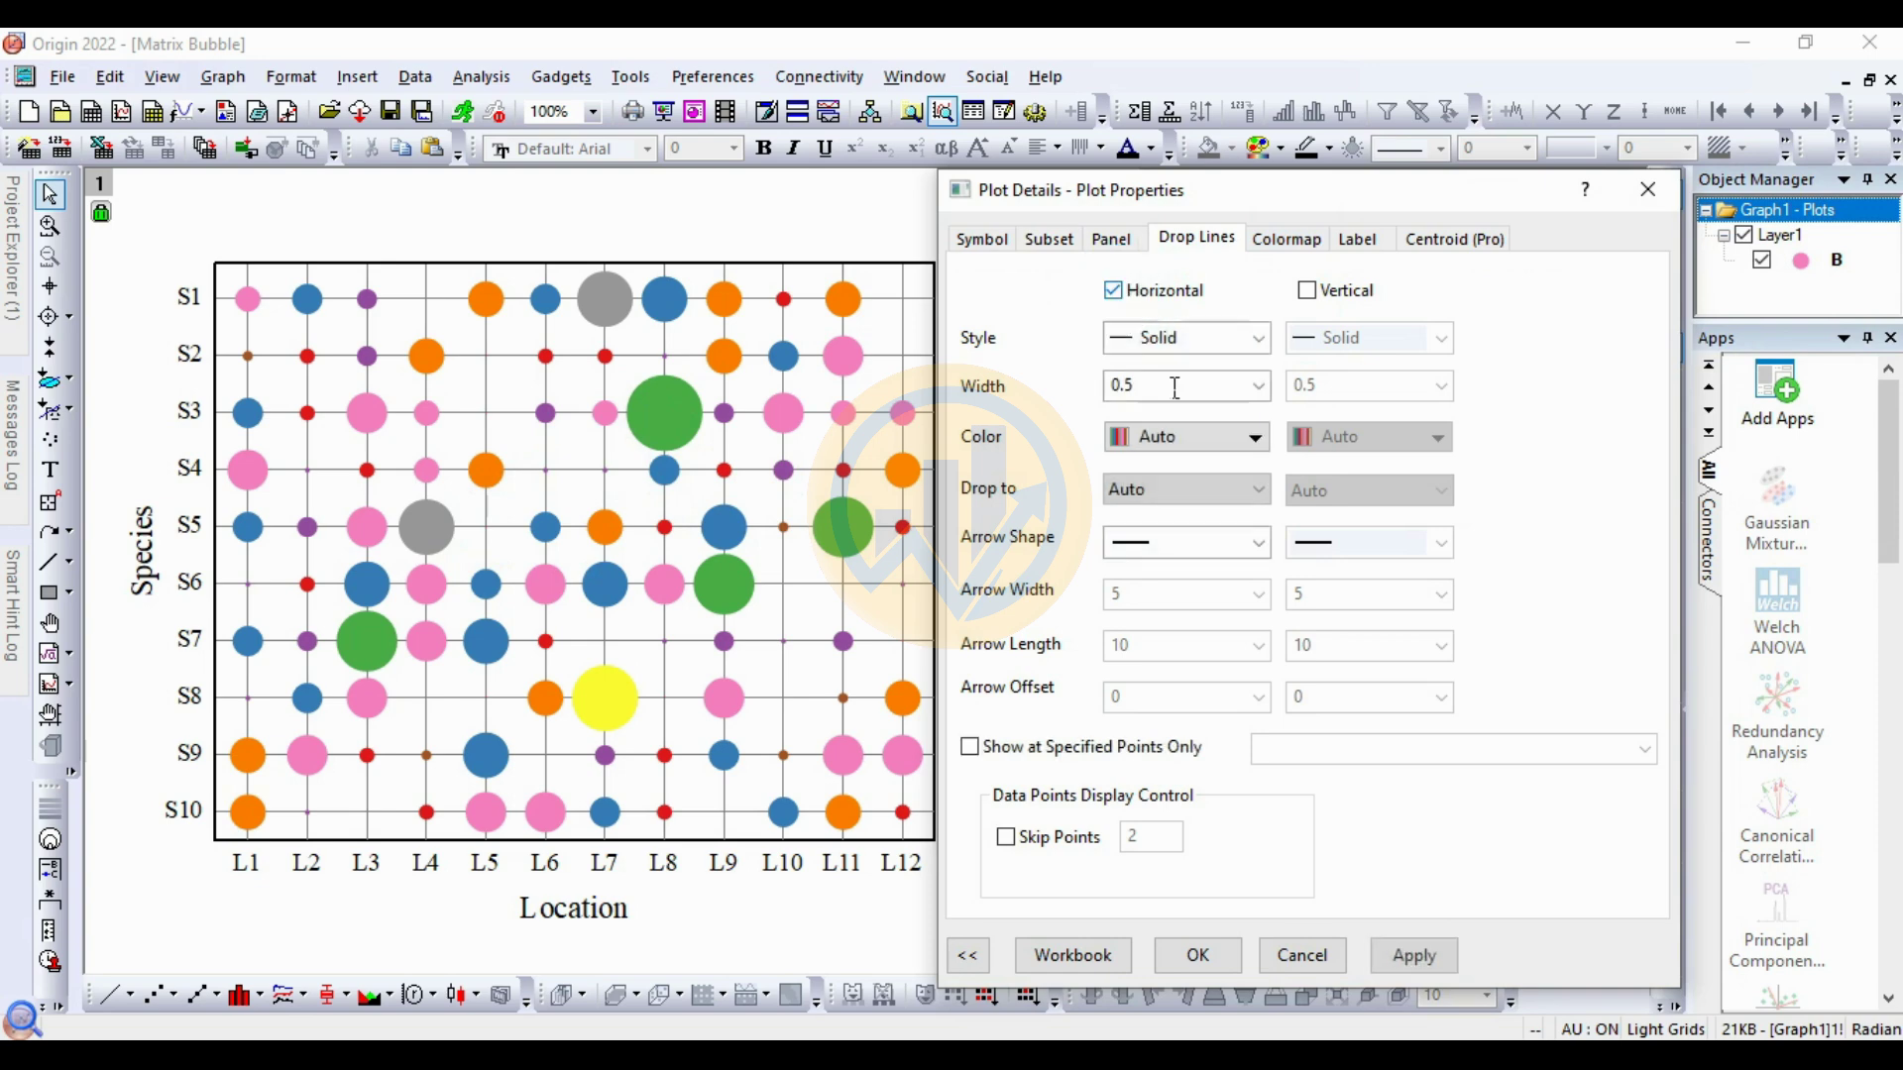
click(1411, 946)
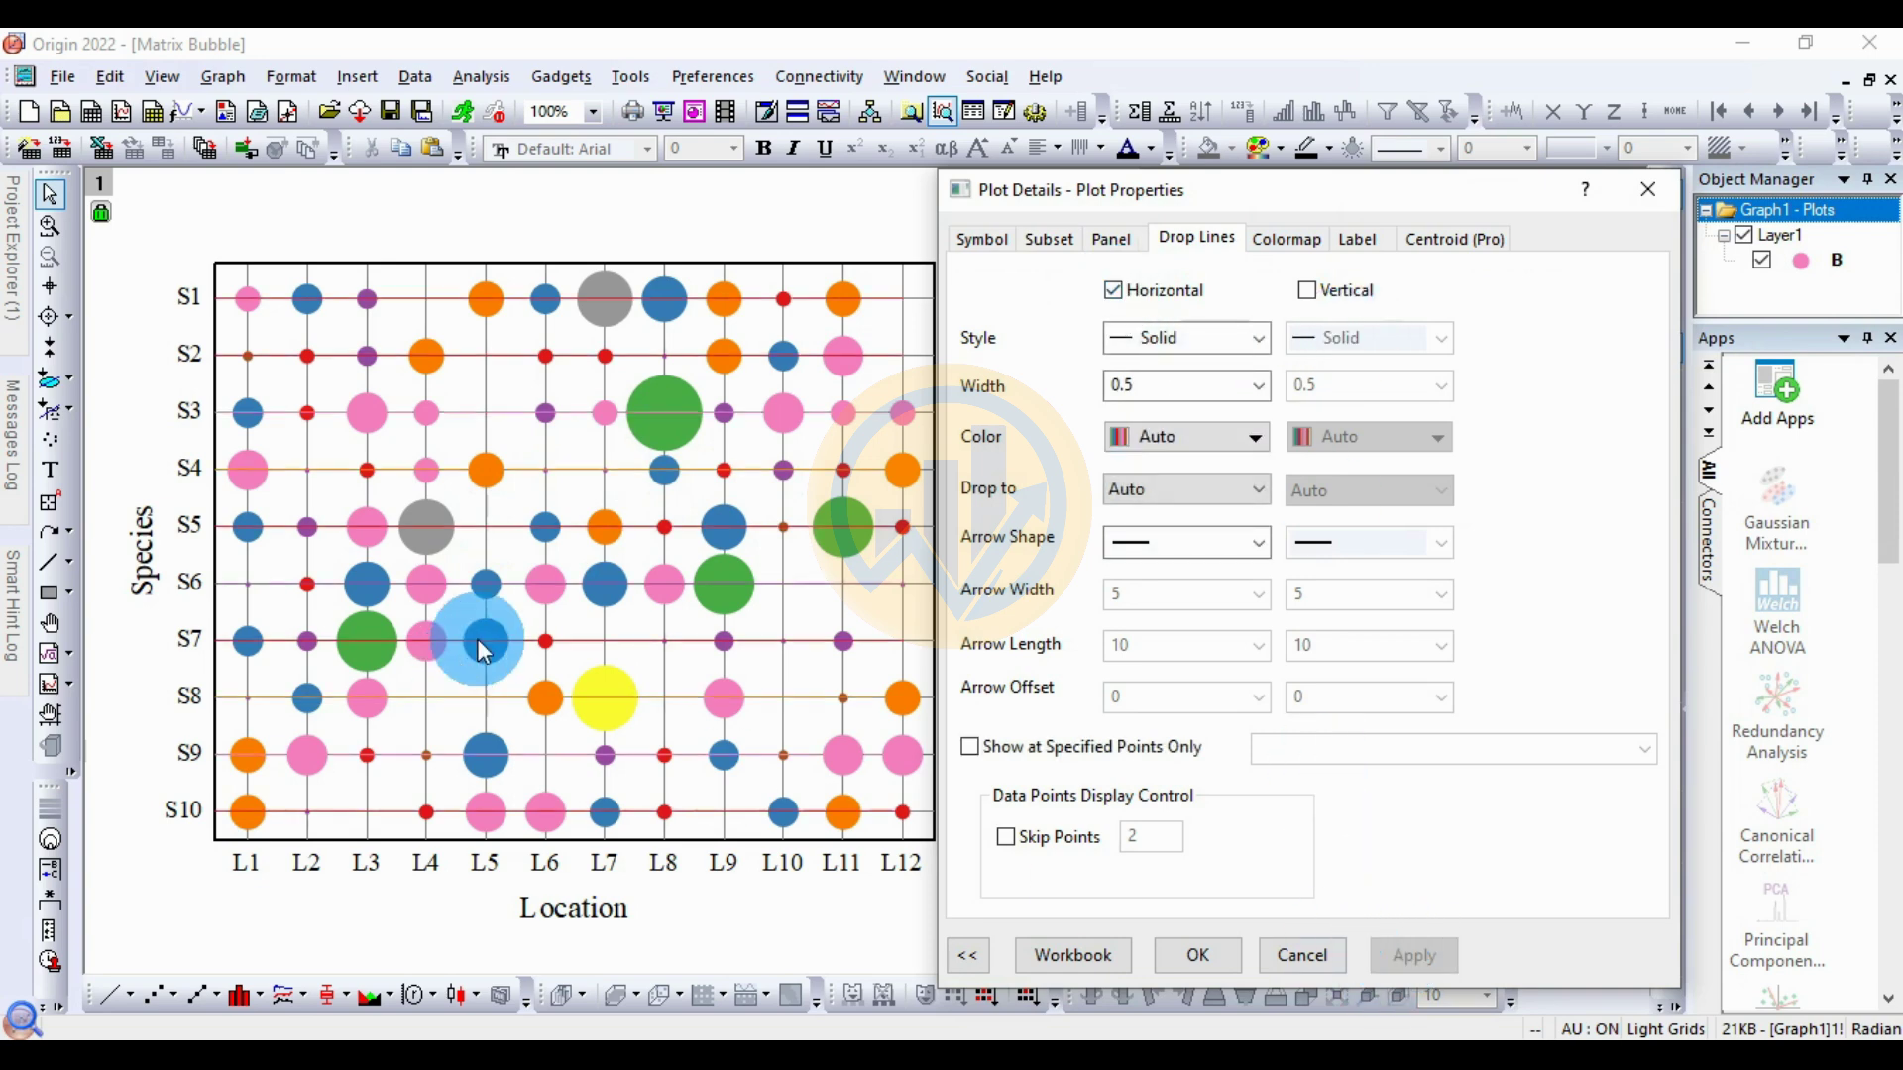
click(1308, 295)
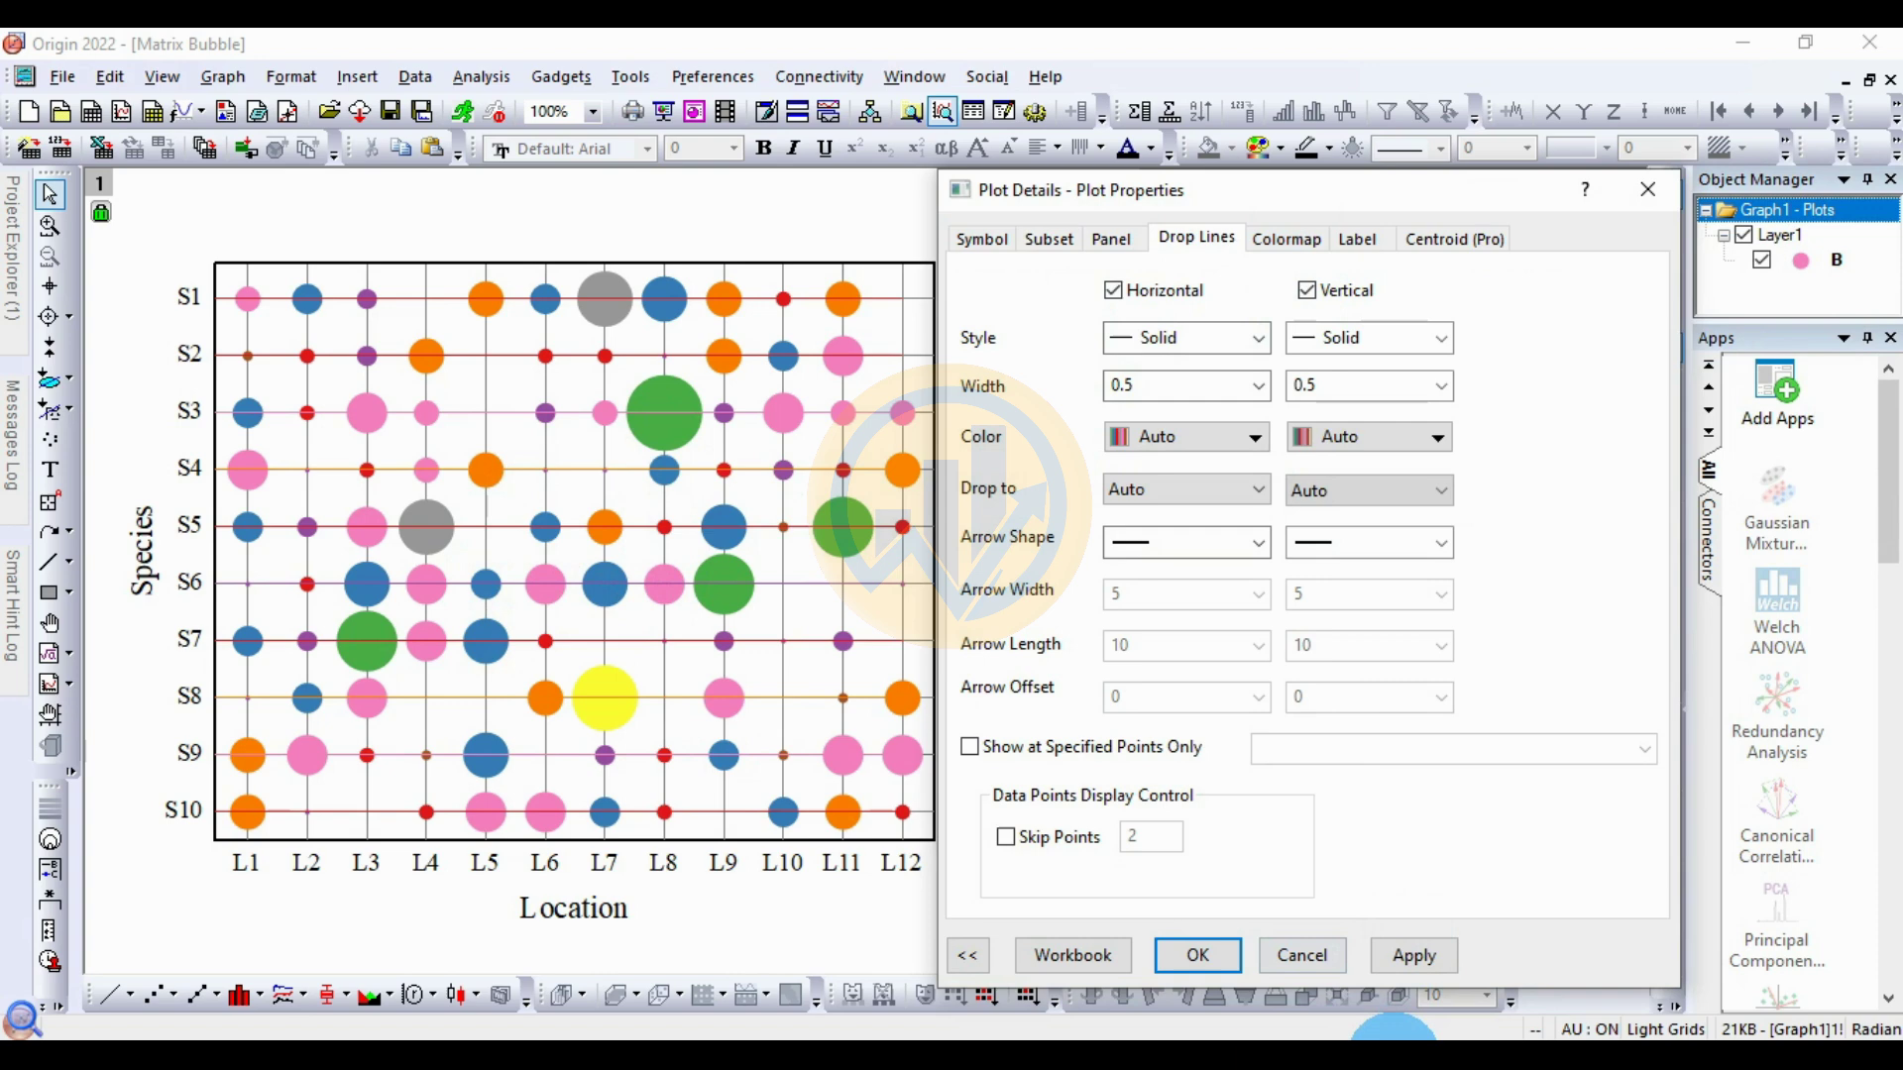
click(1419, 959)
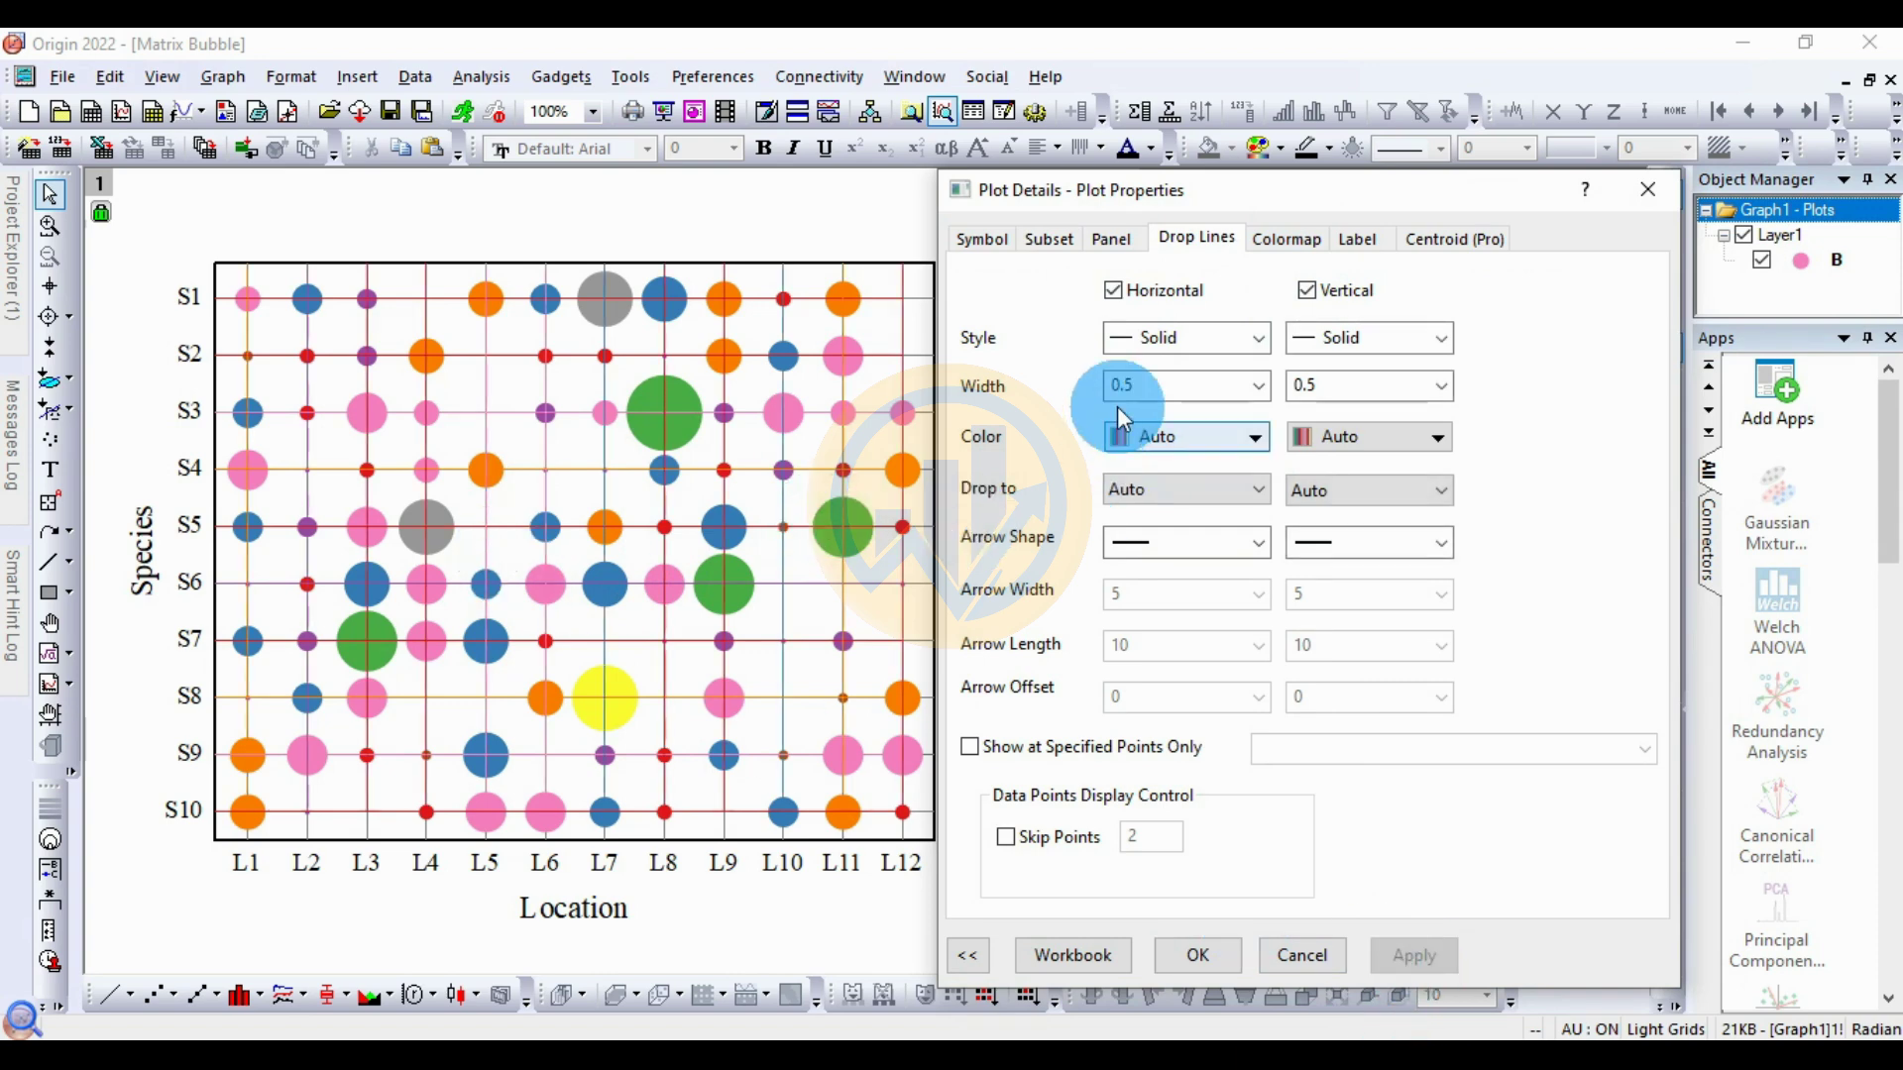
Step: Turn off both drop lines again and apply
click(1112, 291)
click(1308, 290)
click(1415, 953)
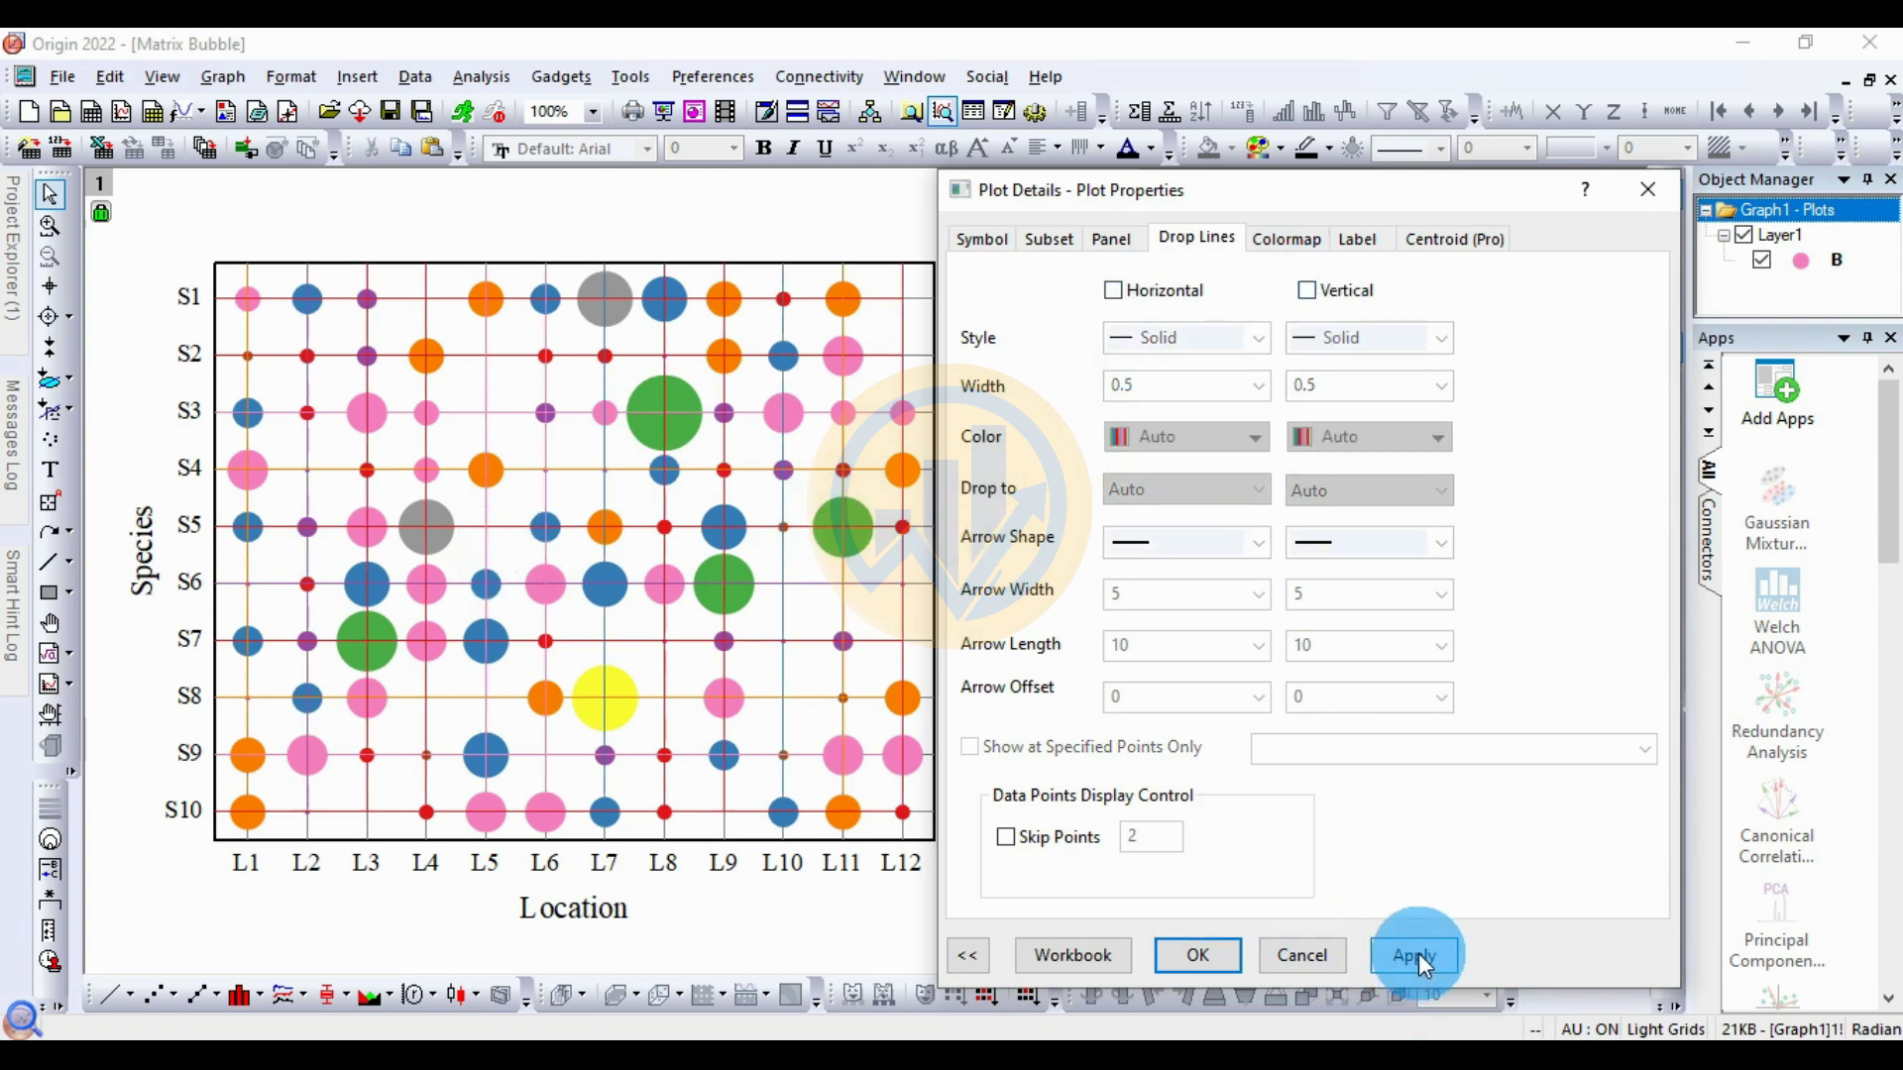
click(1311, 248)
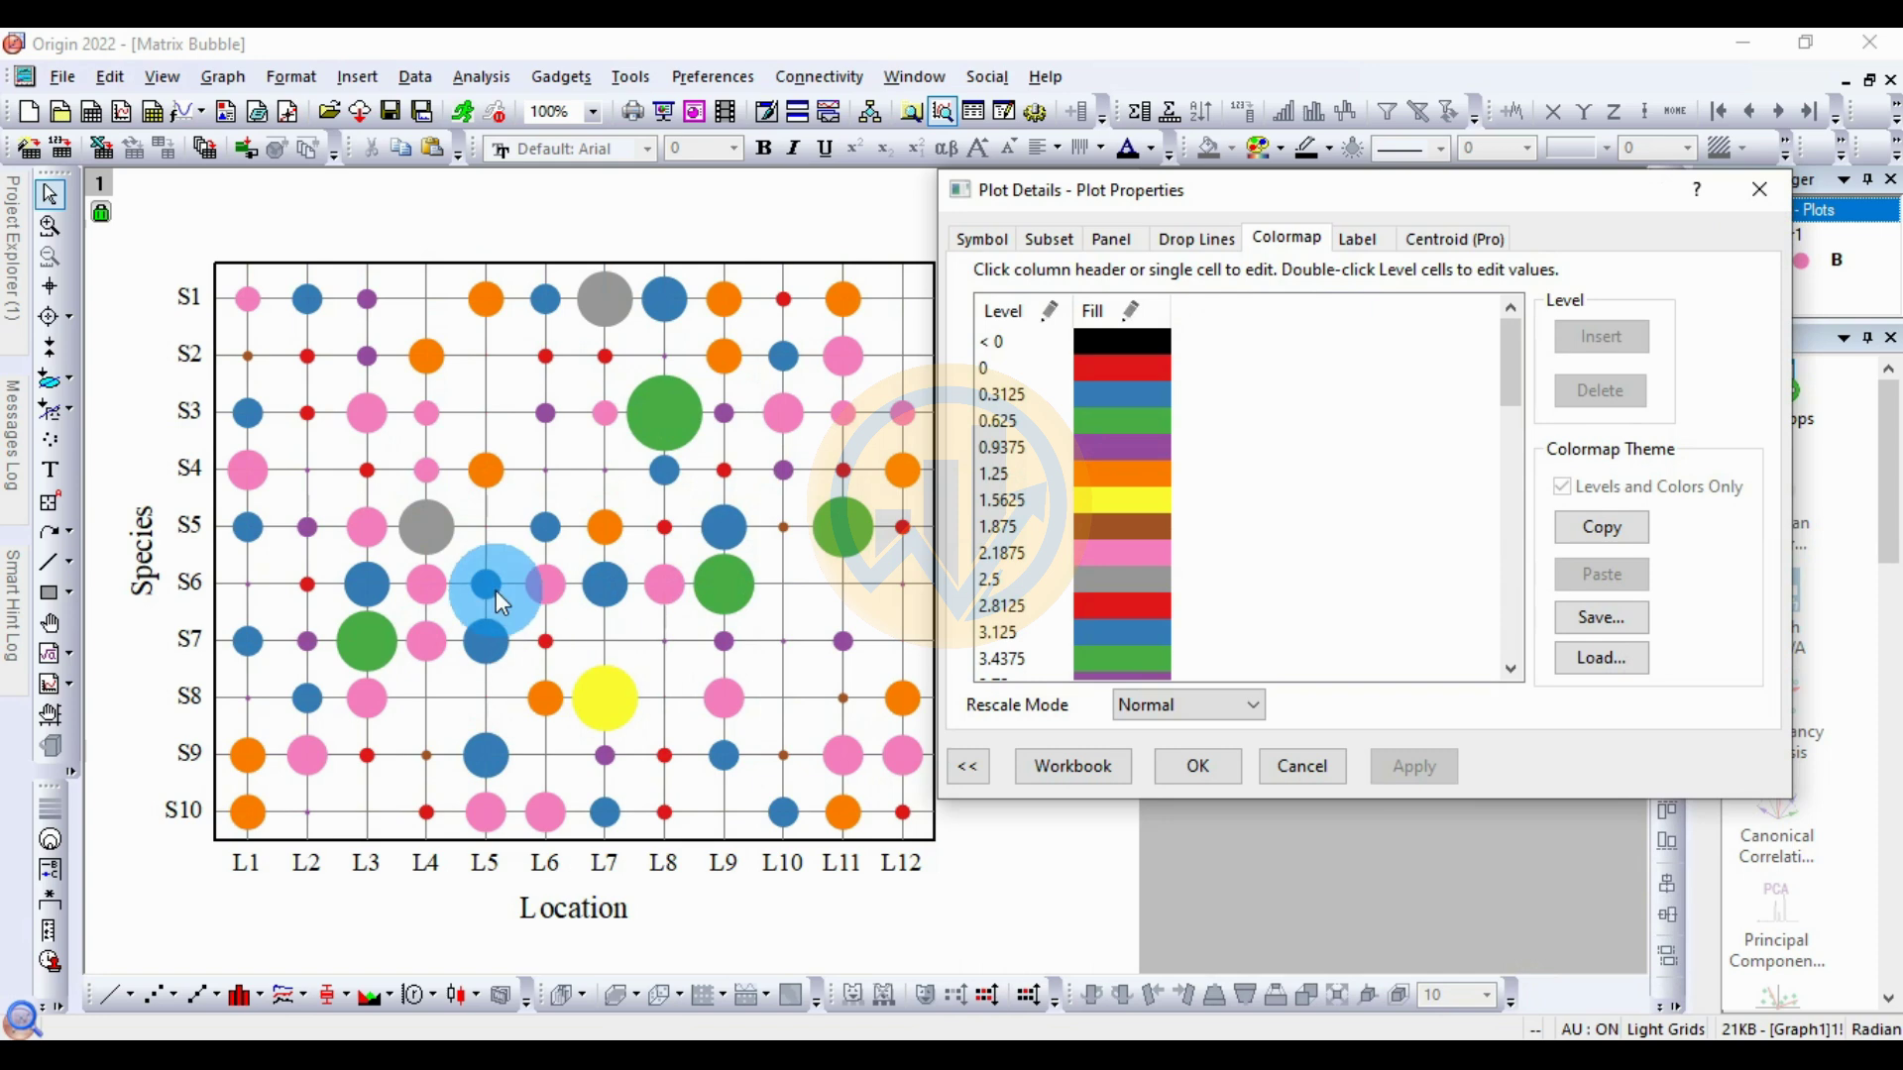
Step: Regenerate the bubble fill as a limited two-colour red-to-green gradient and apply it
click(1131, 311)
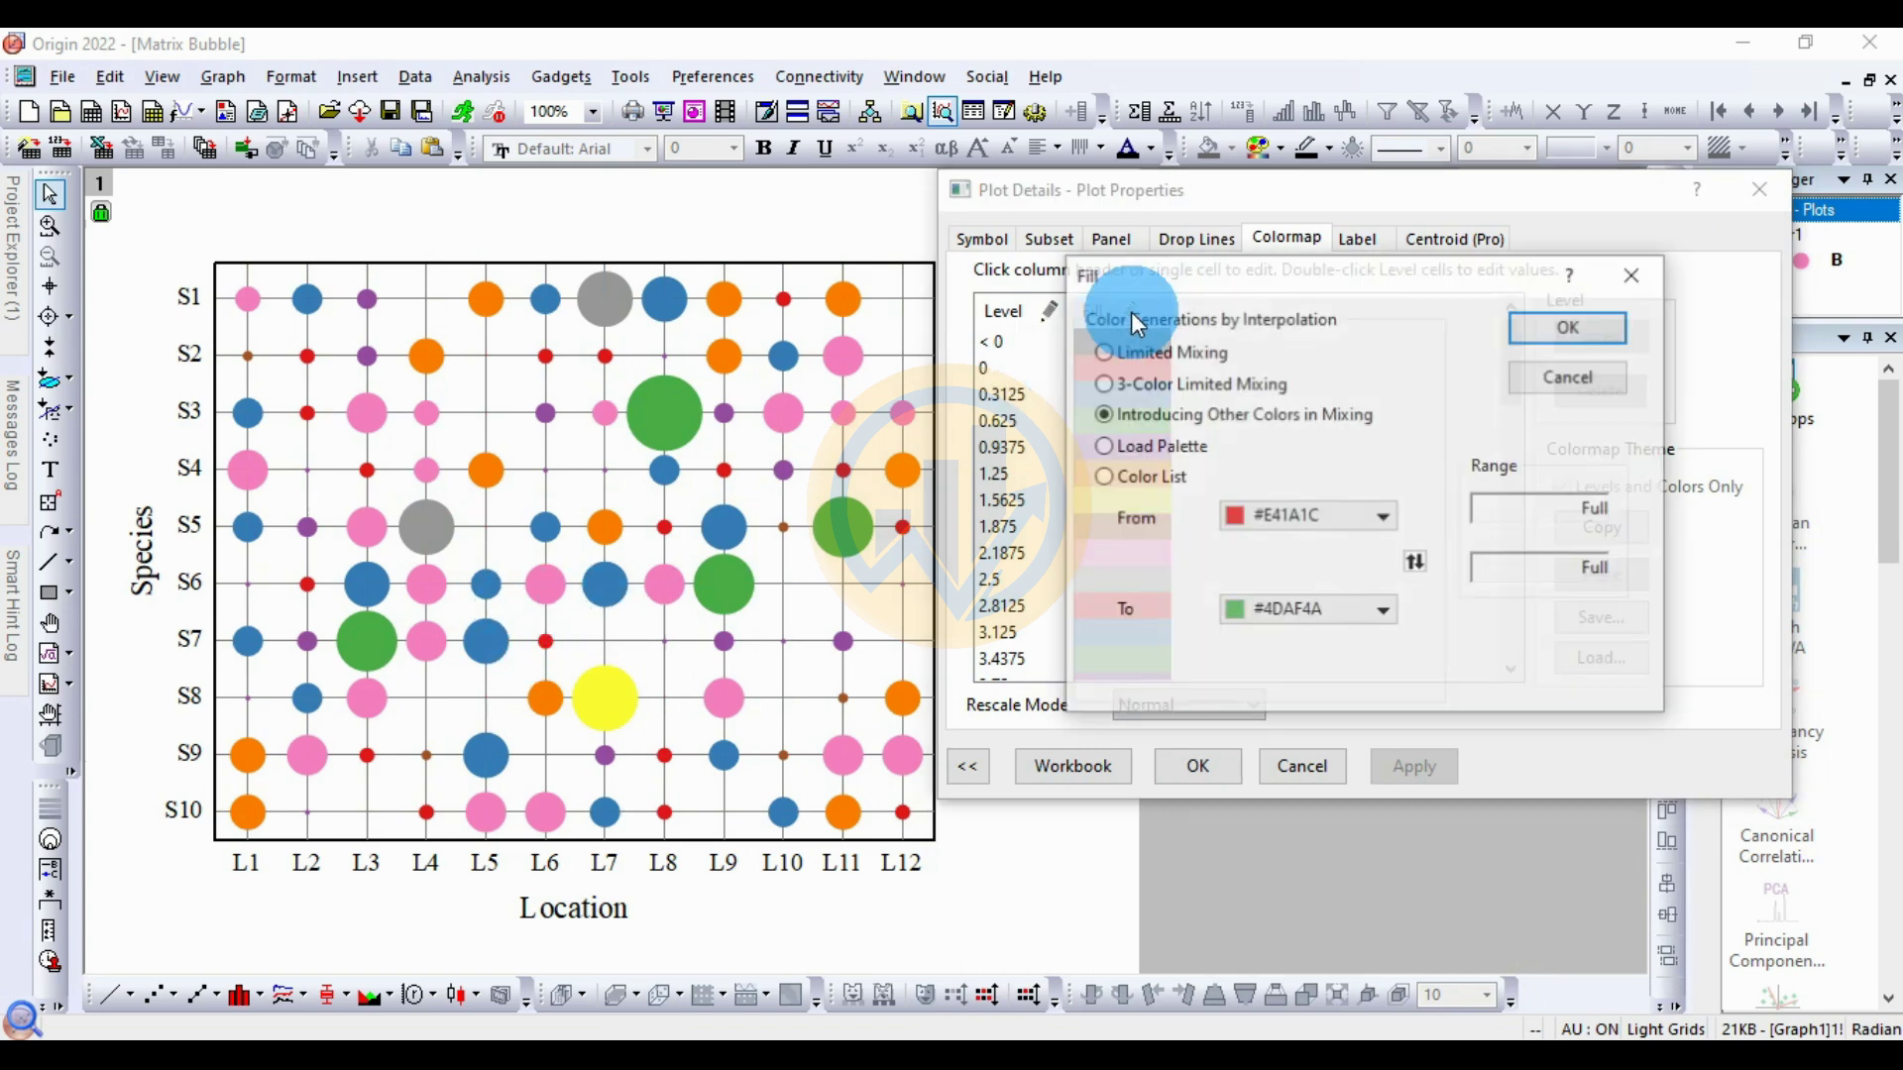
mouse_move(1334, 265)
mouse_down()
mouse_move(1447, 315)
mouse_move(1468, 303)
mouse_up()
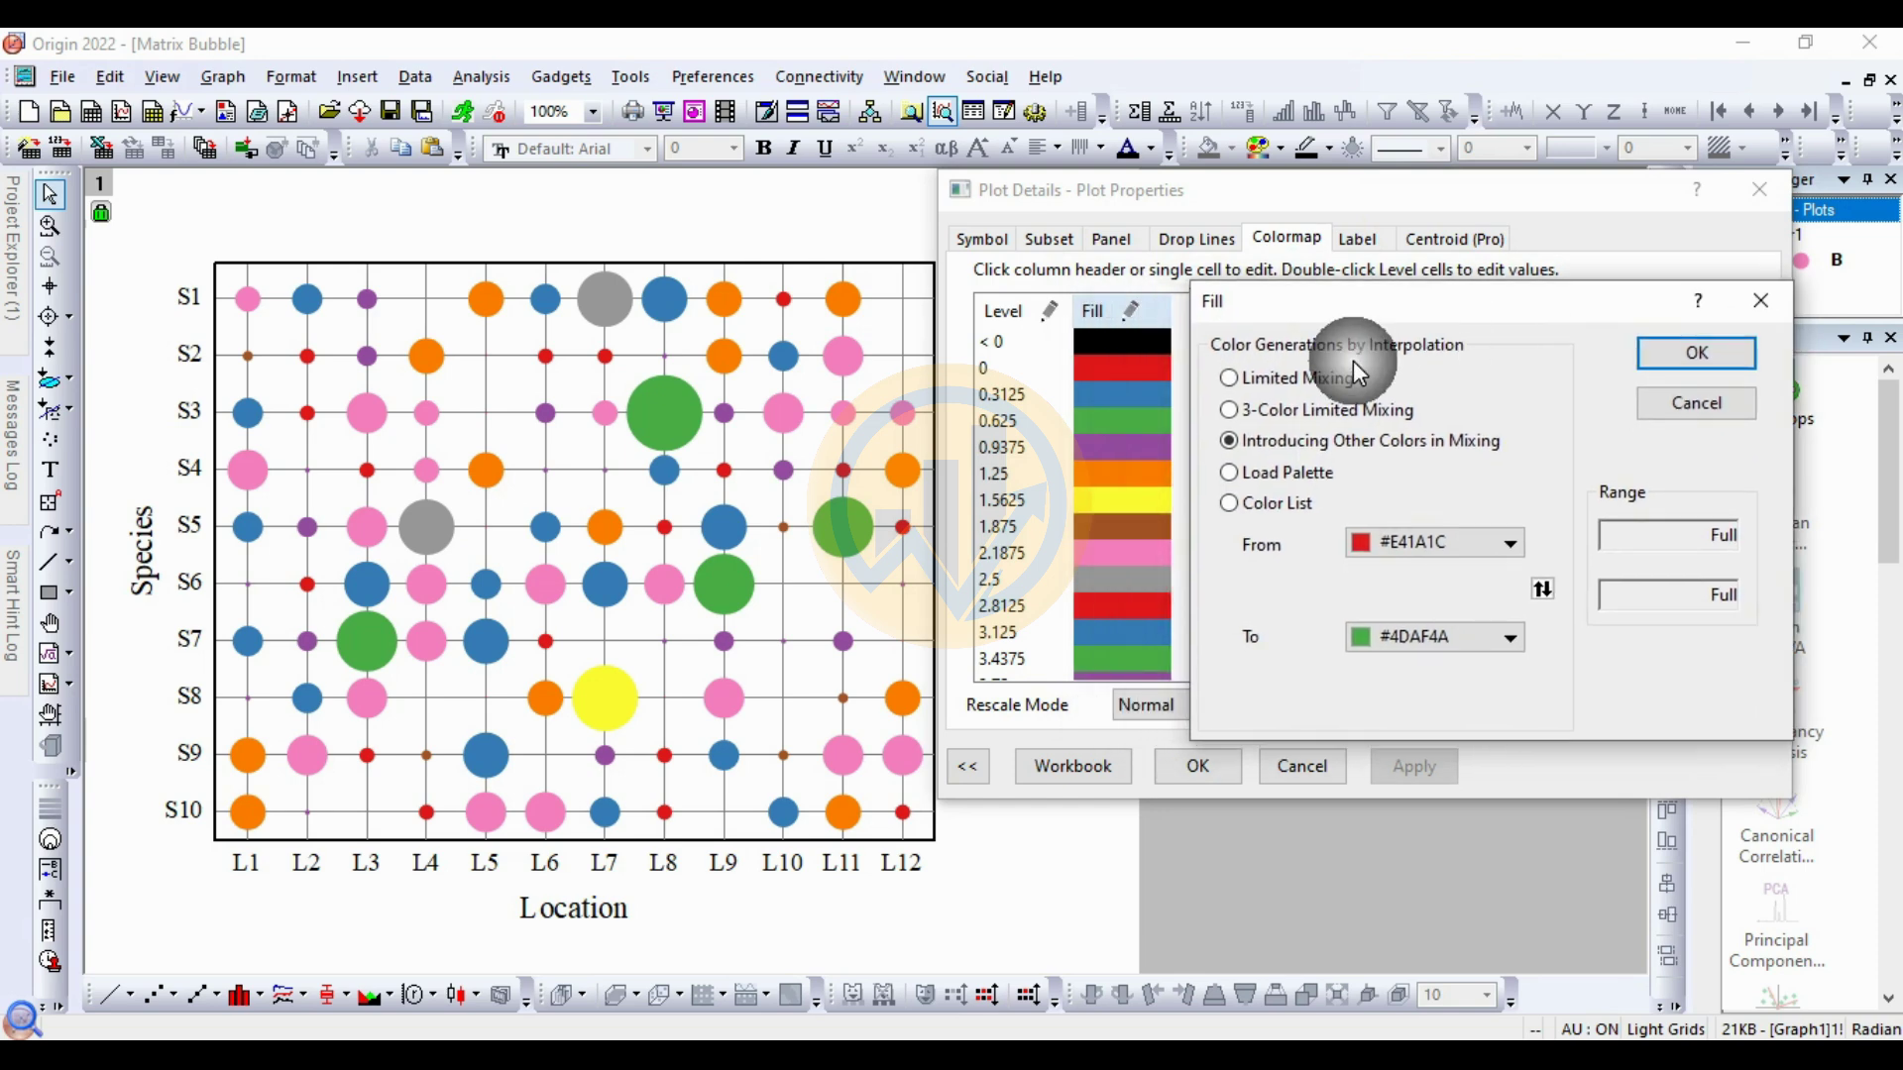
click(1231, 380)
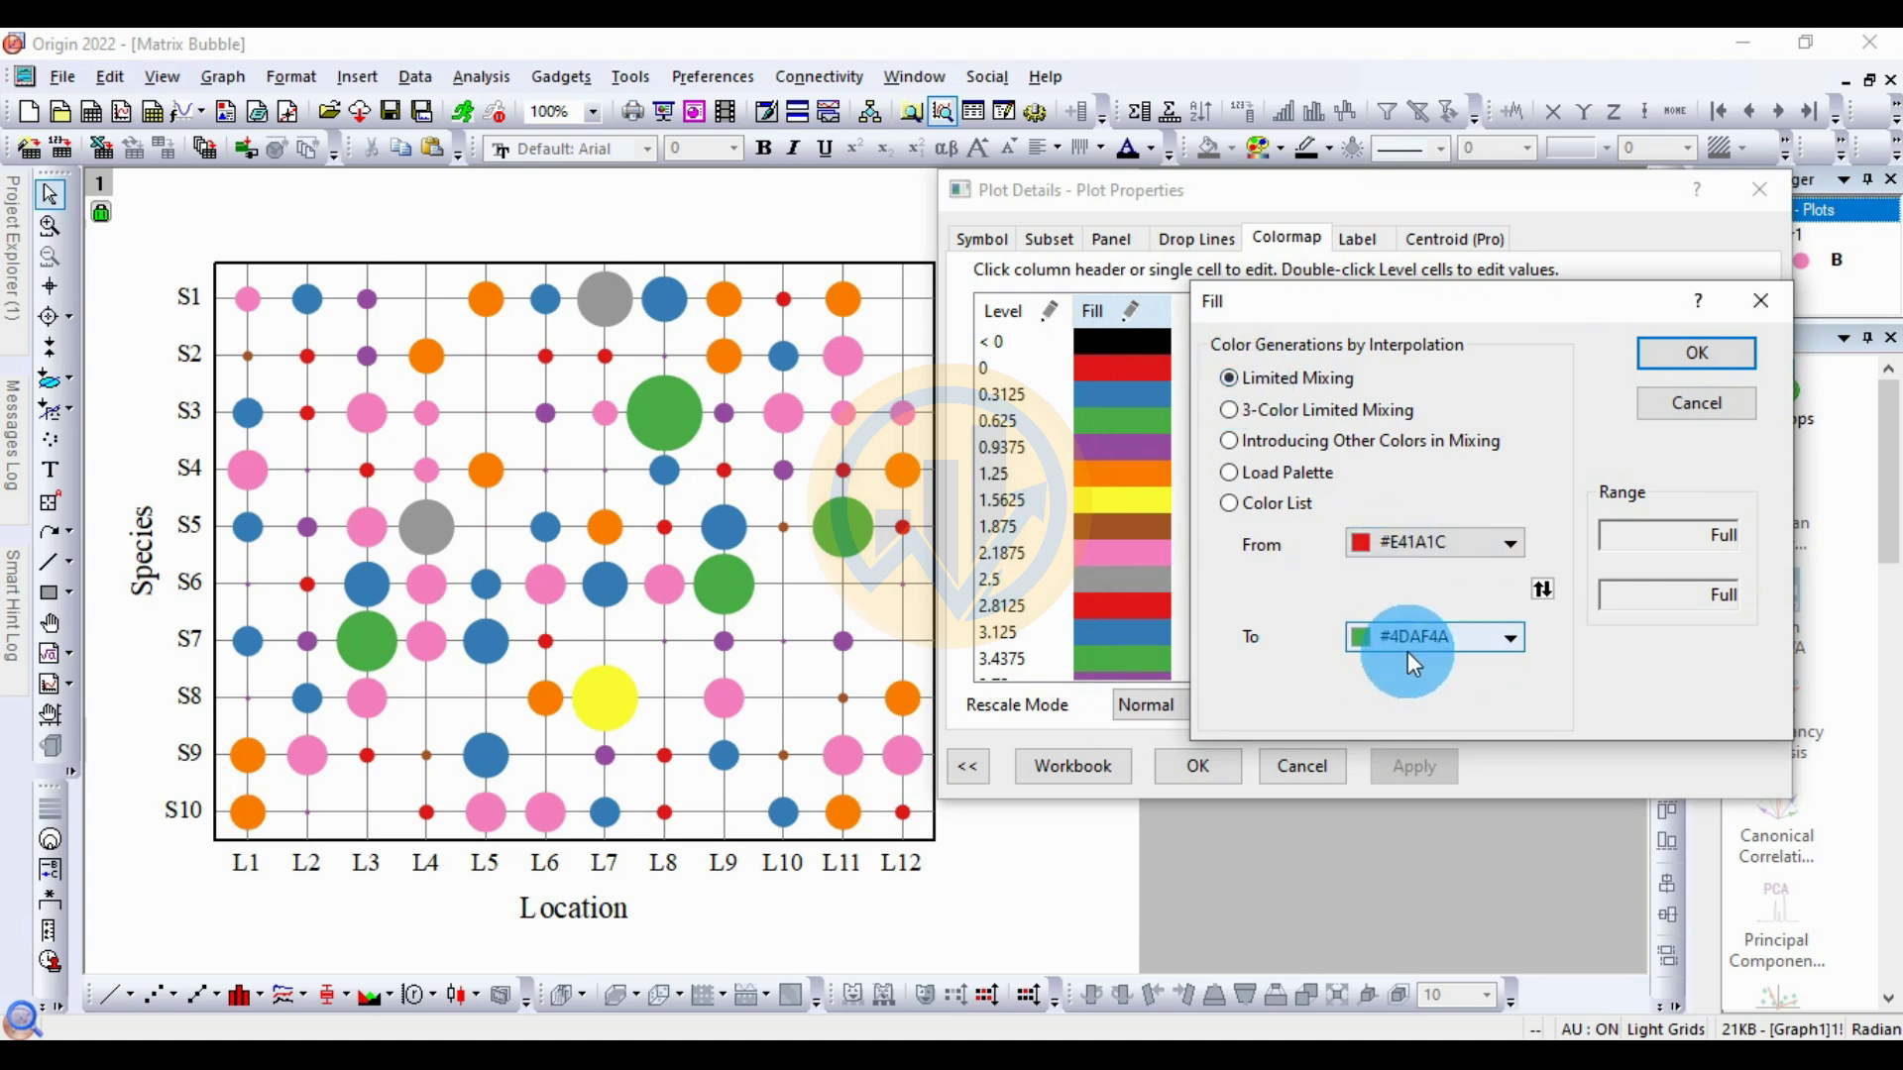
click(1697, 354)
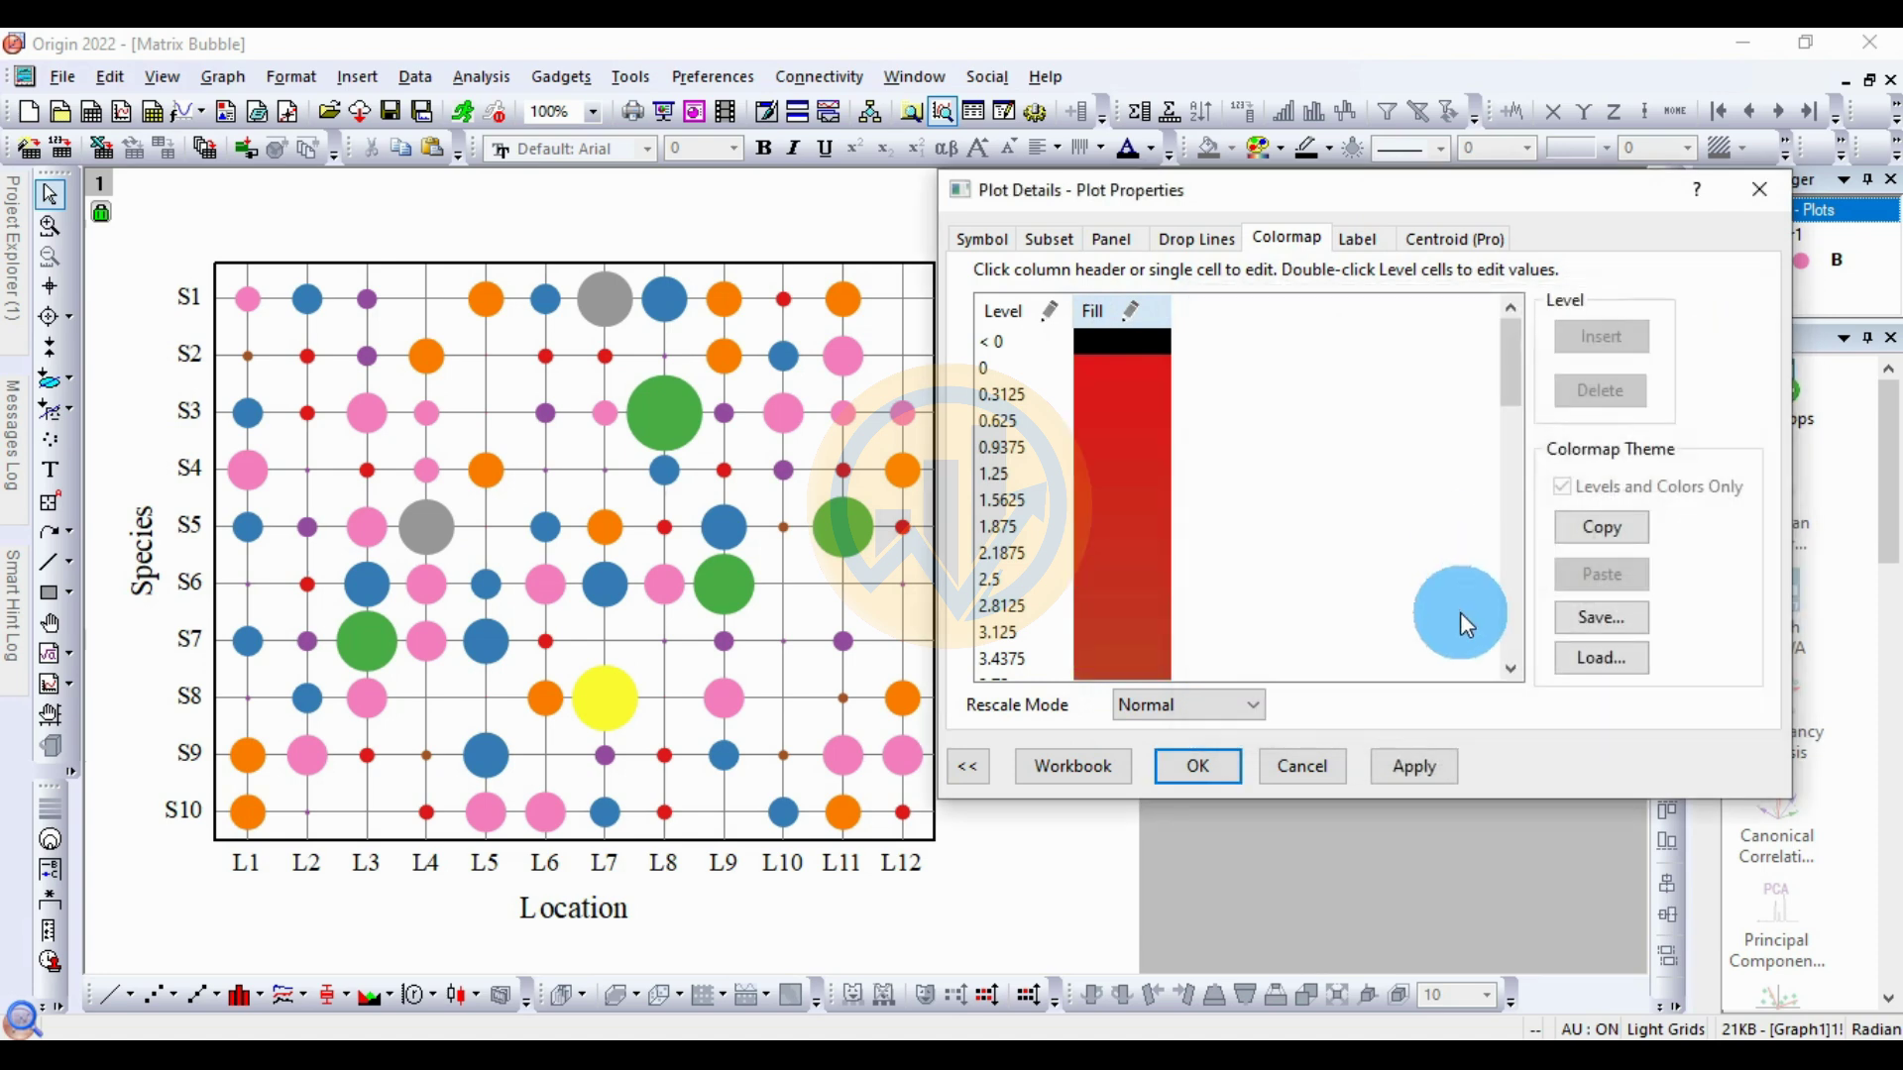
click(1437, 771)
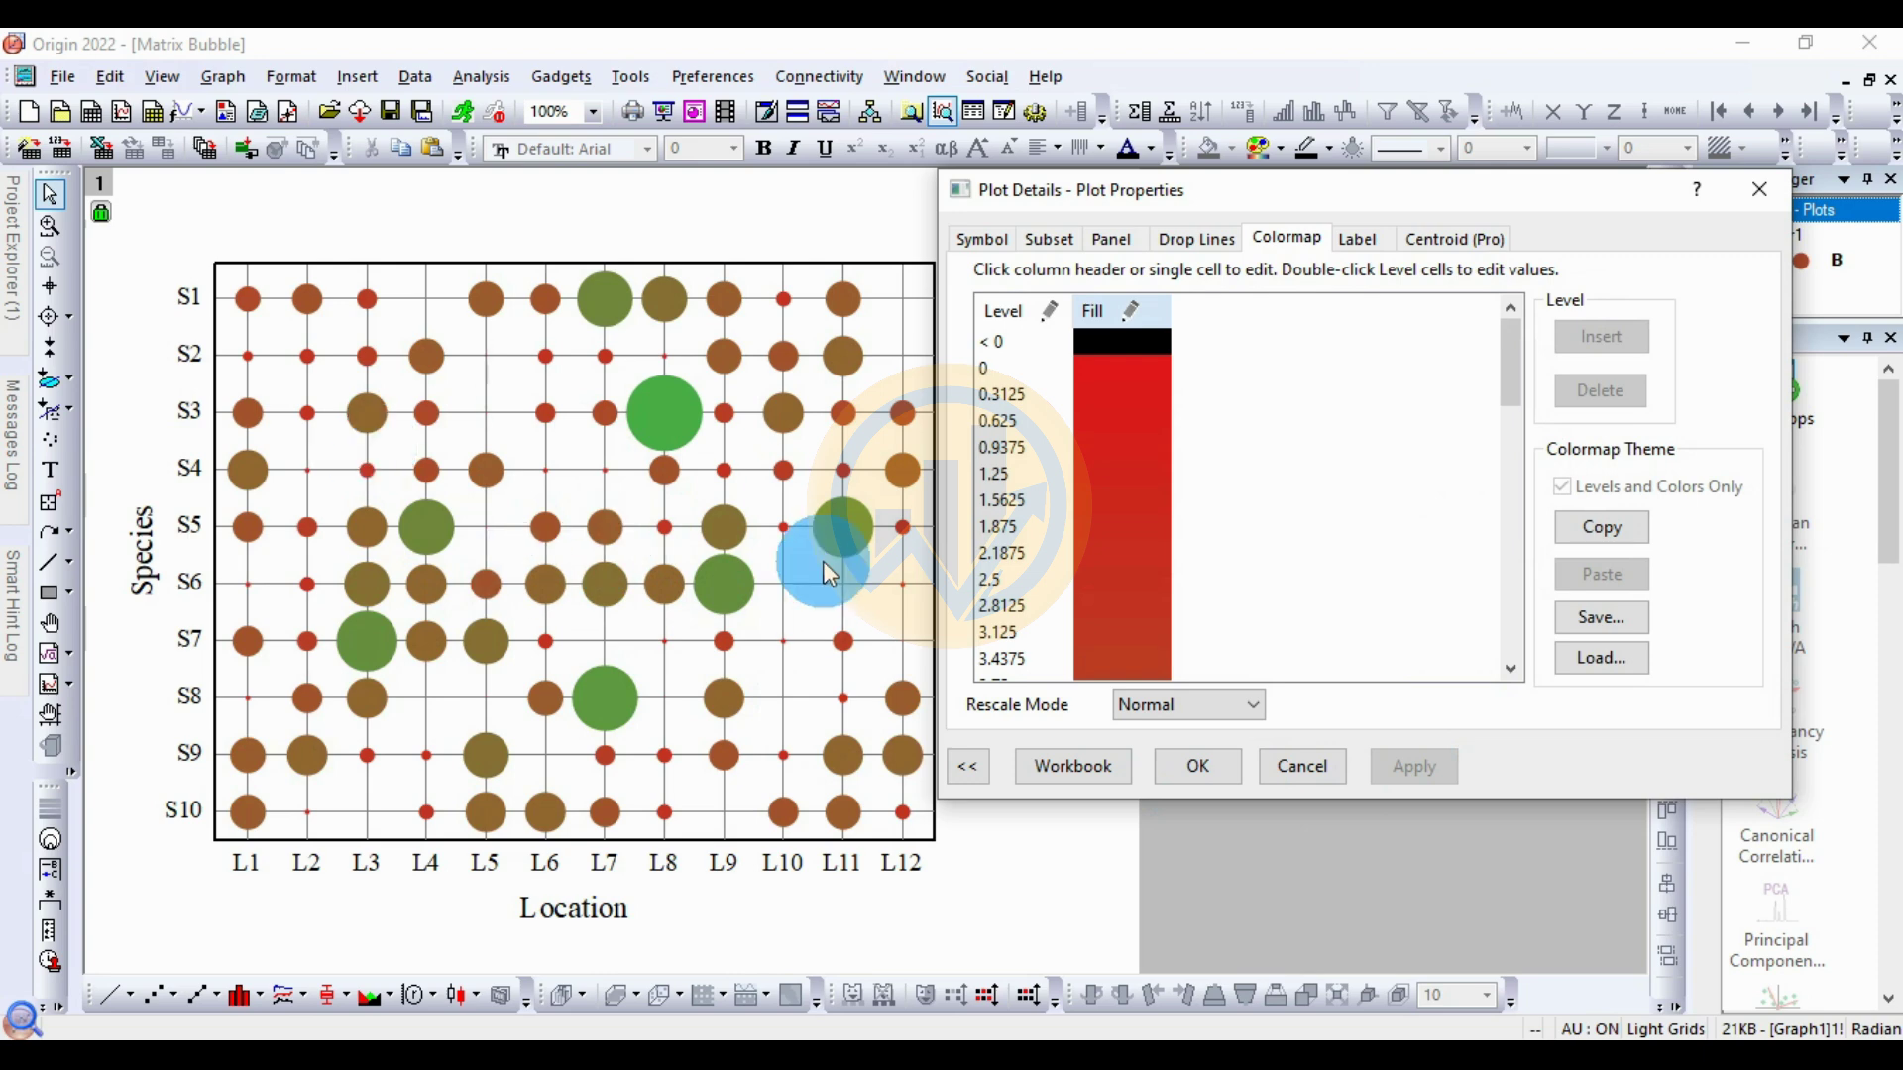
Step: Switch the fill to a three-colour red-white-green gradient and apply it
click(1127, 325)
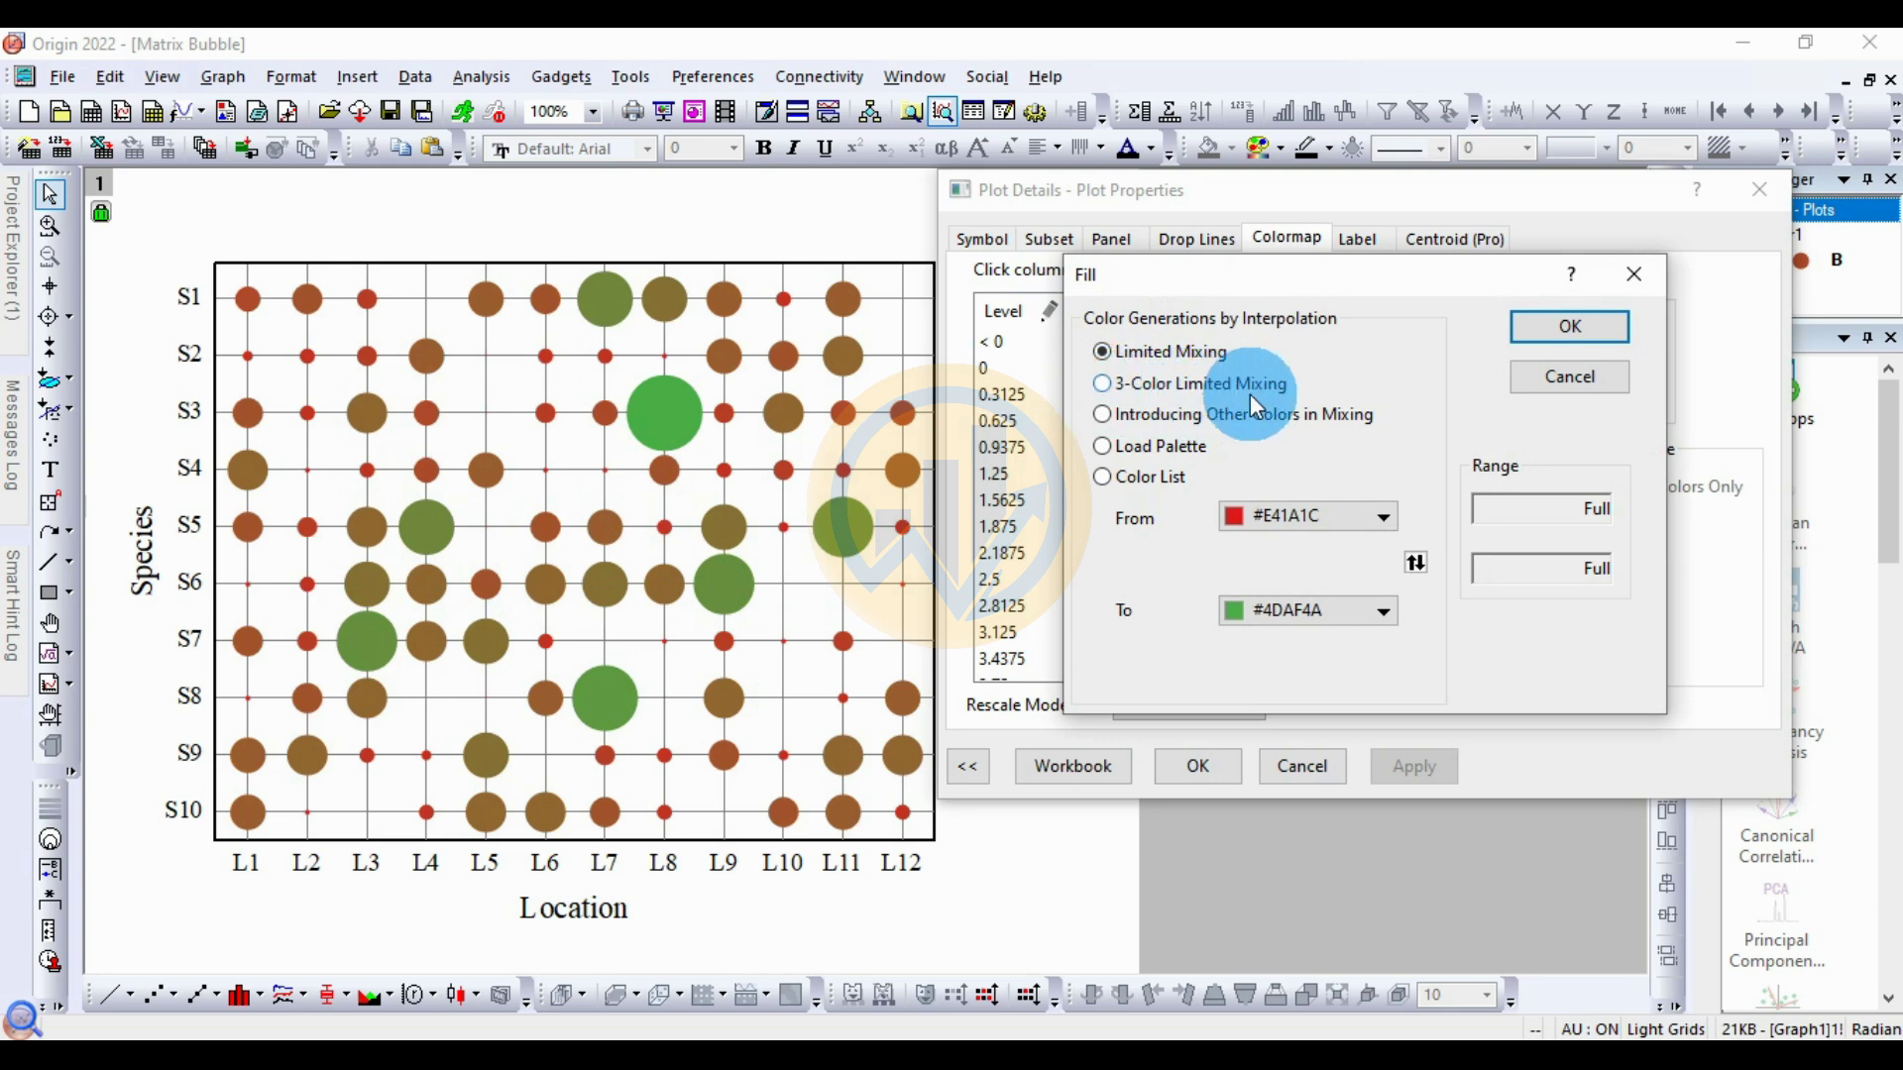
click(1211, 384)
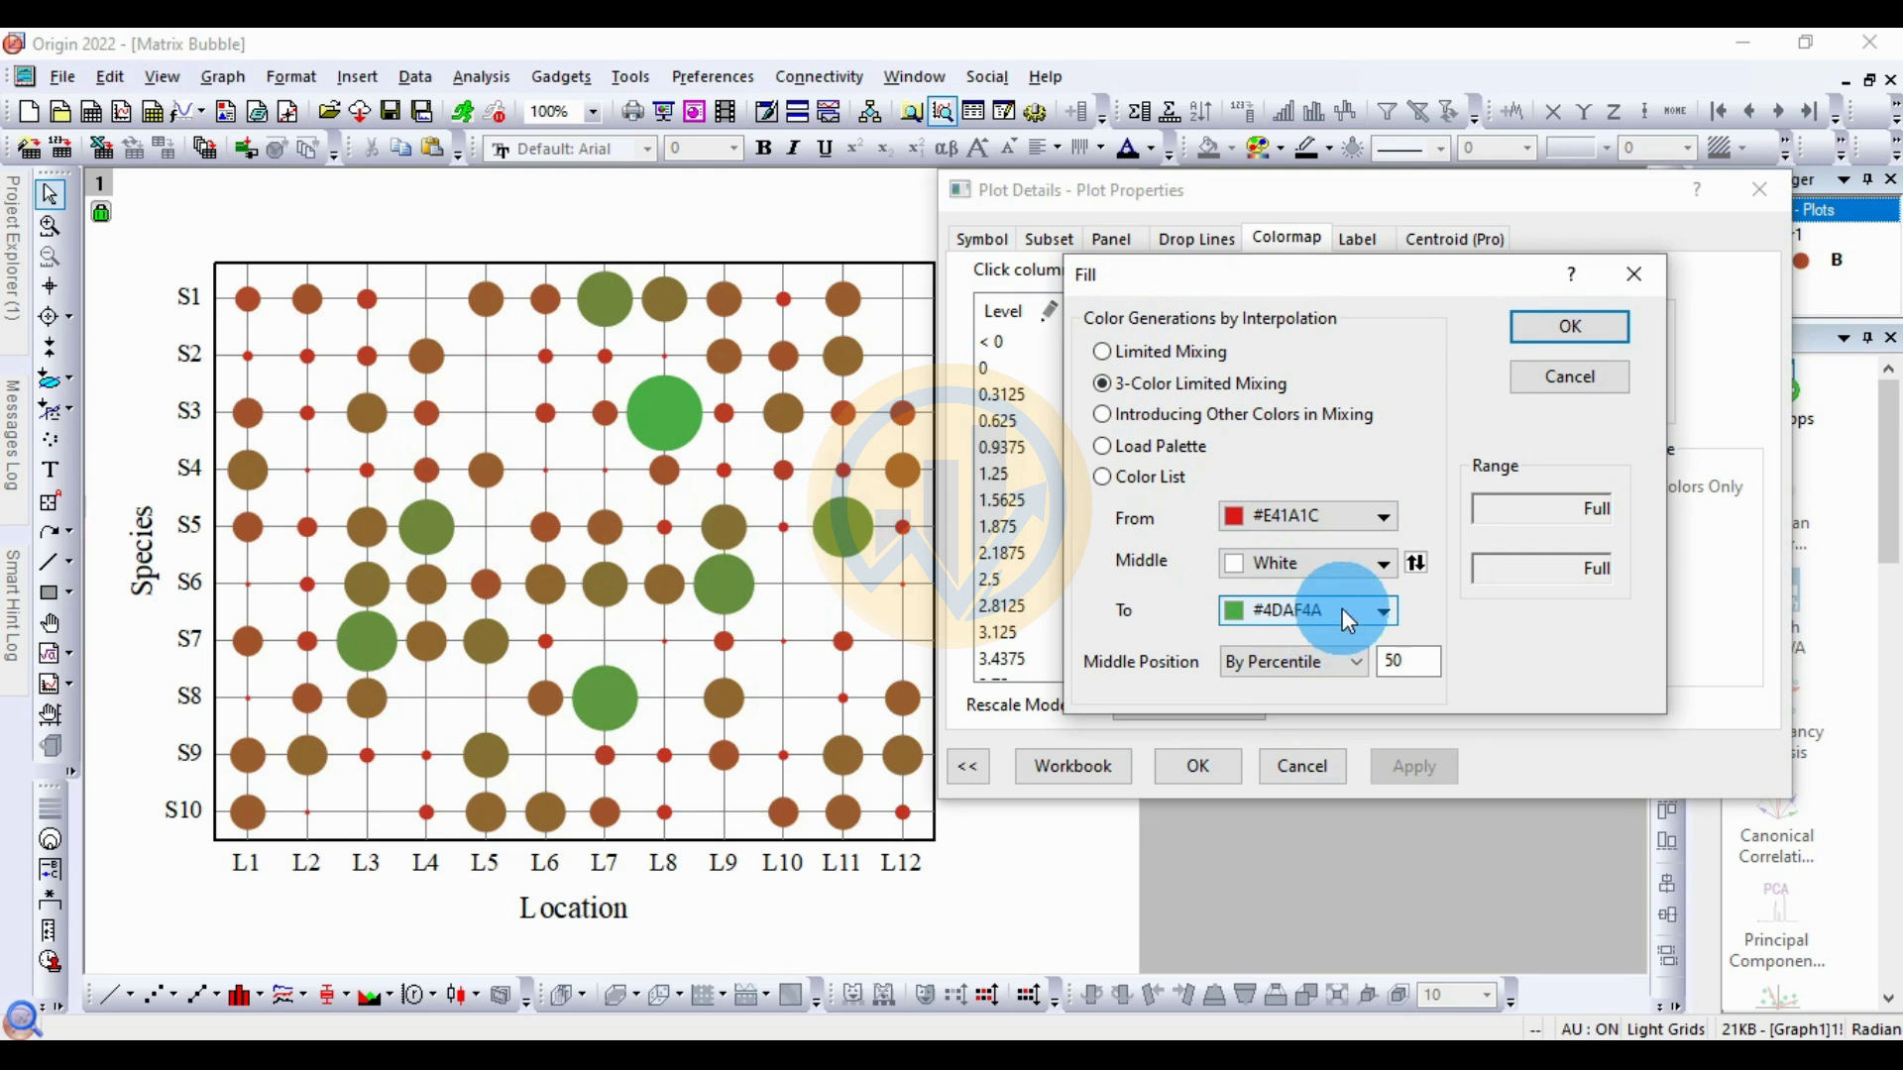
click(1563, 335)
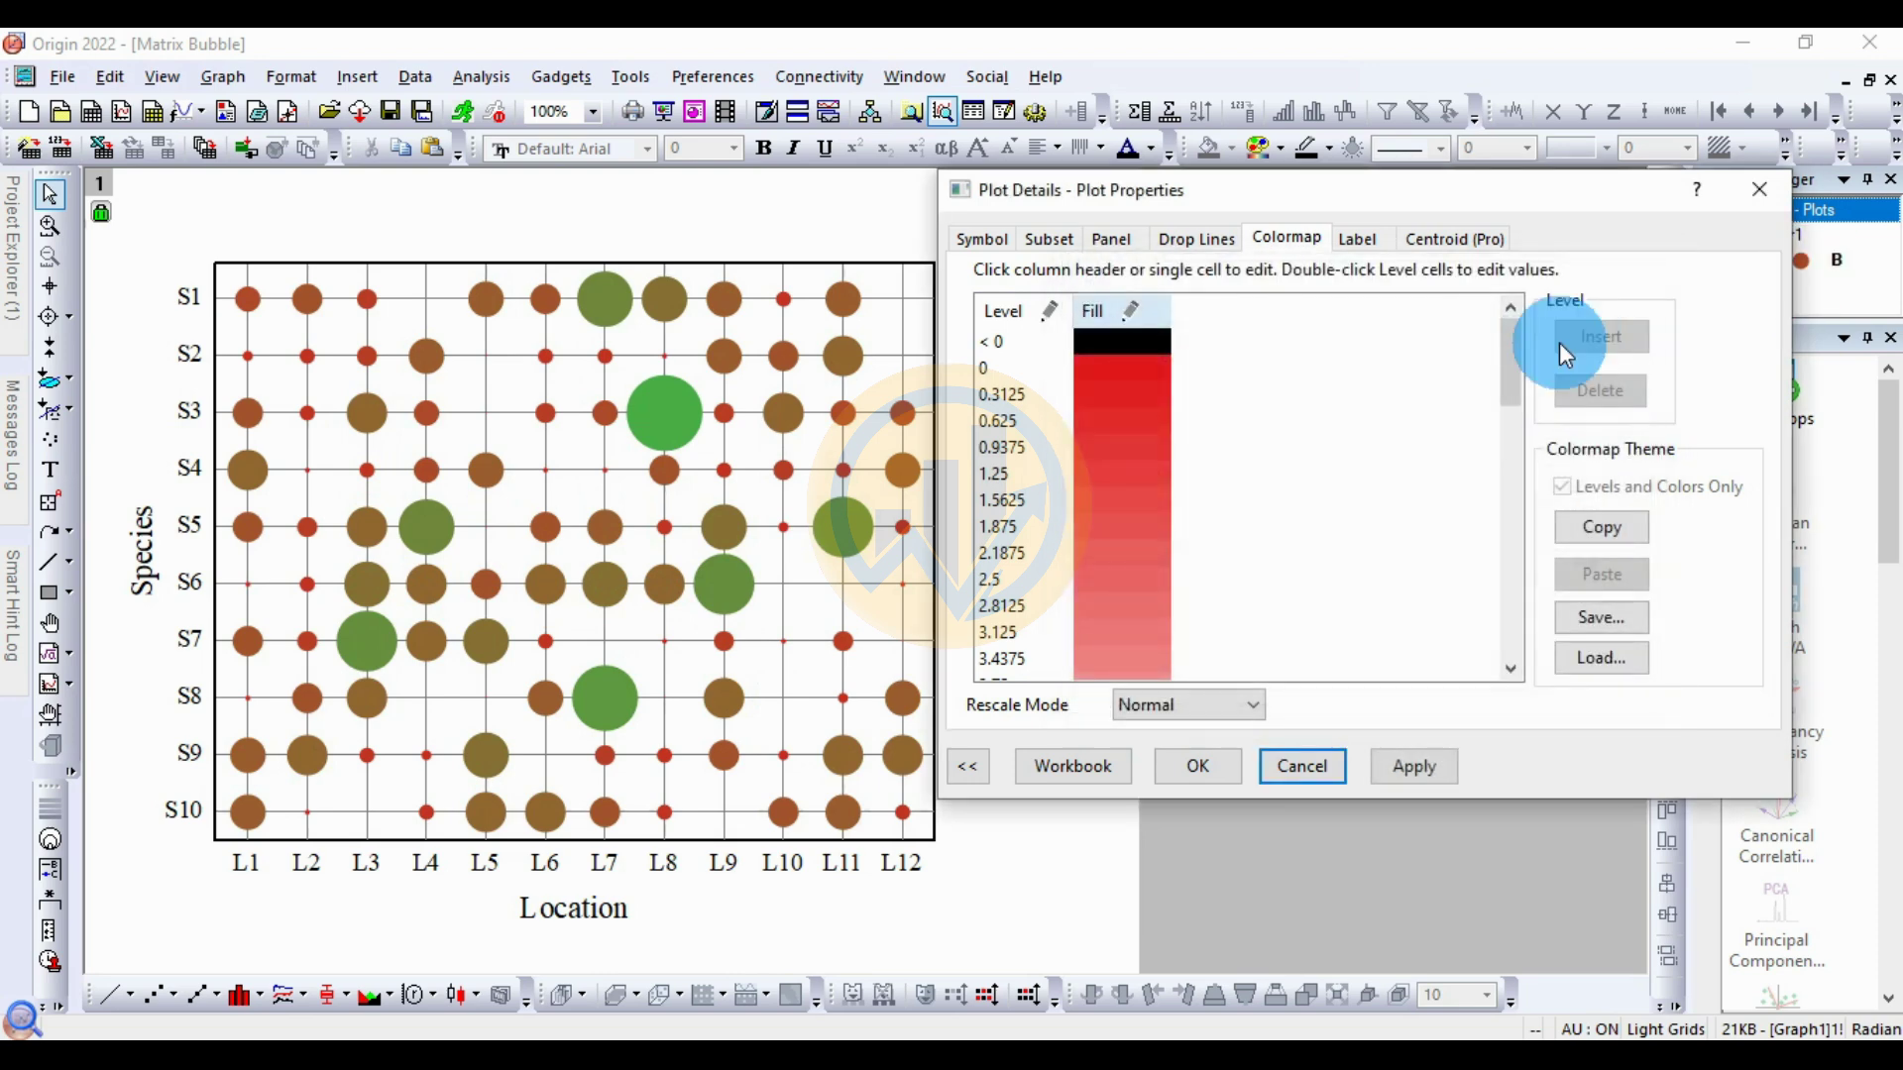
click(1437, 771)
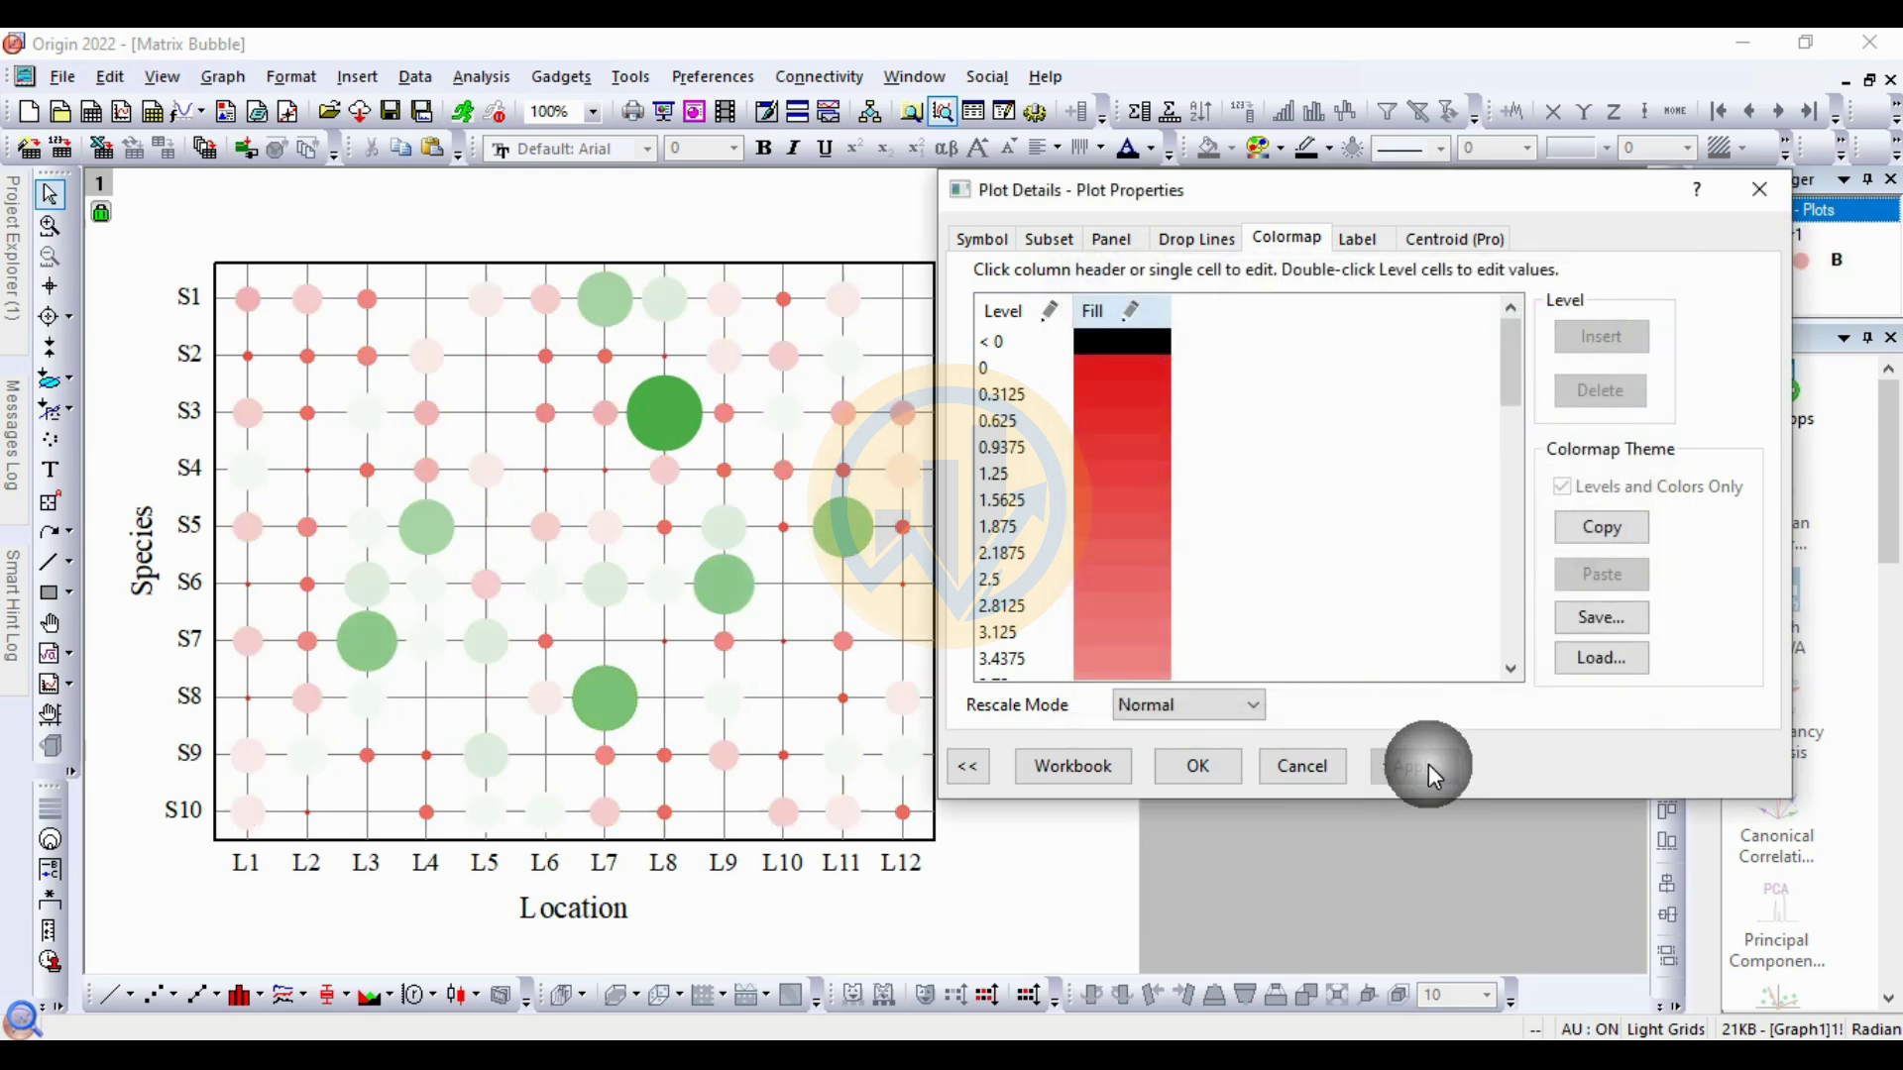
Step: Mix in other colours from #E41A1C to a new ending colour #4DAF4A and apply
click(1090, 325)
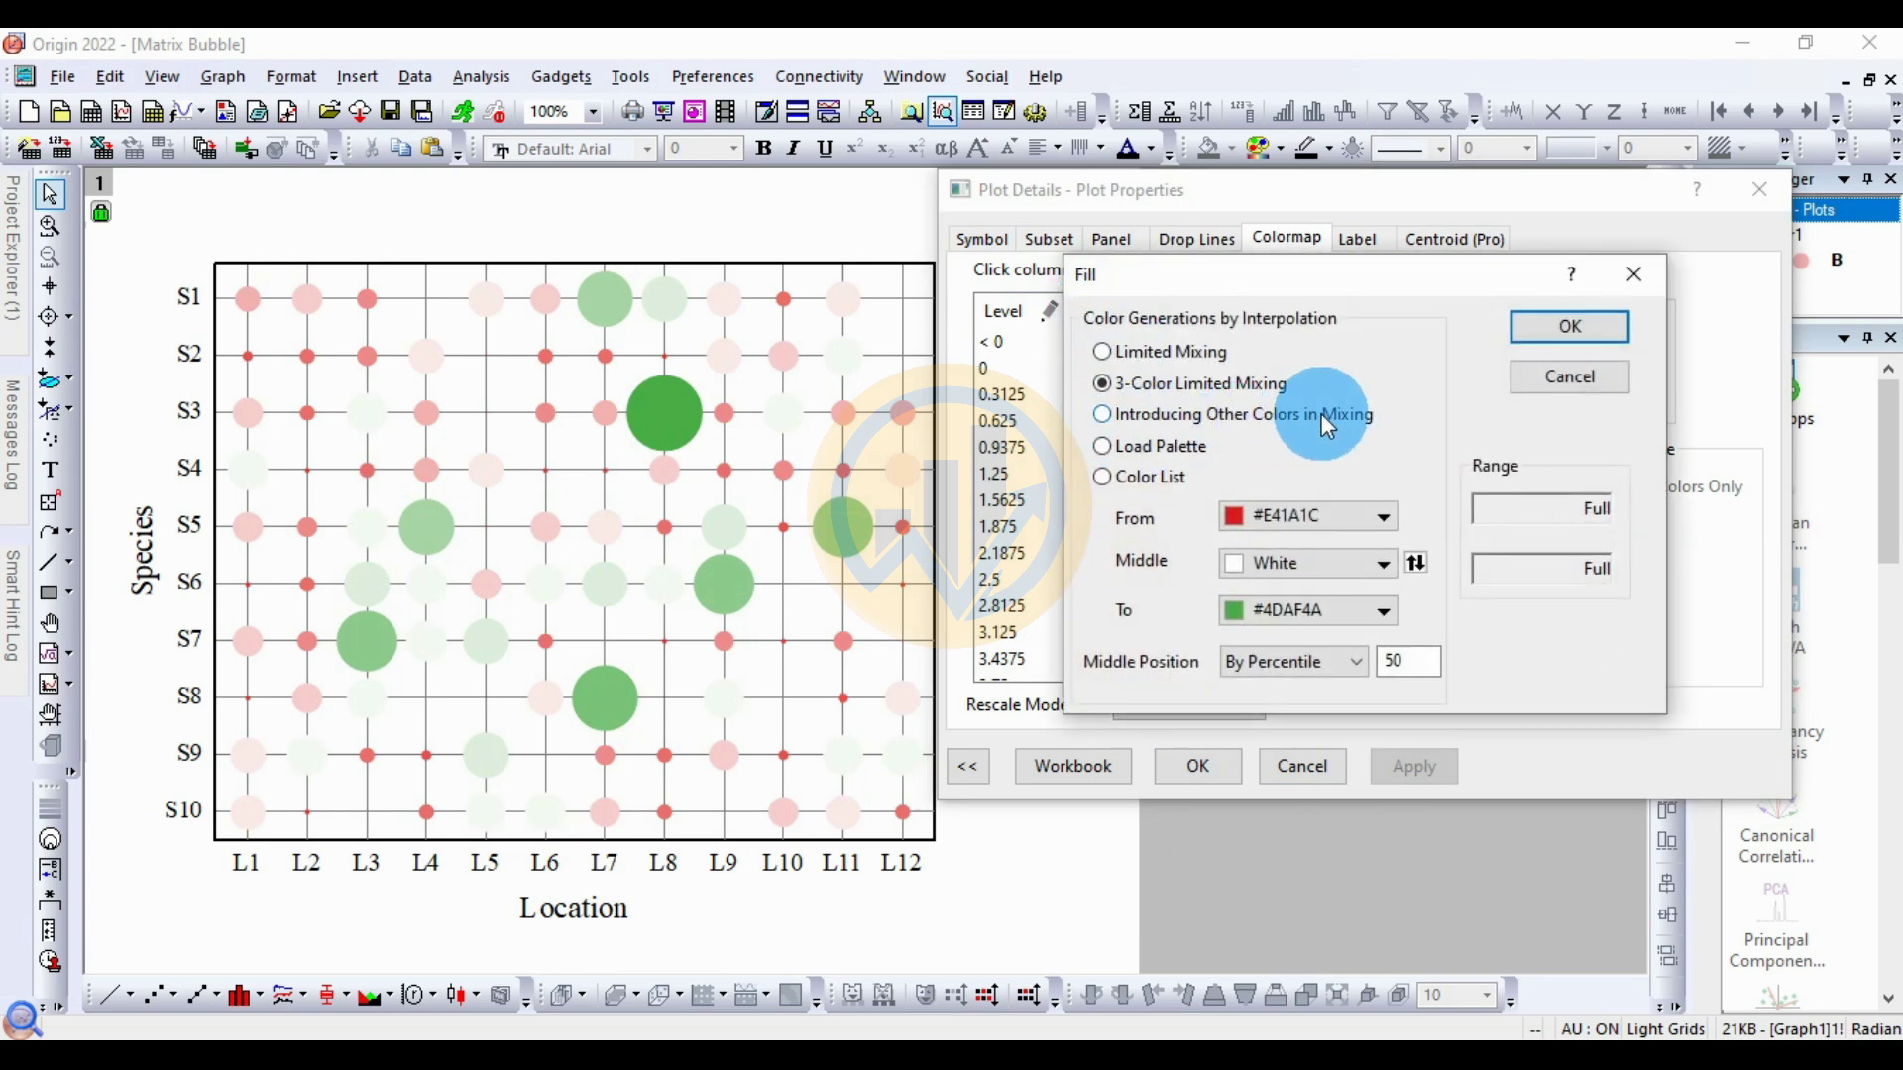
click(1146, 421)
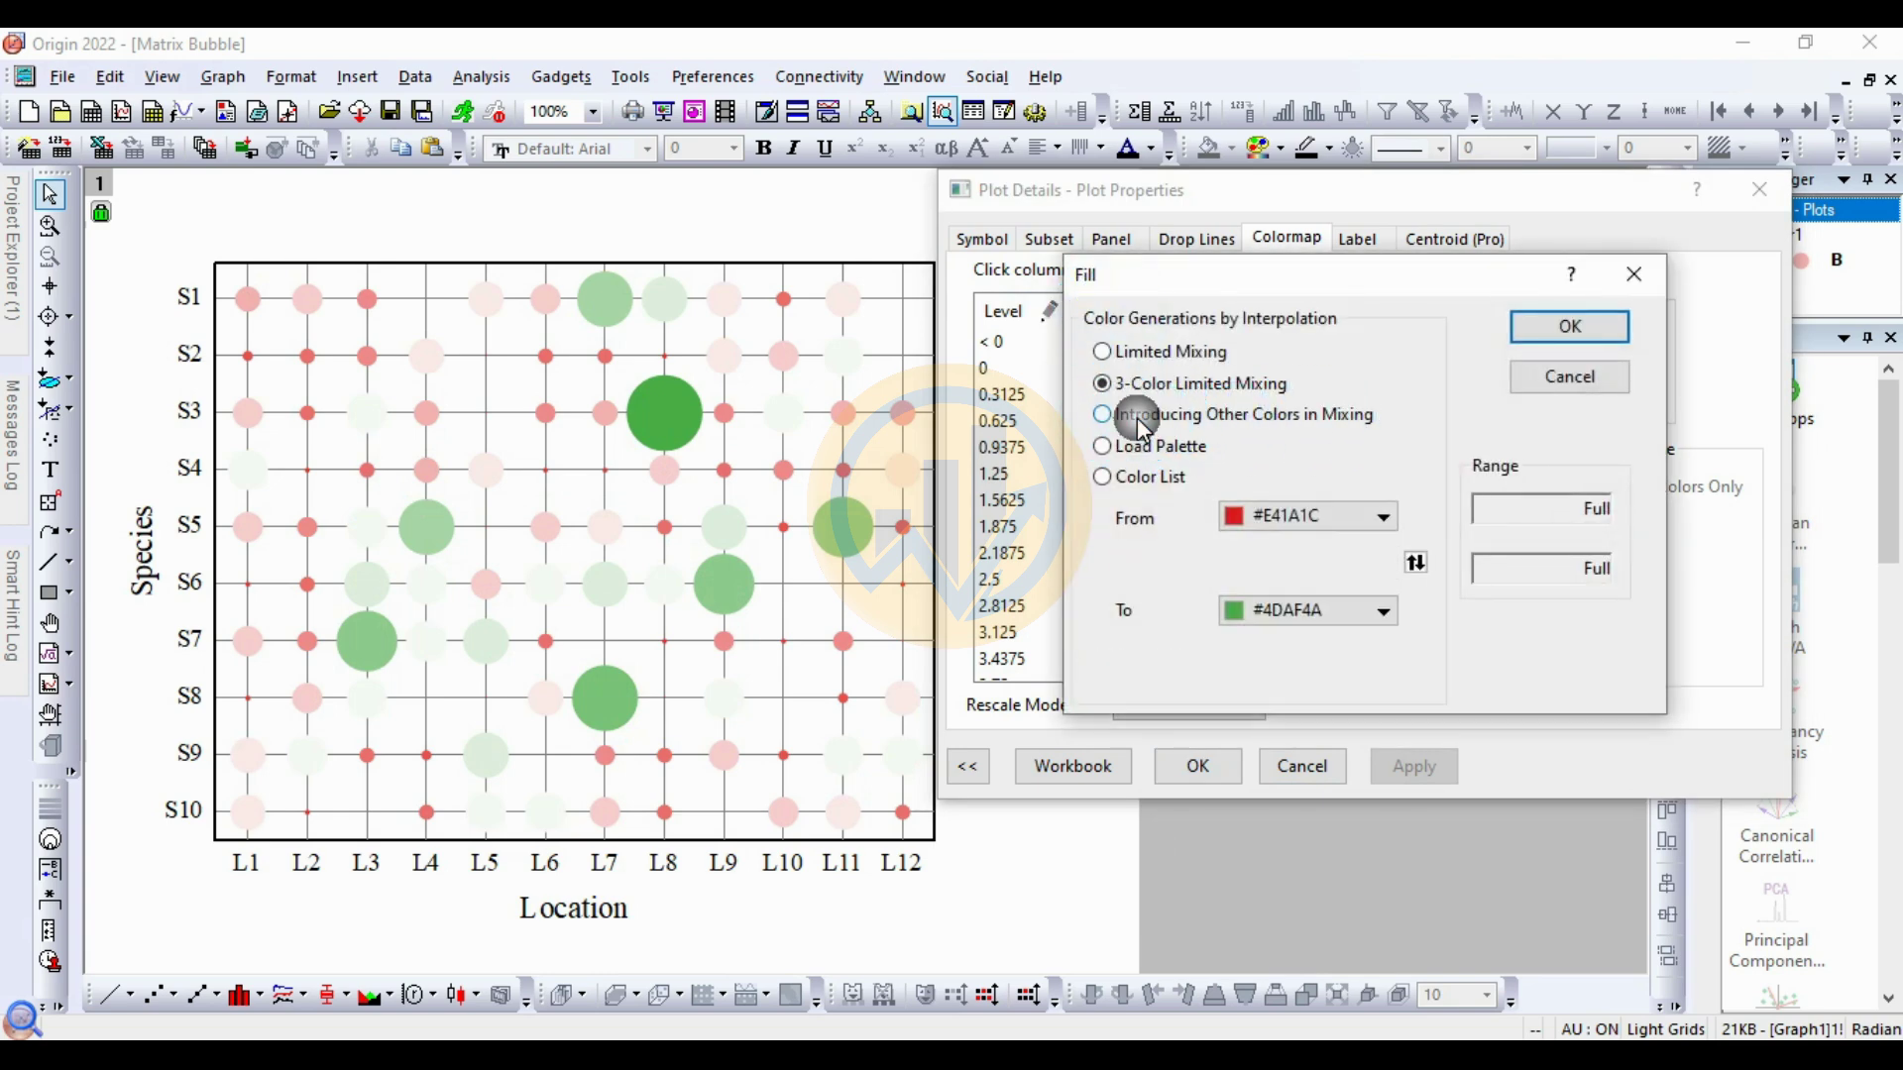
click(1385, 517)
click(1387, 514)
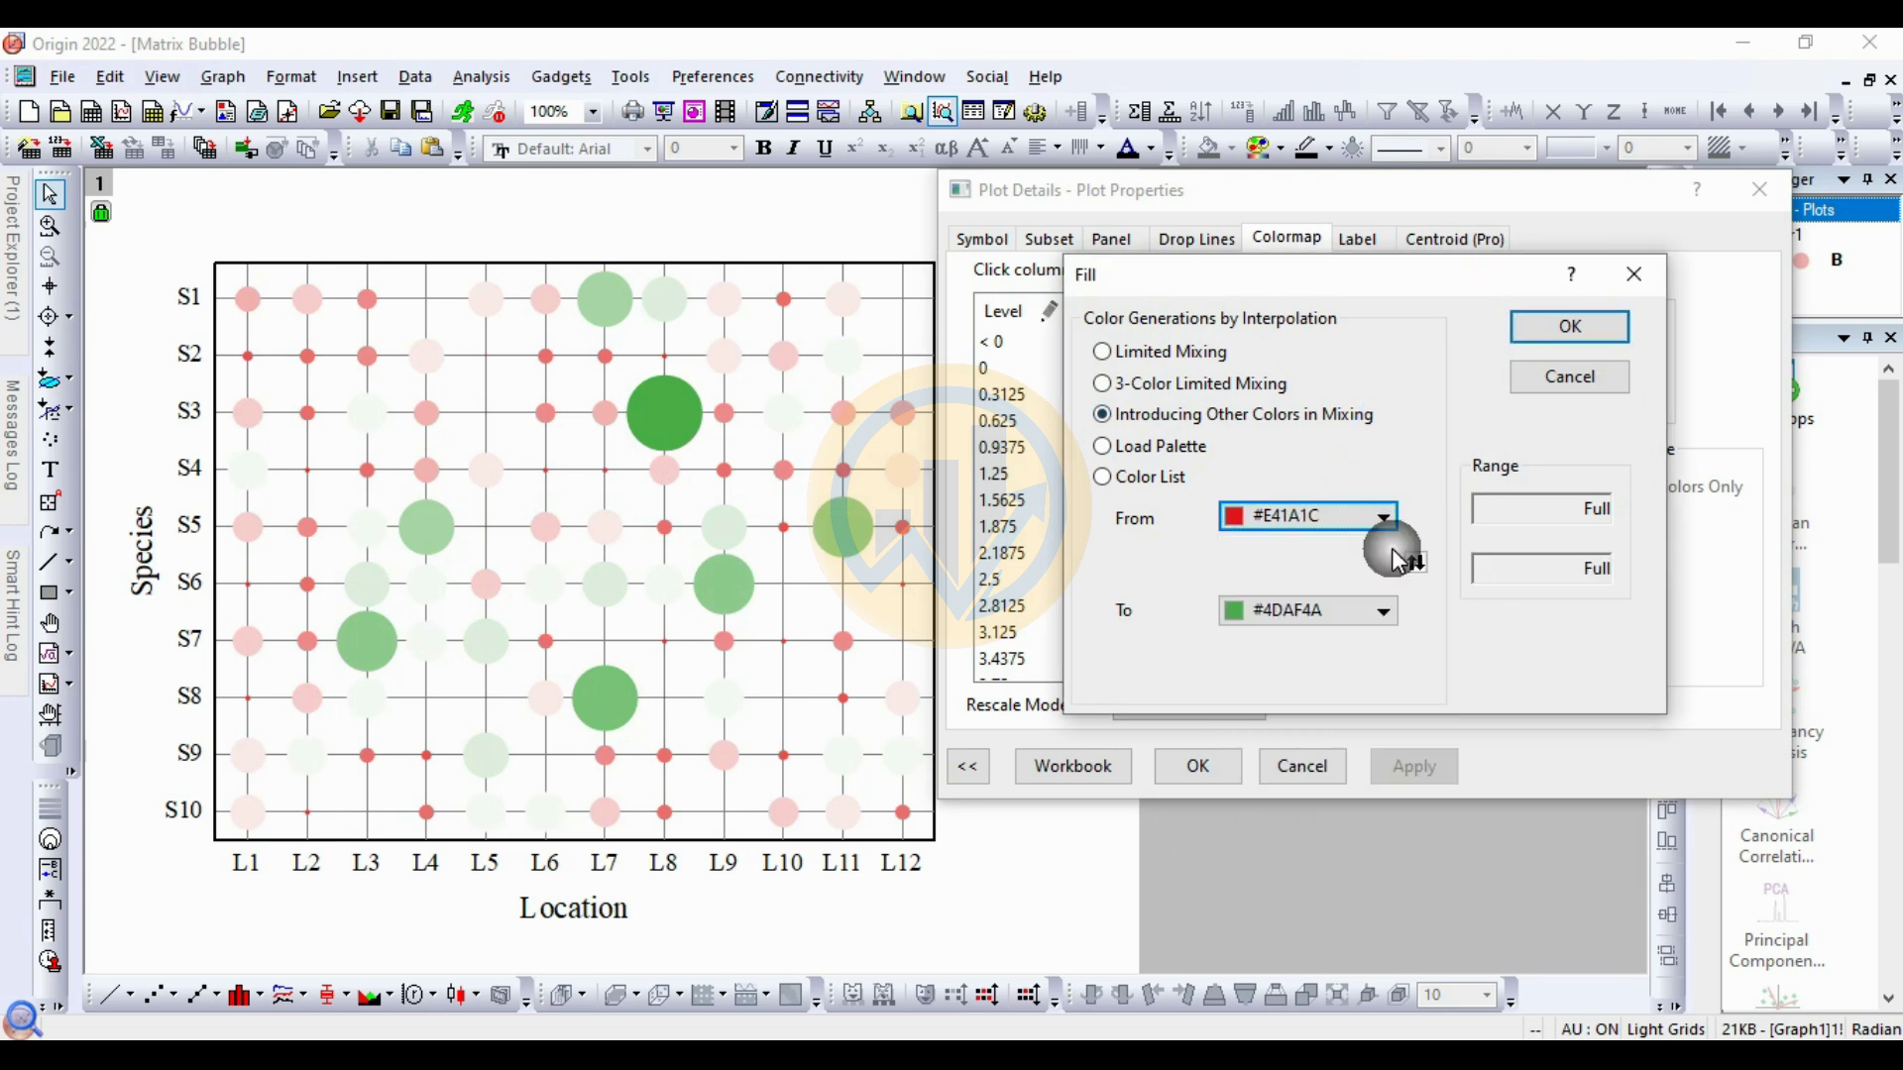
click(1386, 614)
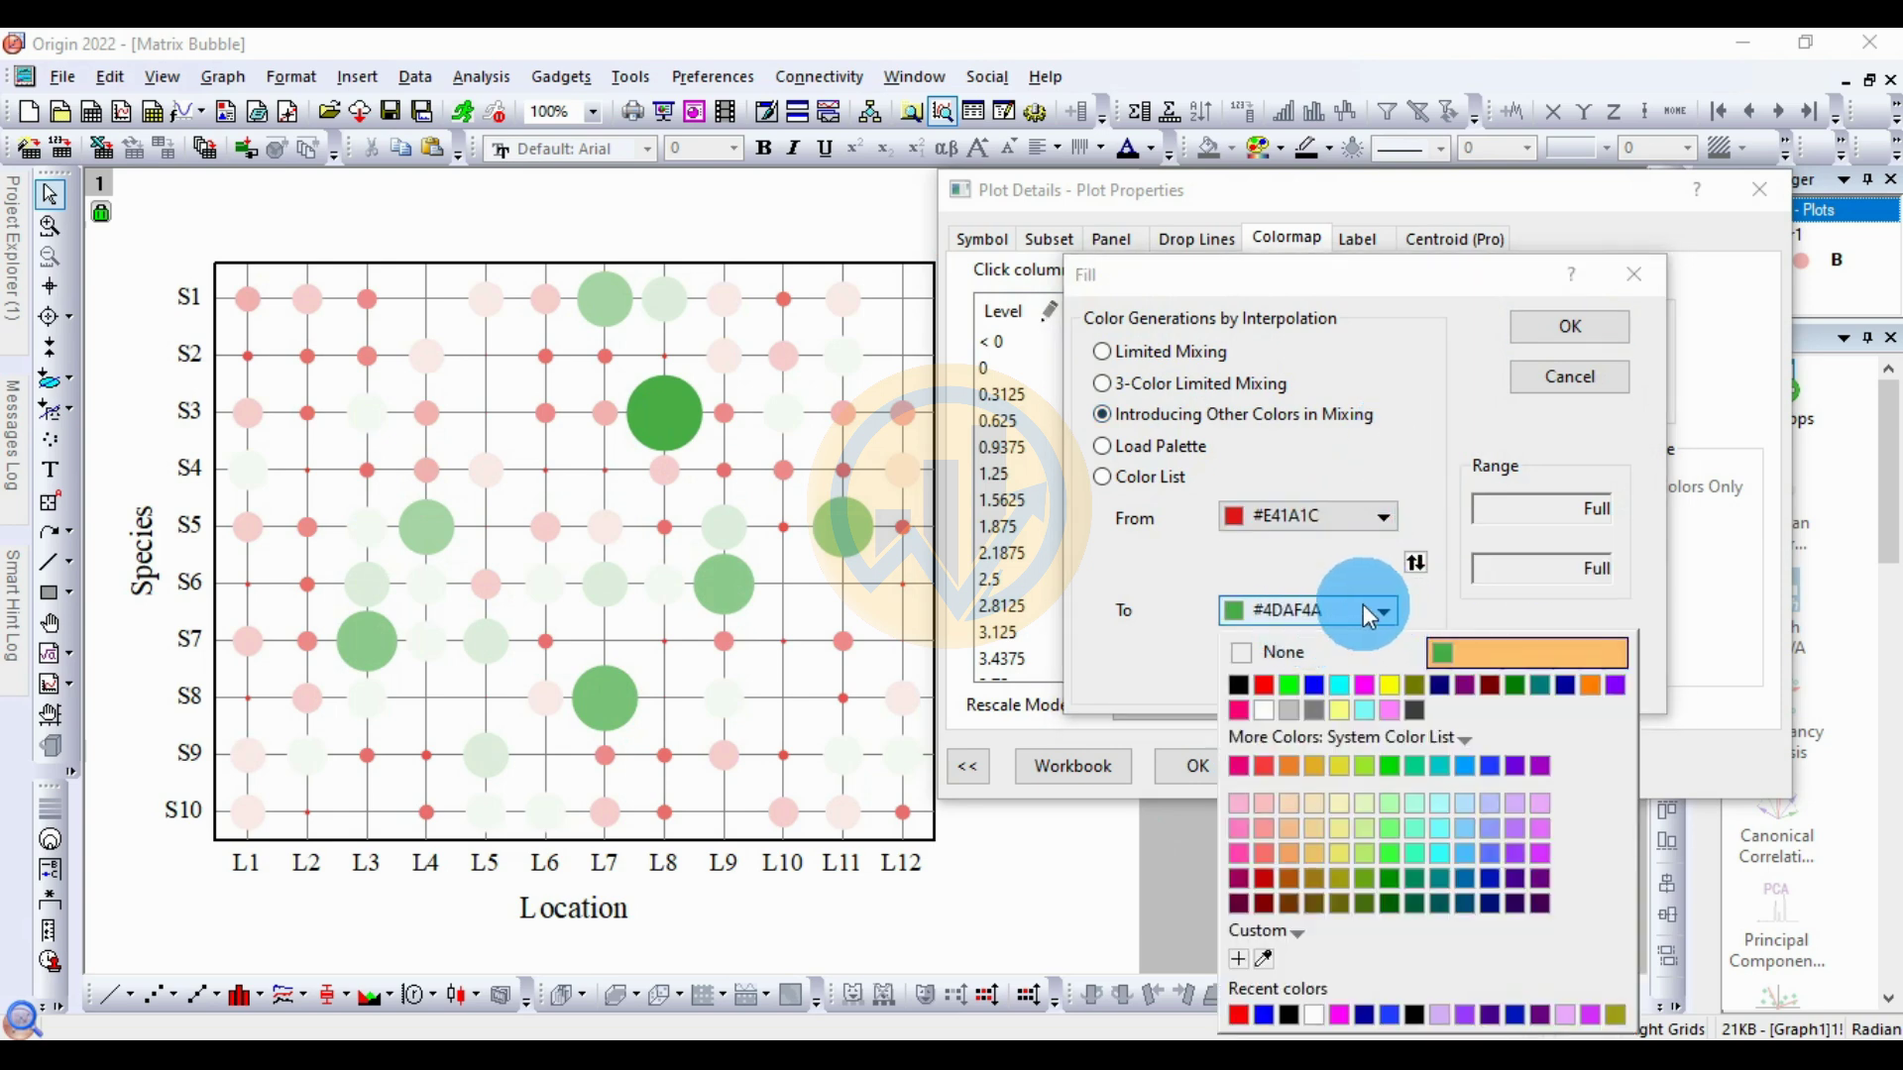
click(1367, 585)
click(1568, 326)
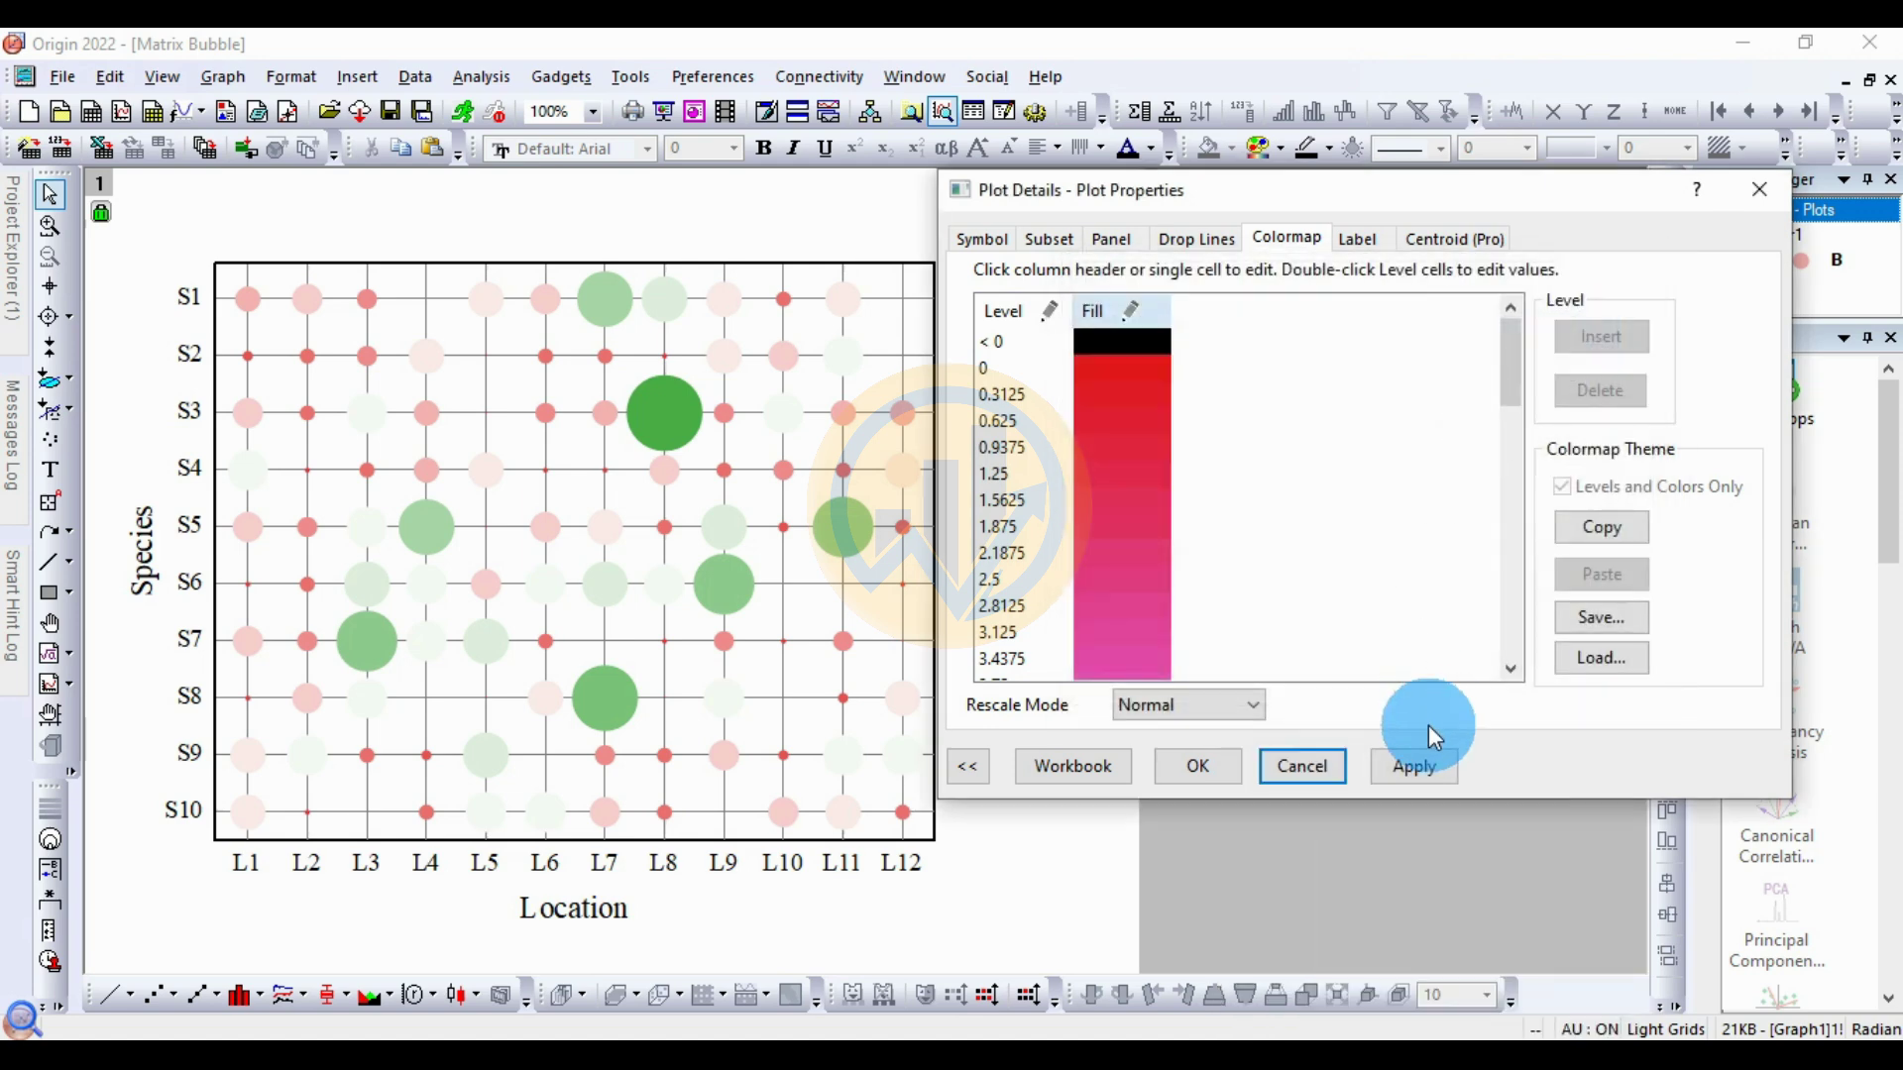
click(1414, 766)
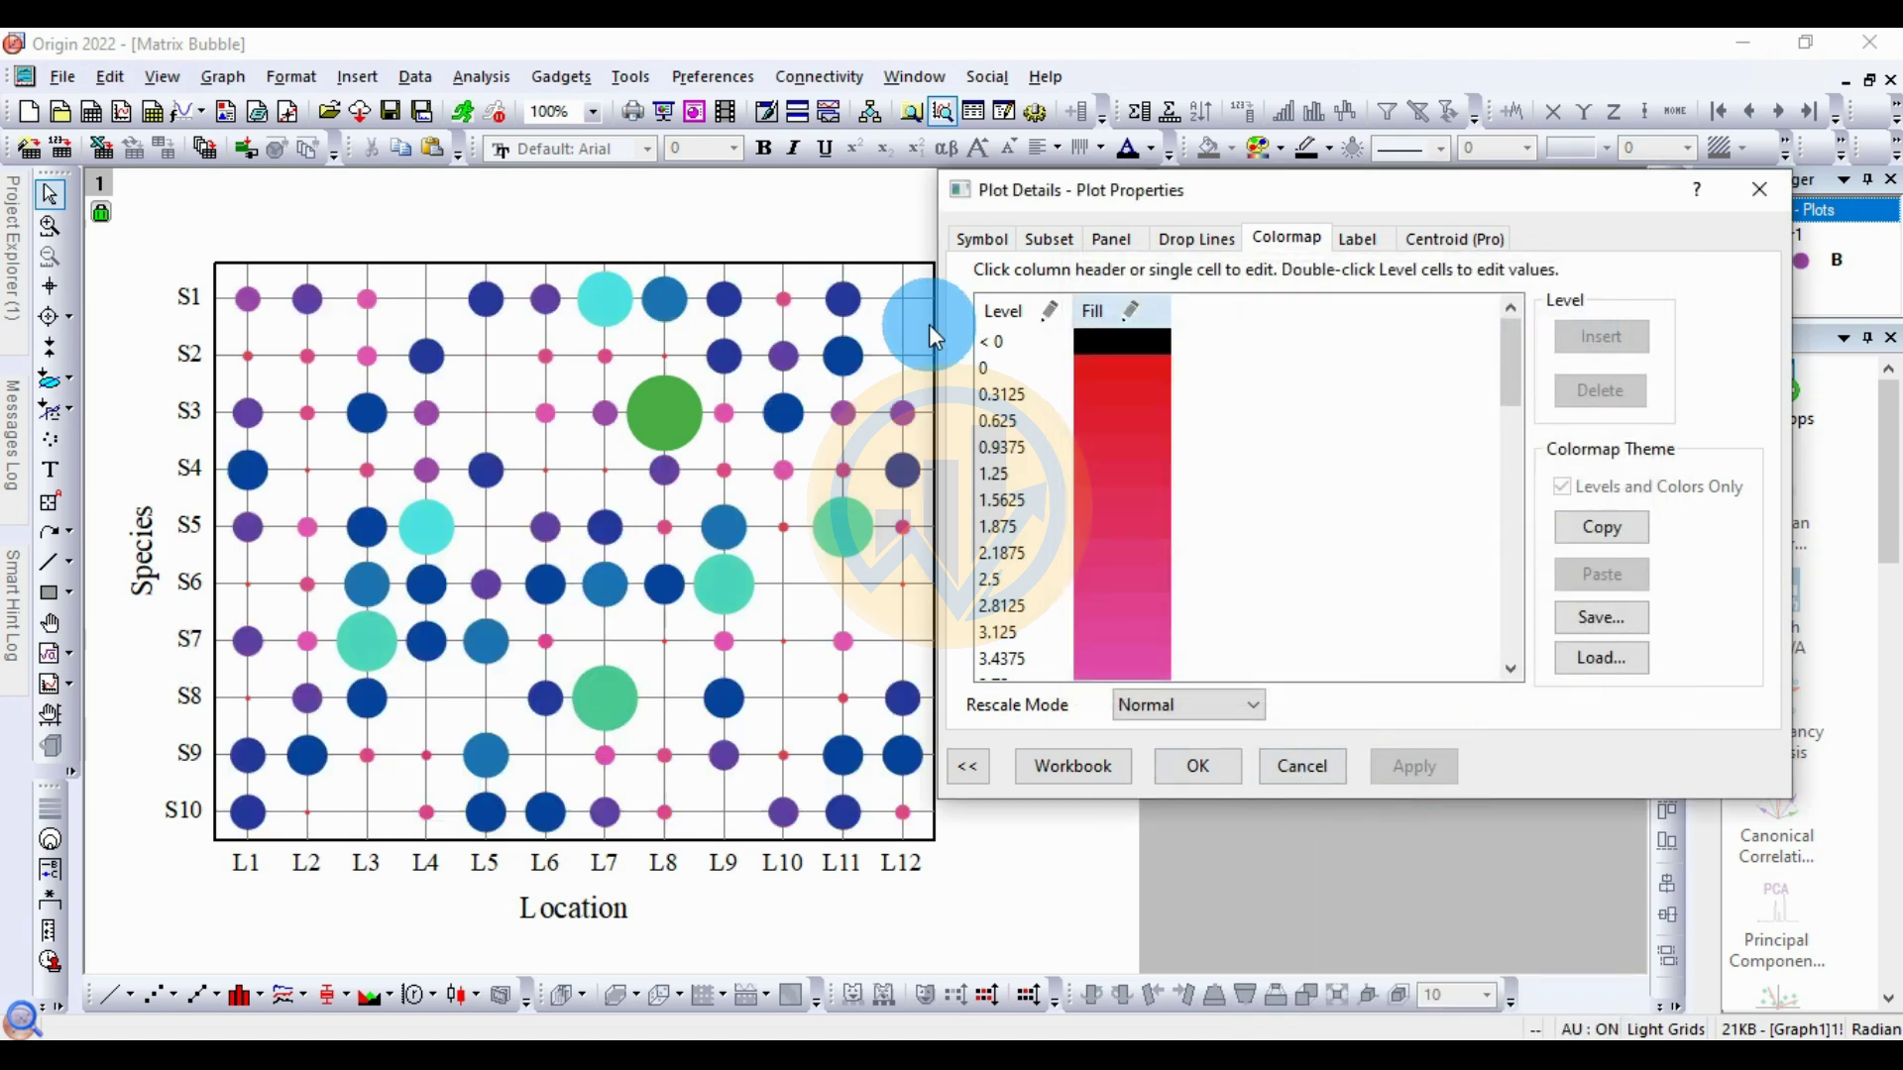
click(1112, 323)
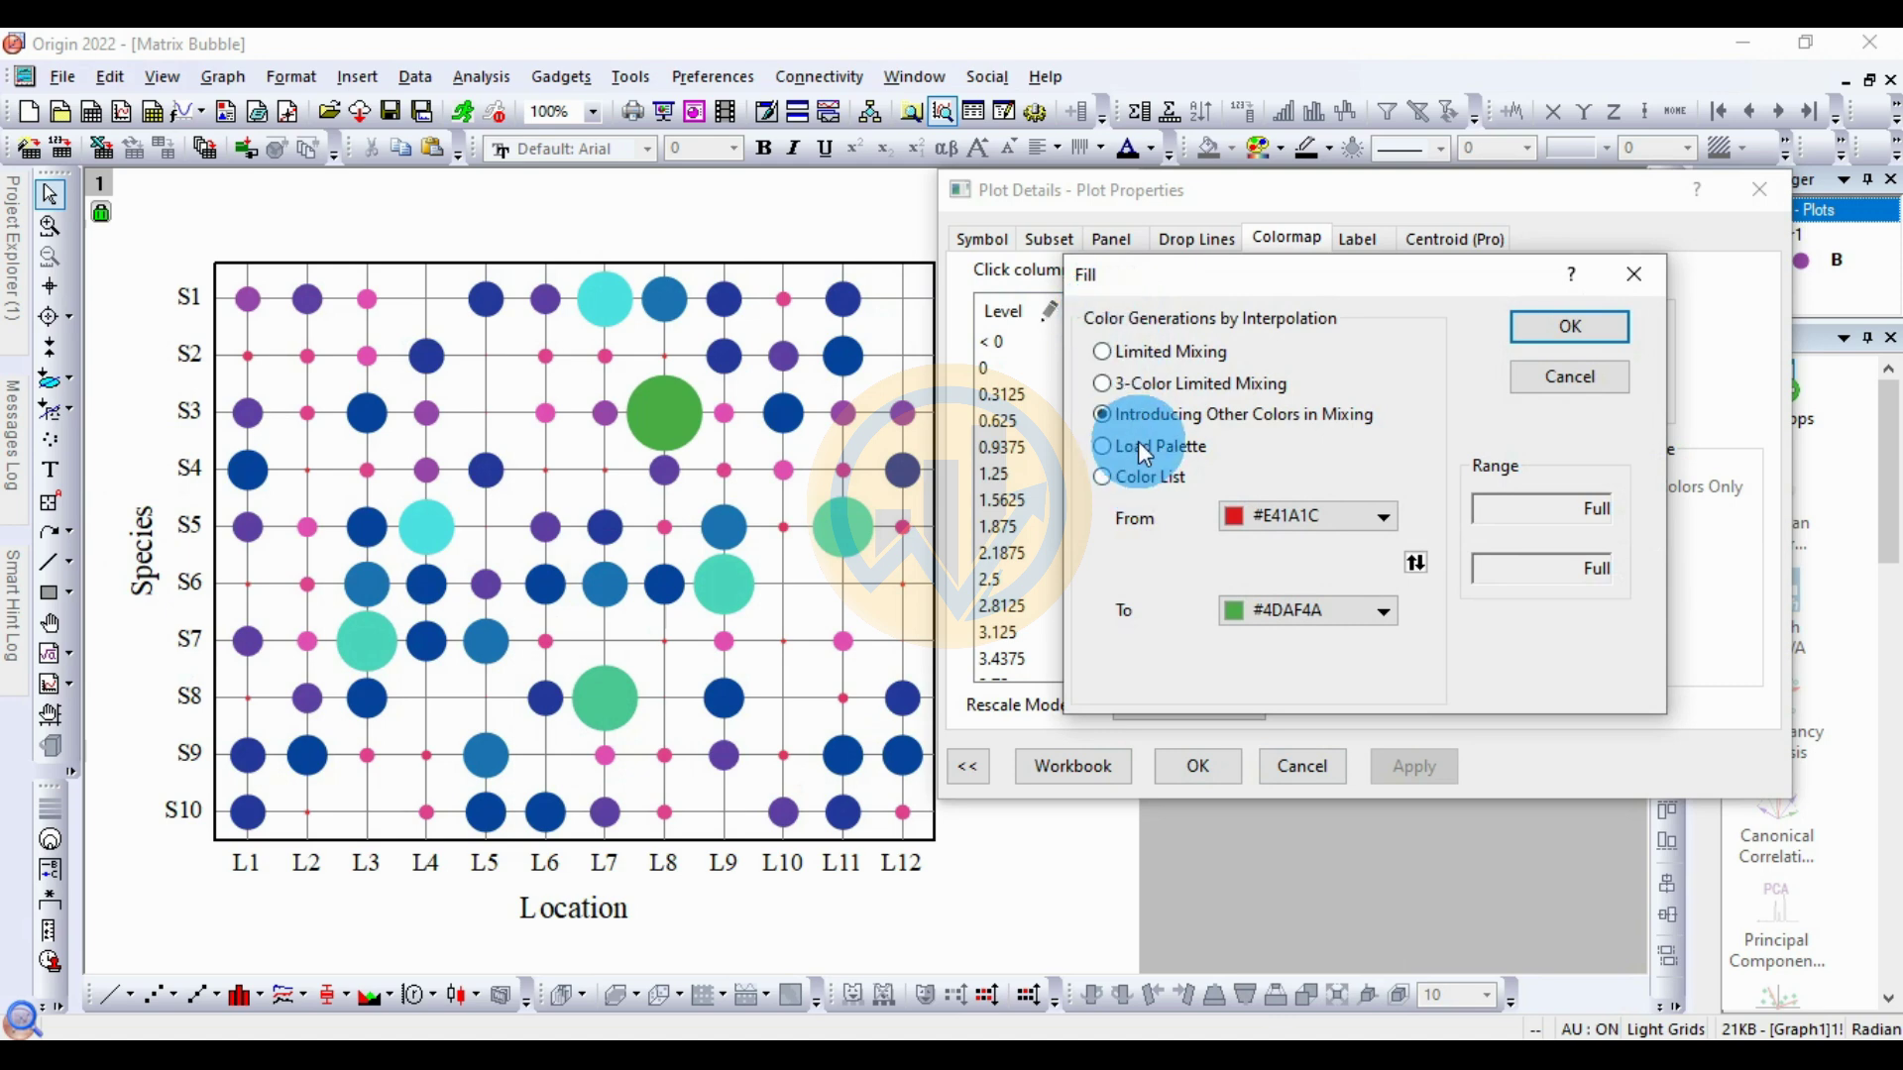
Step: Load the HeatmapBio palette as the bubble fill and apply it, shading dark red through black to green
click(1161, 448)
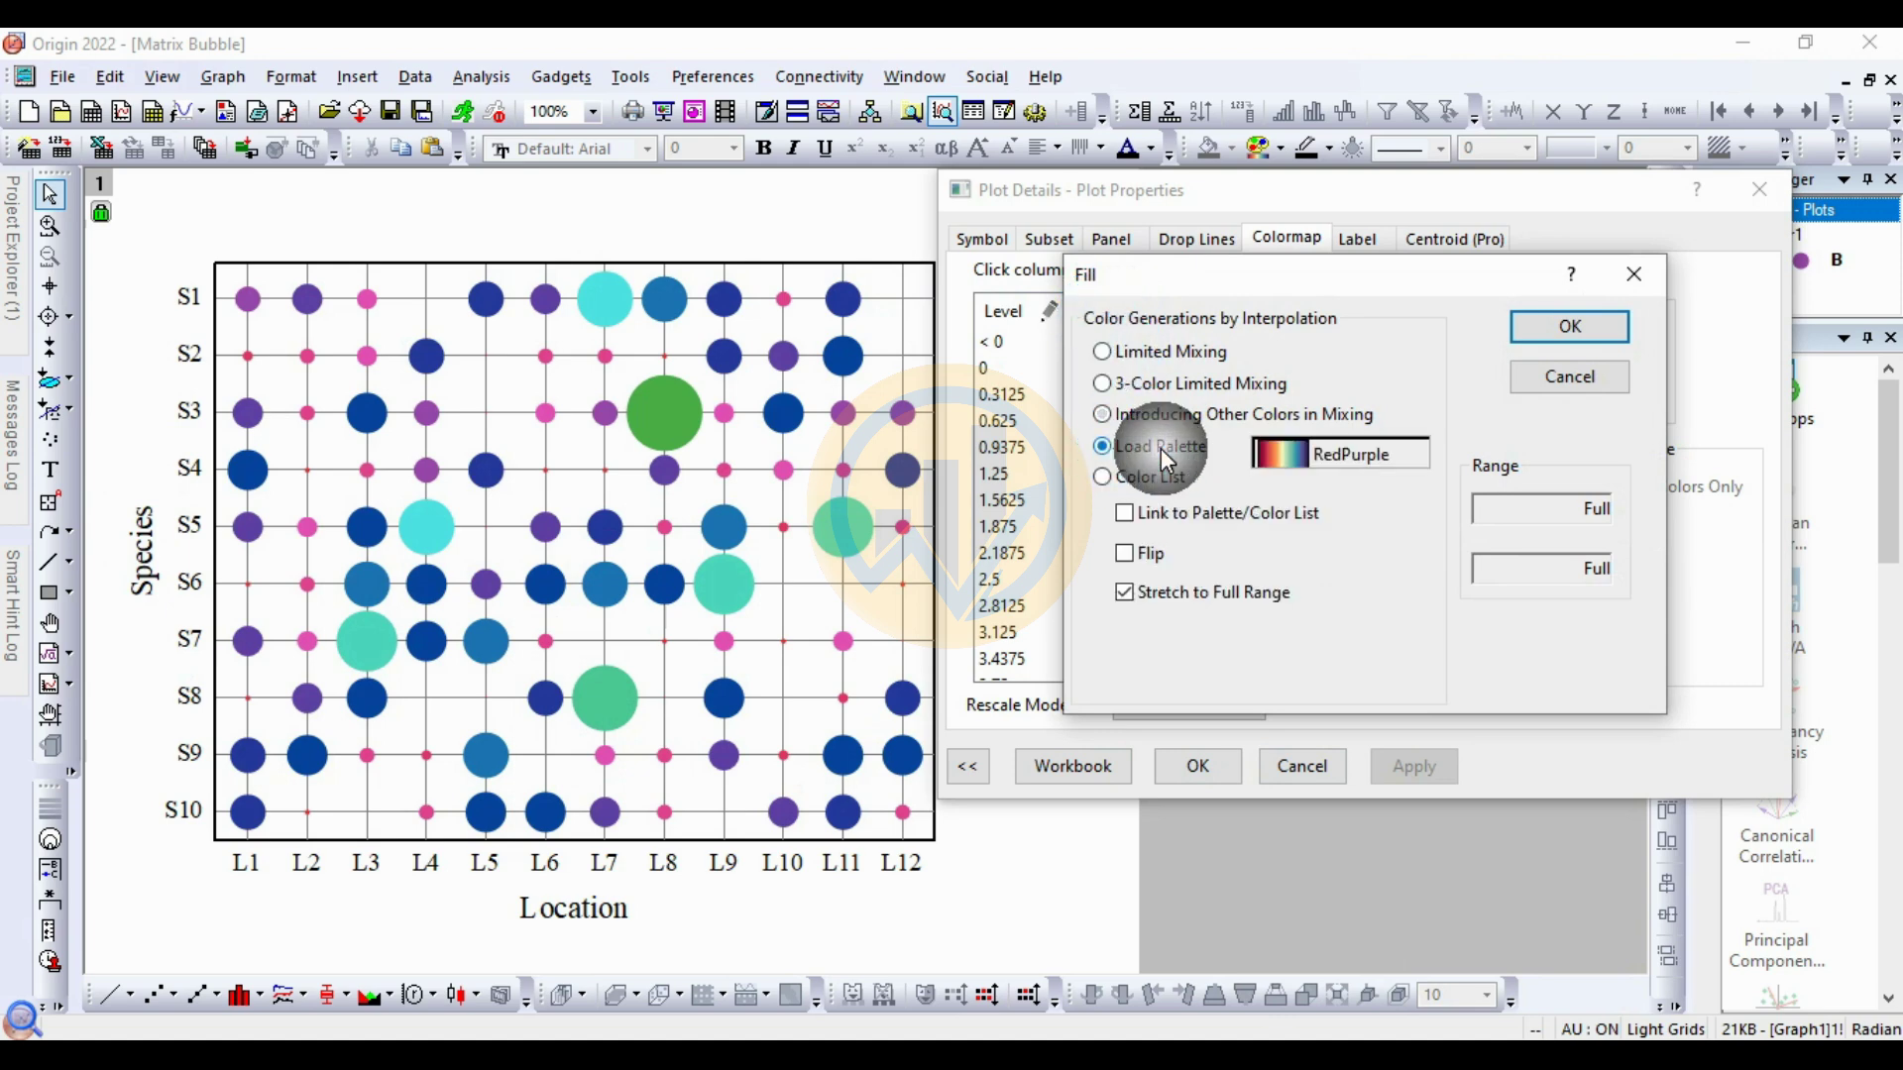
click(1347, 451)
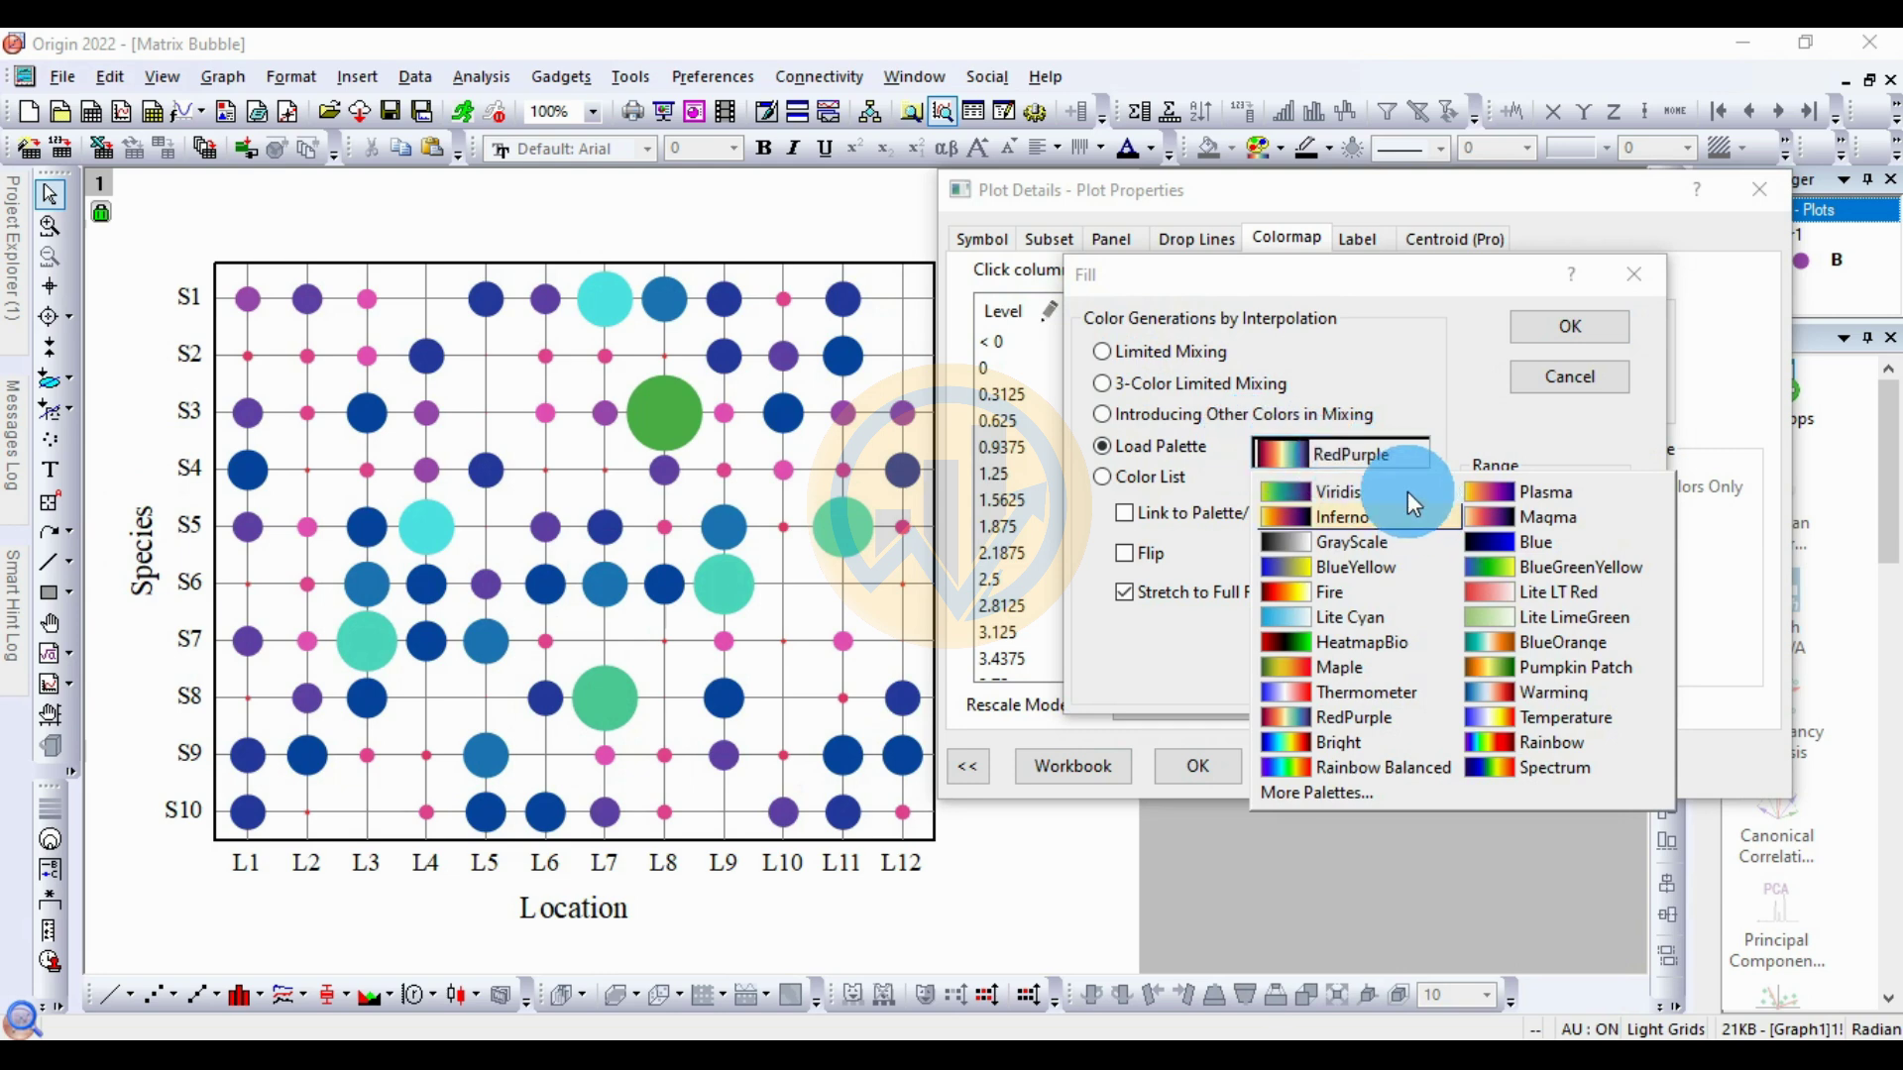
click(1401, 645)
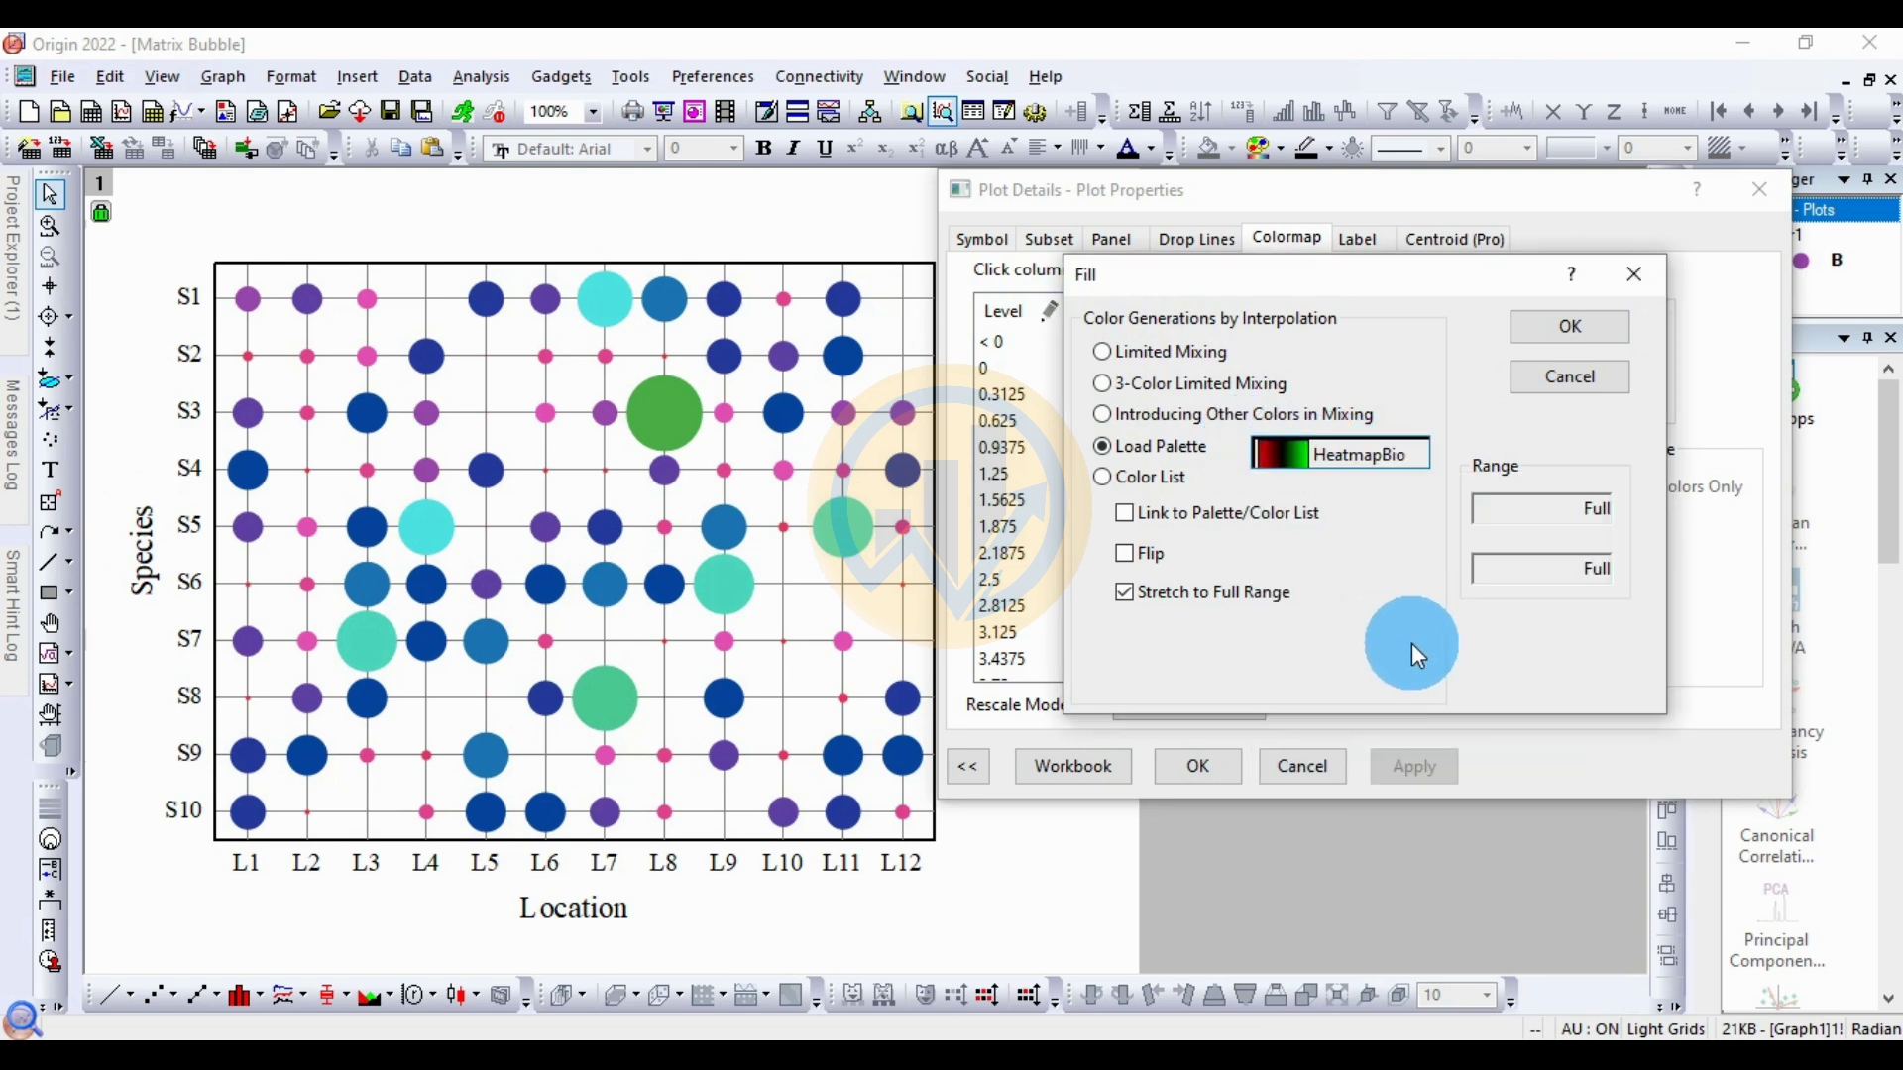
click(1567, 329)
click(1445, 766)
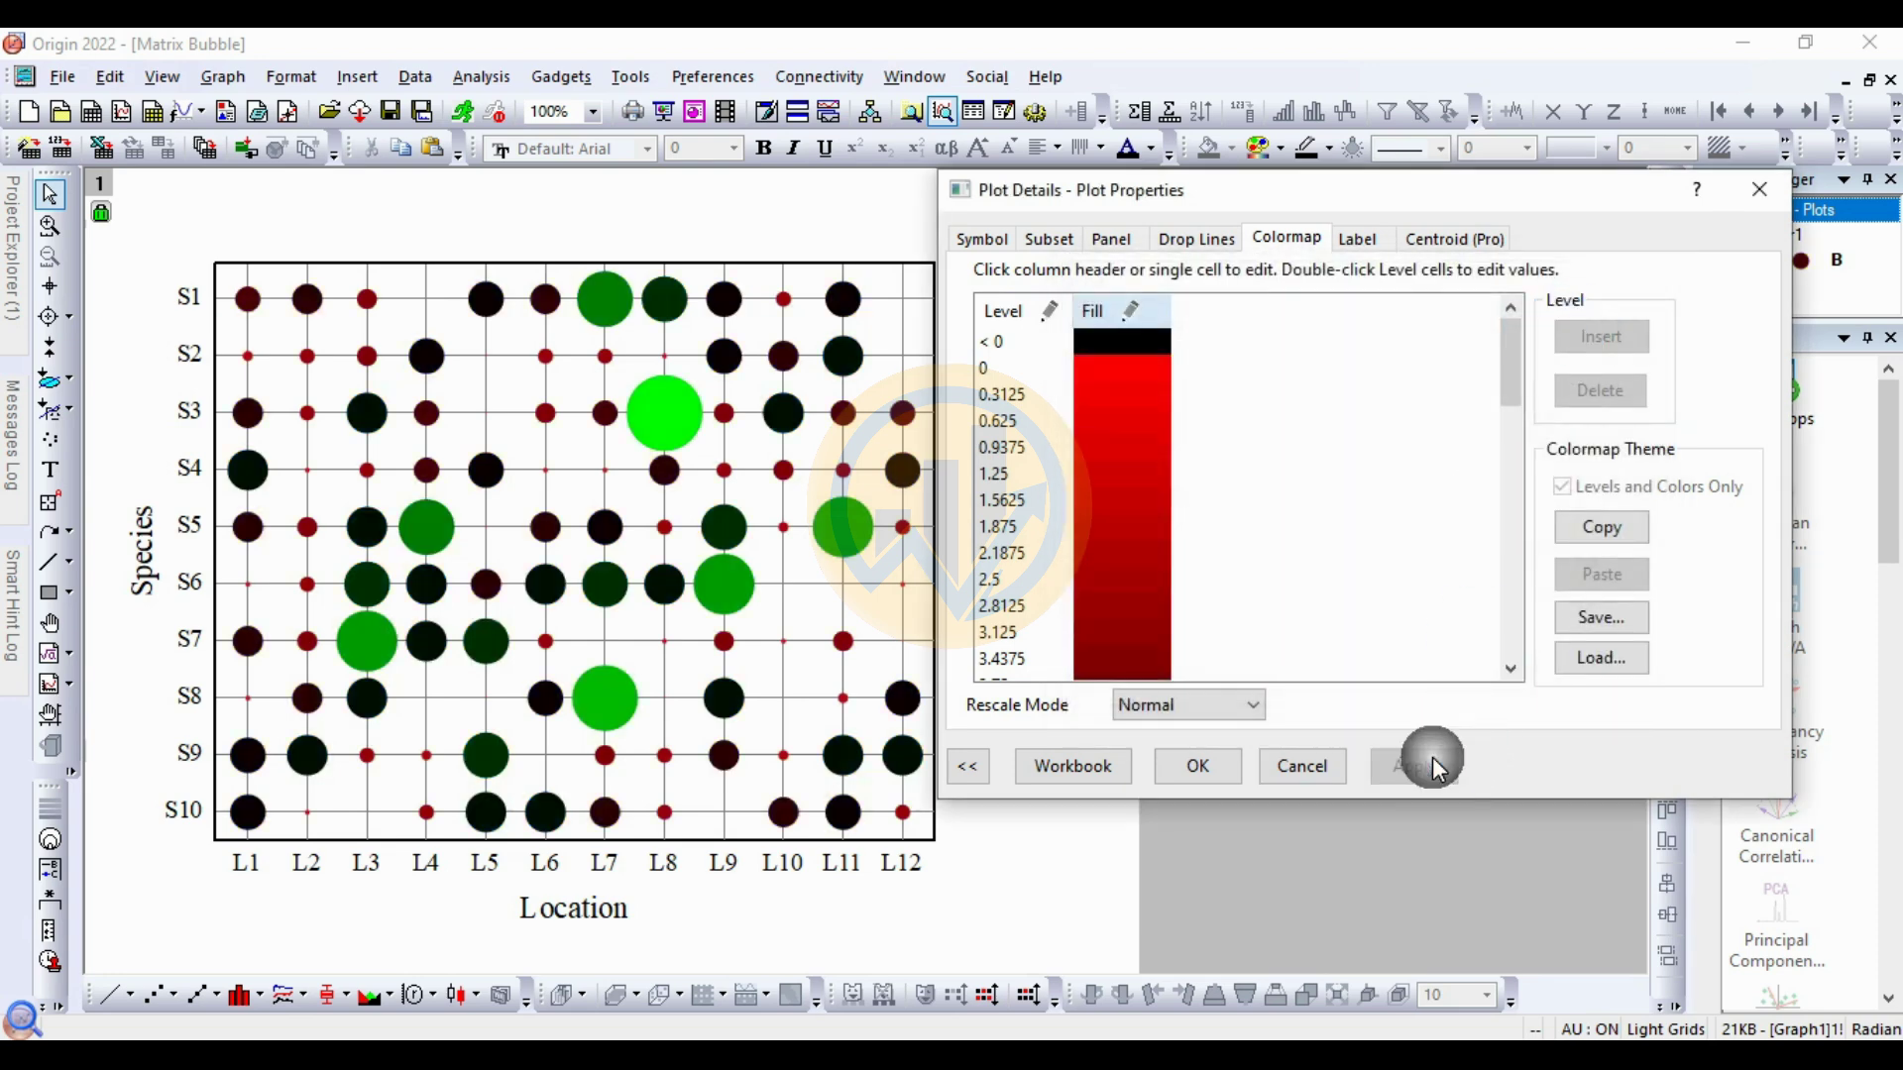
click(1170, 314)
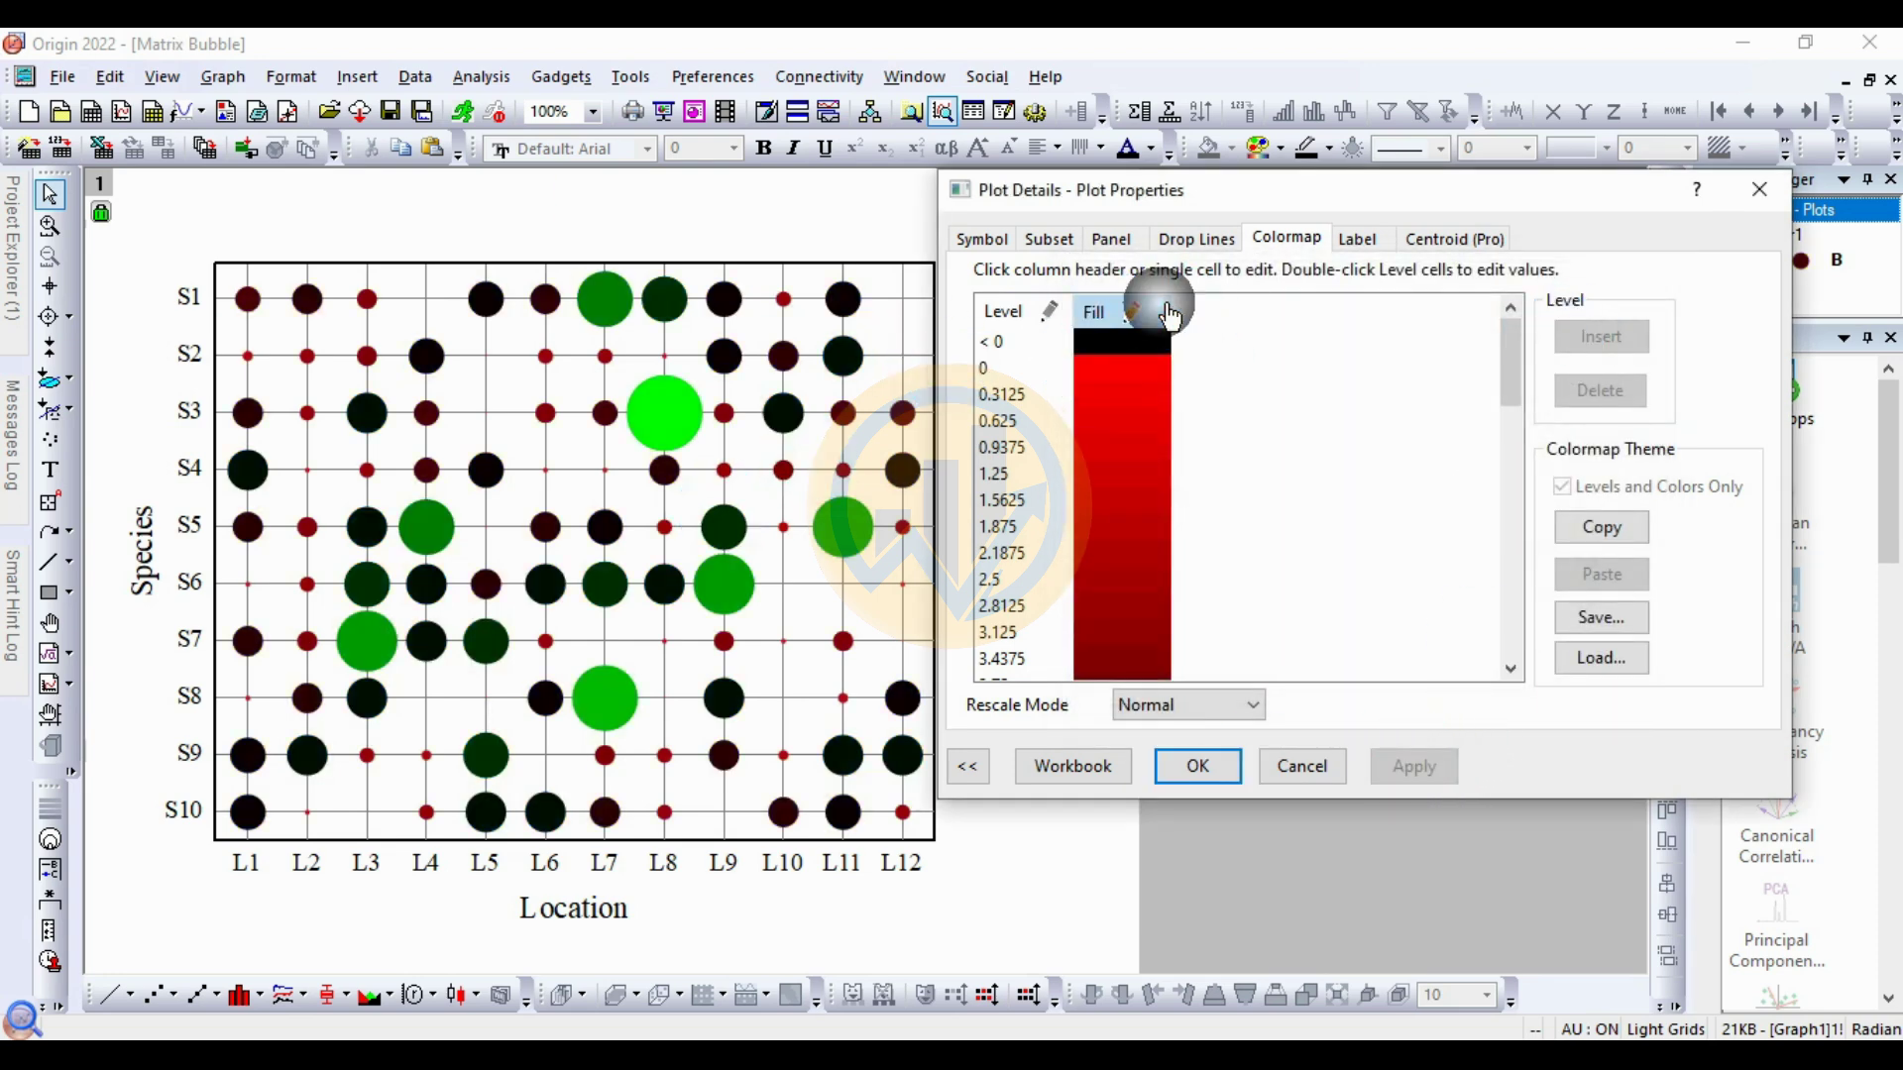
Step: Browse the colour list manager and apply the Rainbow7 colour list to the bubbles
click(1127, 475)
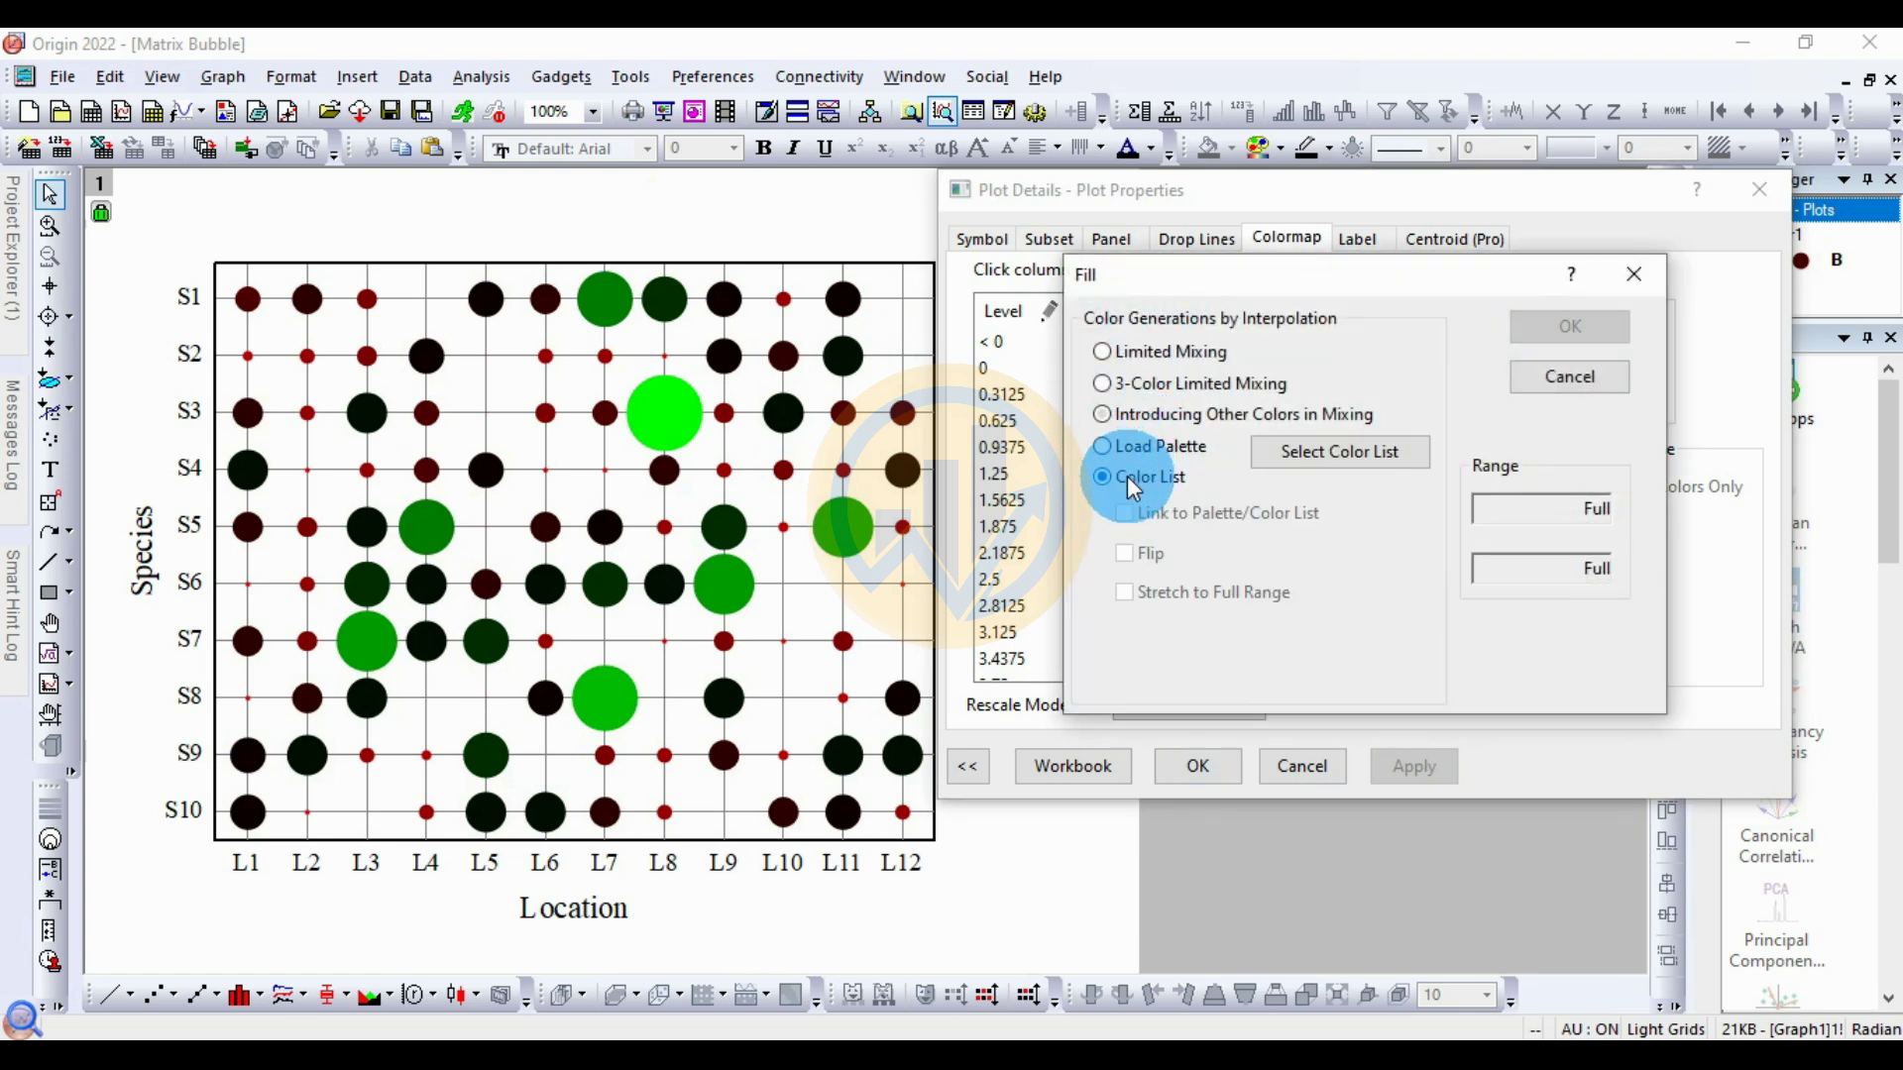
click(1339, 450)
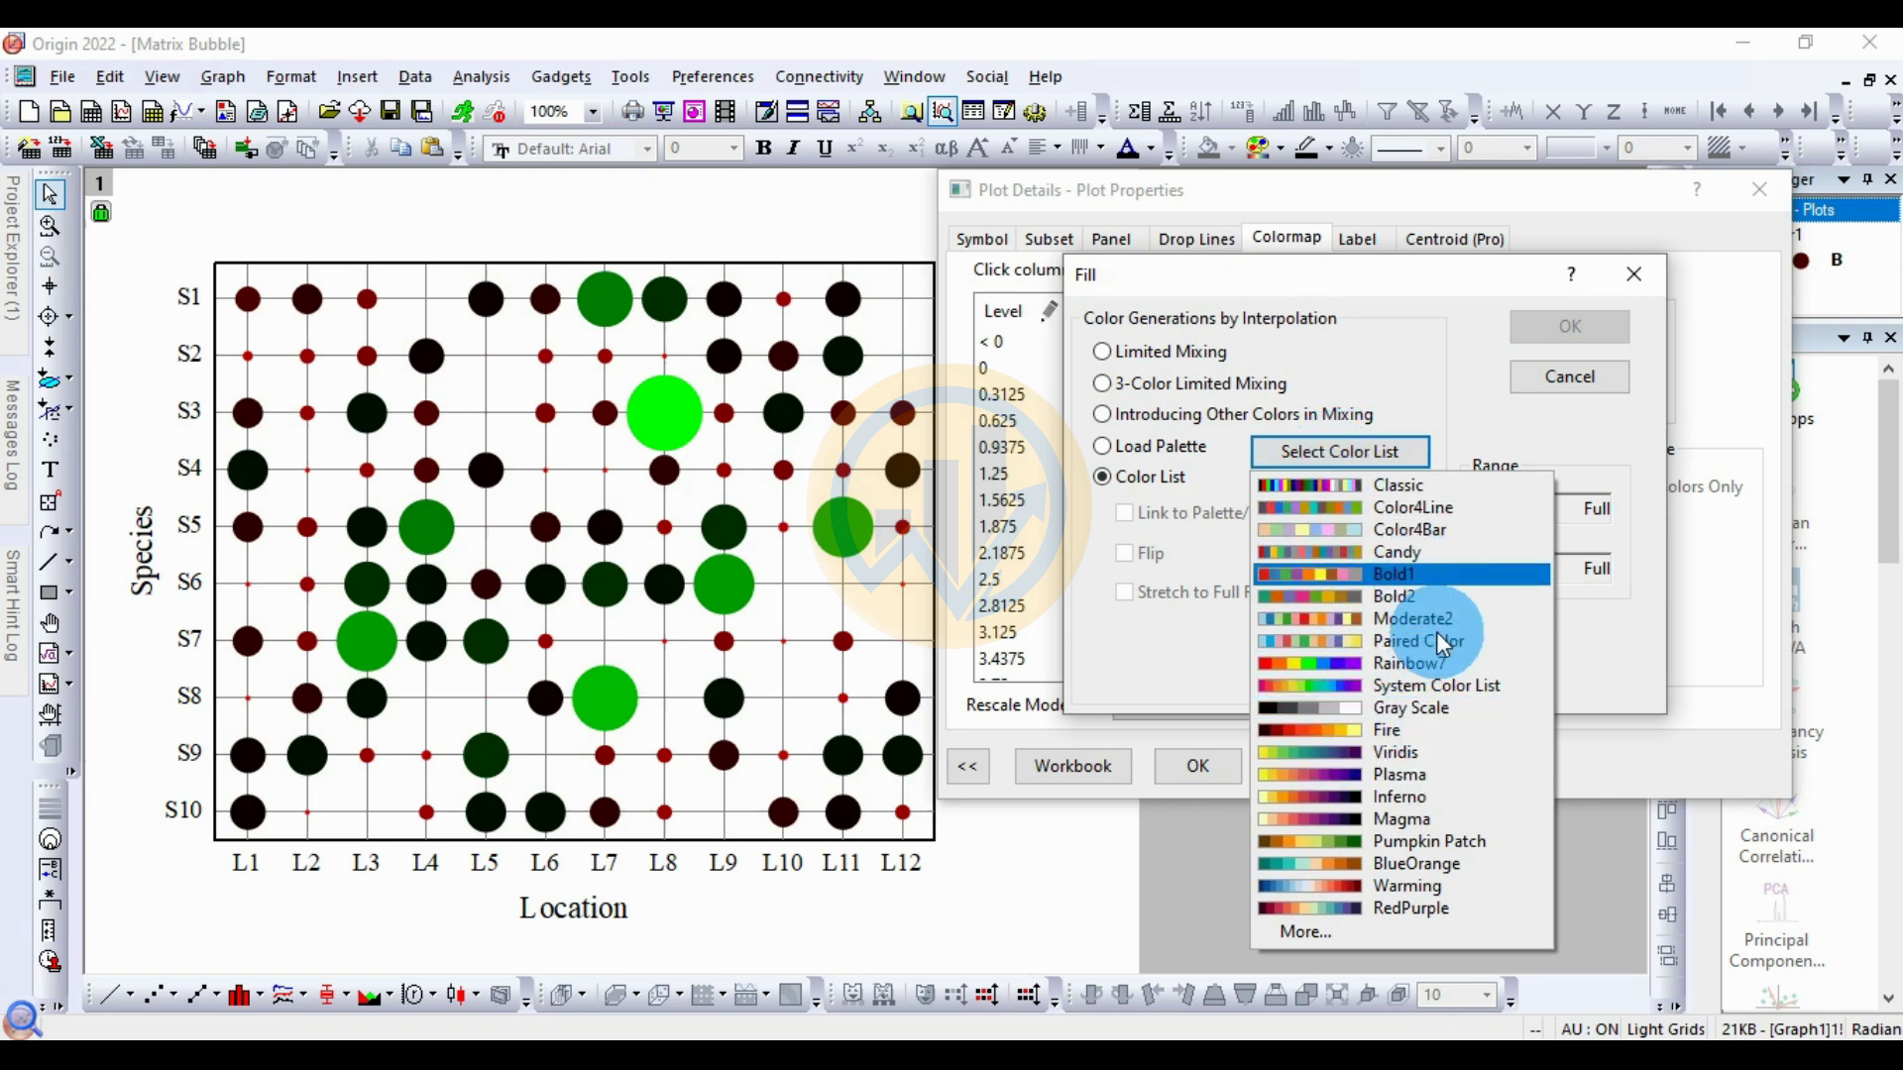
click(1311, 937)
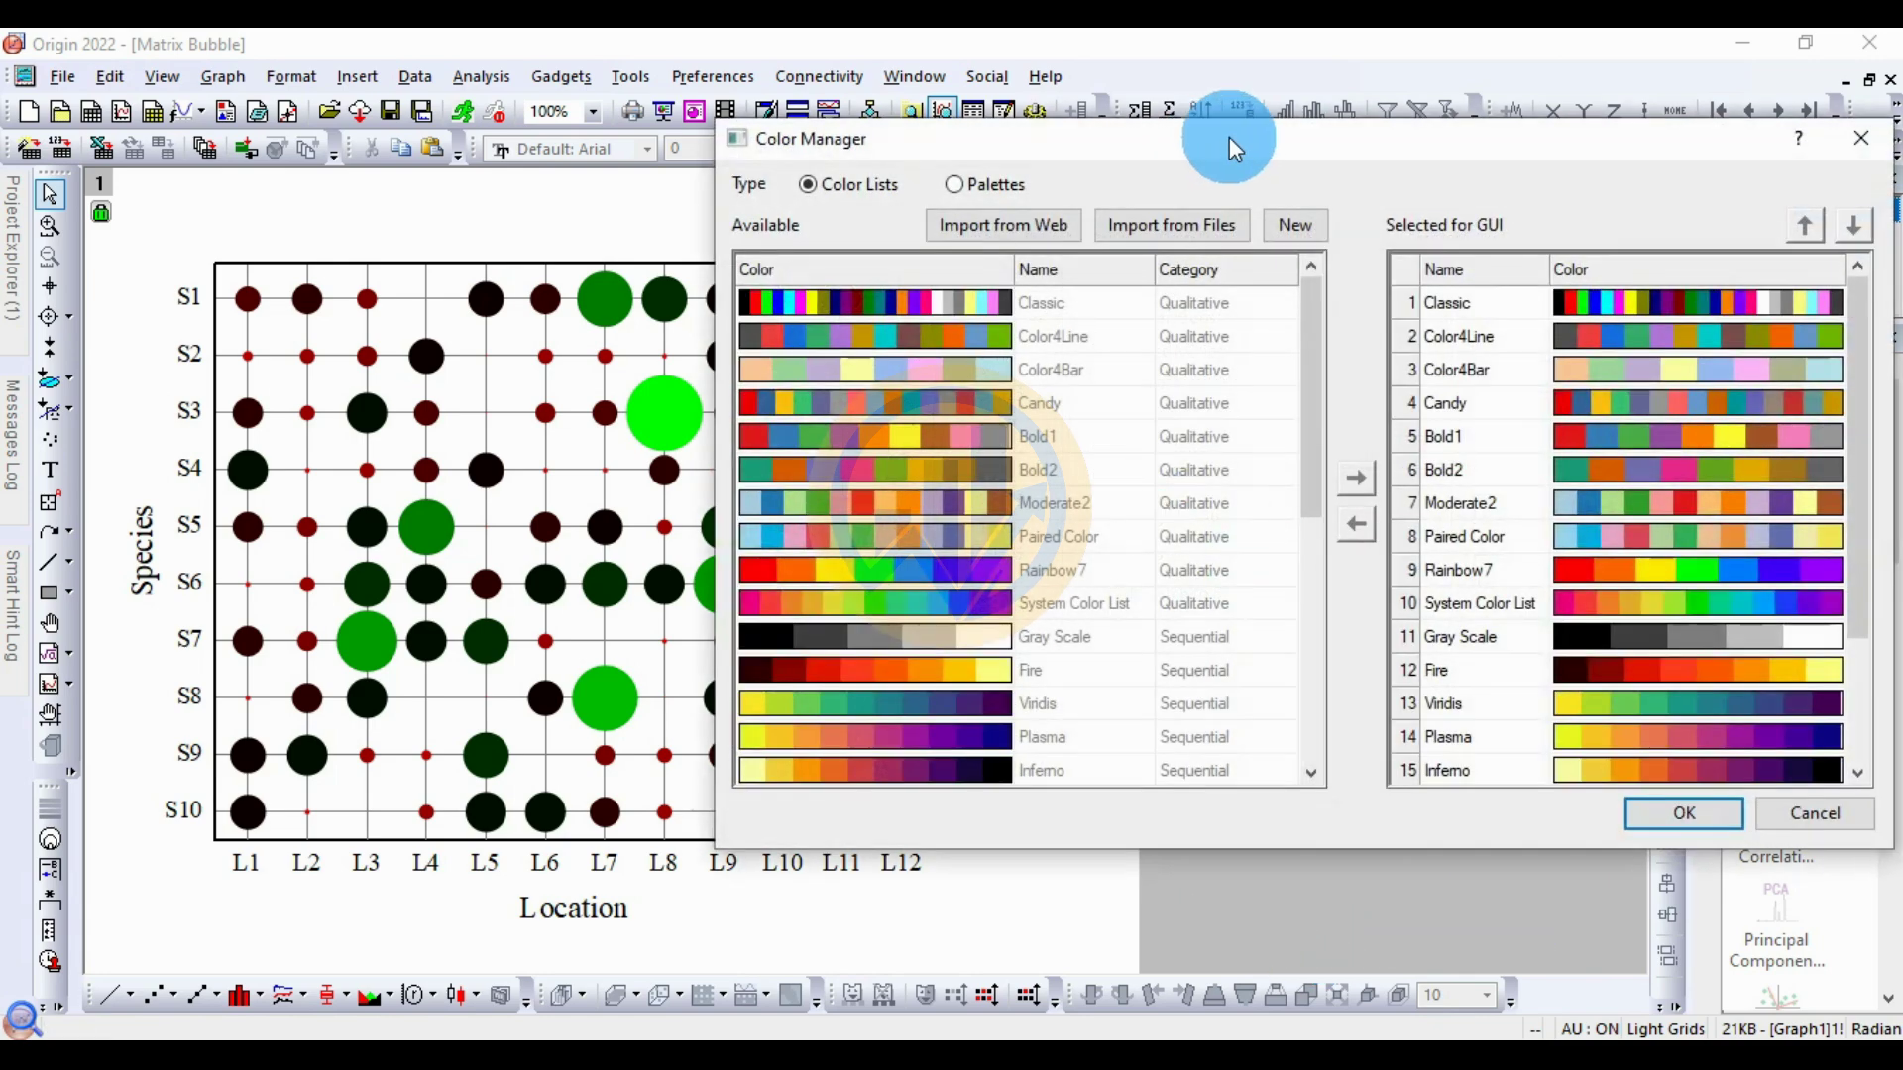
drag(1229, 149, 1080, 198)
scroll(1607, 592, down, 2)
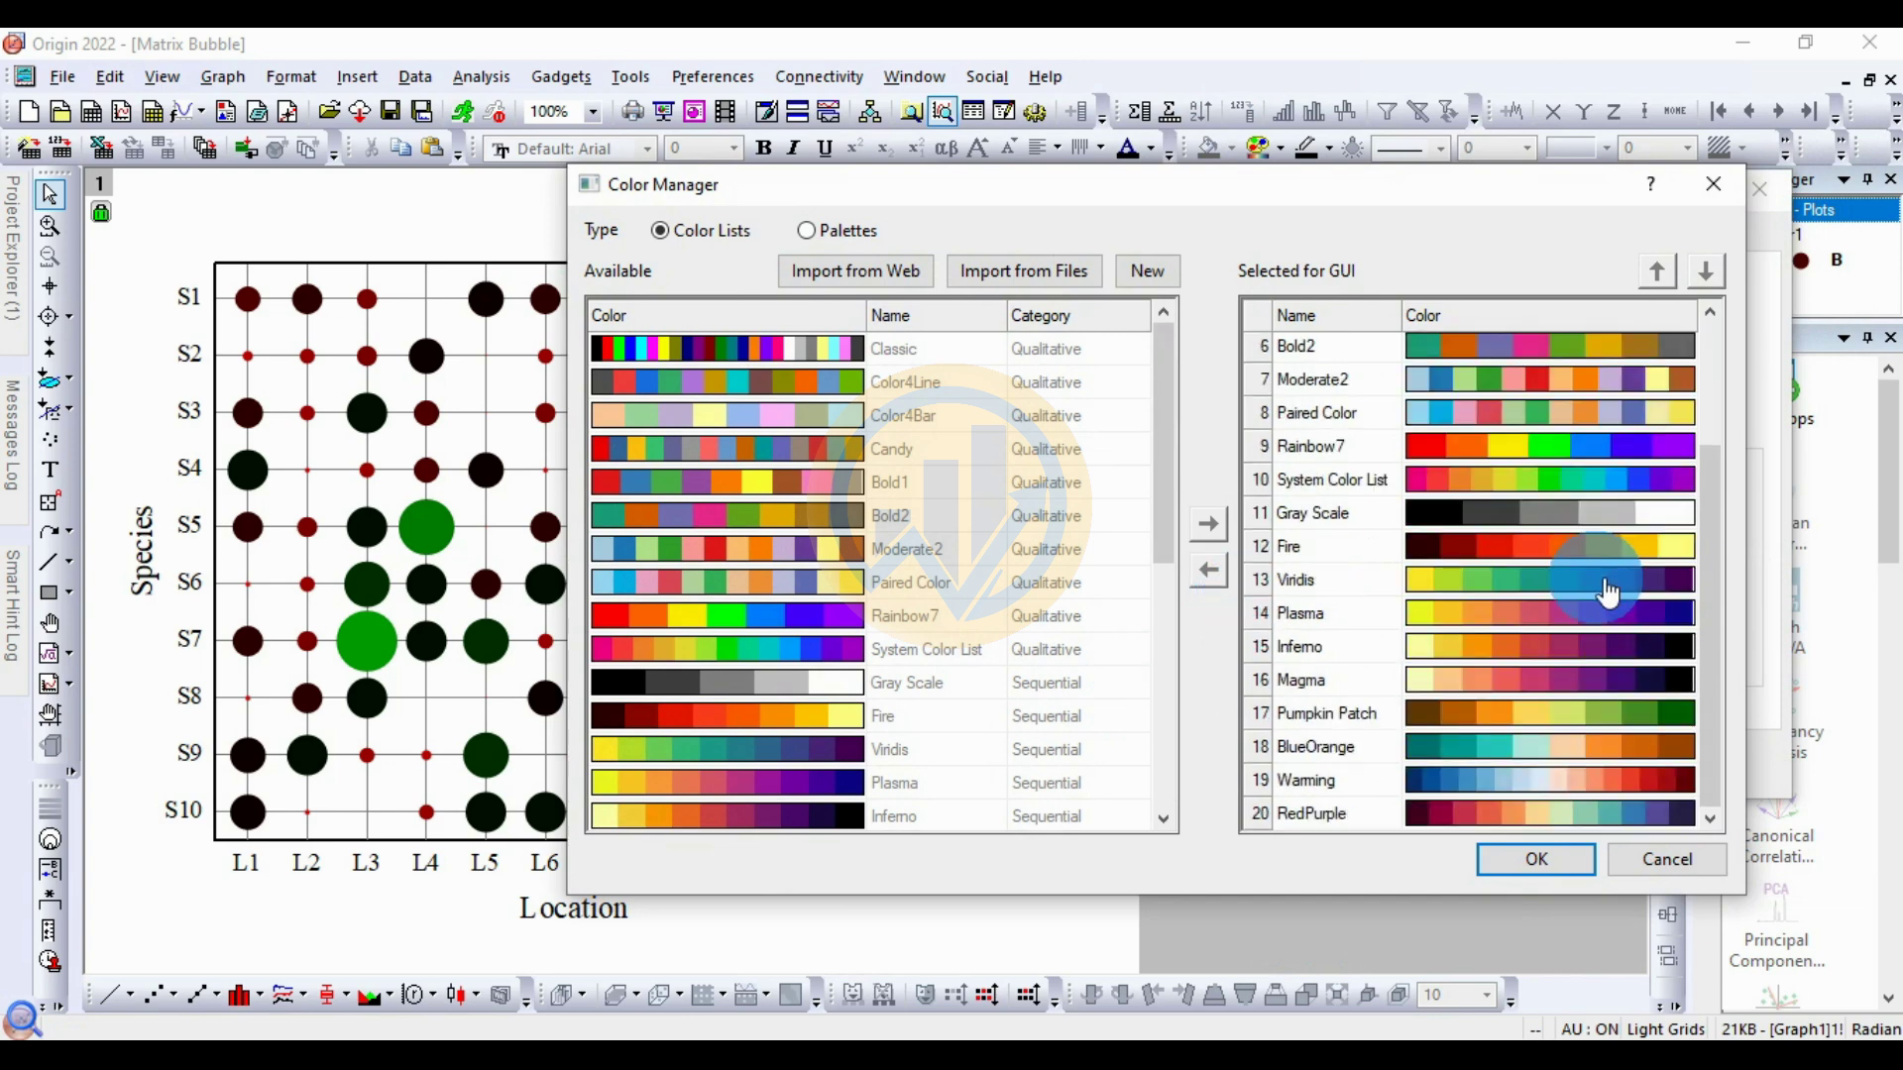
scroll(1512, 644, up, 2)
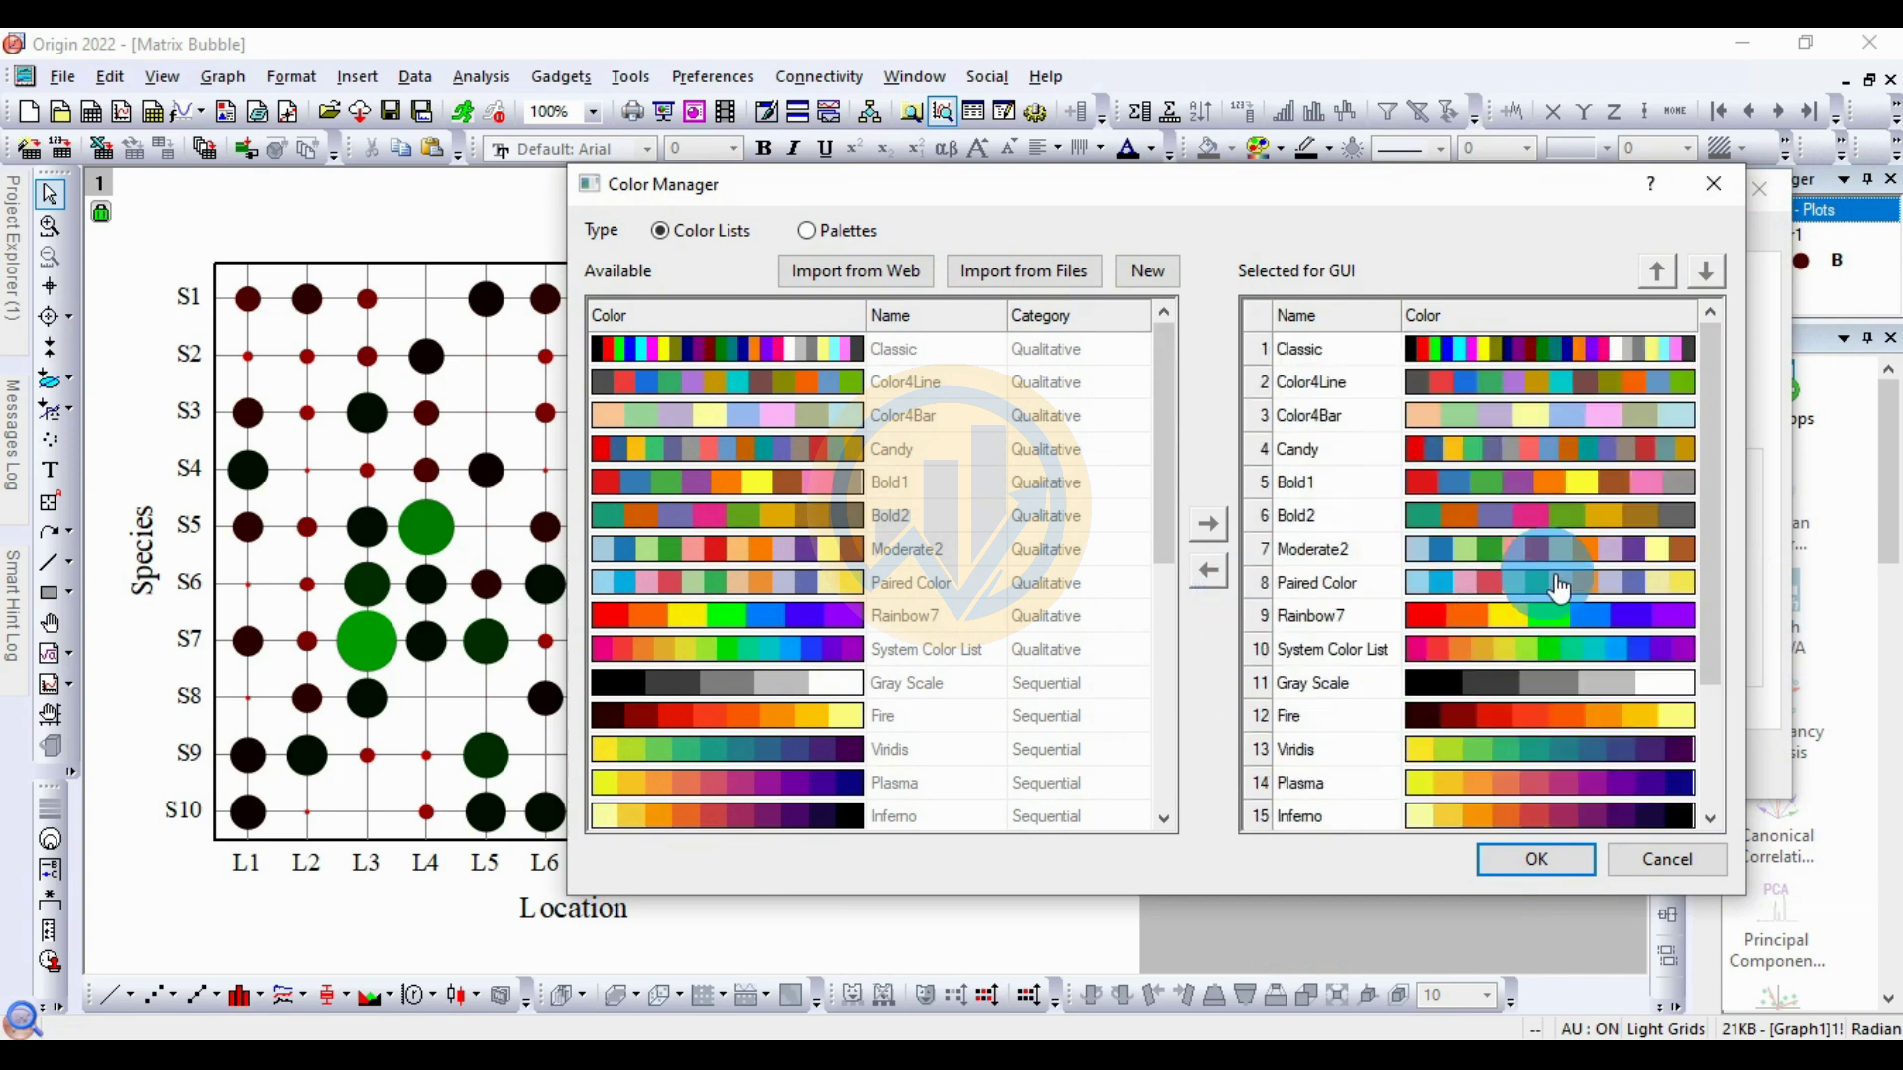
click(1556, 615)
click(1534, 861)
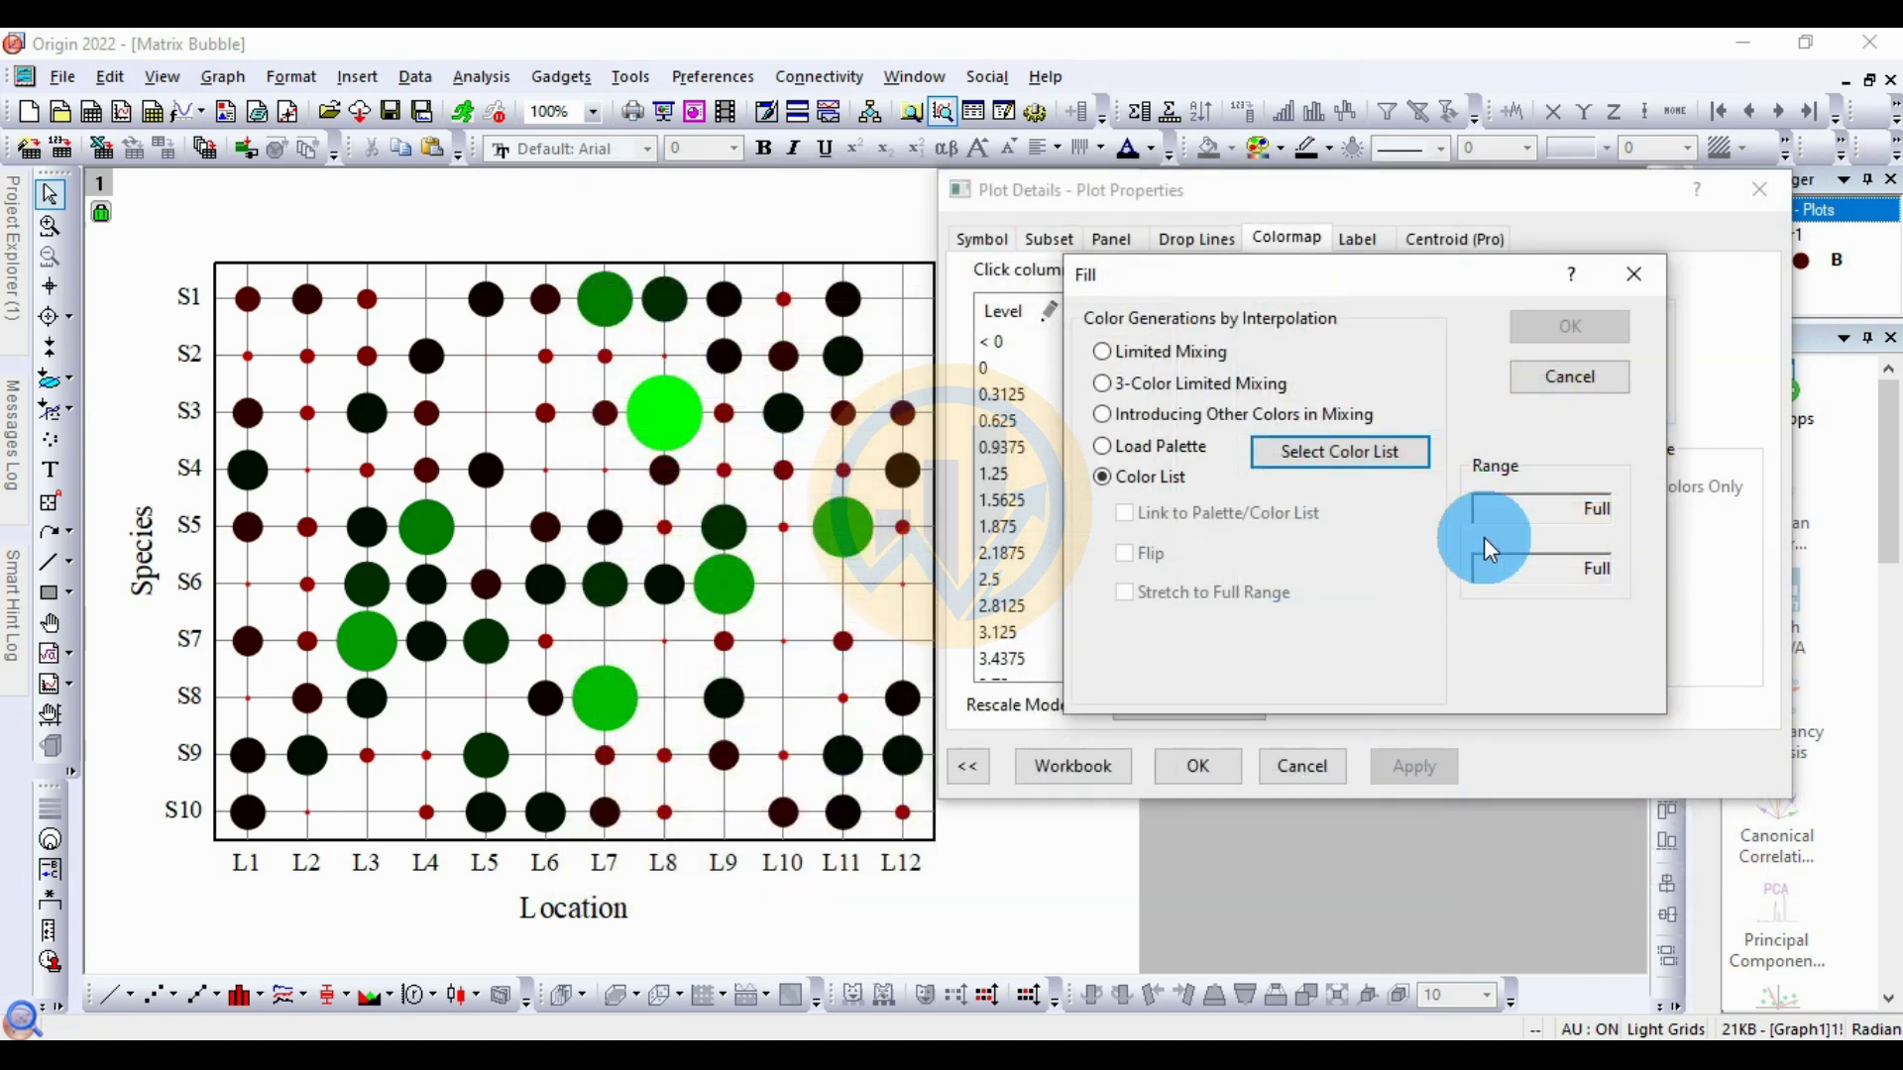
drag(1412, 278, 1473, 278)
click(1388, 451)
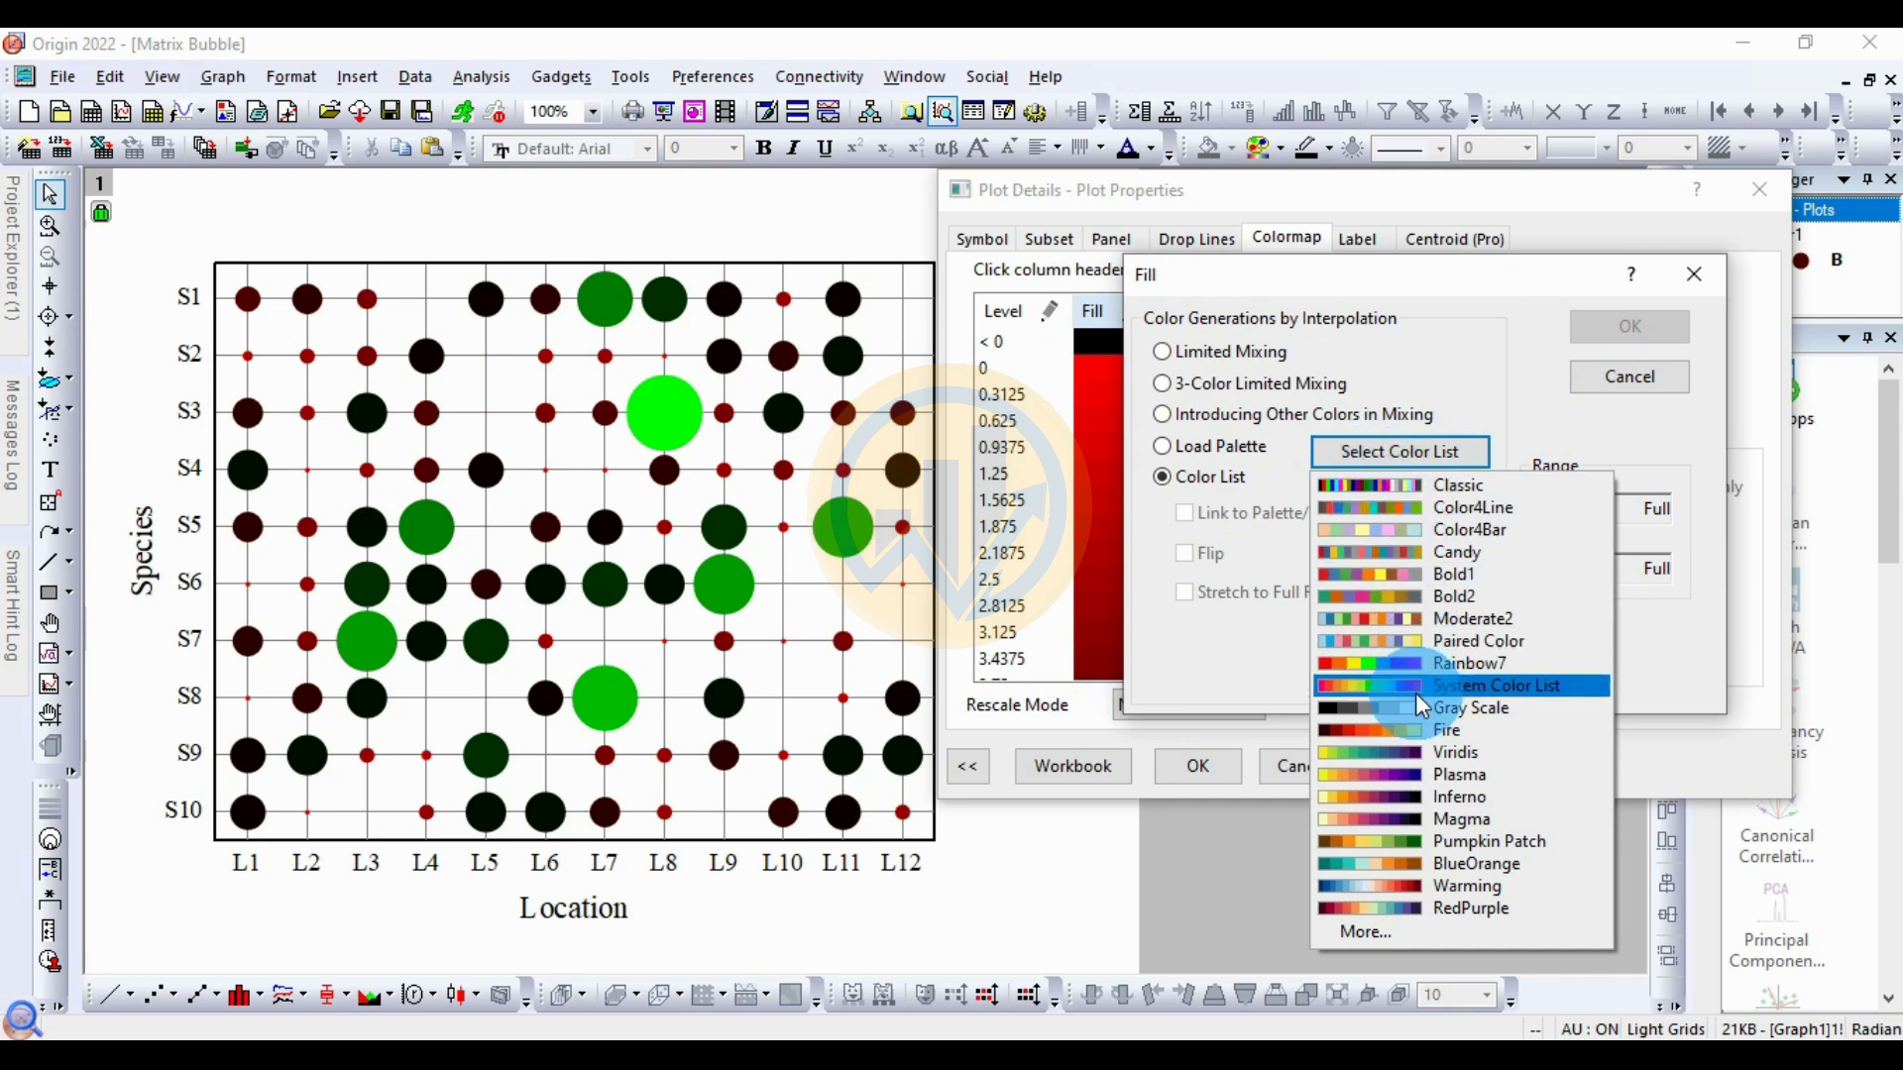
click(1472, 662)
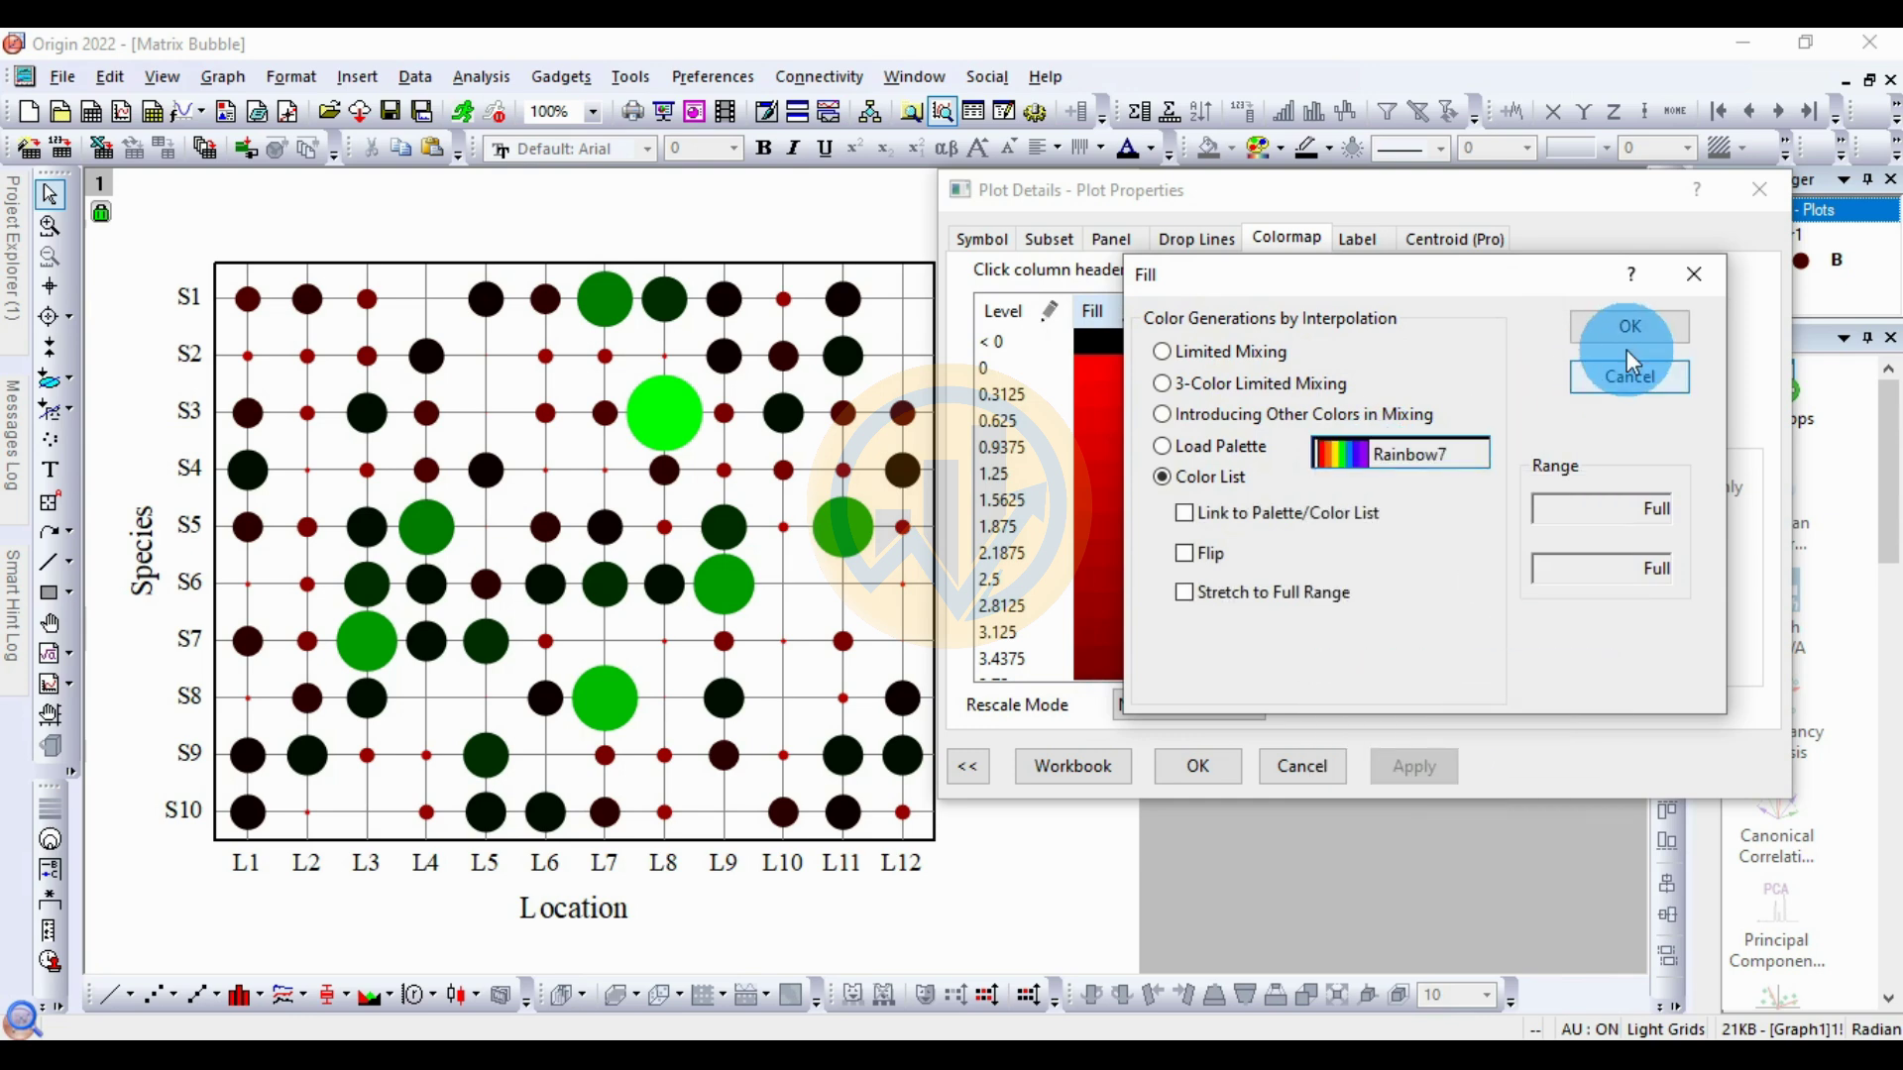
click(1628, 335)
click(1382, 781)
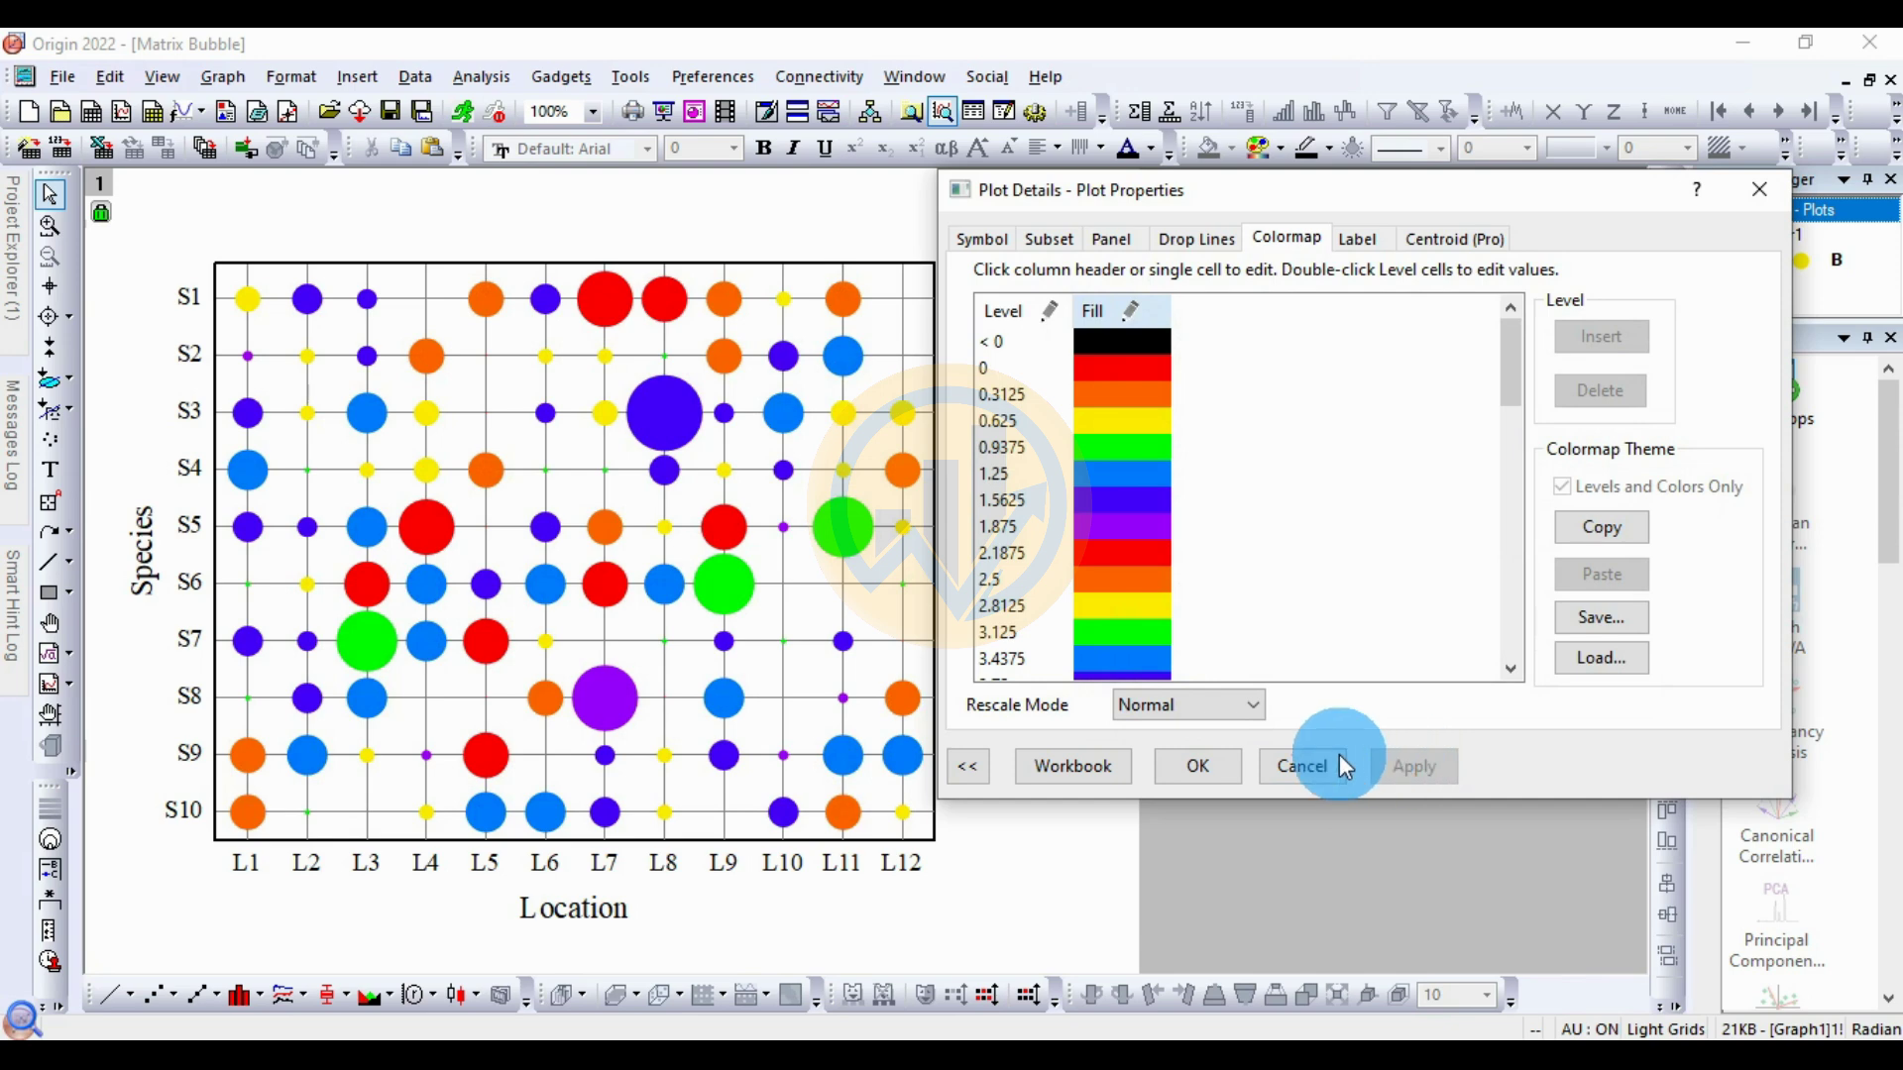
Step: Apply the Candy colour list to the bubble fills
click(1131, 311)
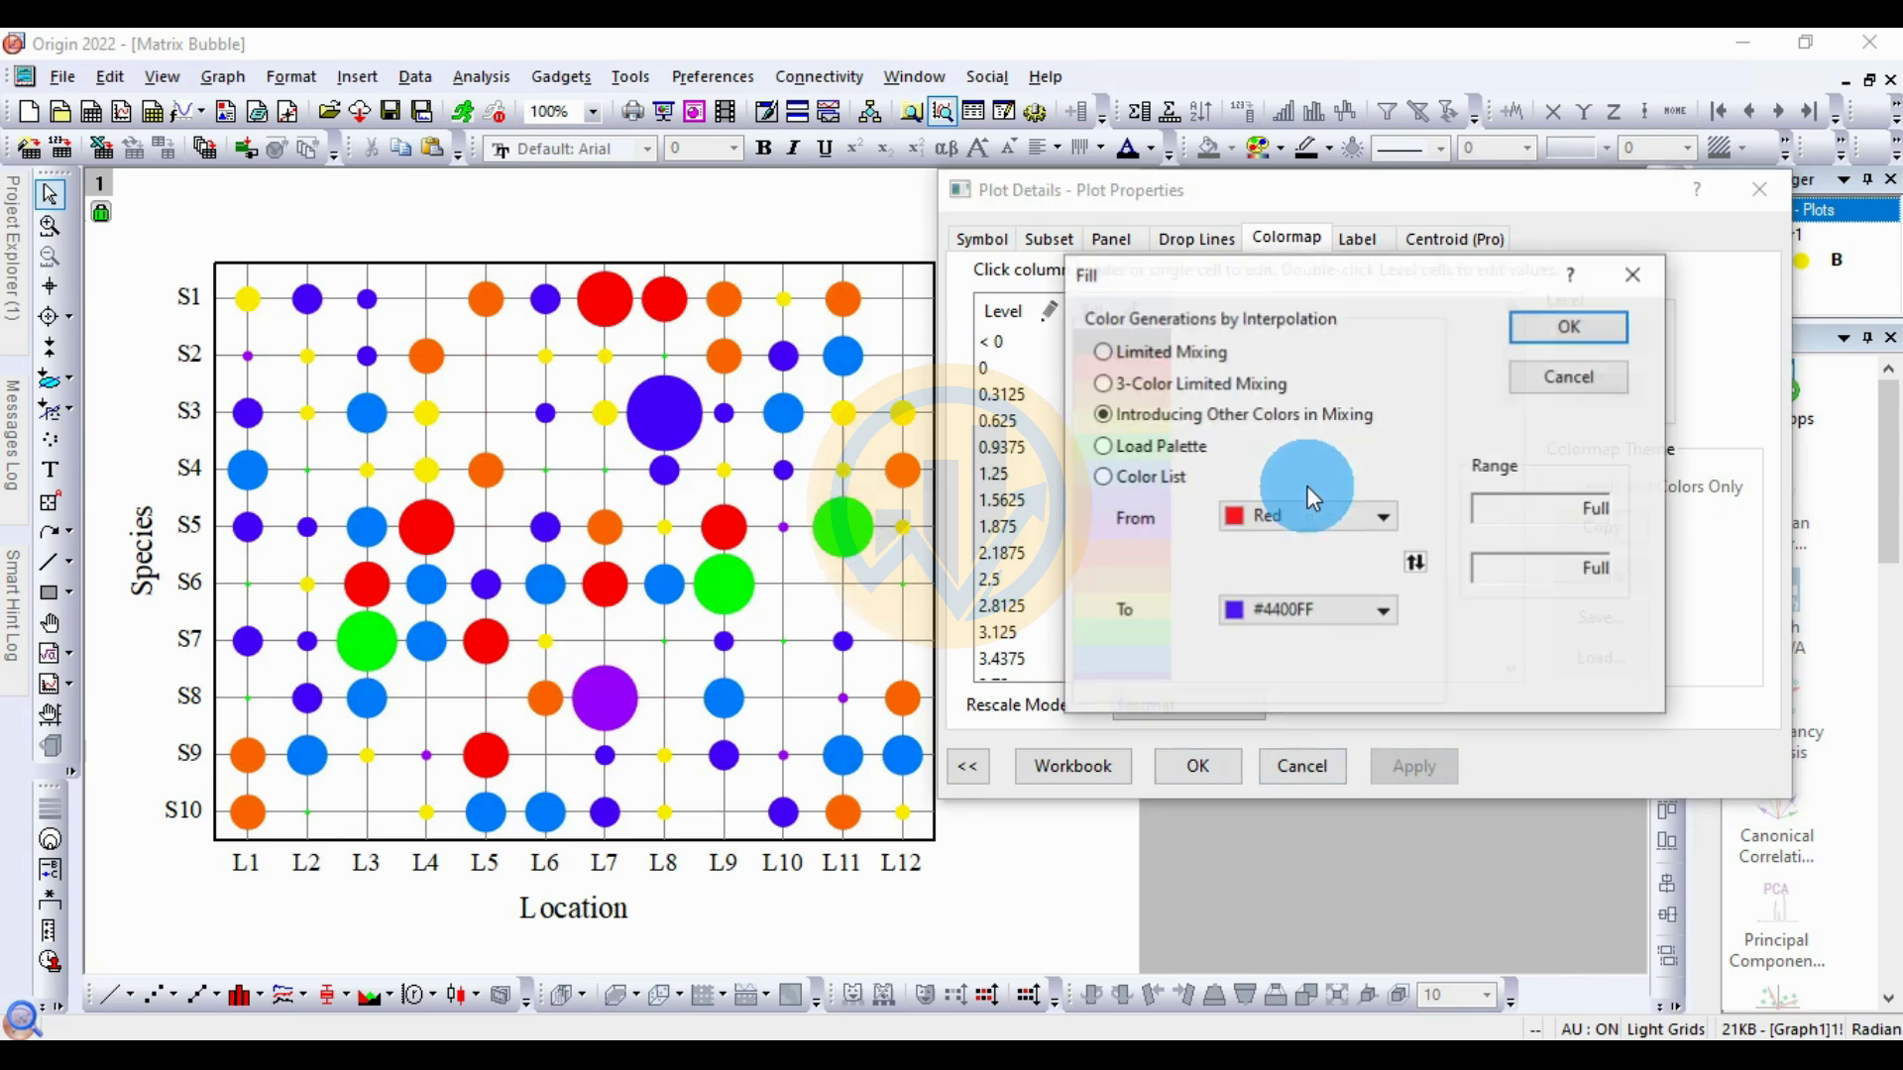
click(1140, 477)
click(1390, 457)
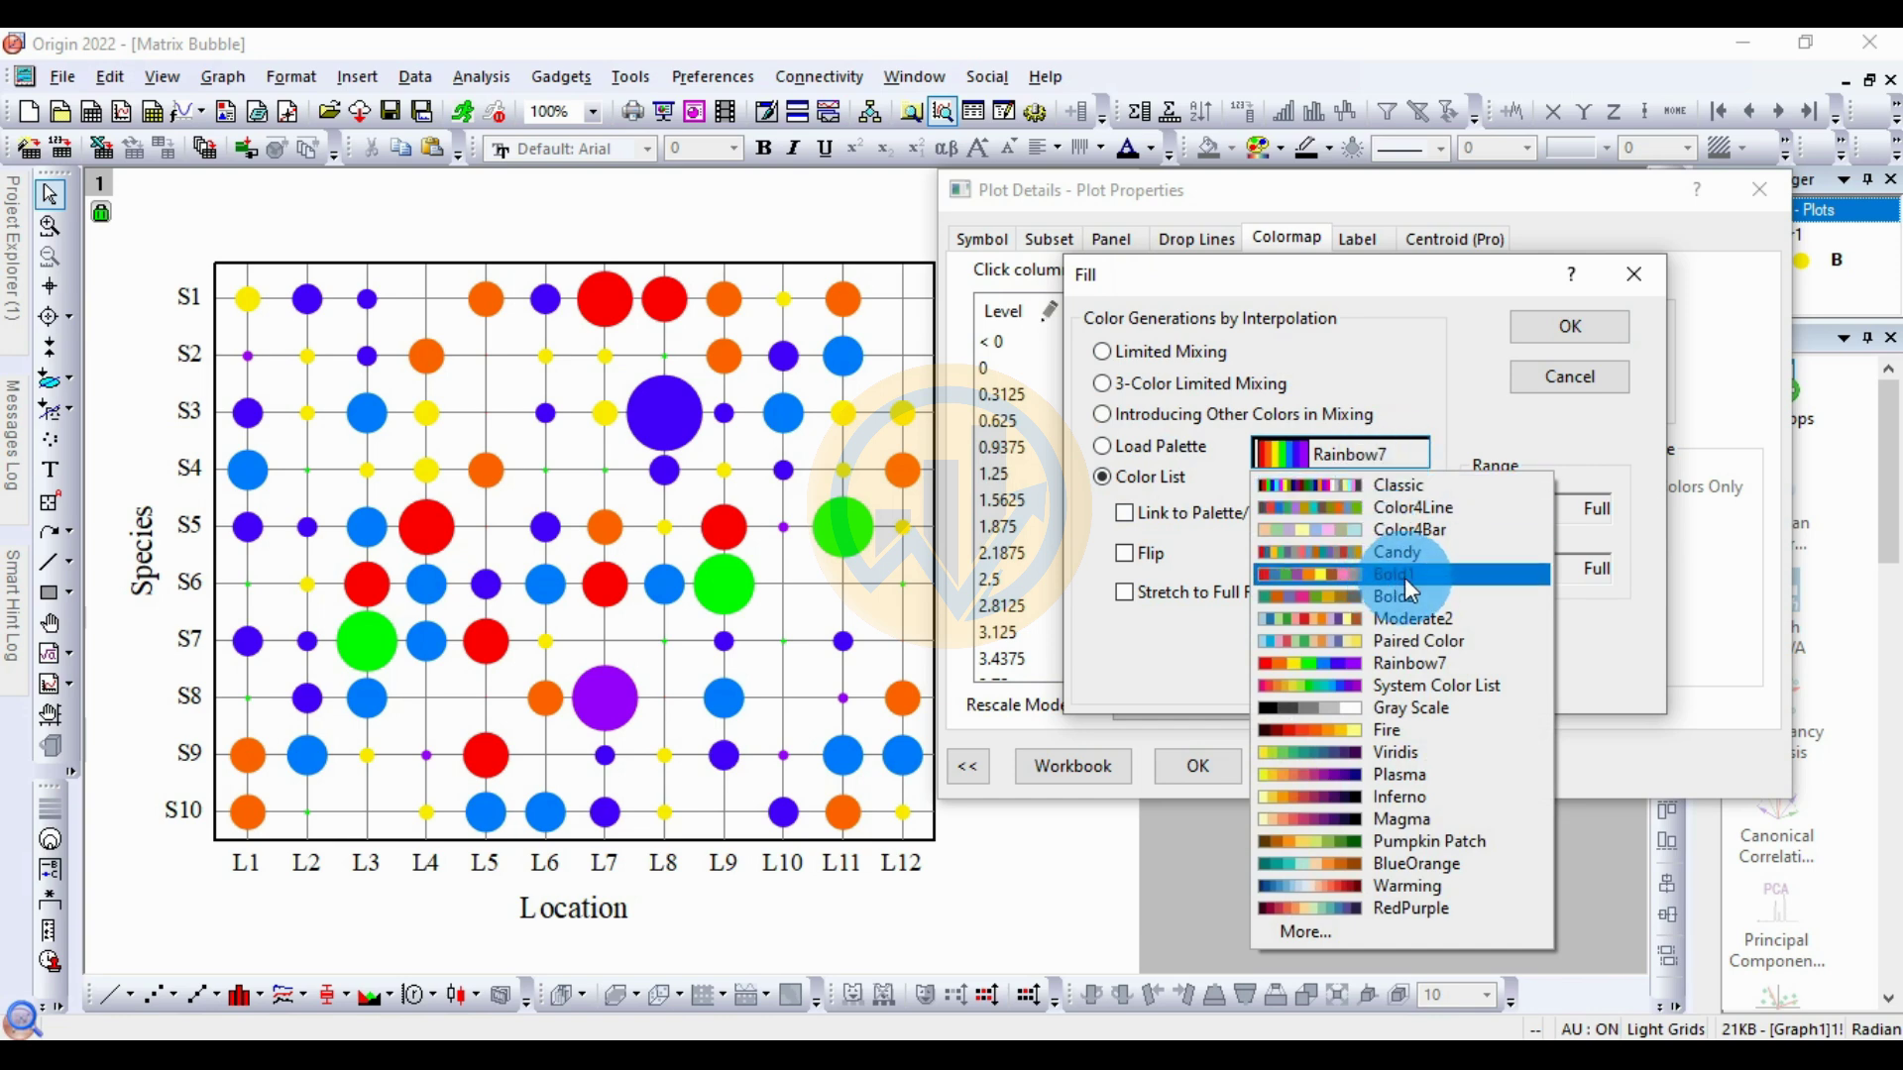
click(1435, 552)
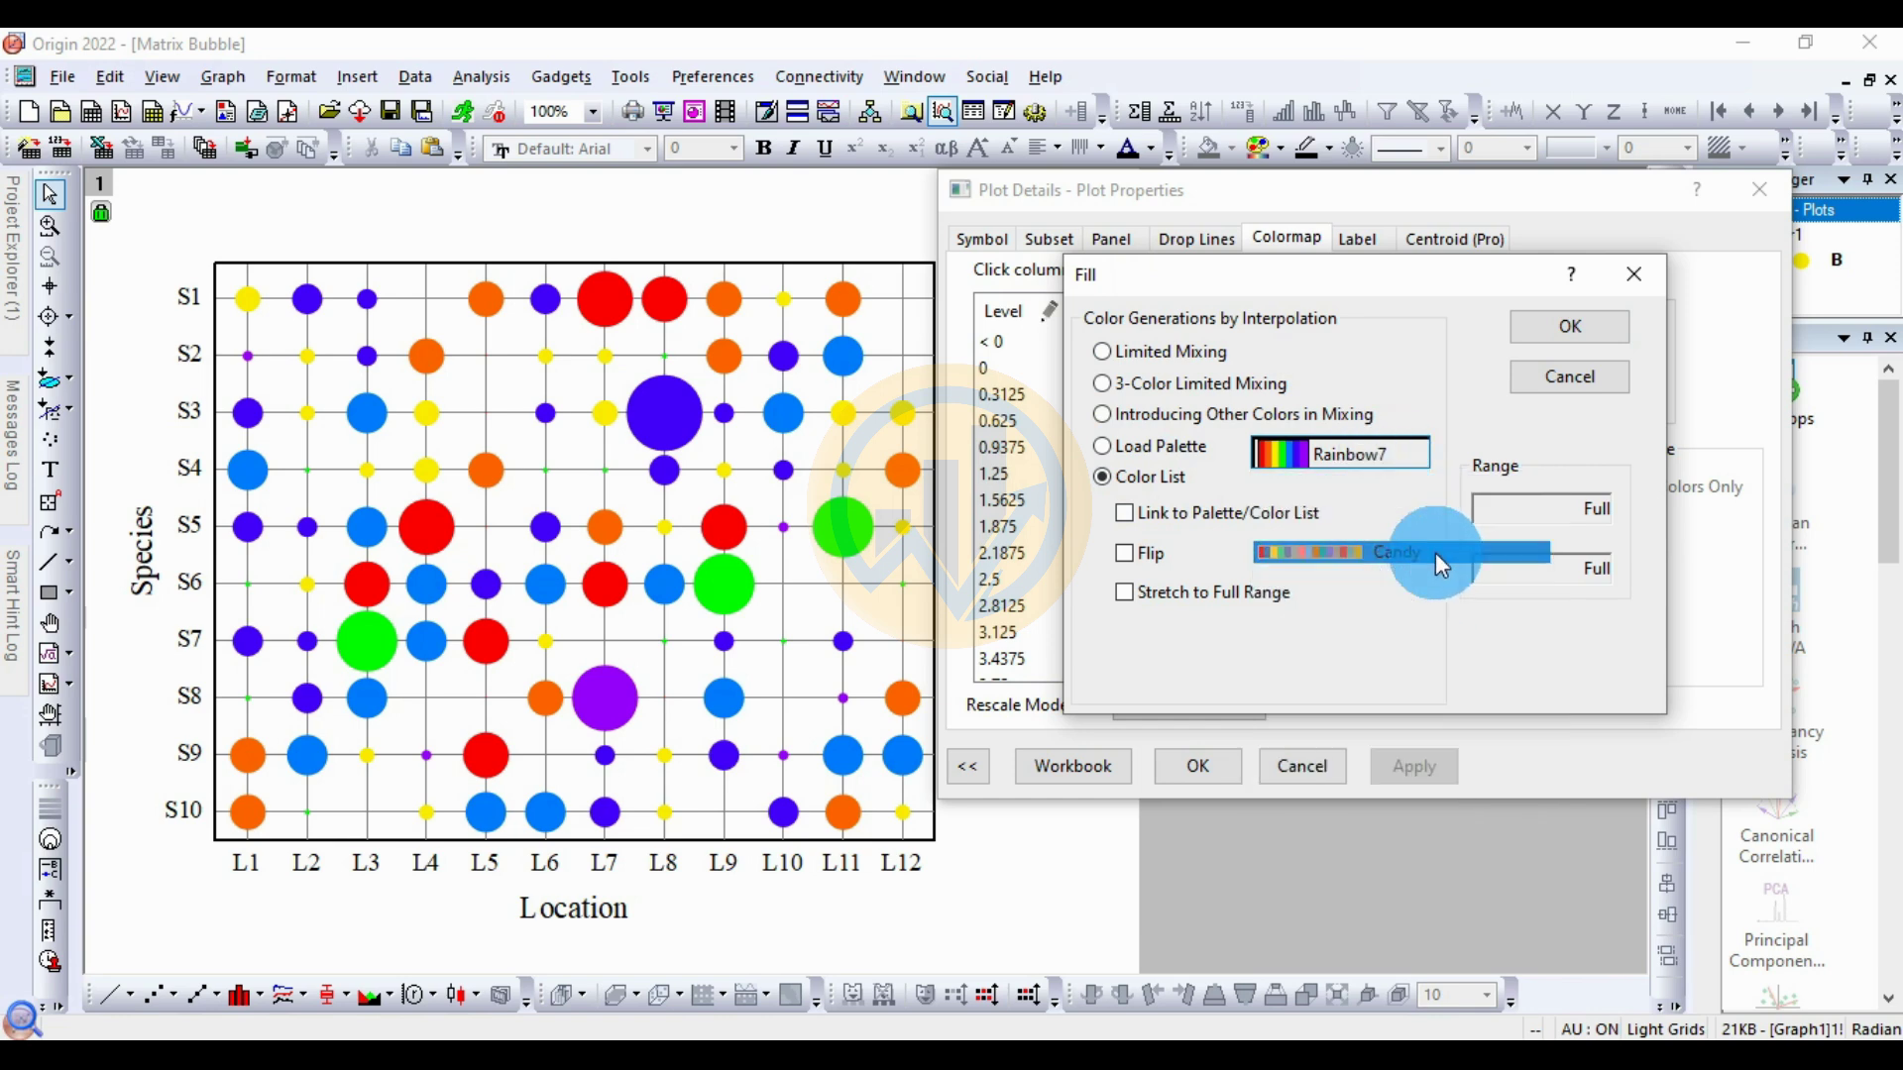
click(1569, 327)
click(1415, 768)
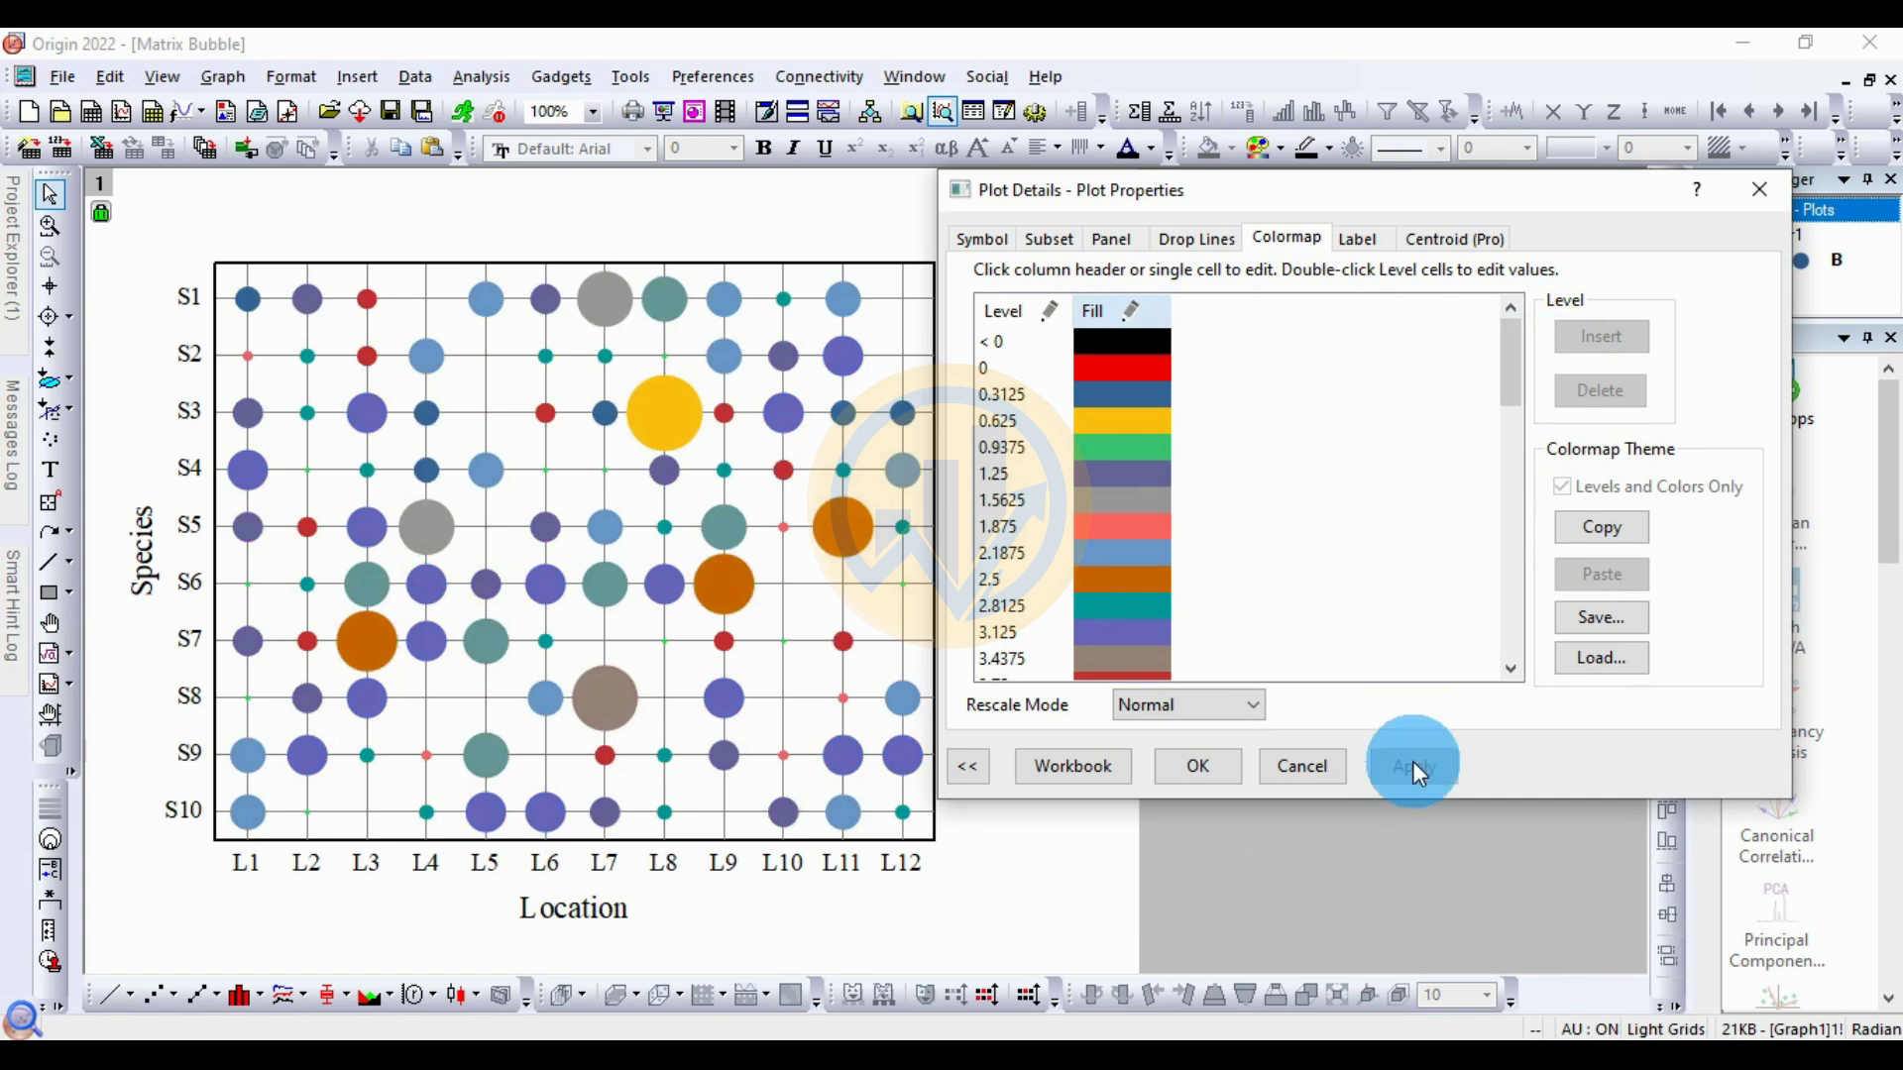
Step: Apply the Bold1 colour list, giving blue, pink, orange, green, grey and yellow bubbles
click(1120, 309)
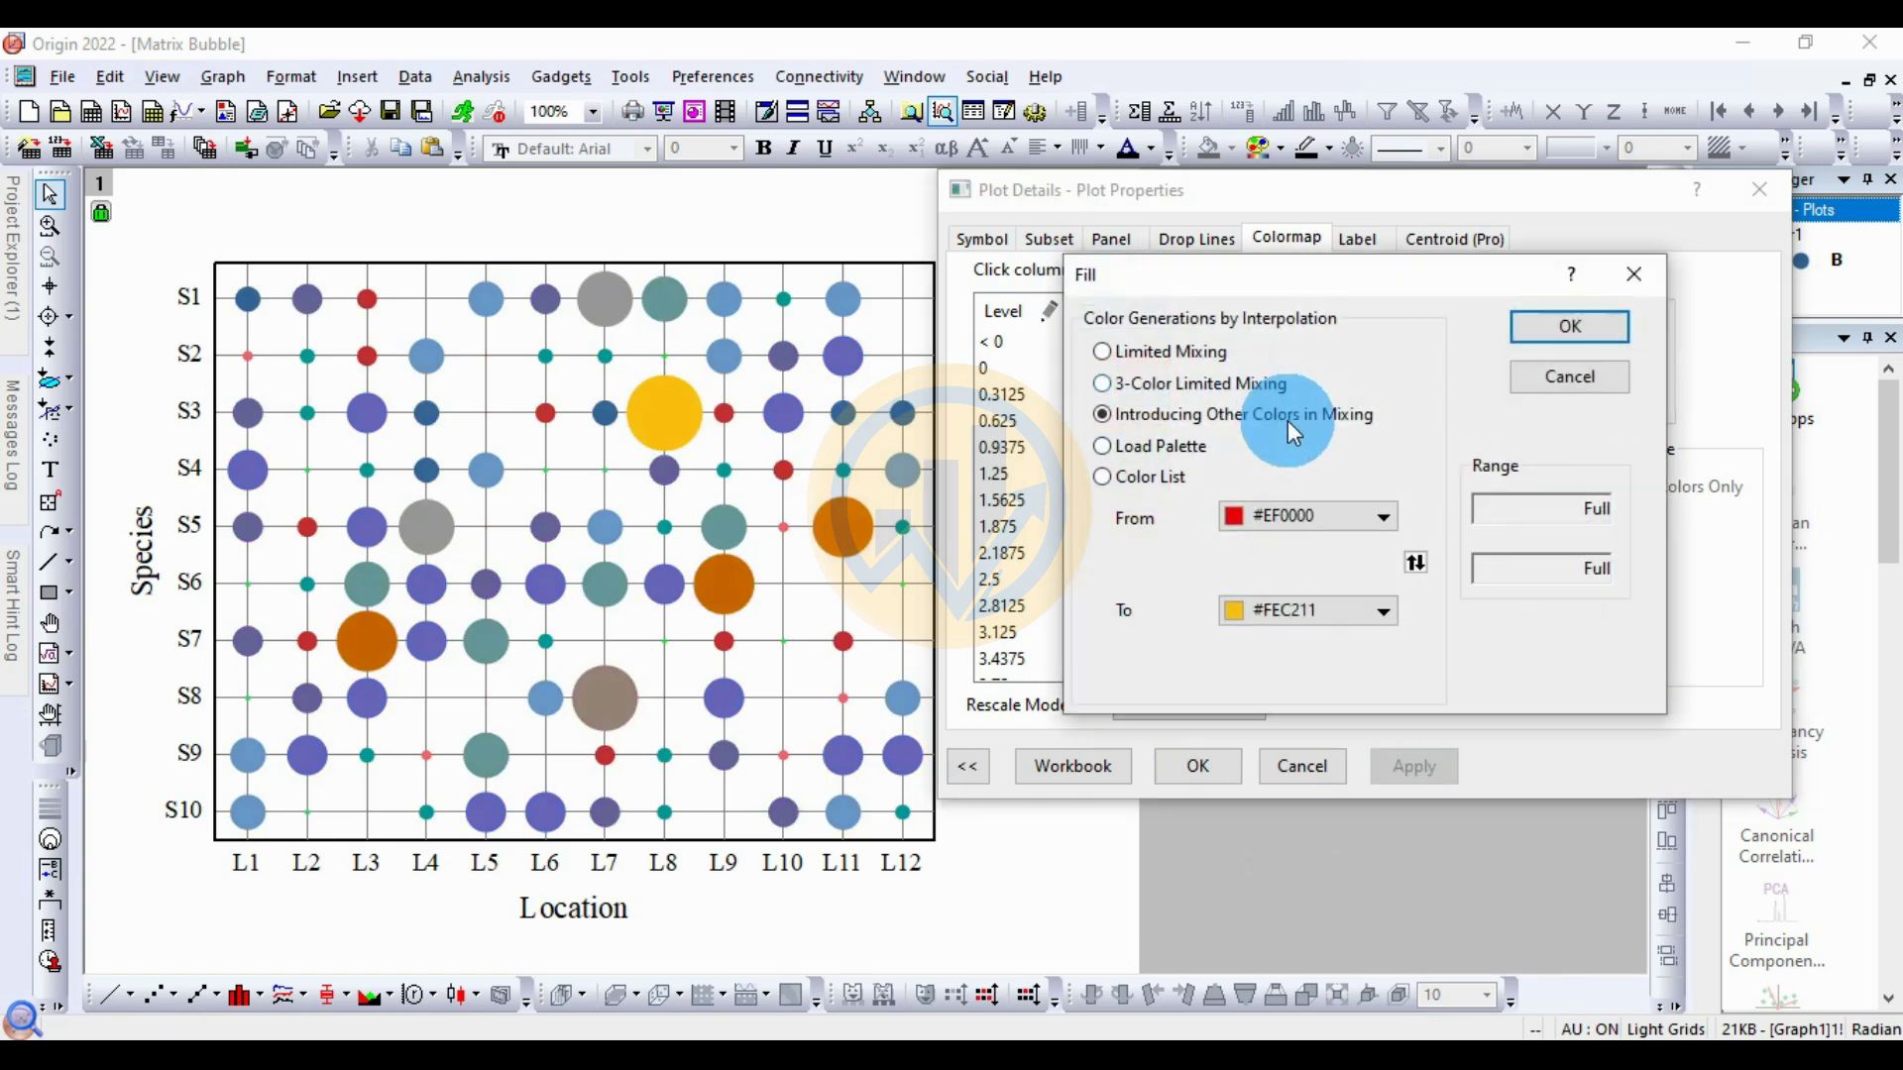
click(1188, 486)
click(1321, 456)
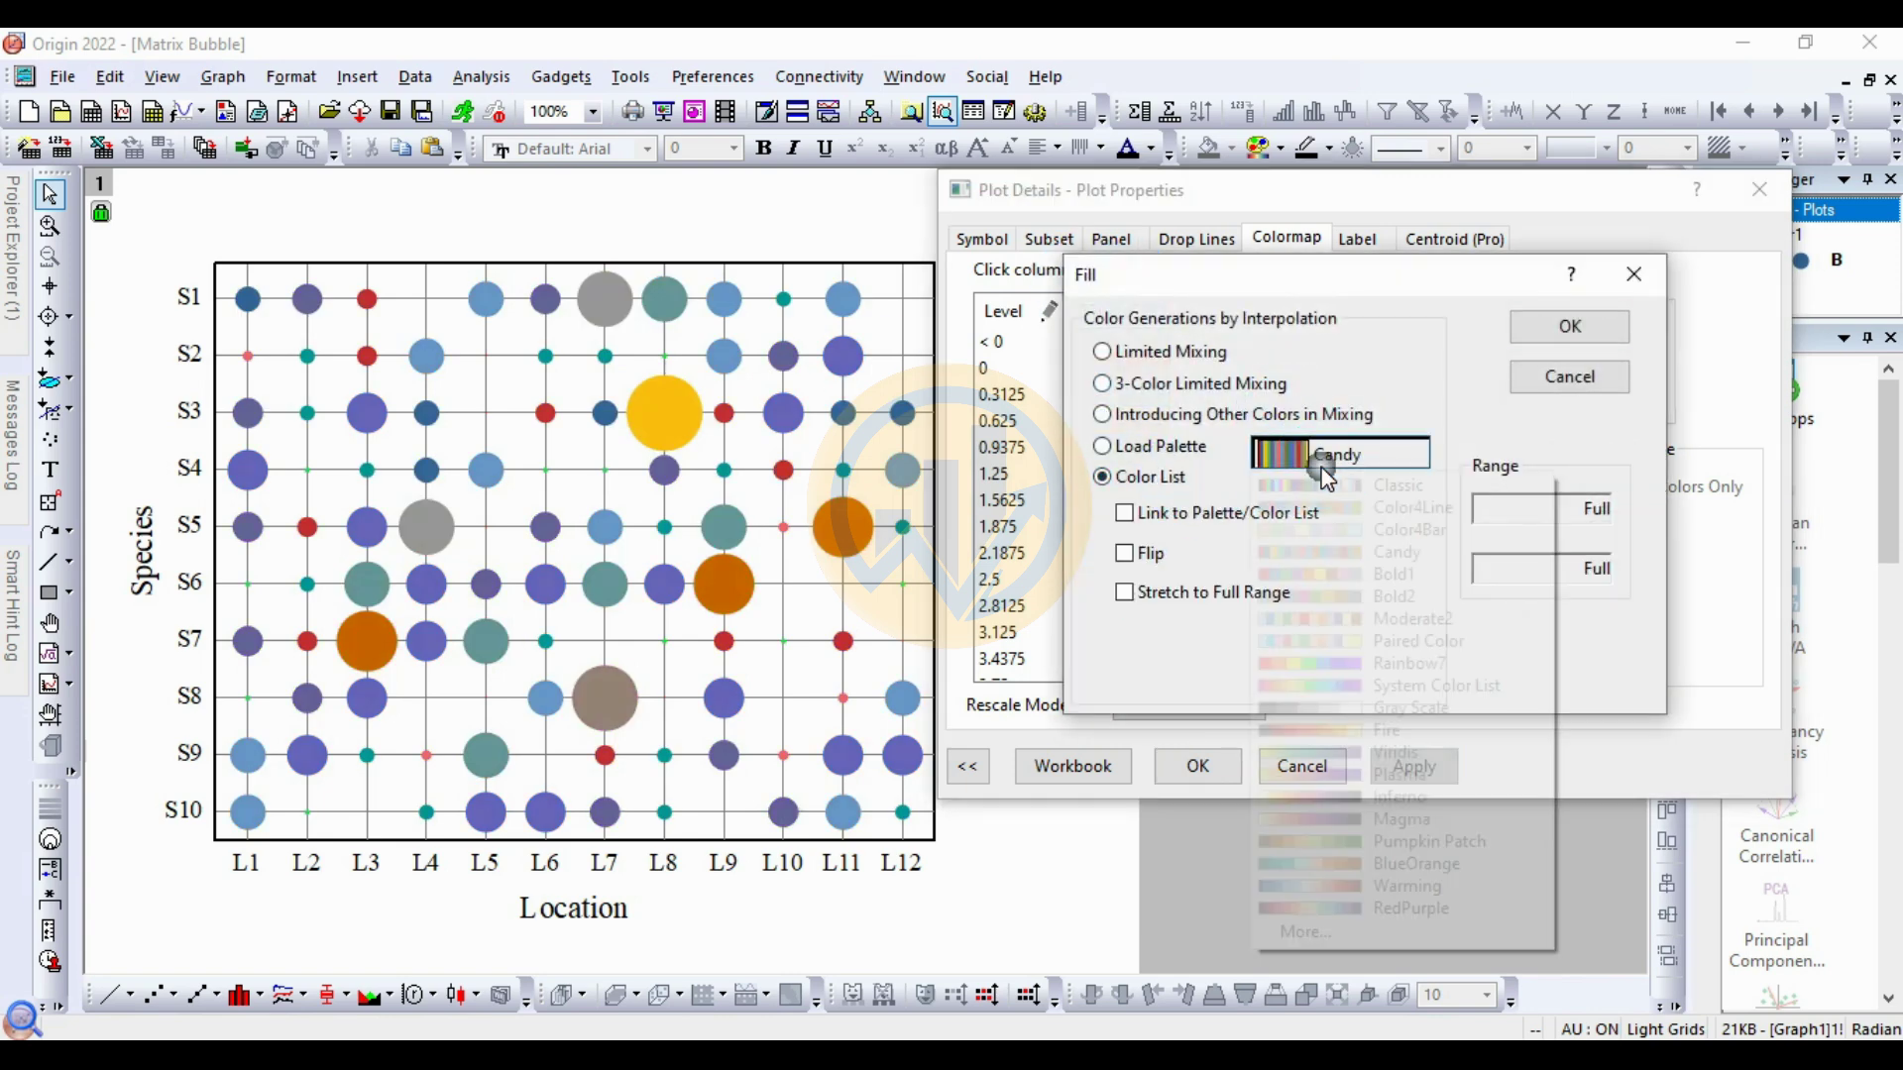
click(1395, 575)
click(1571, 326)
click(1414, 765)
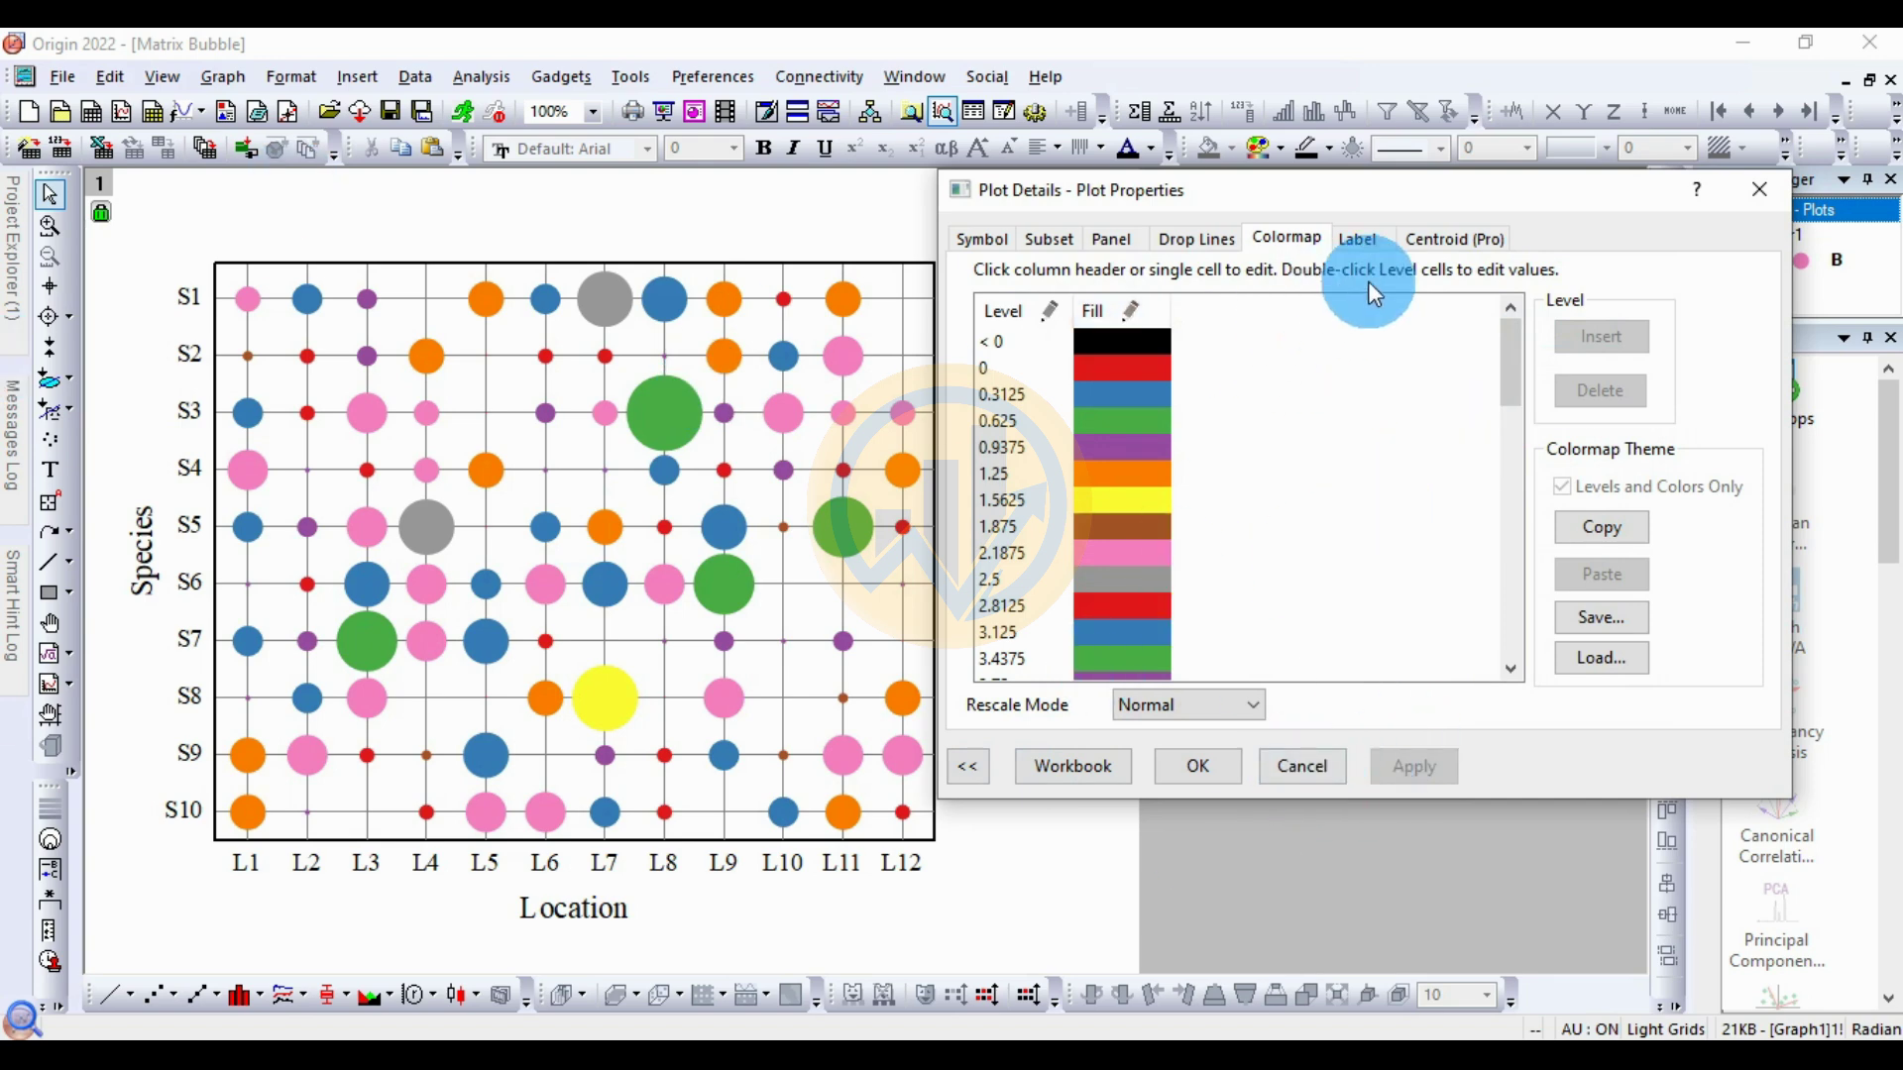
Step: Enable value labels on the bubbles and apply them
click(1357, 239)
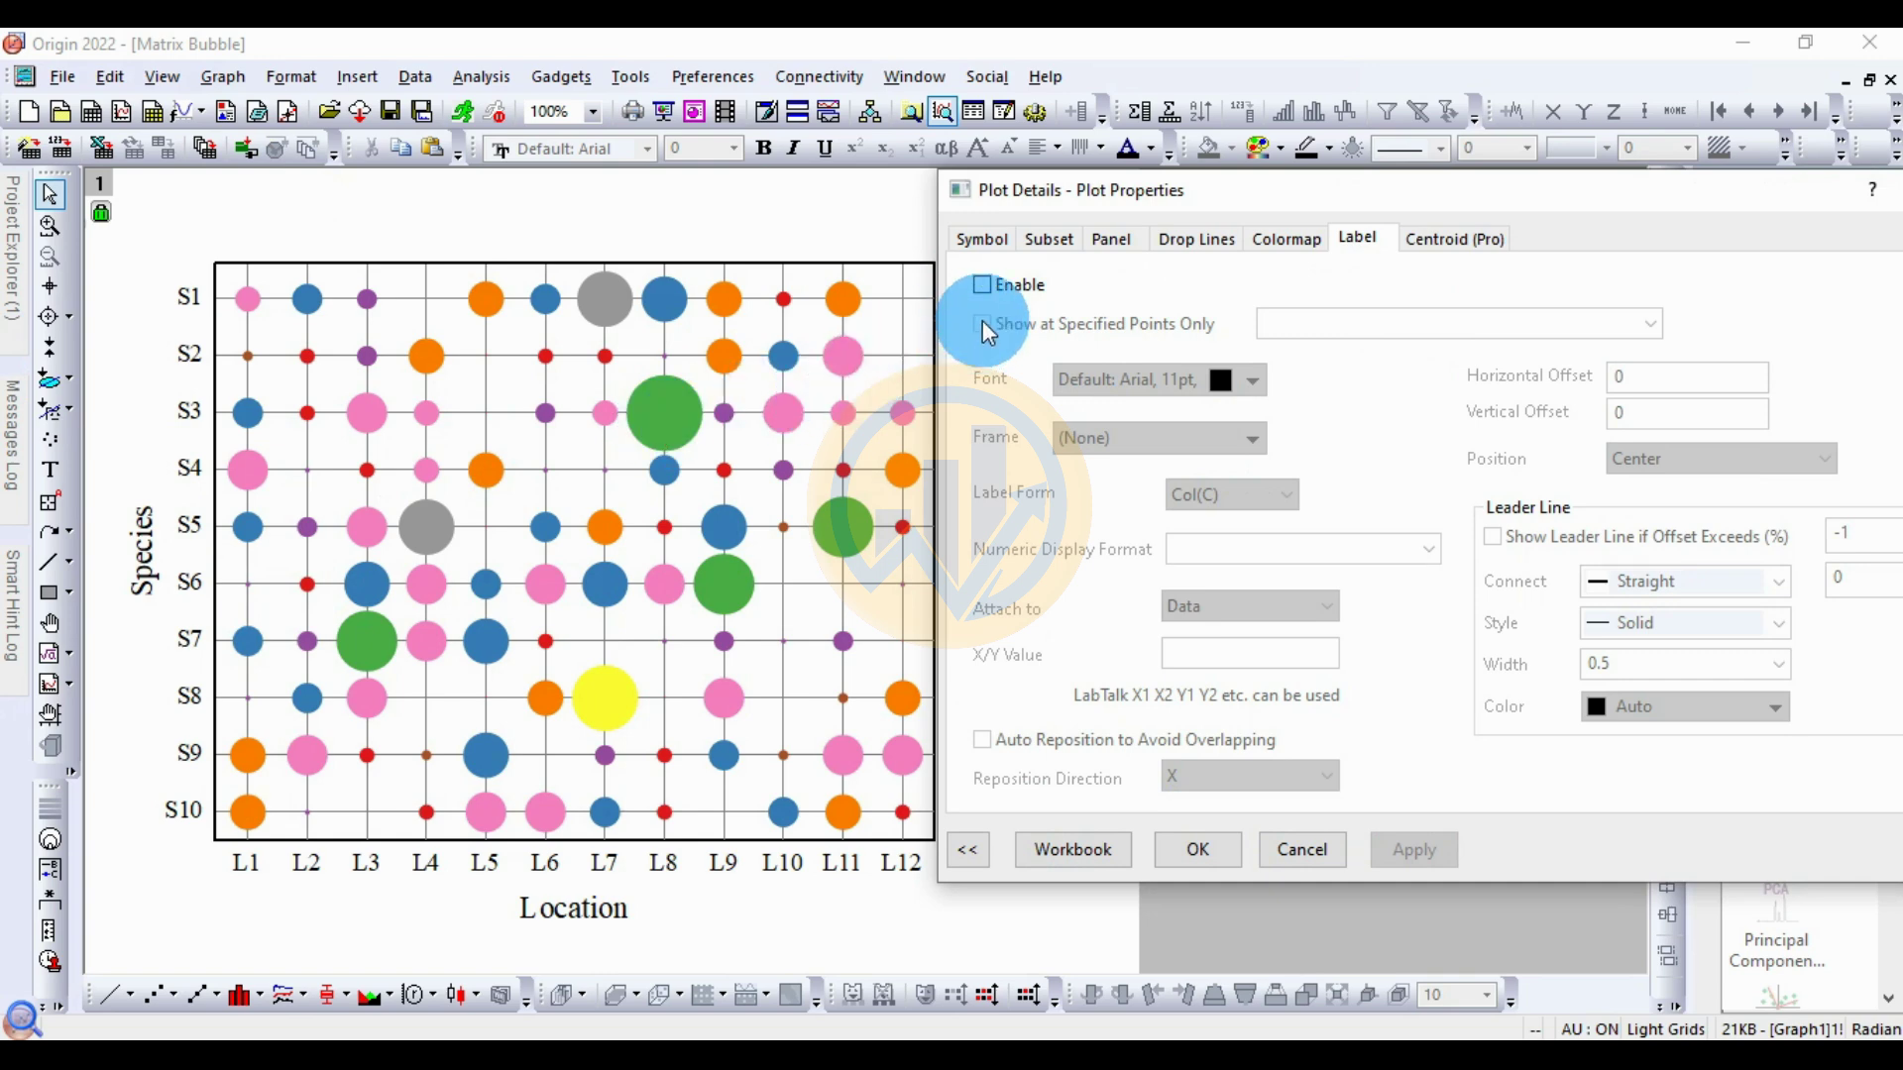
click(983, 284)
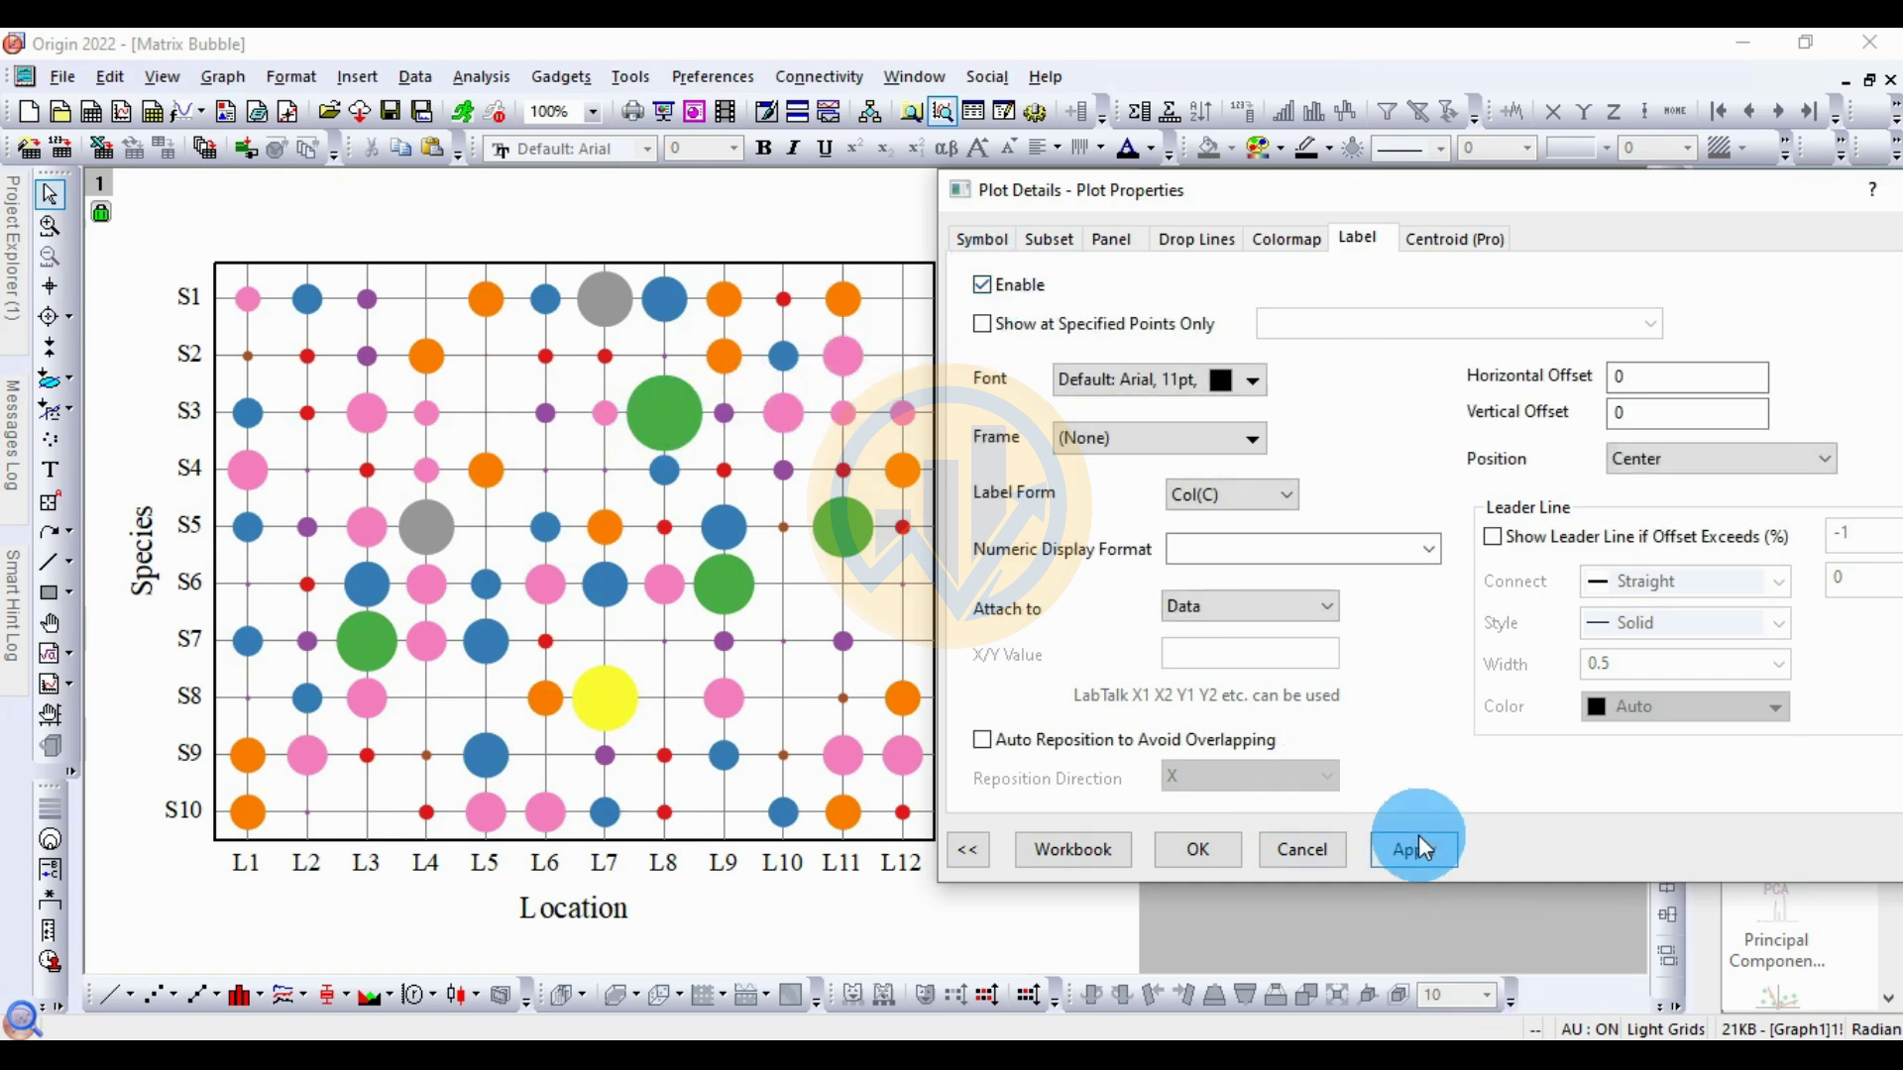
click(1420, 844)
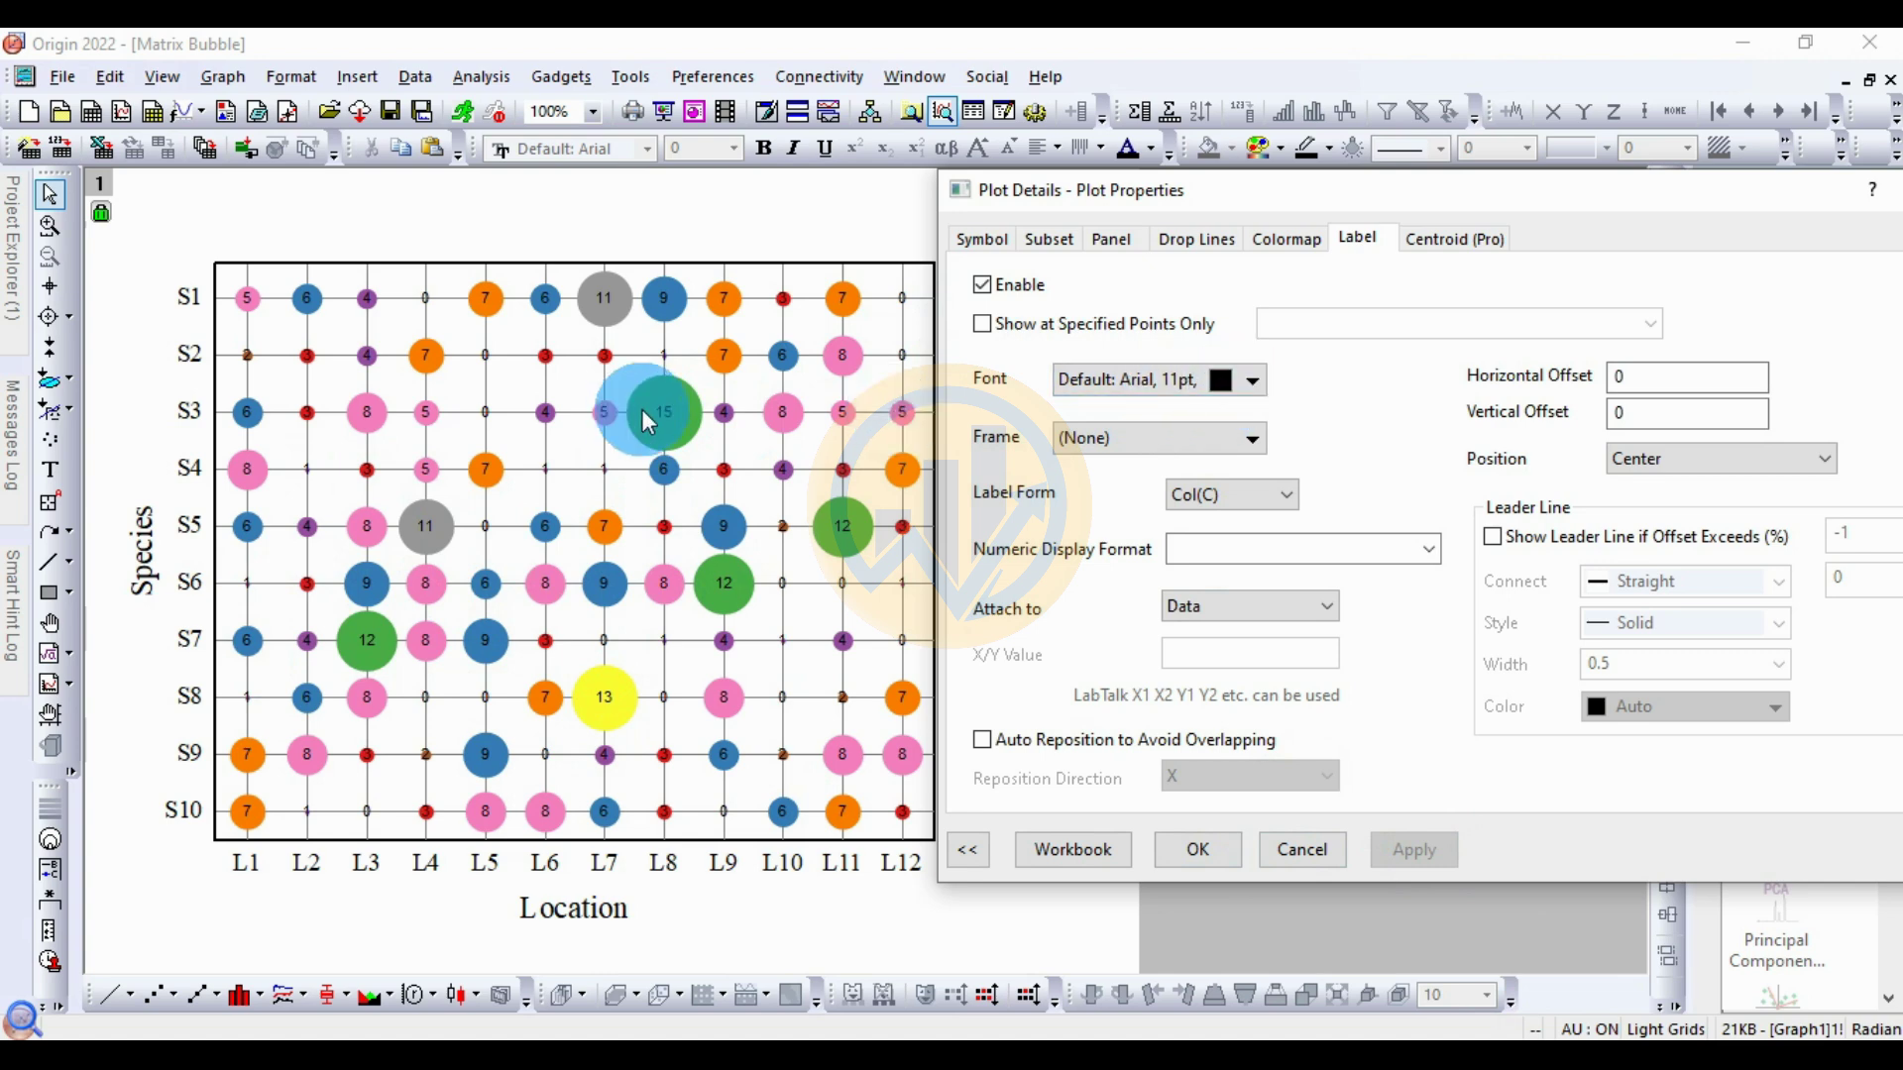
Step: Set the labels to Times New Roman 12 pt, apply, and close the plot settings
click(1098, 383)
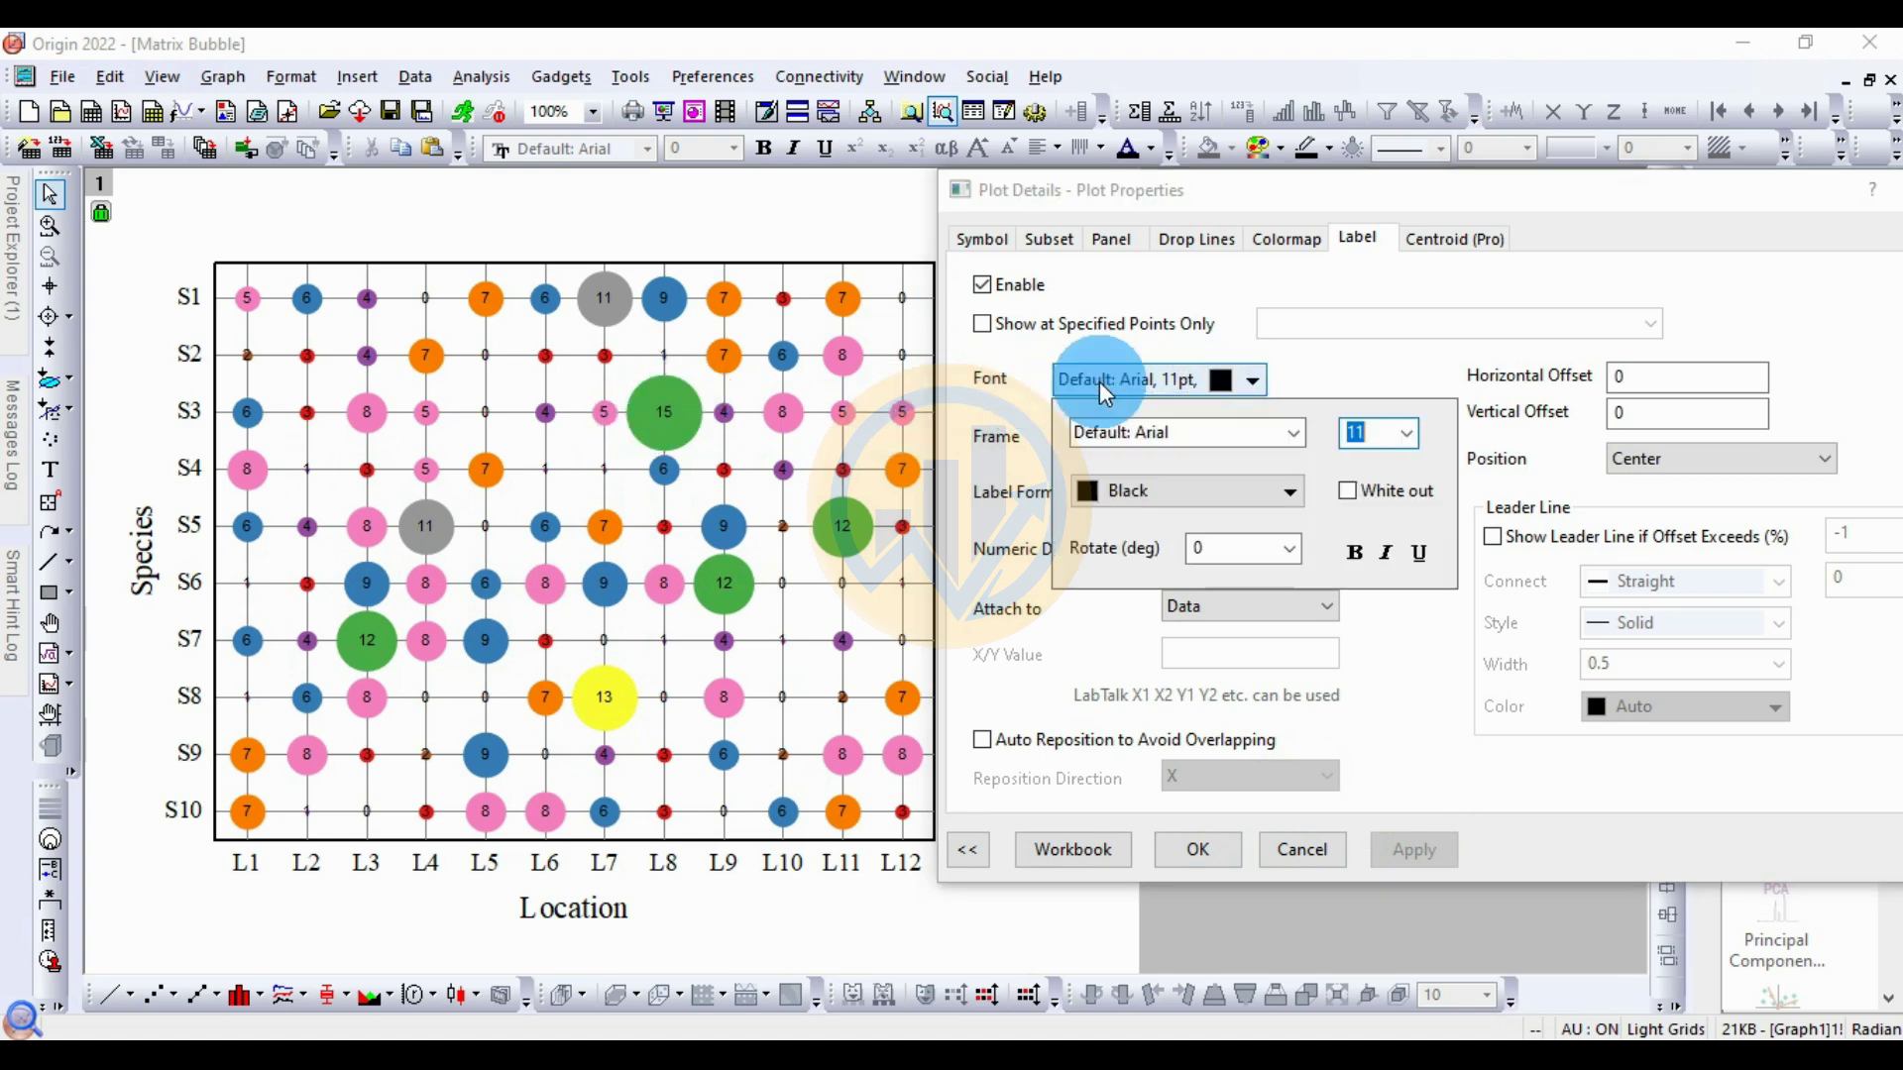
click(1291, 433)
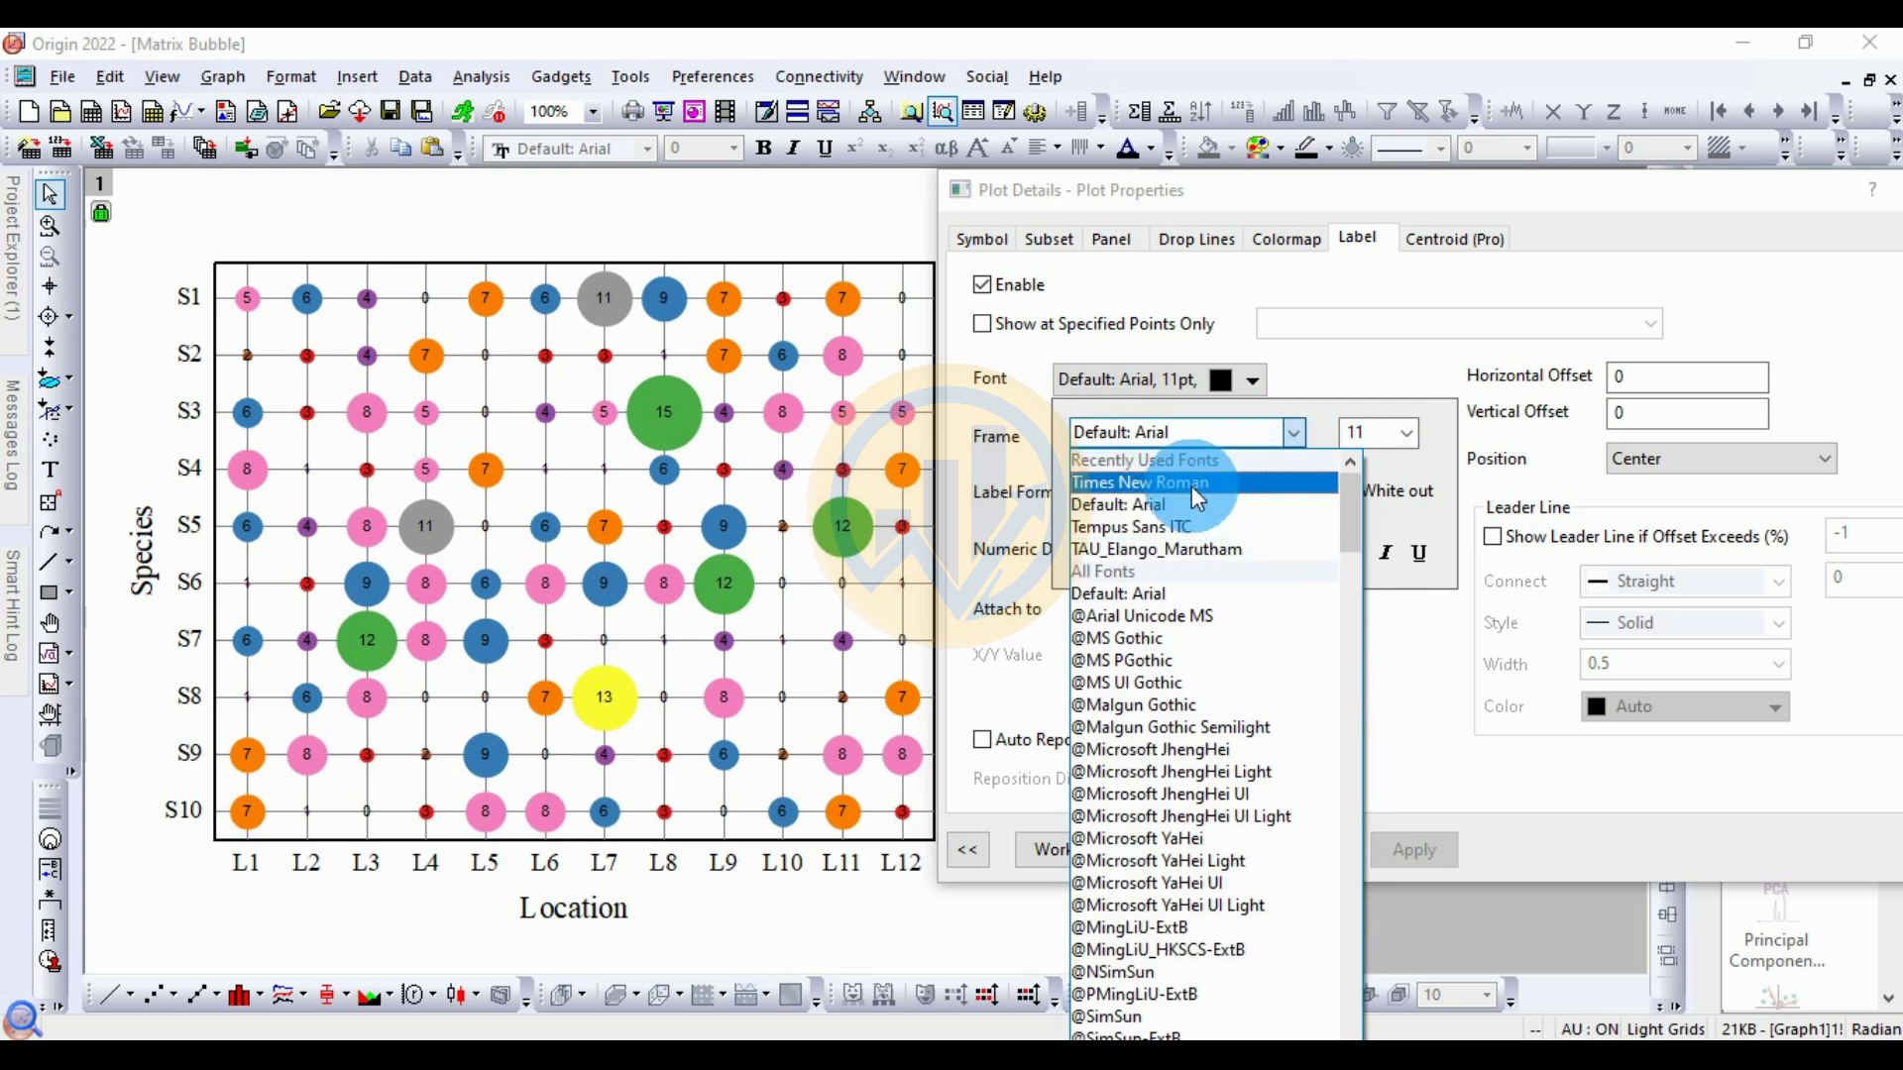
click(1191, 484)
click(1407, 436)
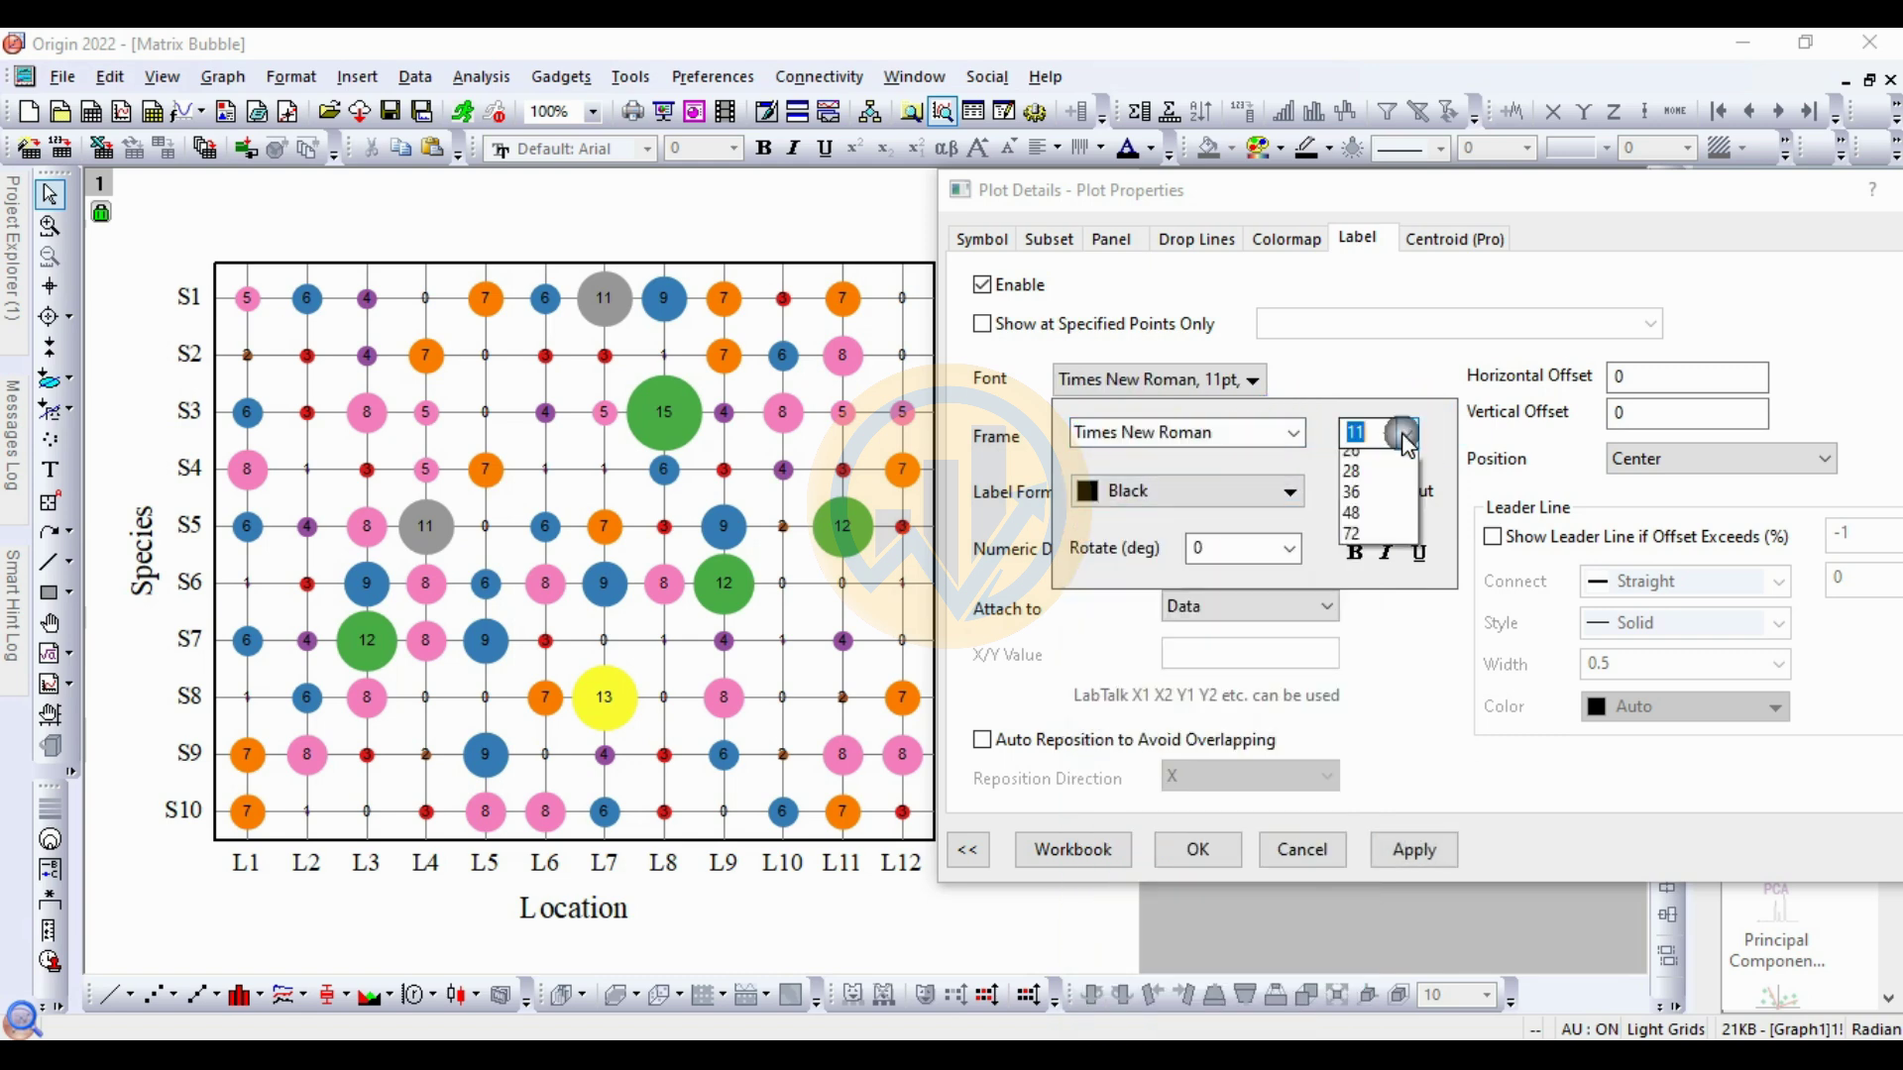
click(1353, 538)
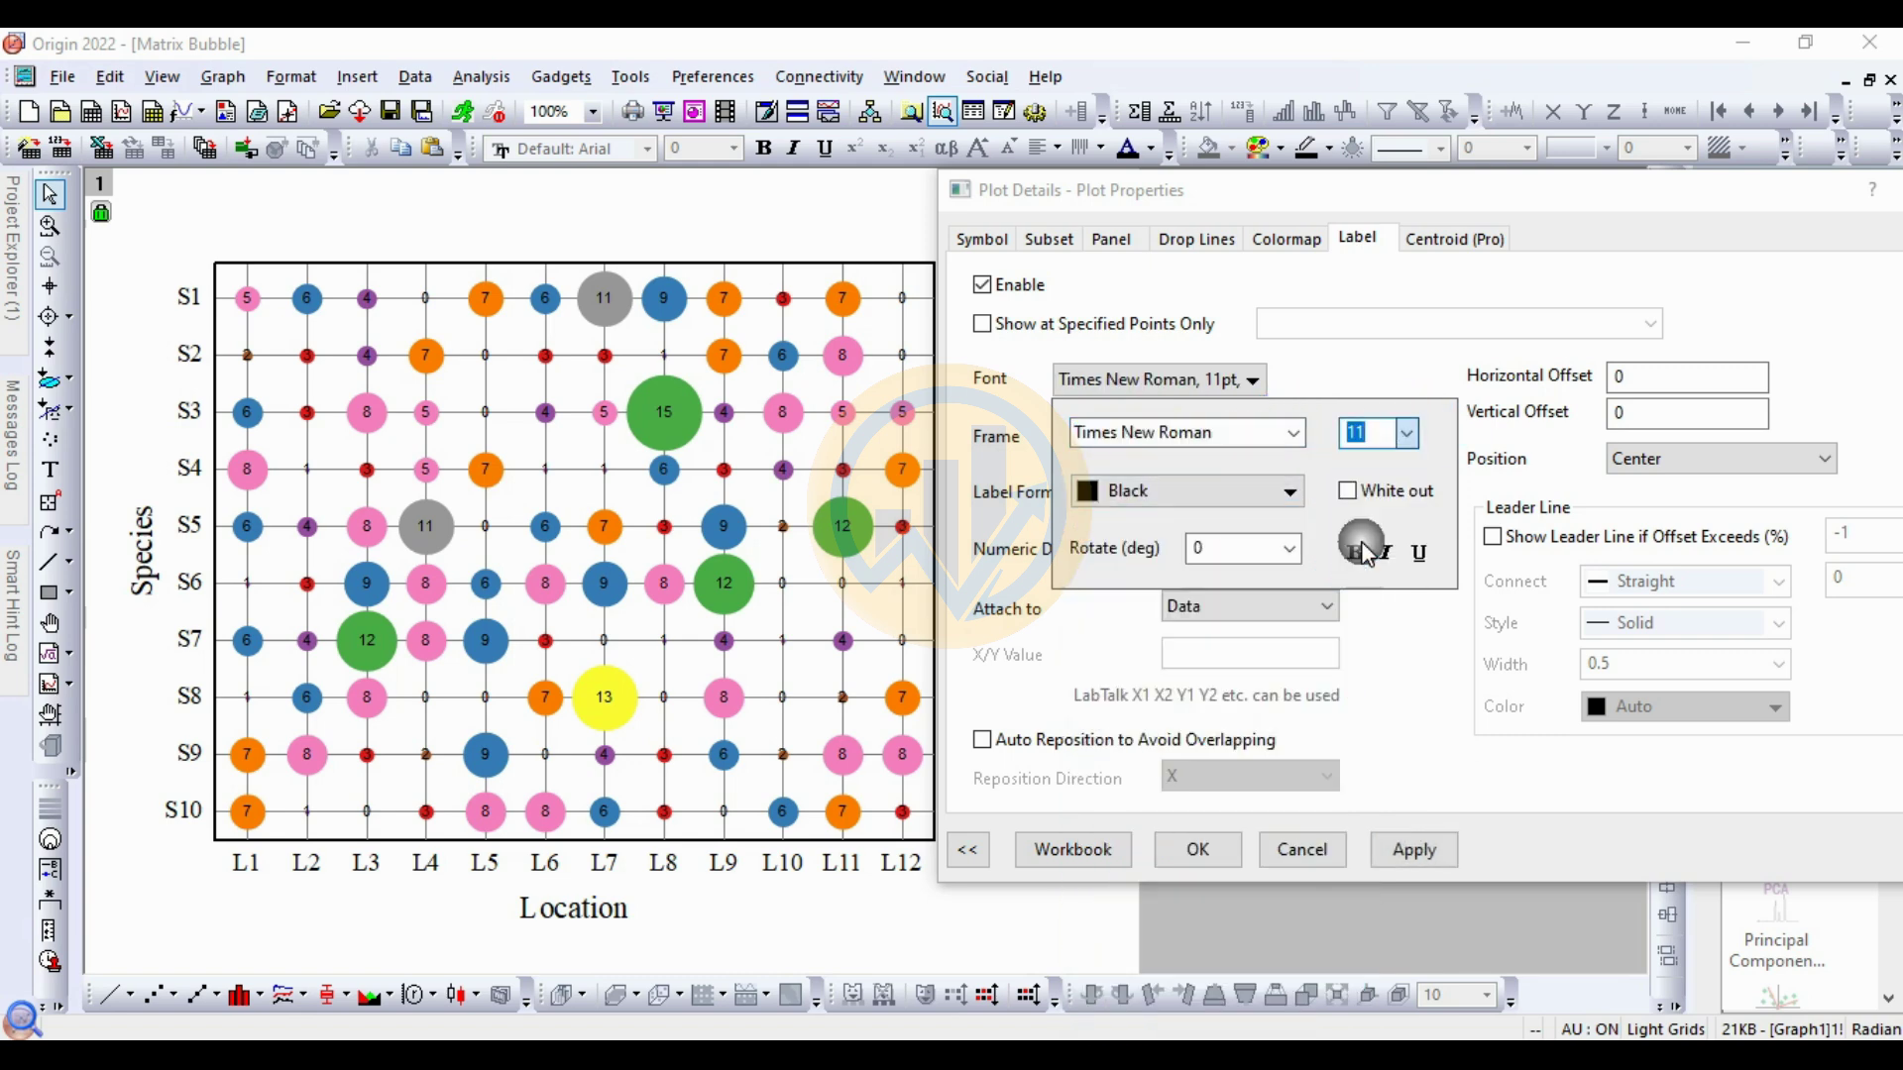
click(1408, 858)
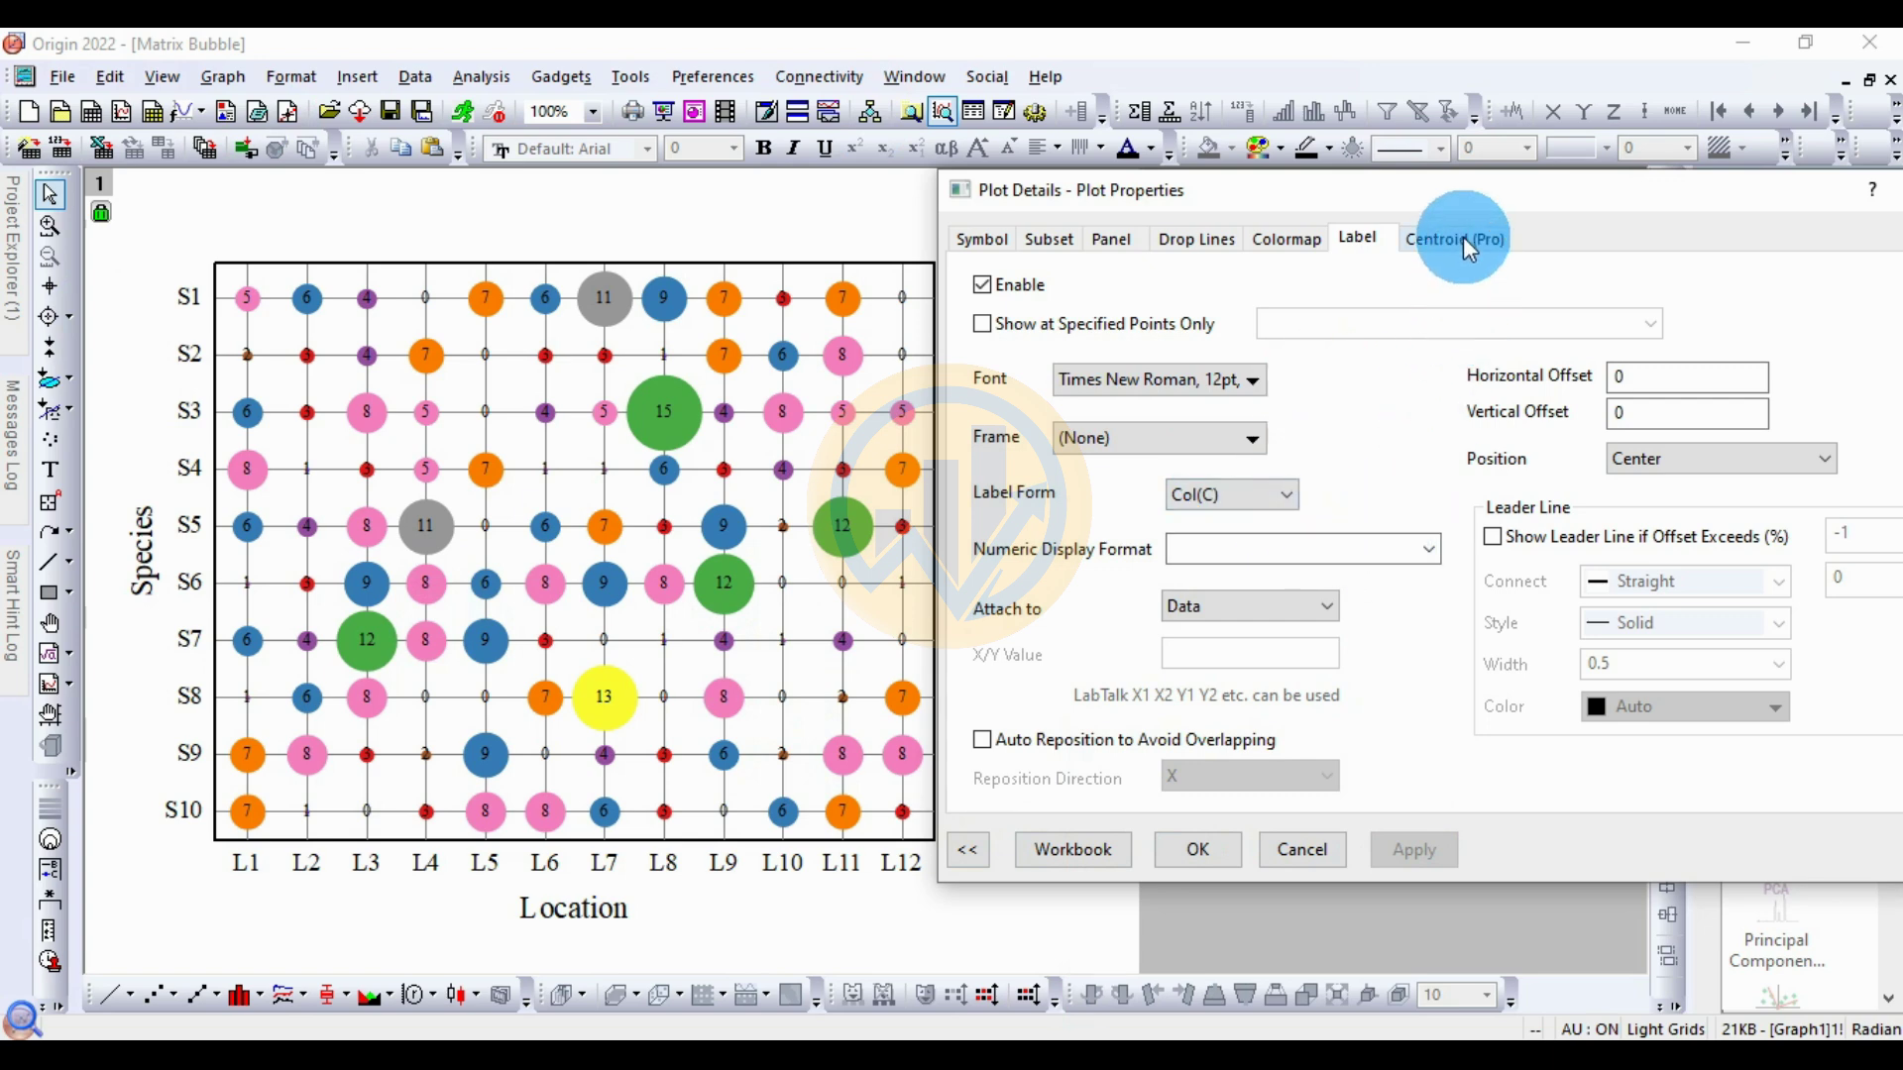
click(1198, 849)
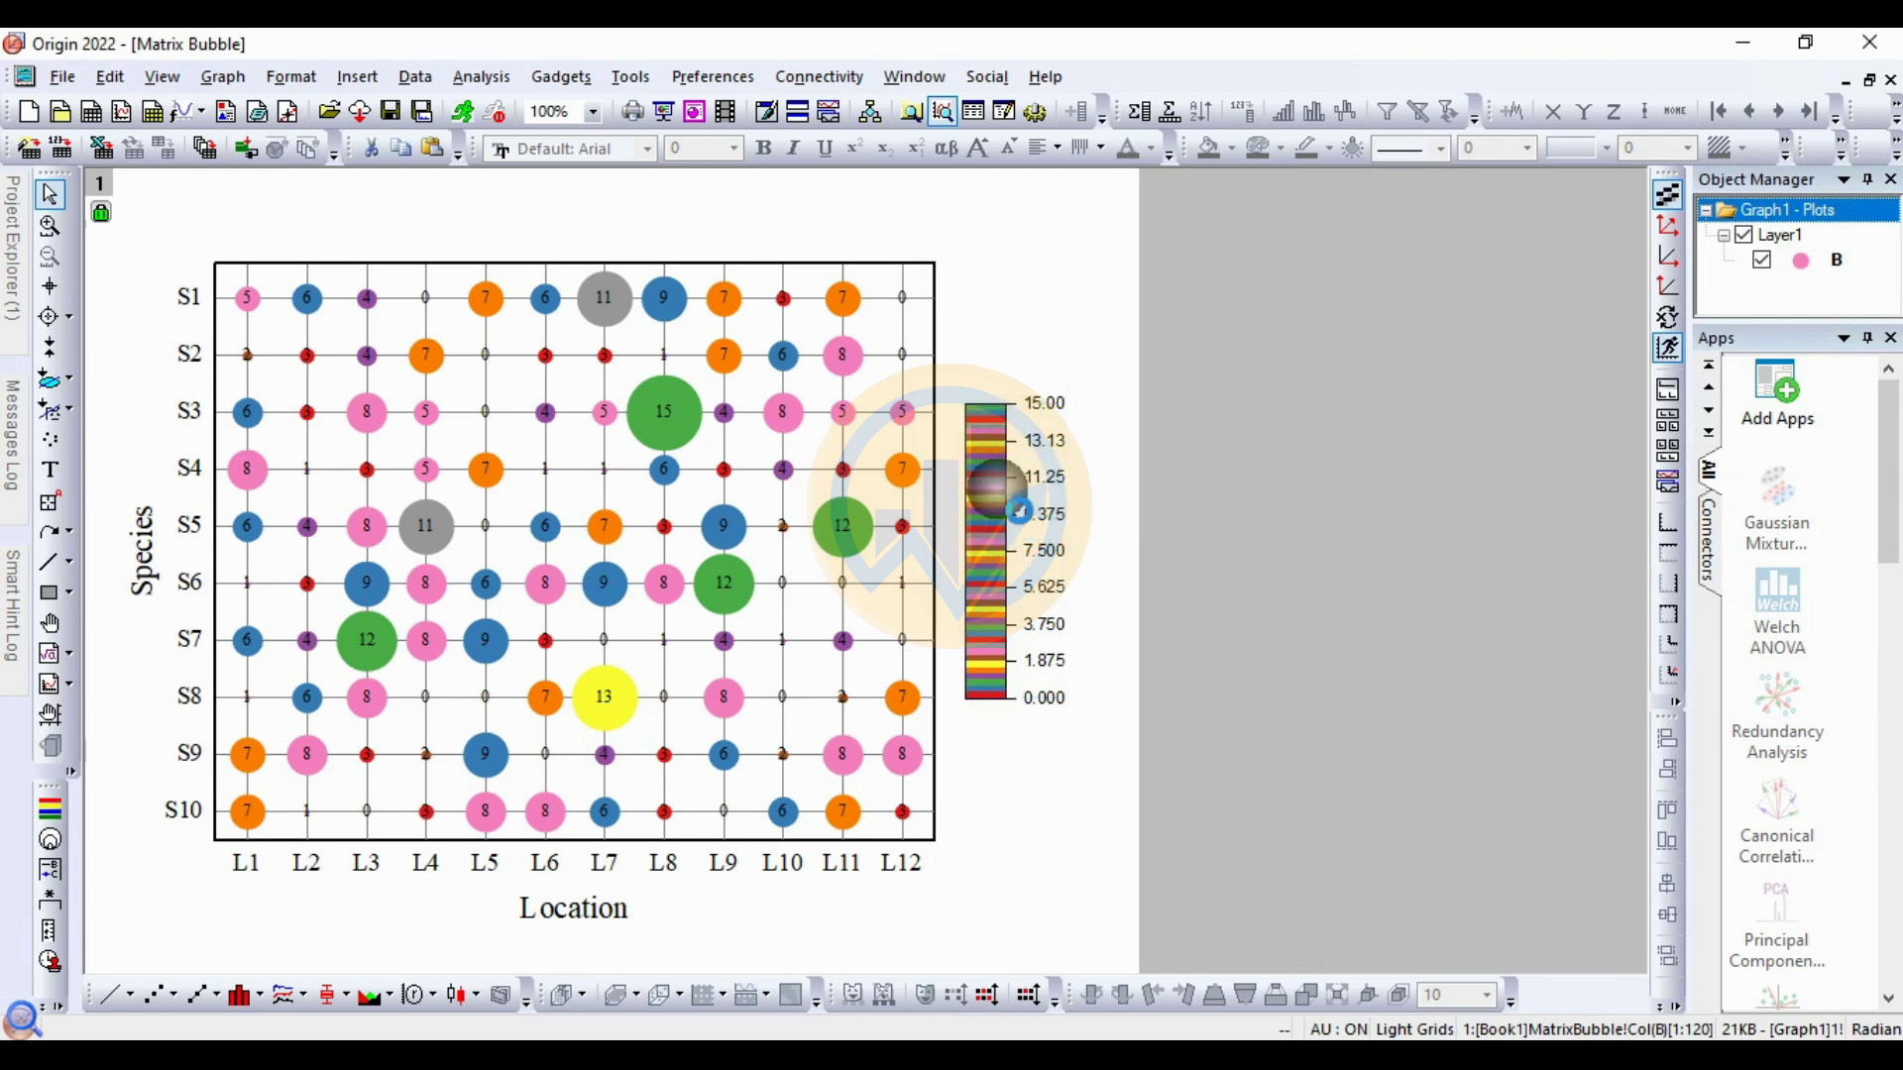
Step: Try range-style labels on the colour scale in Color Scale Control
double_click(997, 490)
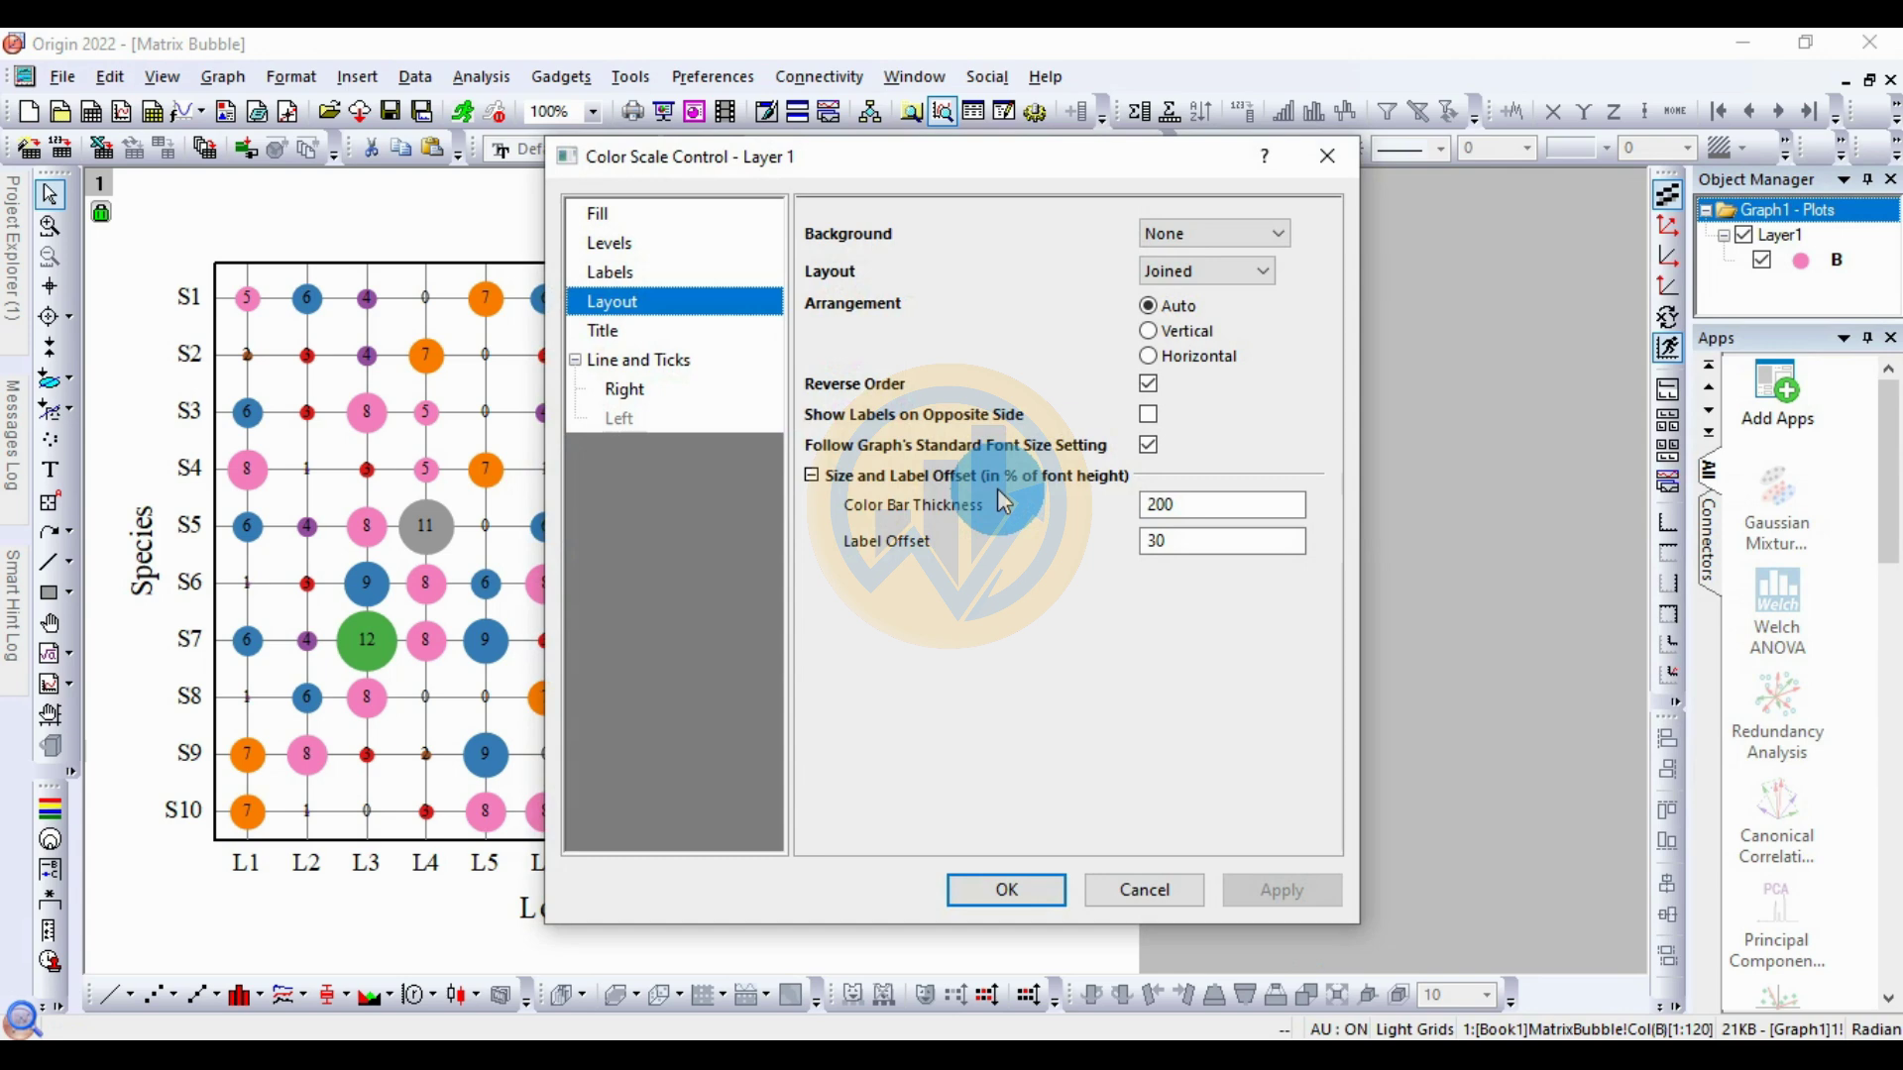
drag(940, 180, 1070, 192)
click(757, 256)
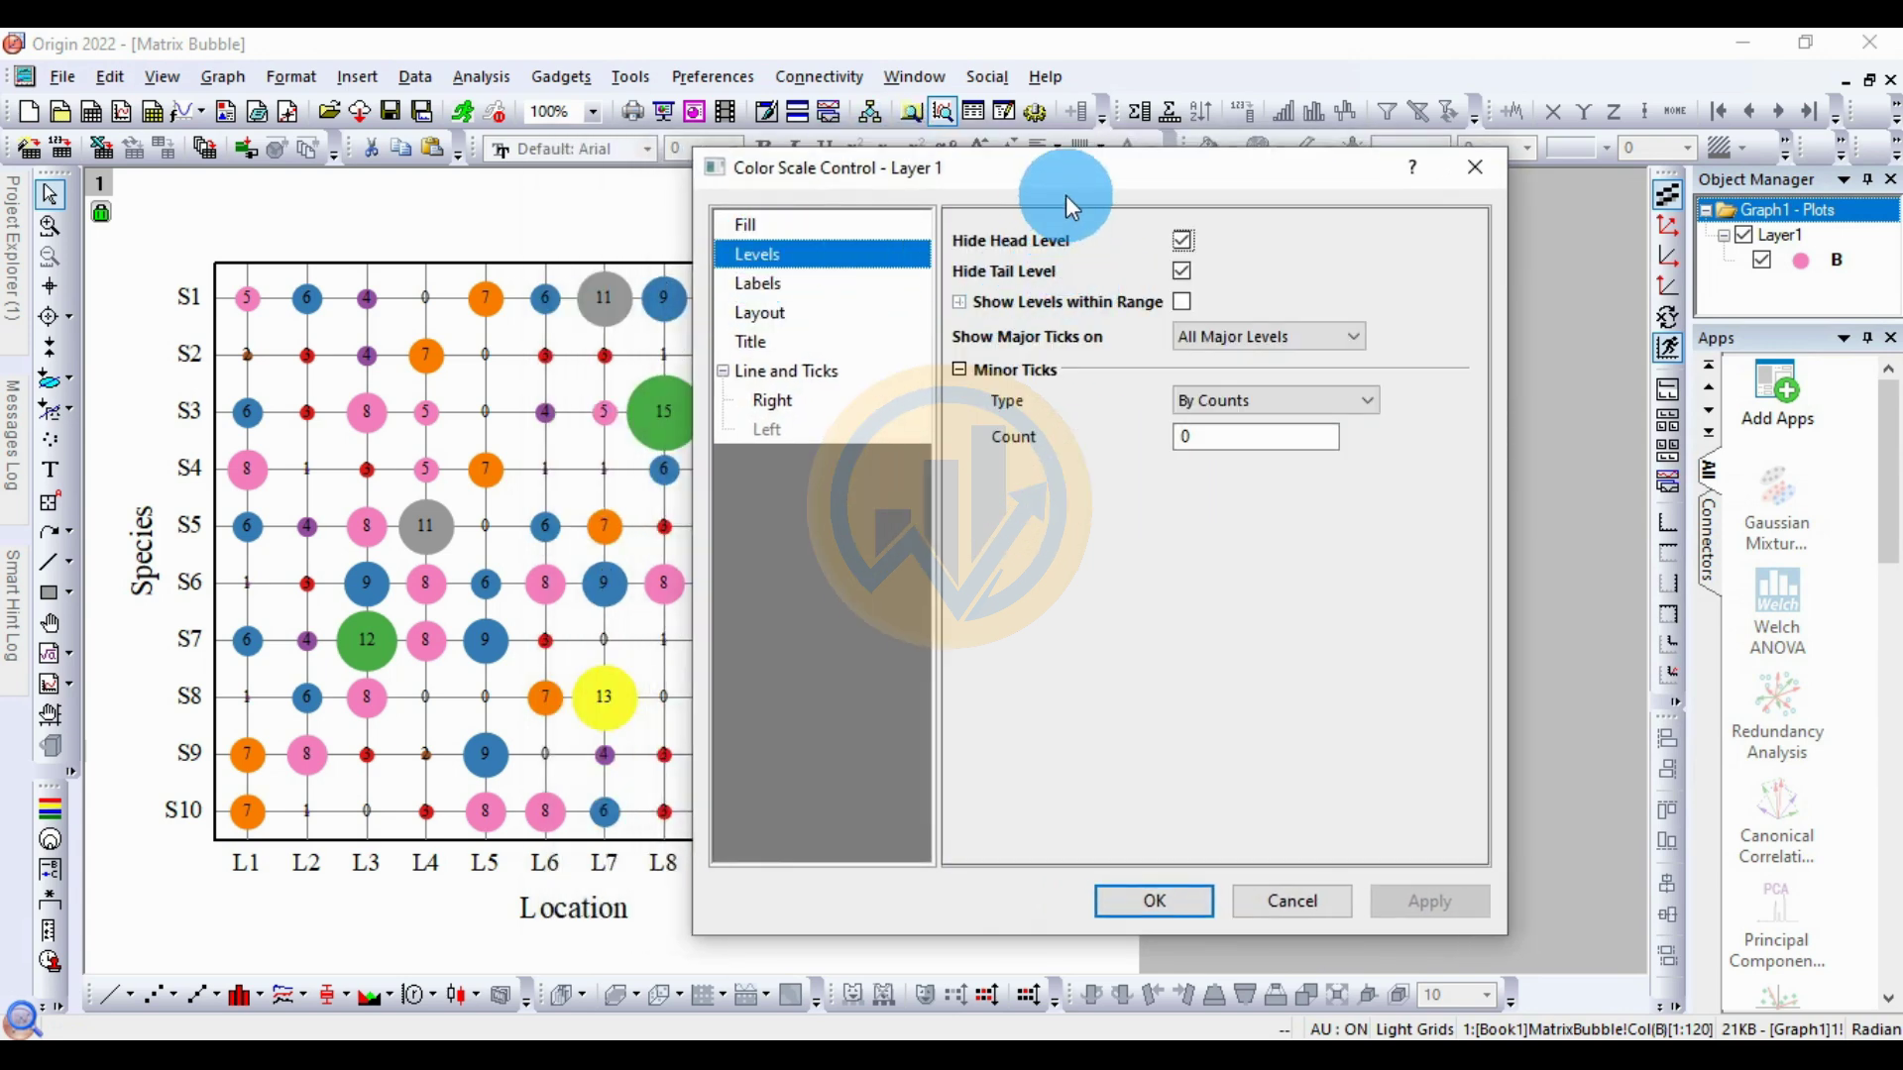
drag(1104, 180, 1367, 190)
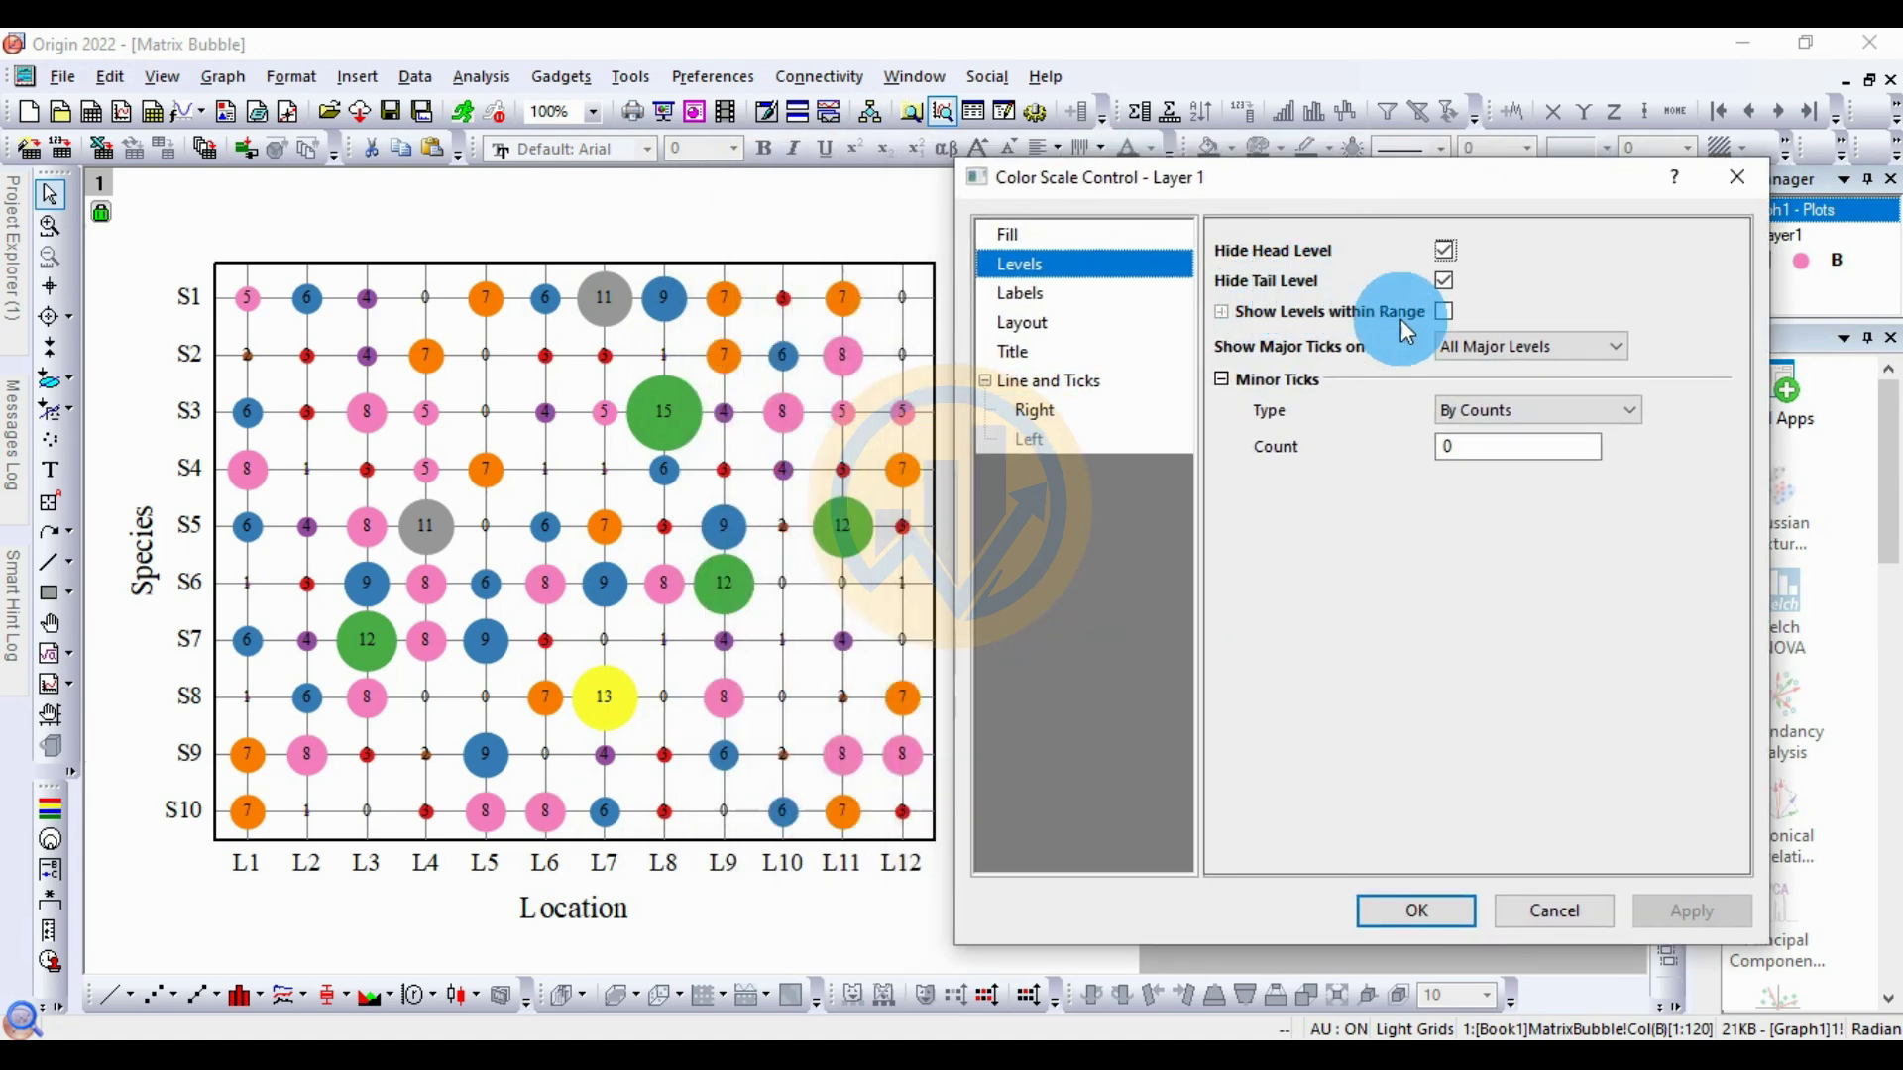
click(1031, 300)
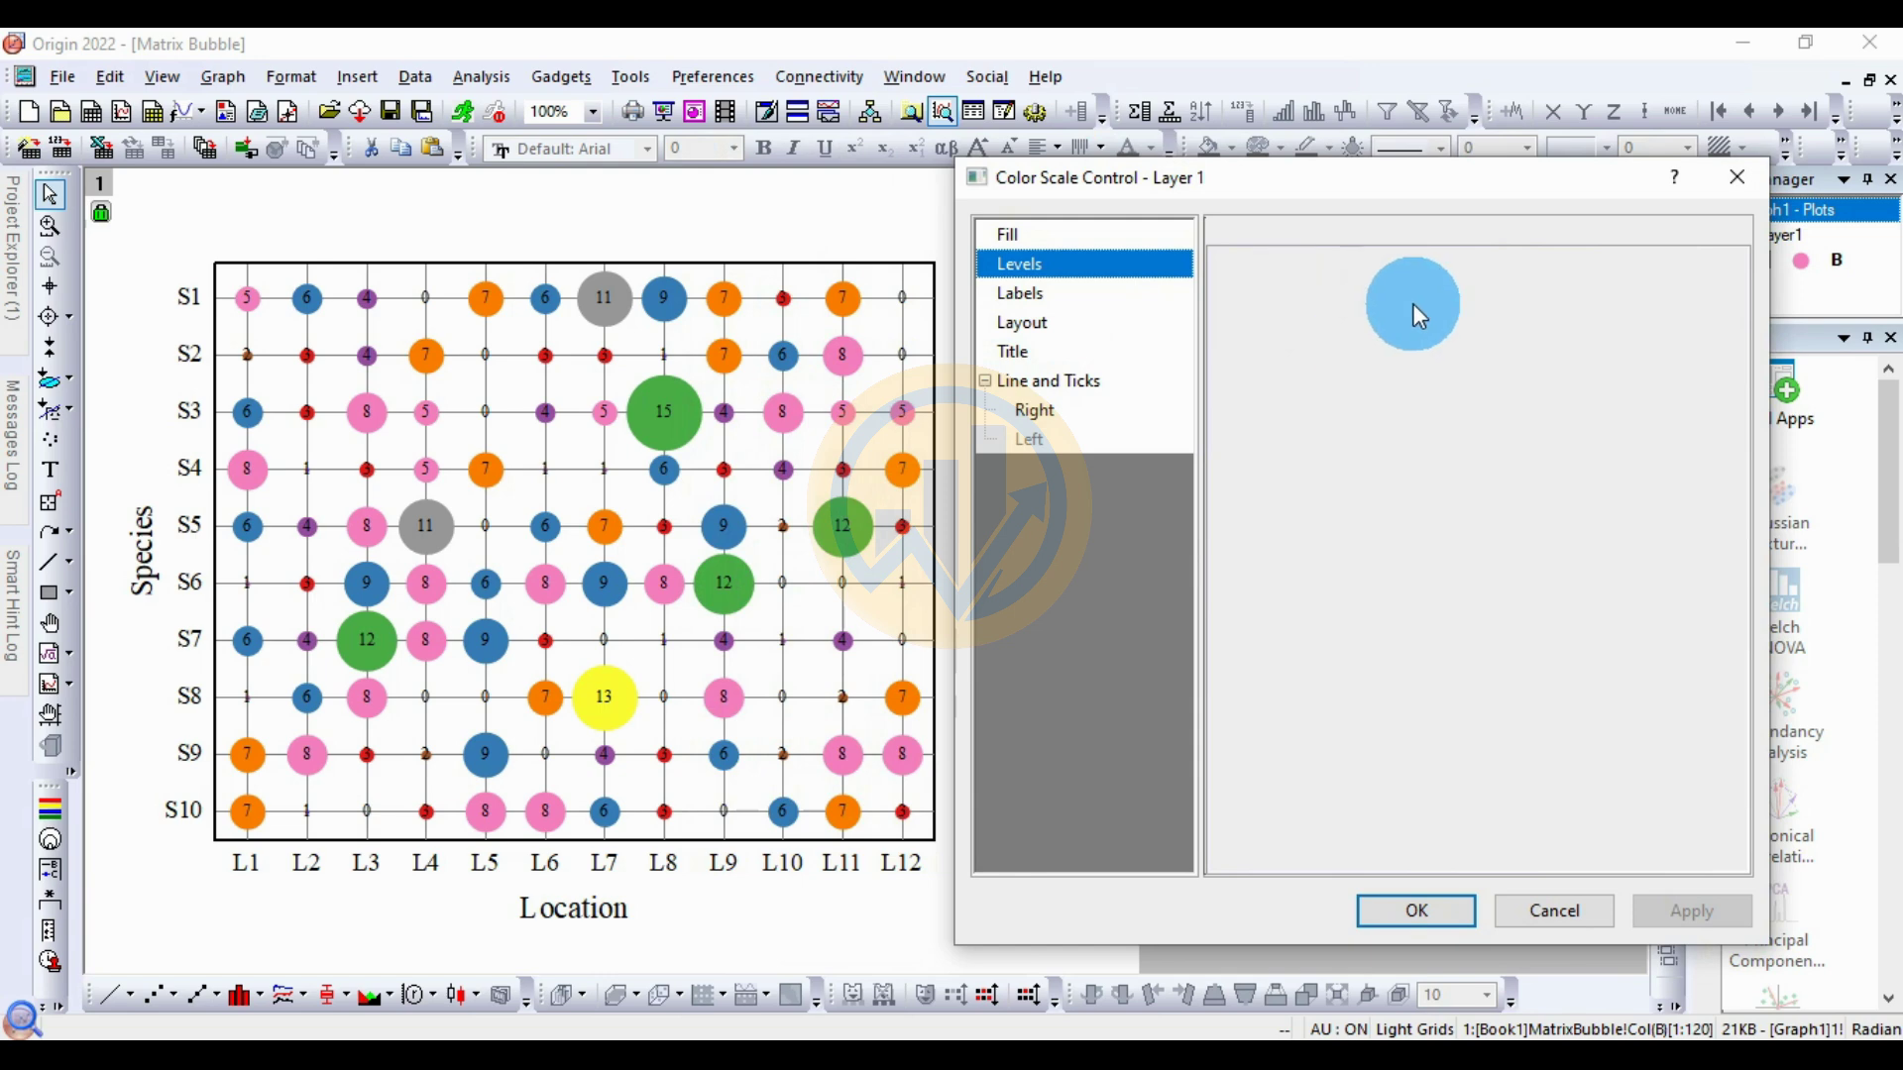
drag(1402, 193, 578, 187)
click(630, 285)
click(616, 331)
click(845, 908)
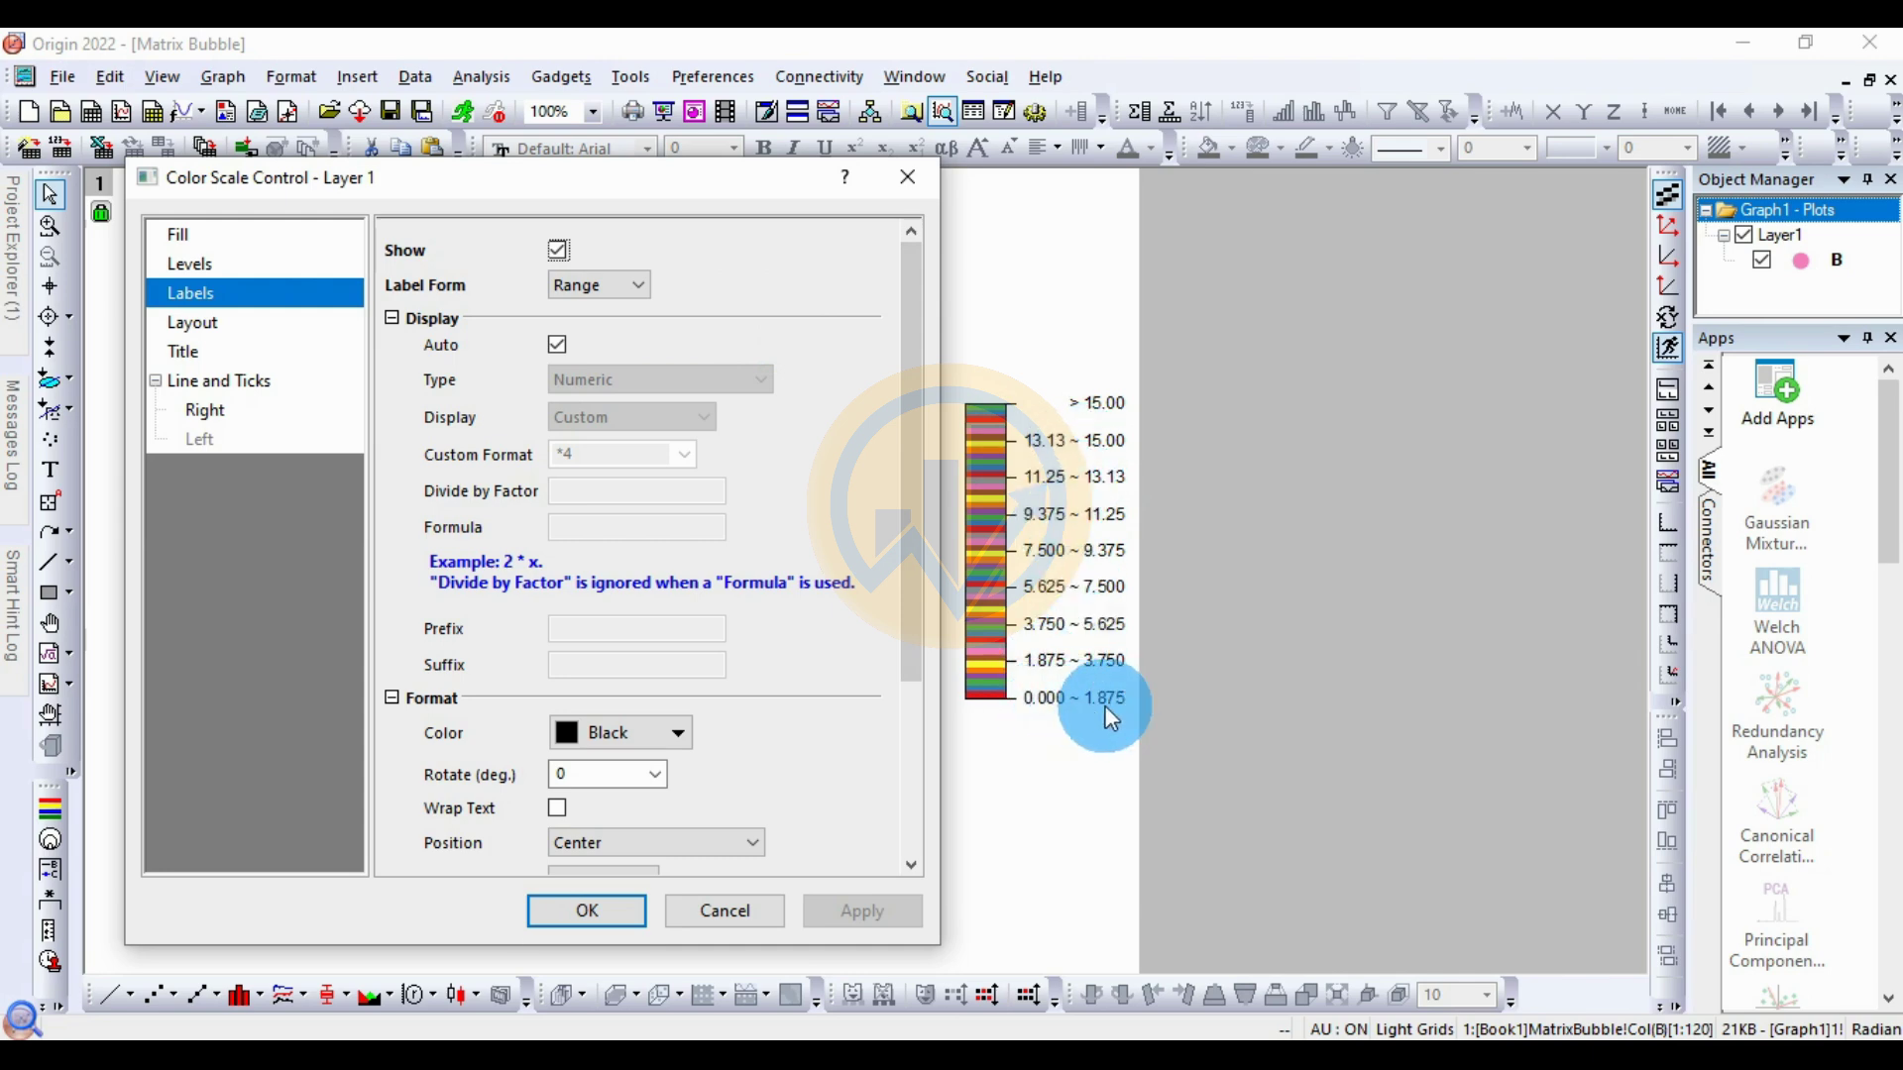
Step: Return the colour scale labels to single values and apply
click(620, 290)
click(610, 308)
click(865, 913)
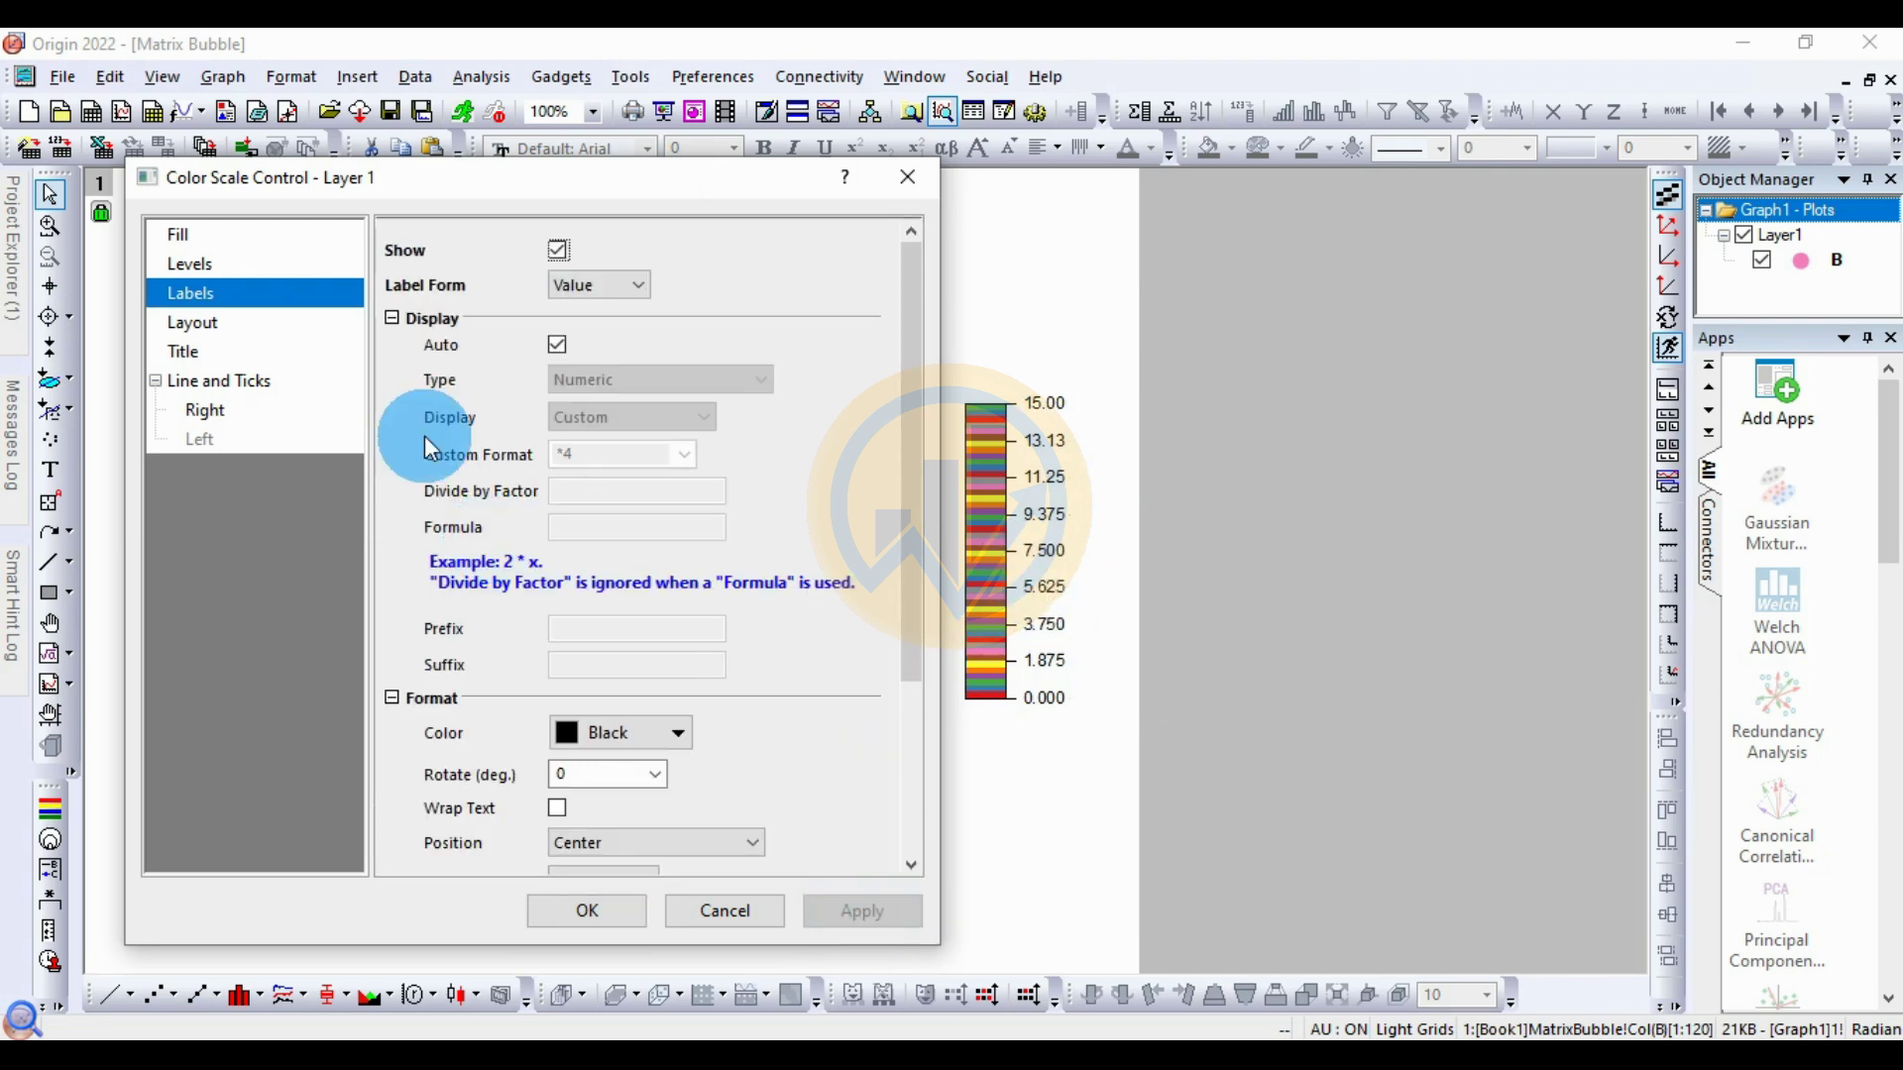
click(220, 325)
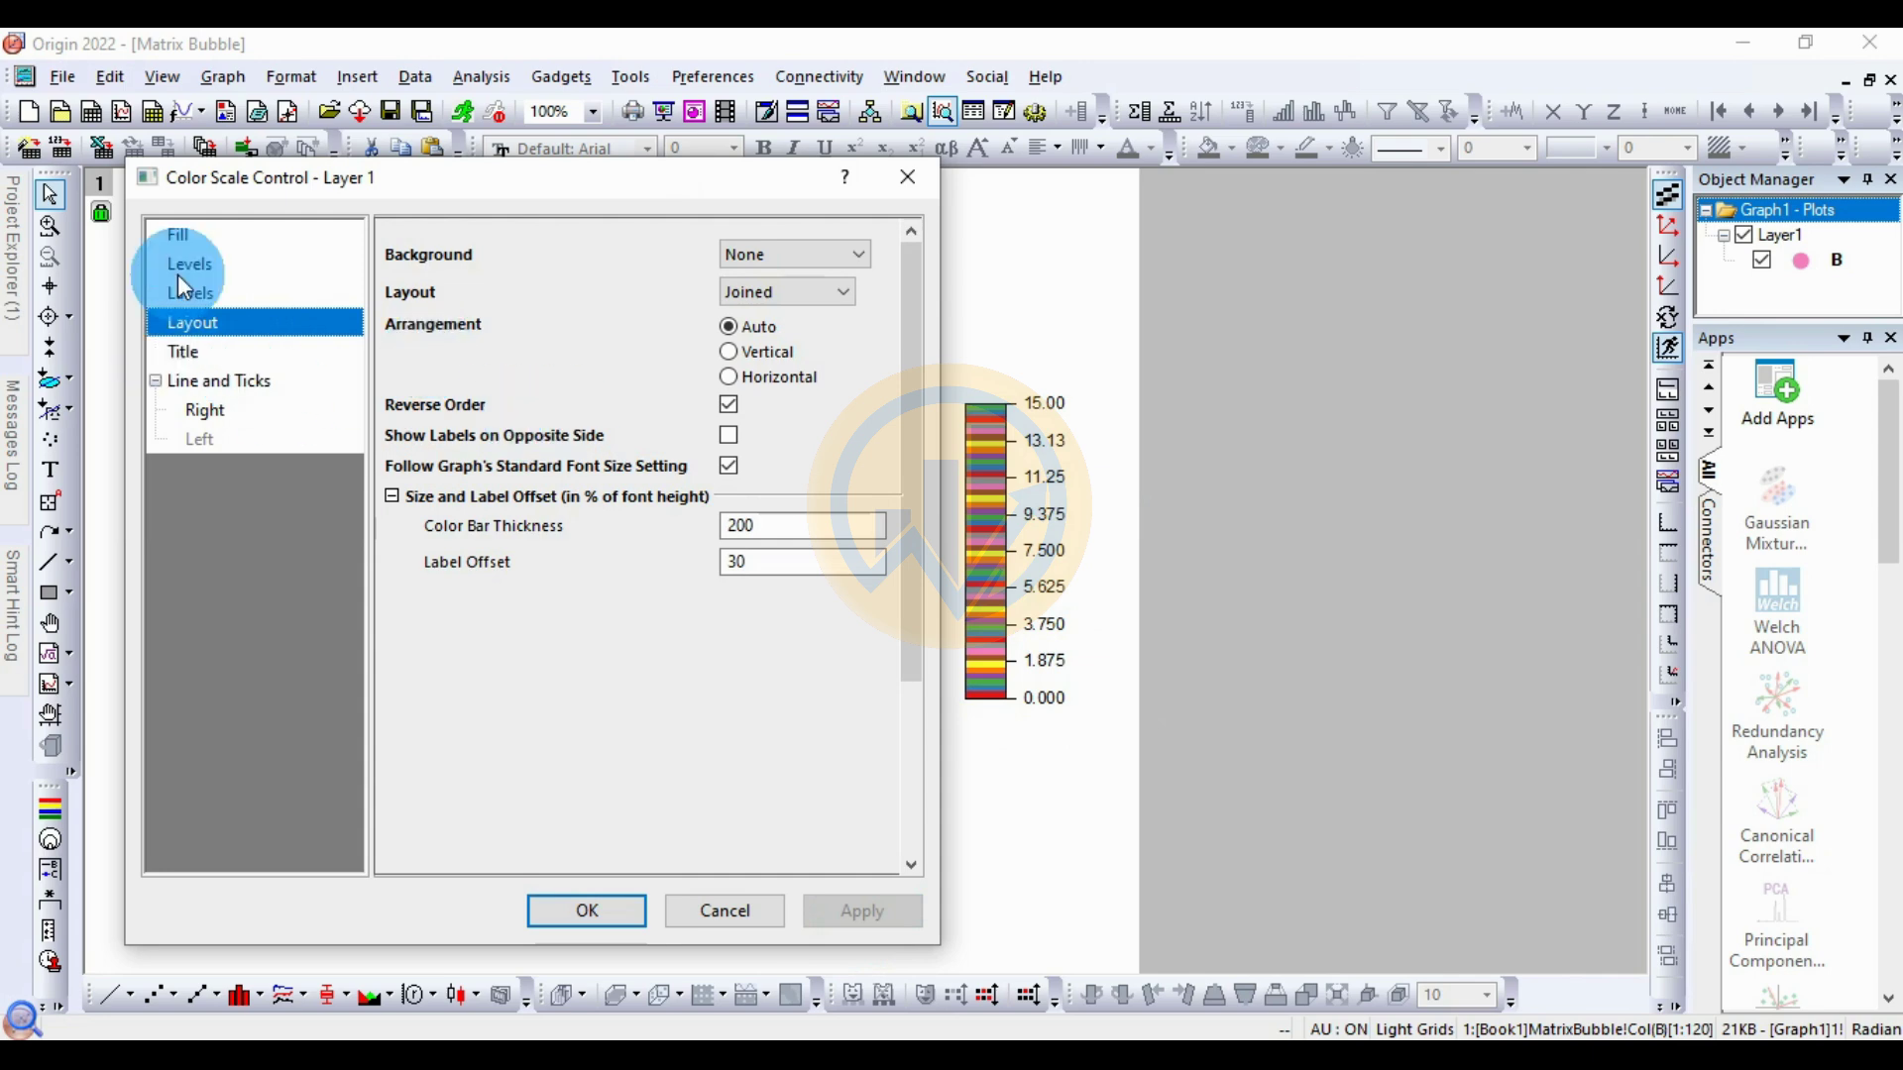
click(771, 258)
drag(742, 177, 612, 170)
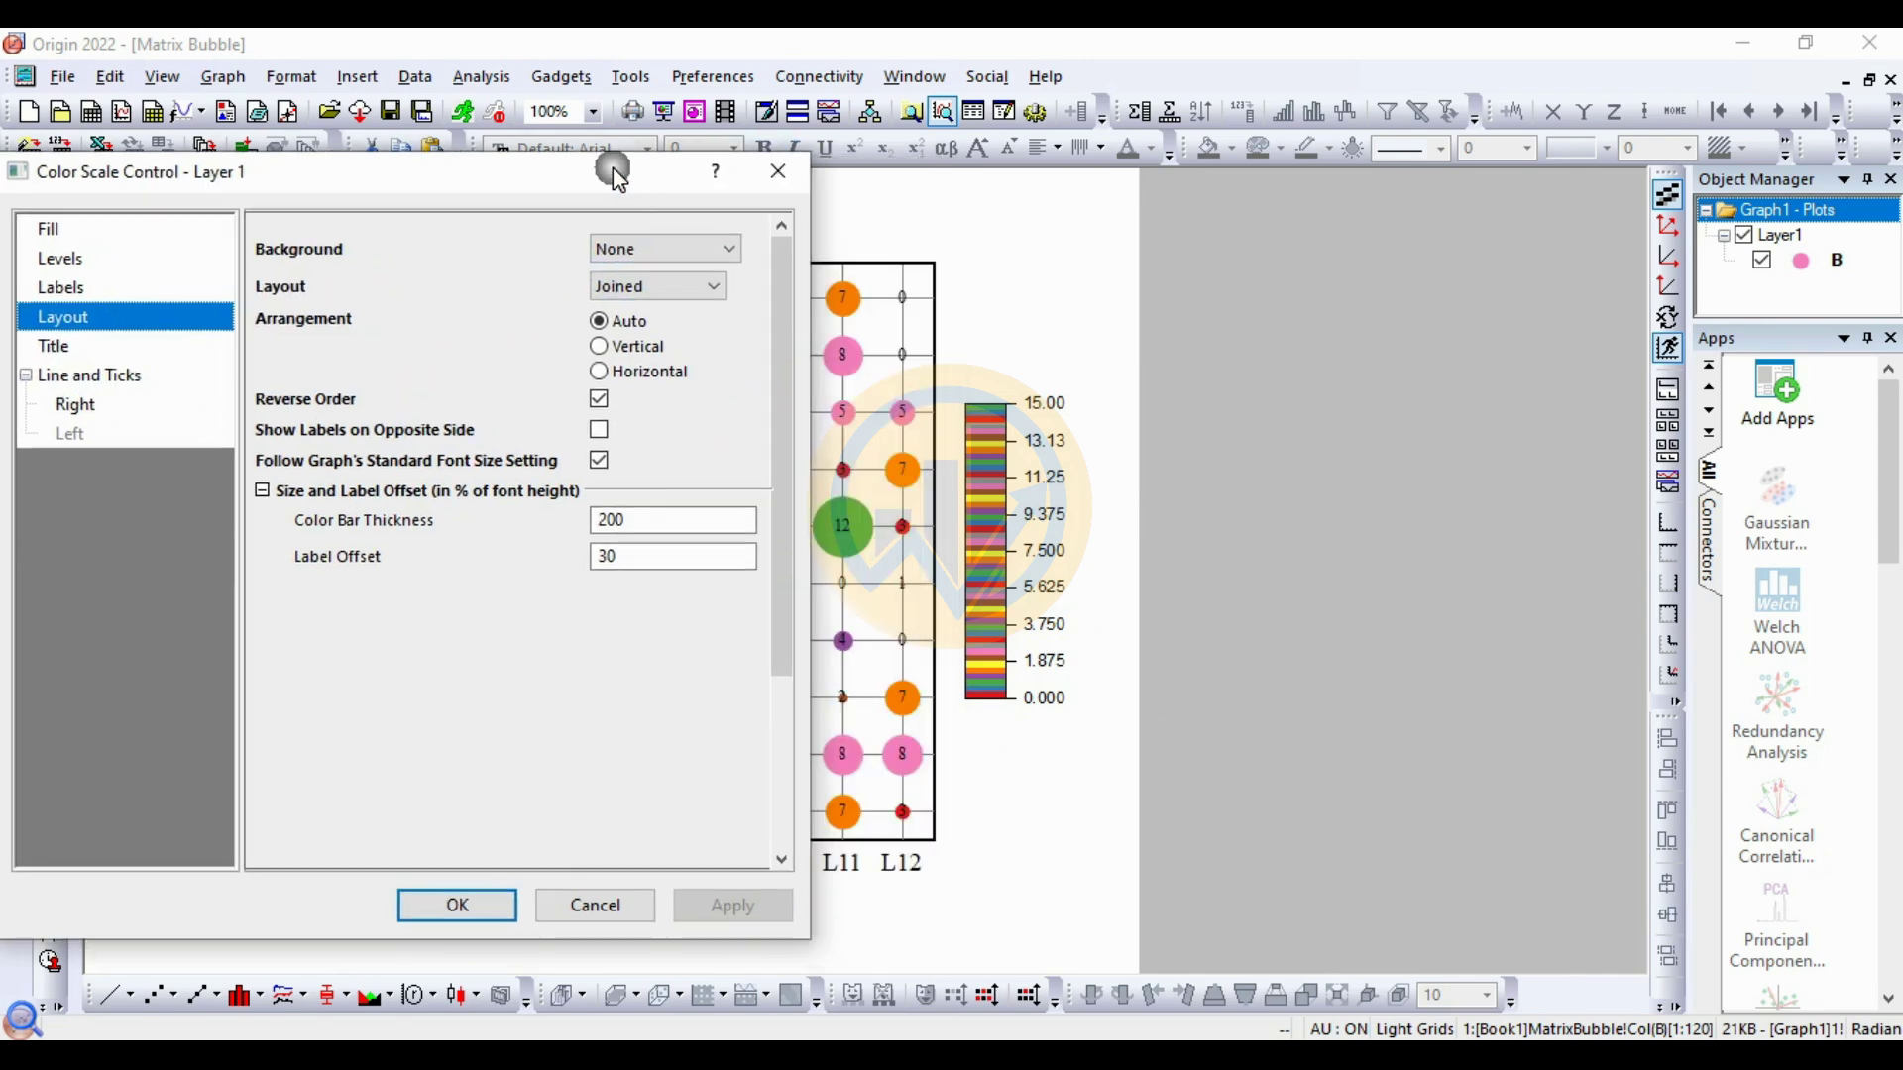
click(654, 243)
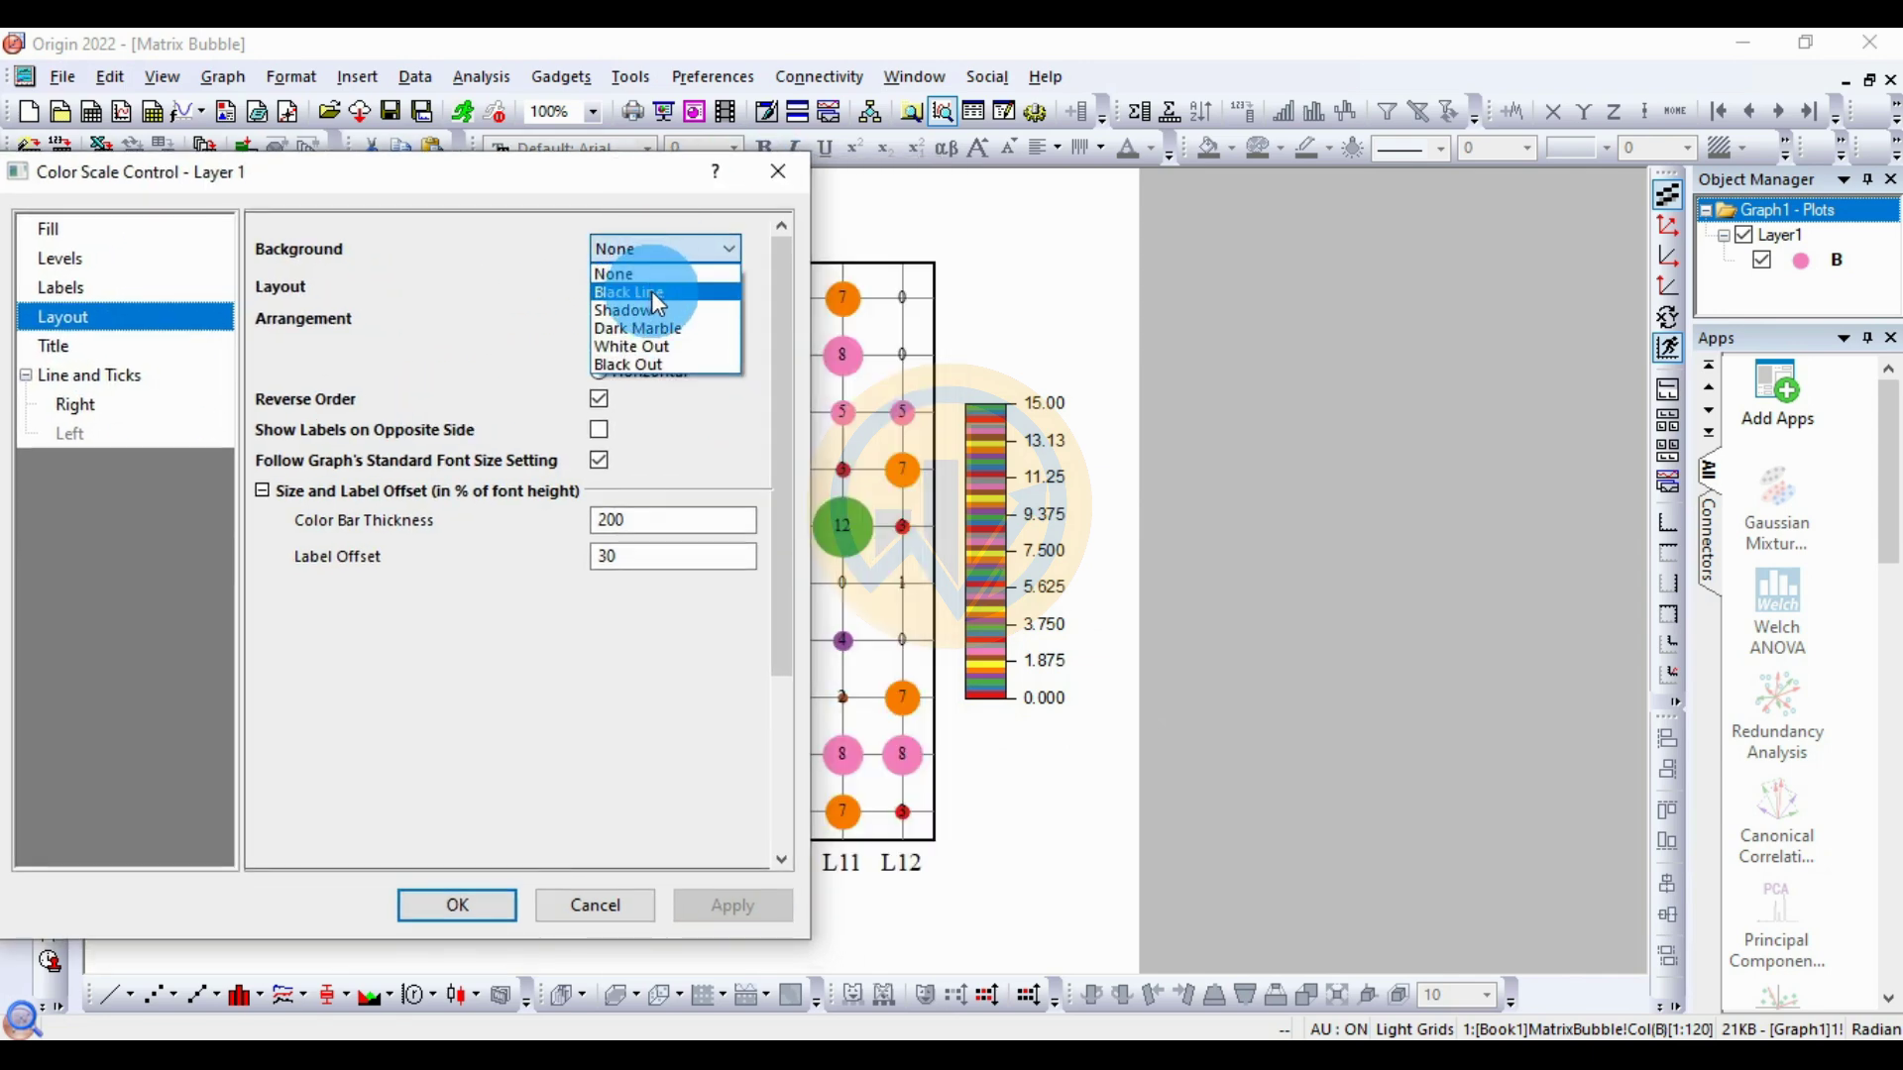
click(651, 290)
click(733, 906)
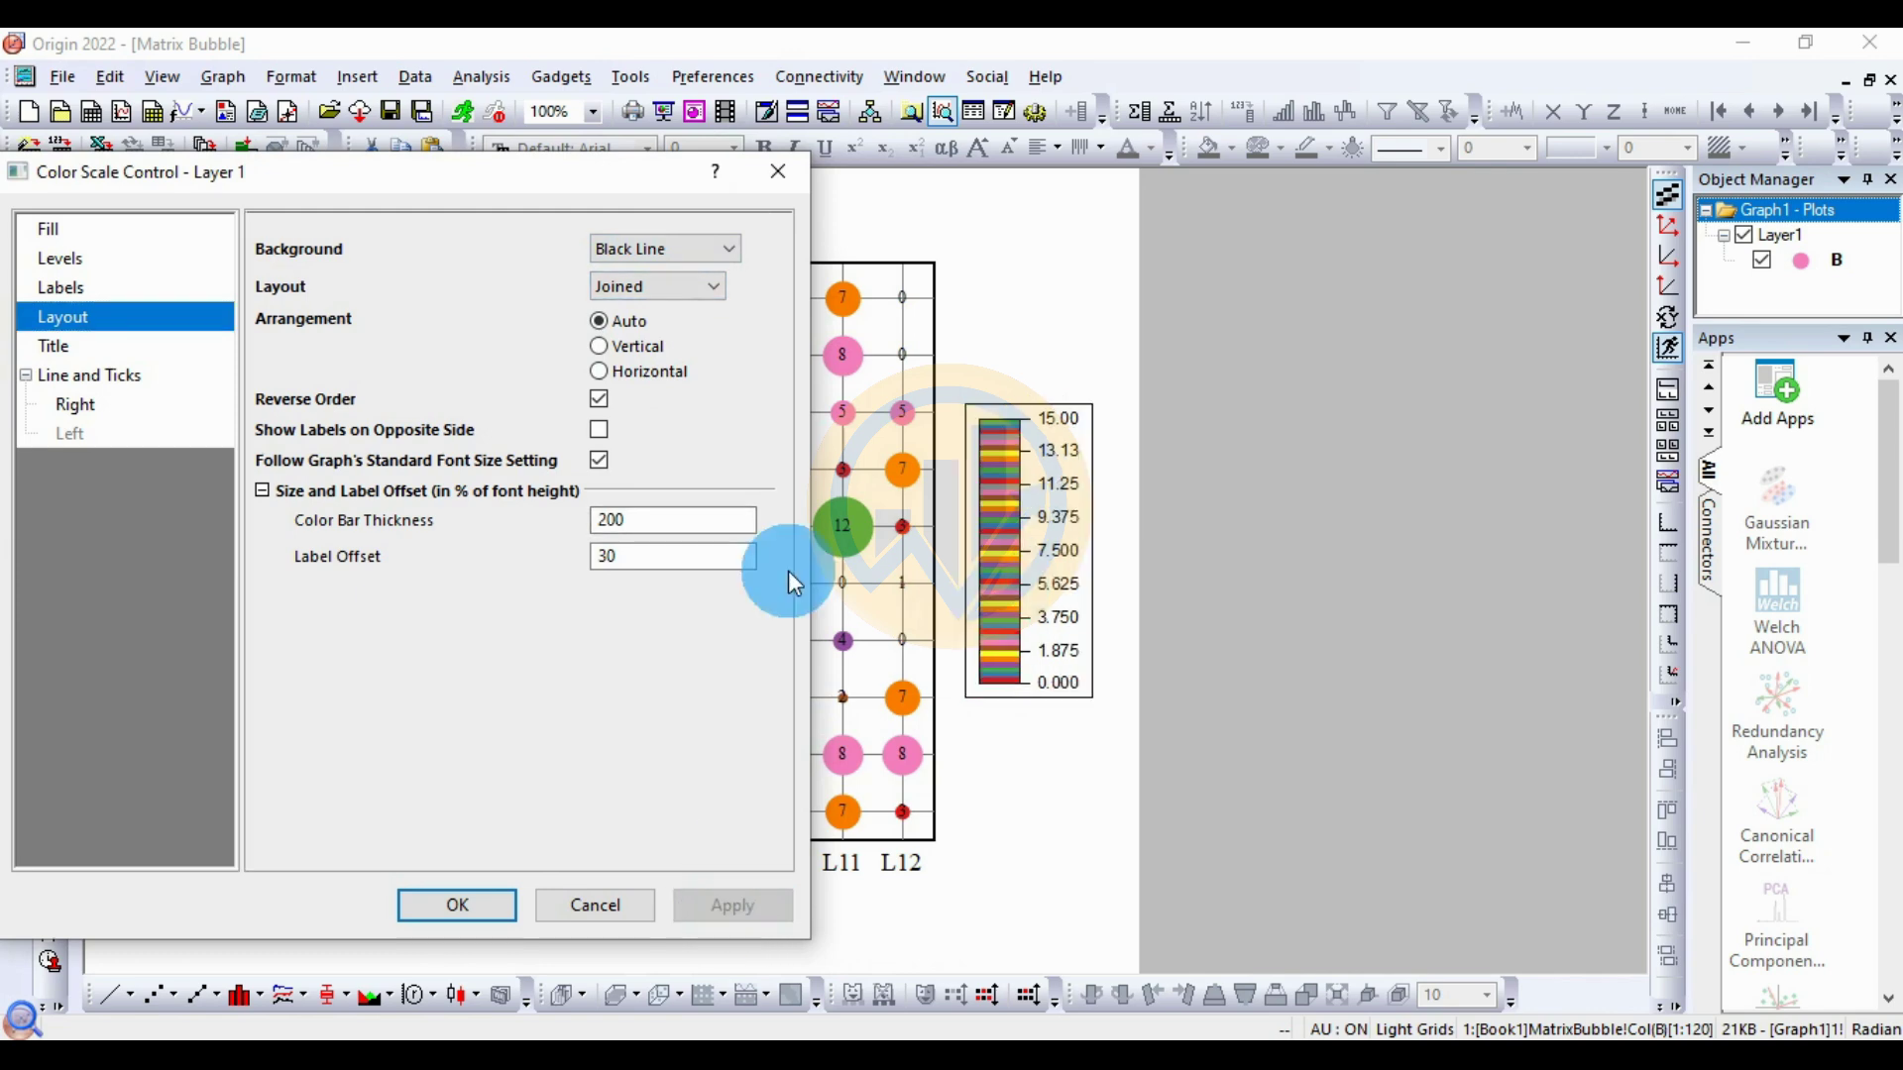
click(654, 249)
click(626, 313)
click(736, 906)
click(670, 250)
click(640, 301)
click(733, 904)
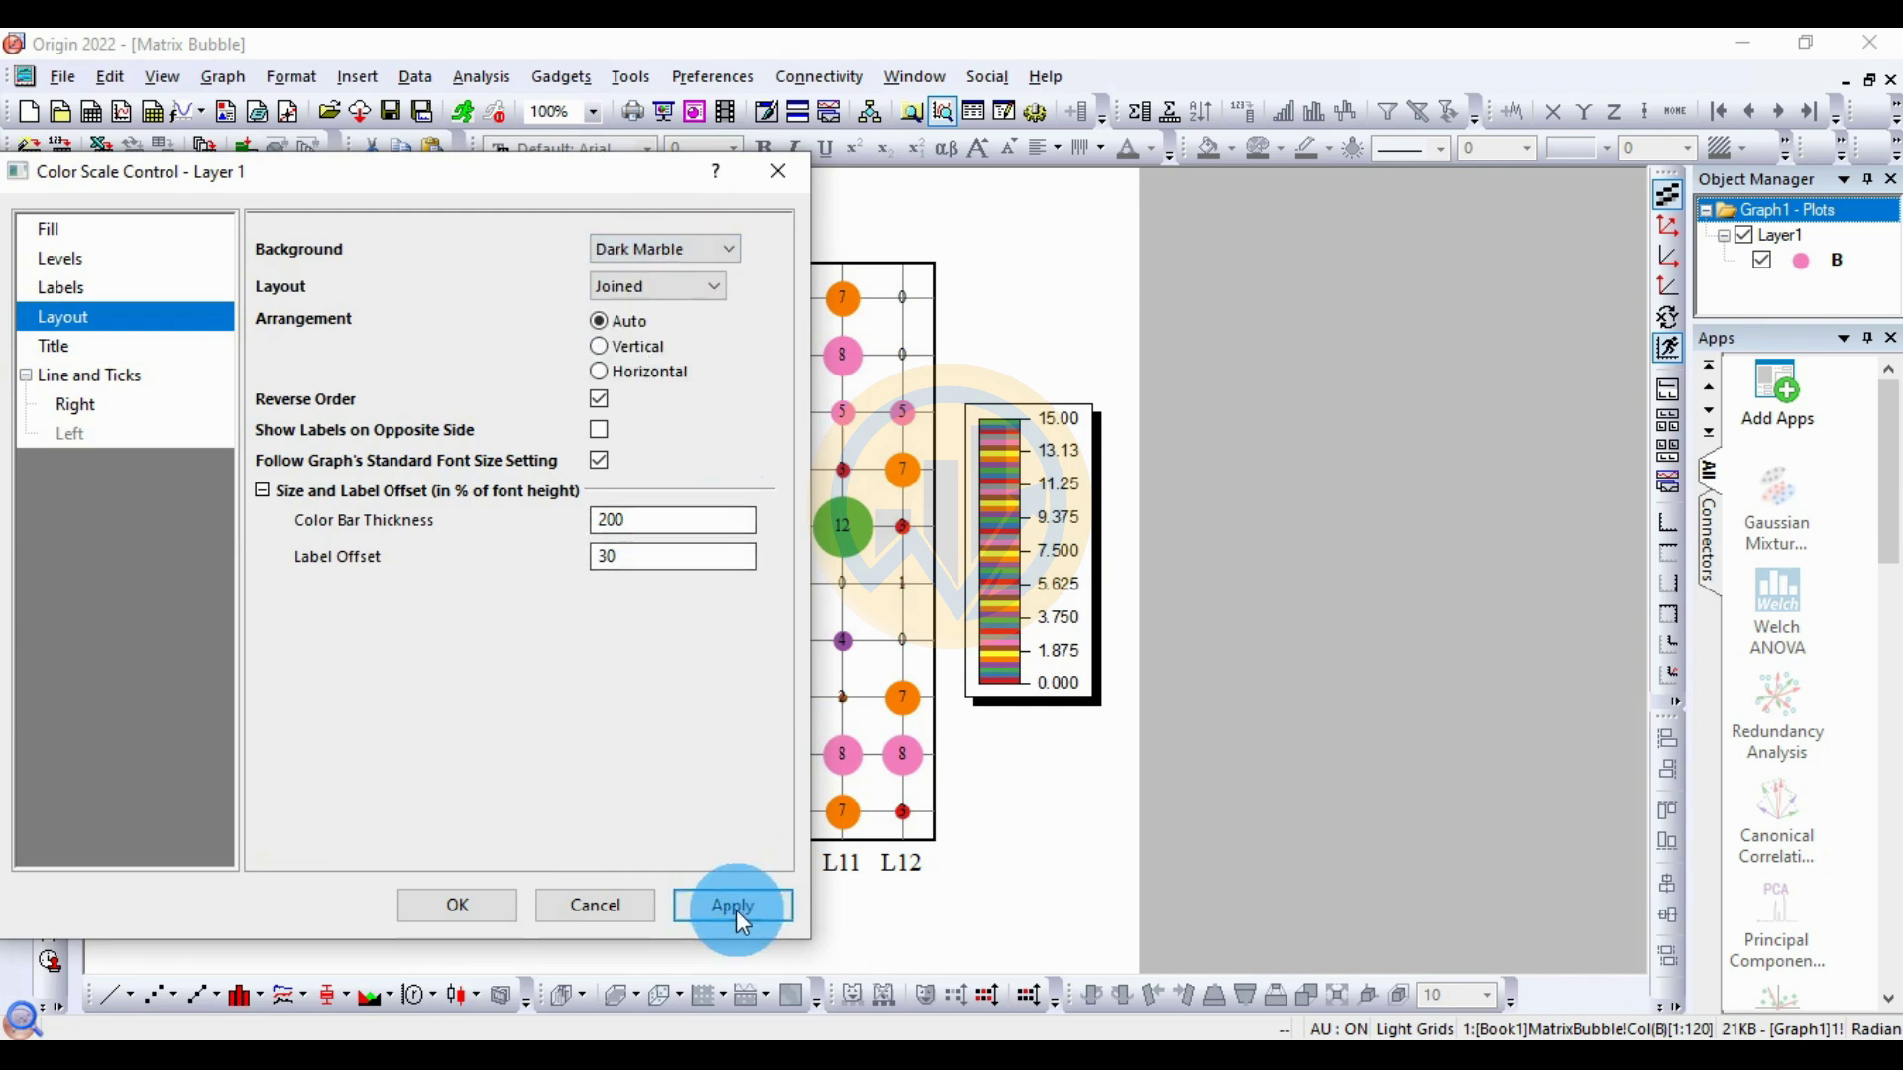
click(667, 247)
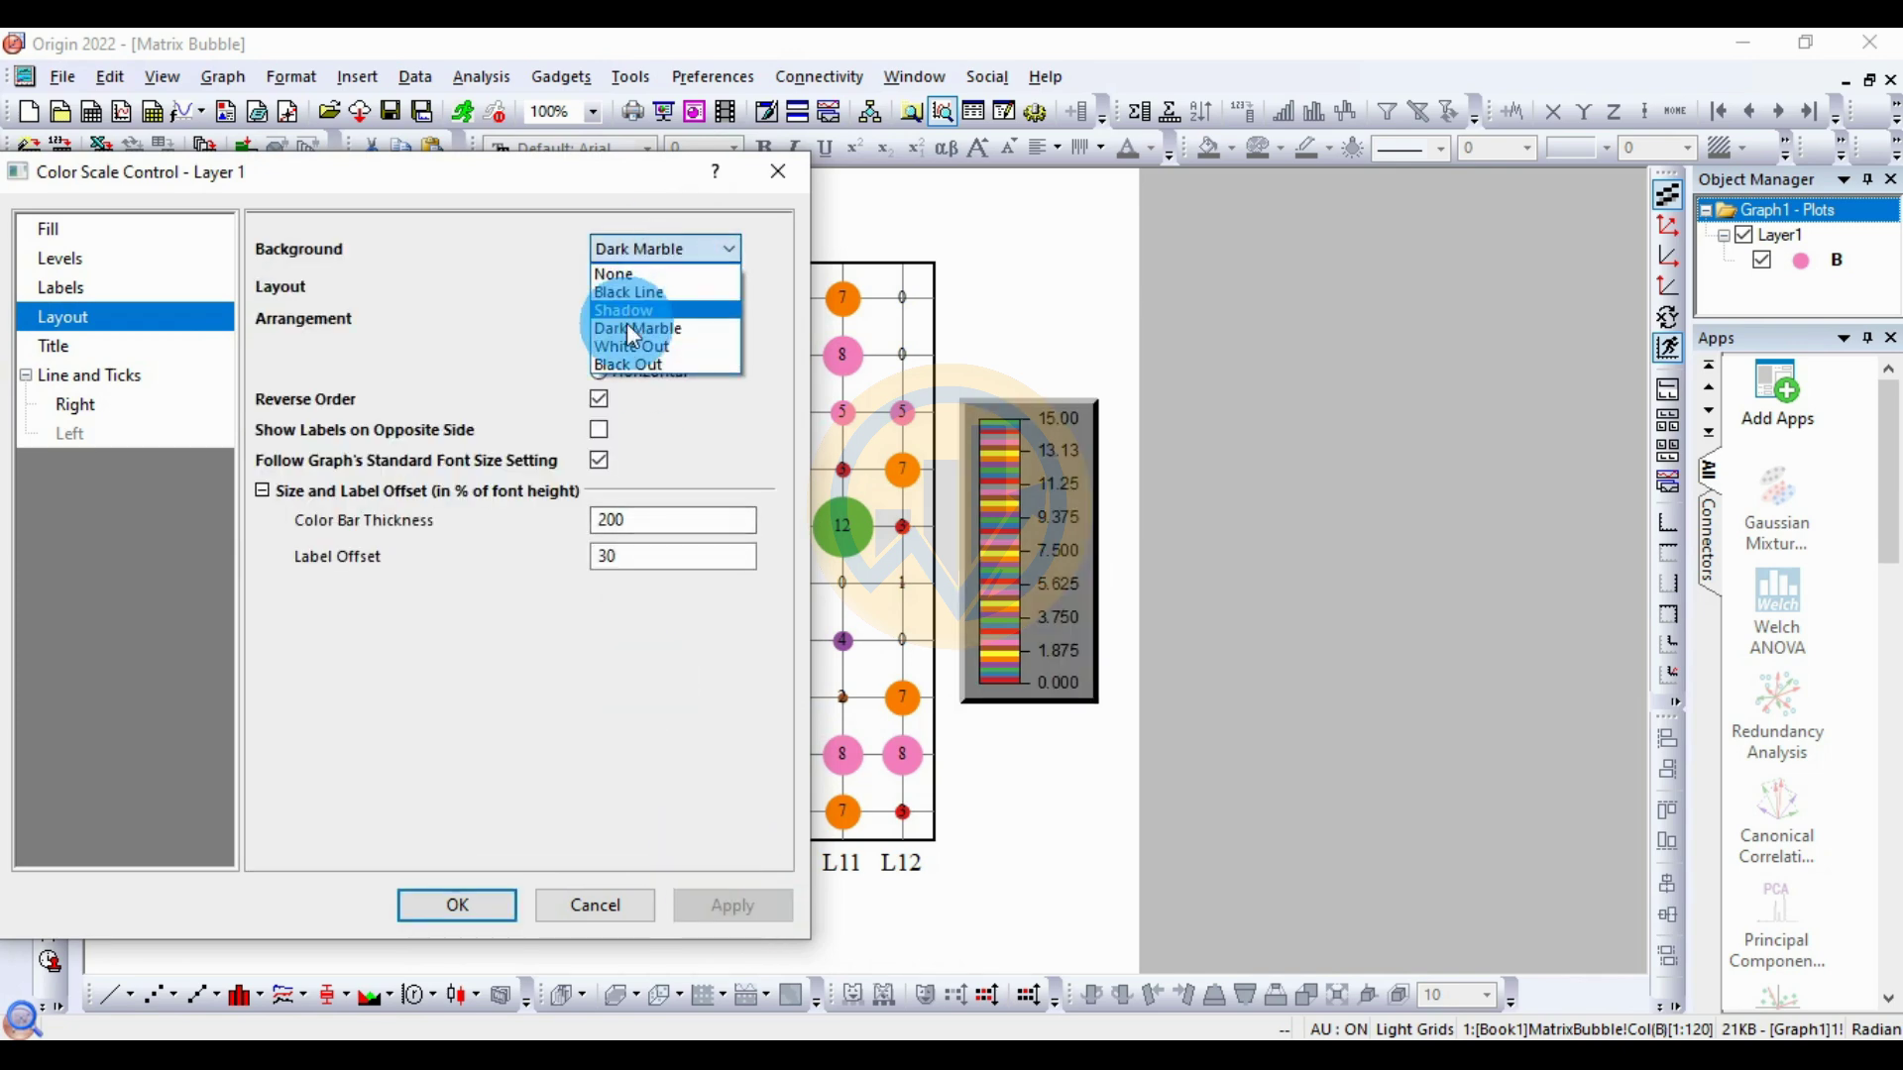
click(644, 347)
click(733, 905)
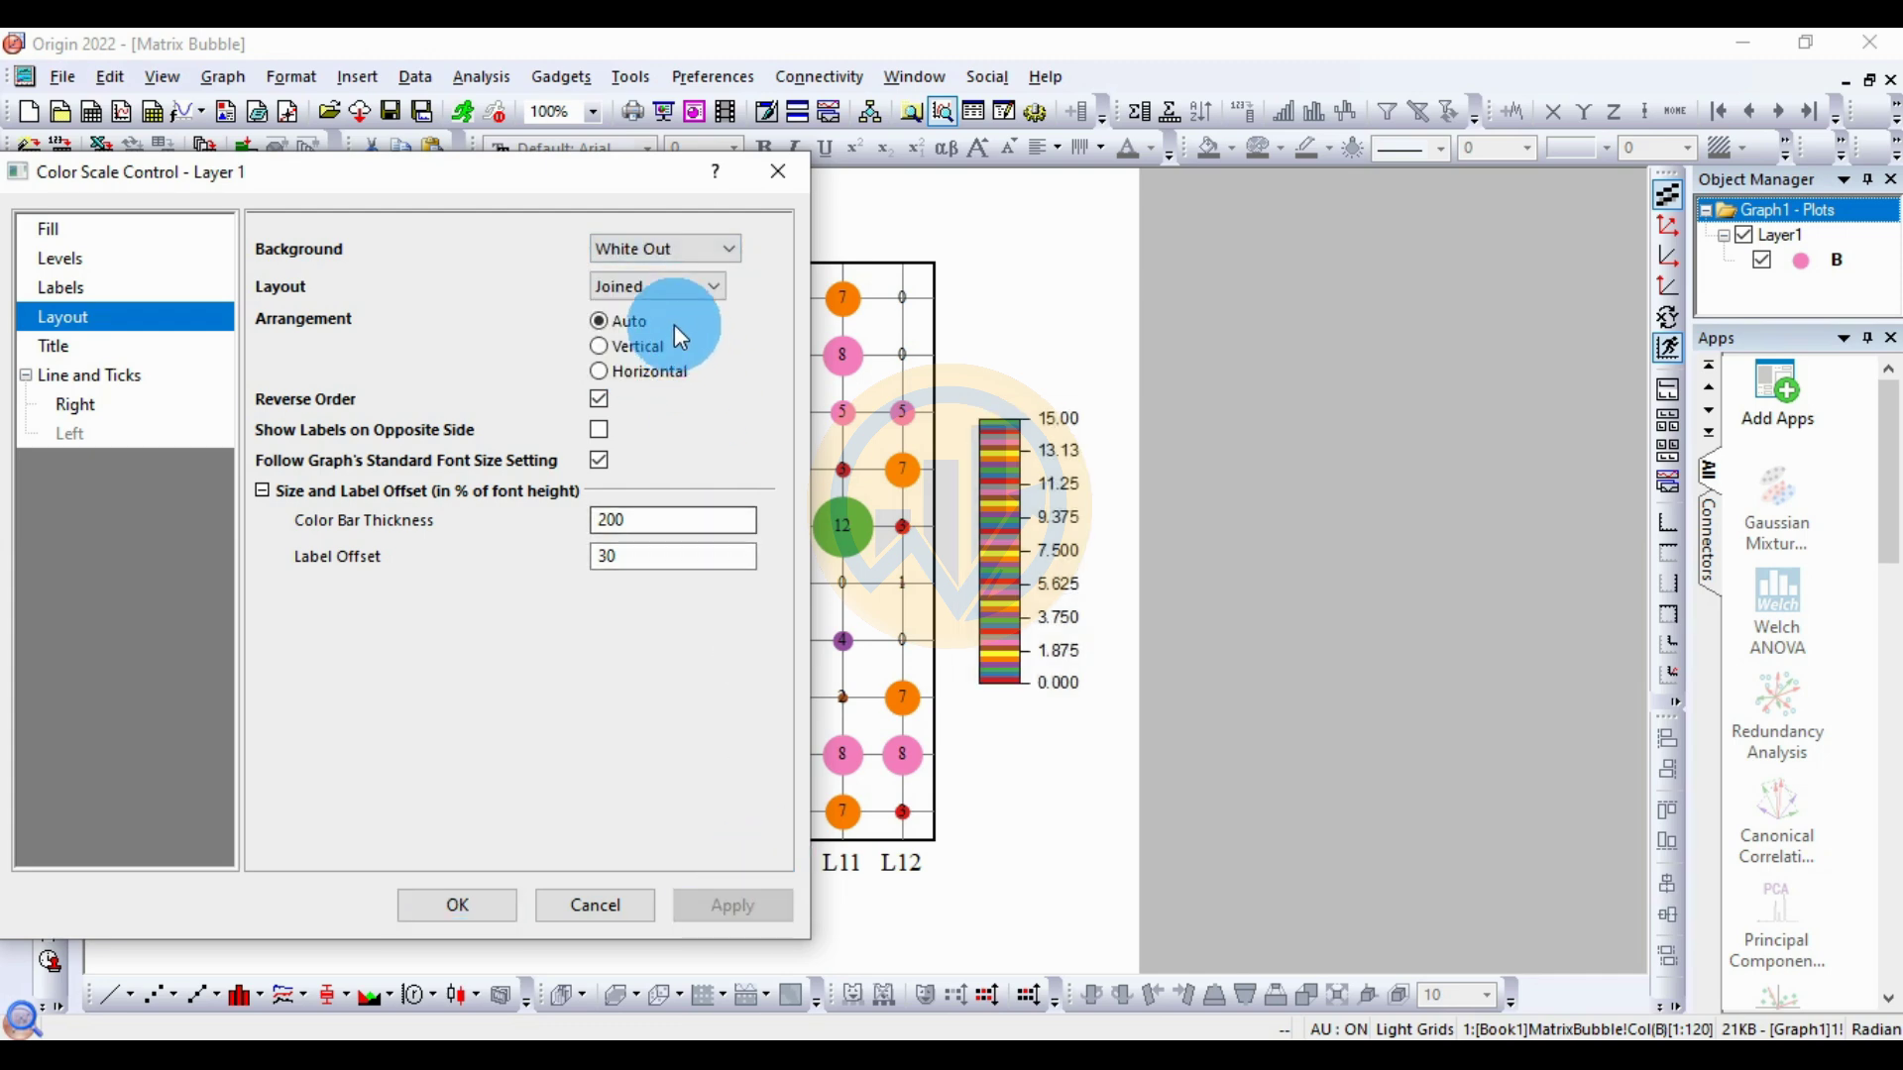
click(673, 260)
click(666, 366)
click(738, 906)
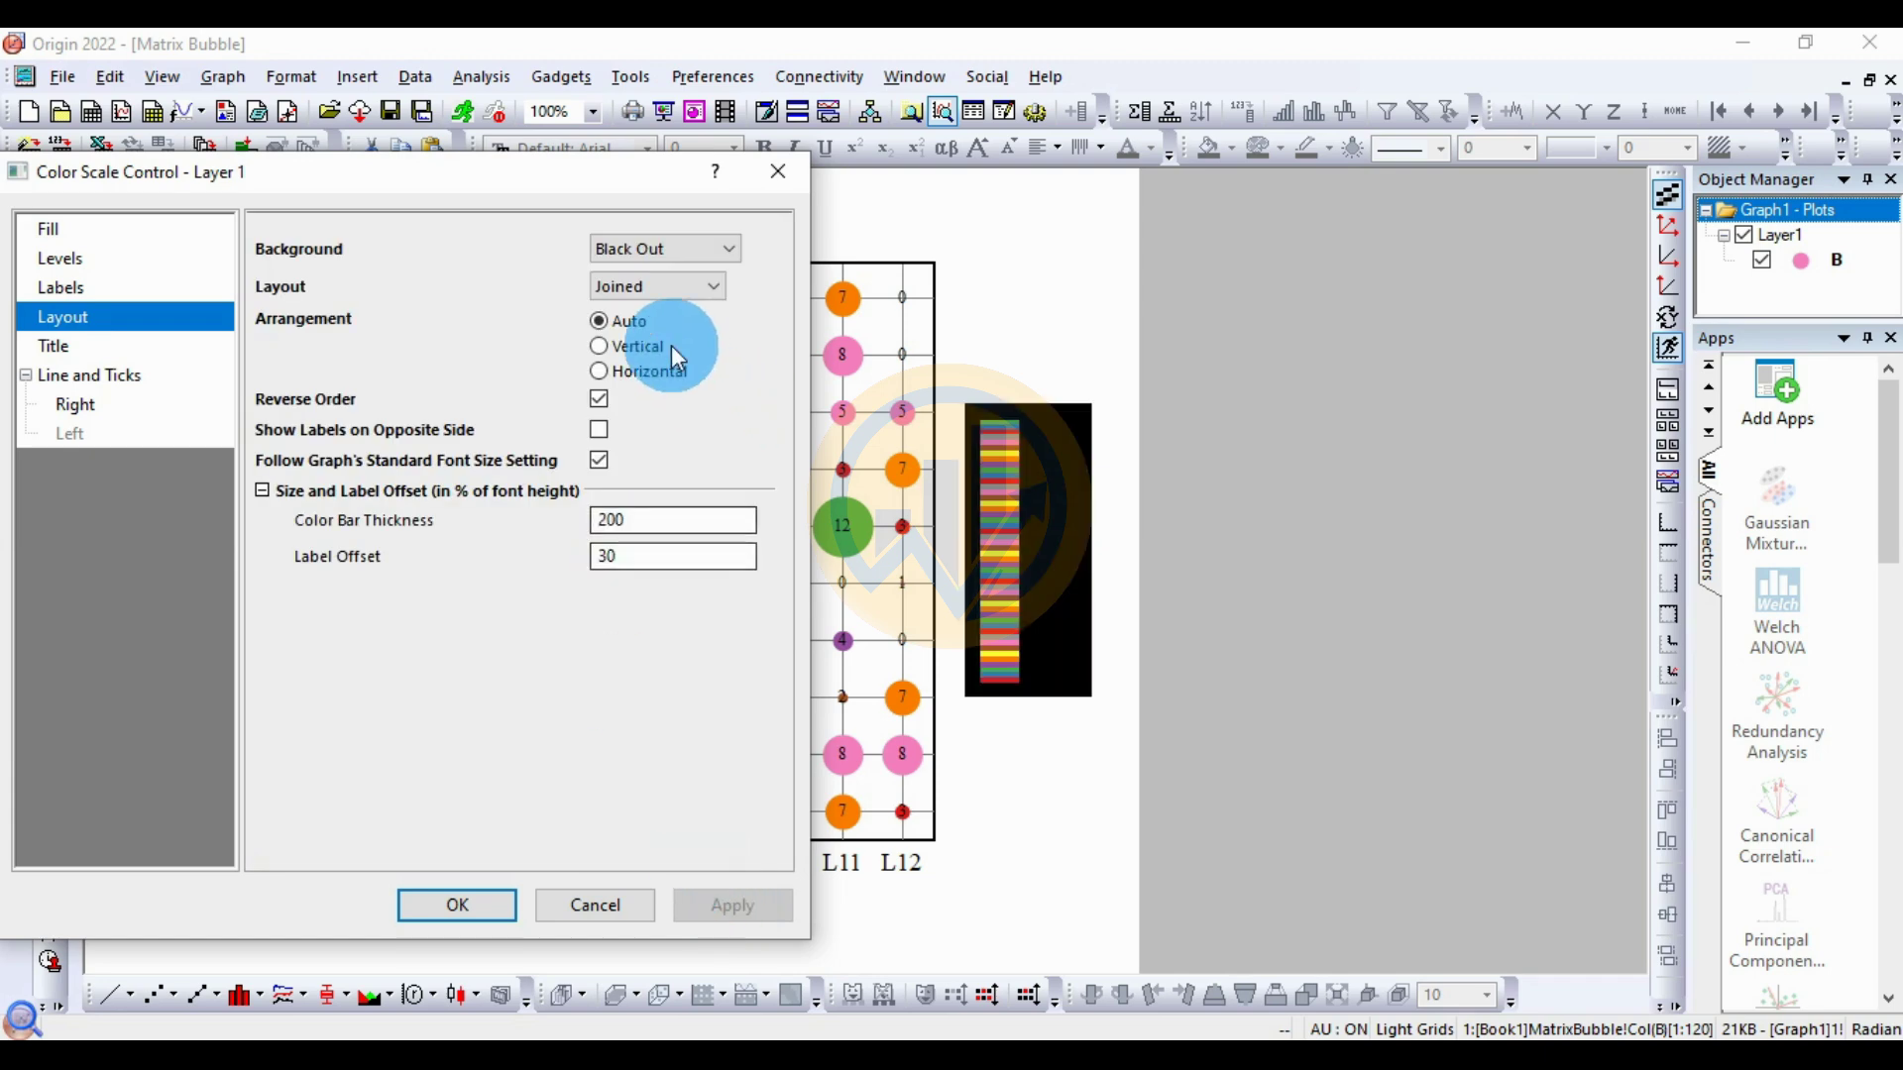
click(682, 261)
click(642, 275)
click(757, 905)
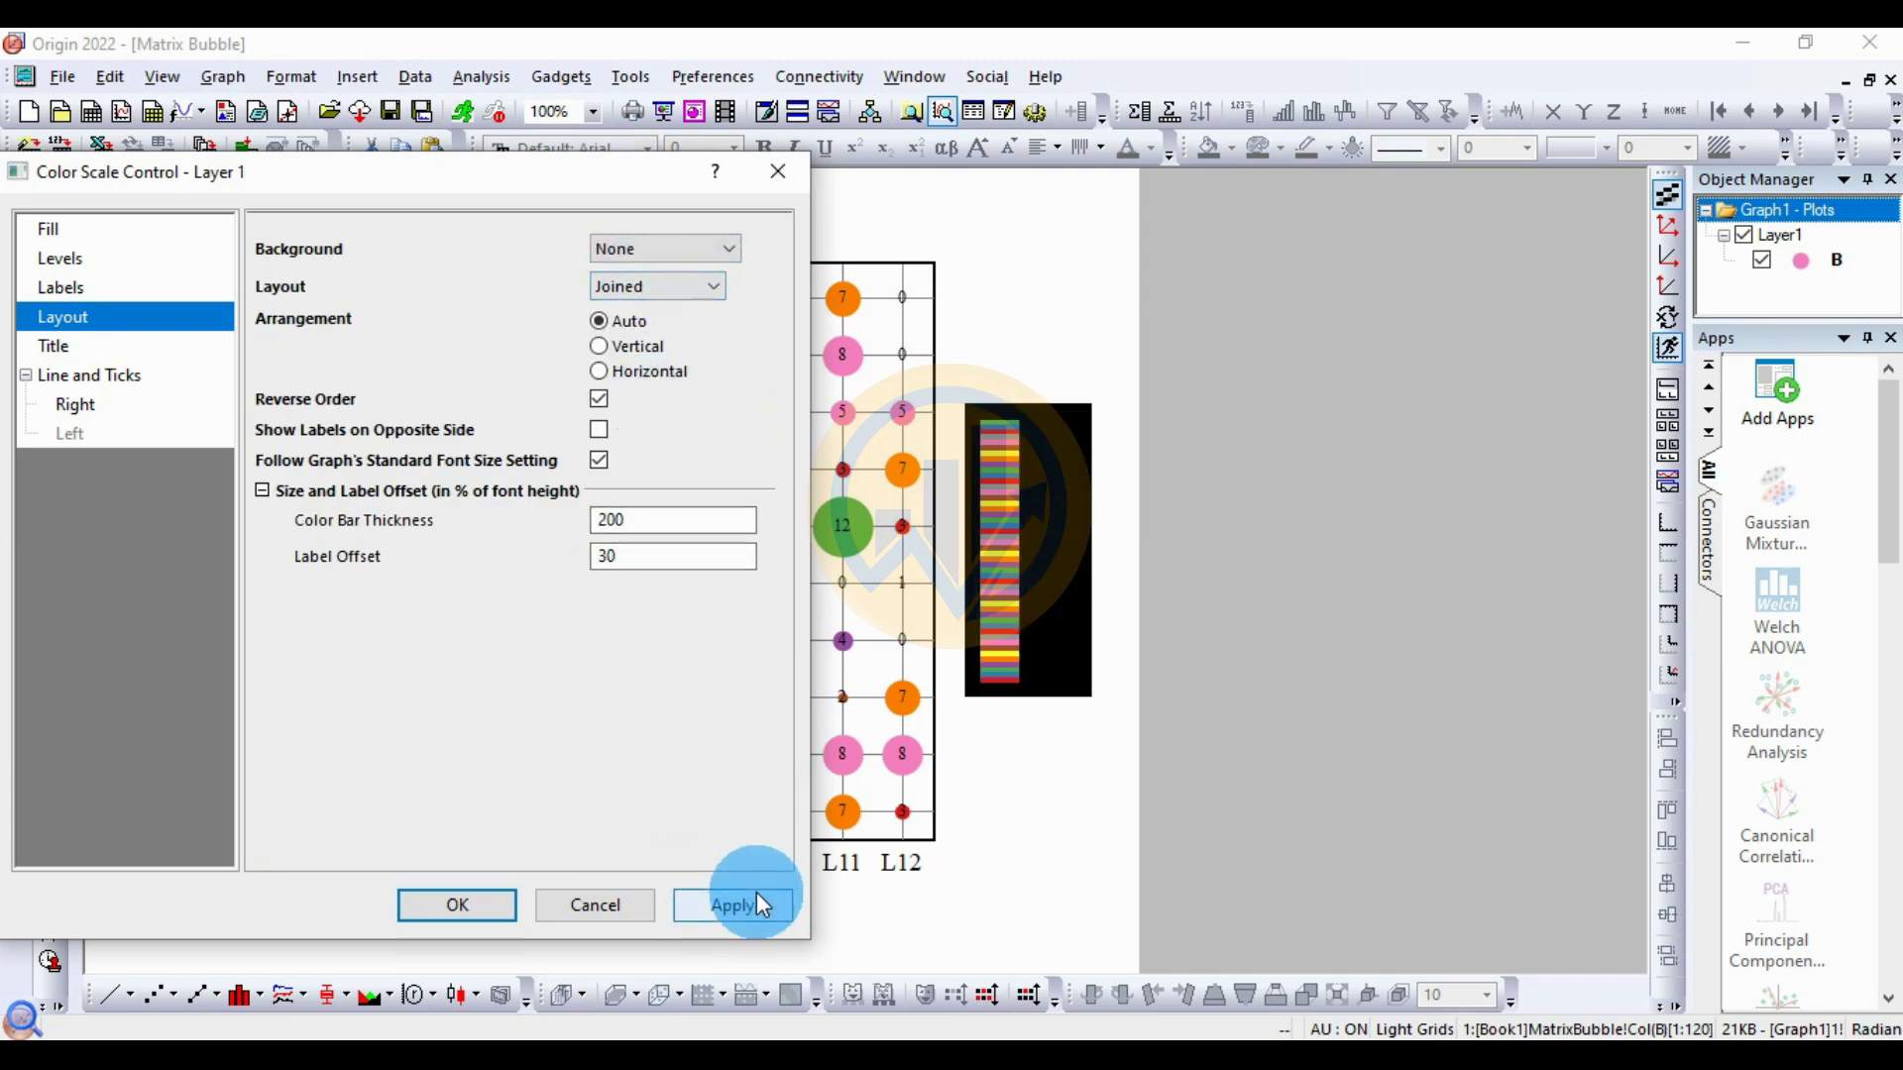
click(678, 295)
click(636, 331)
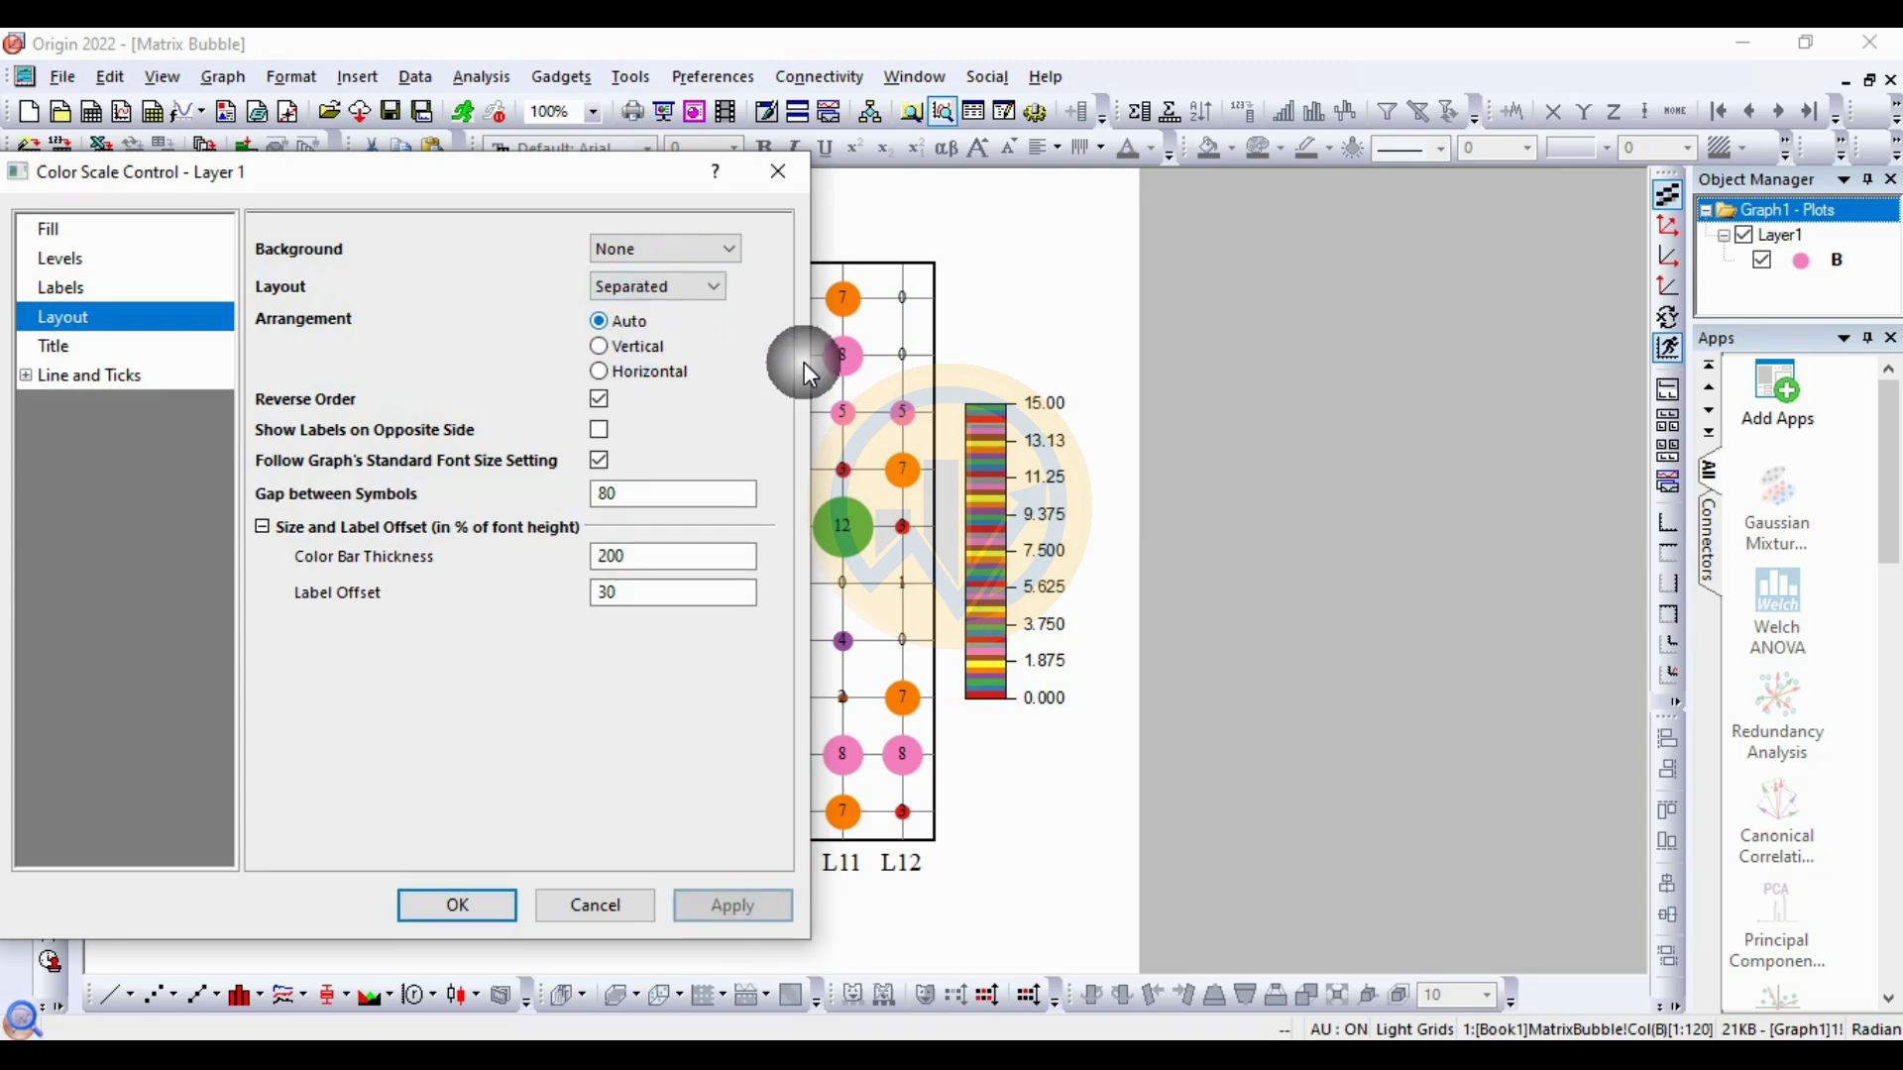
click(743, 905)
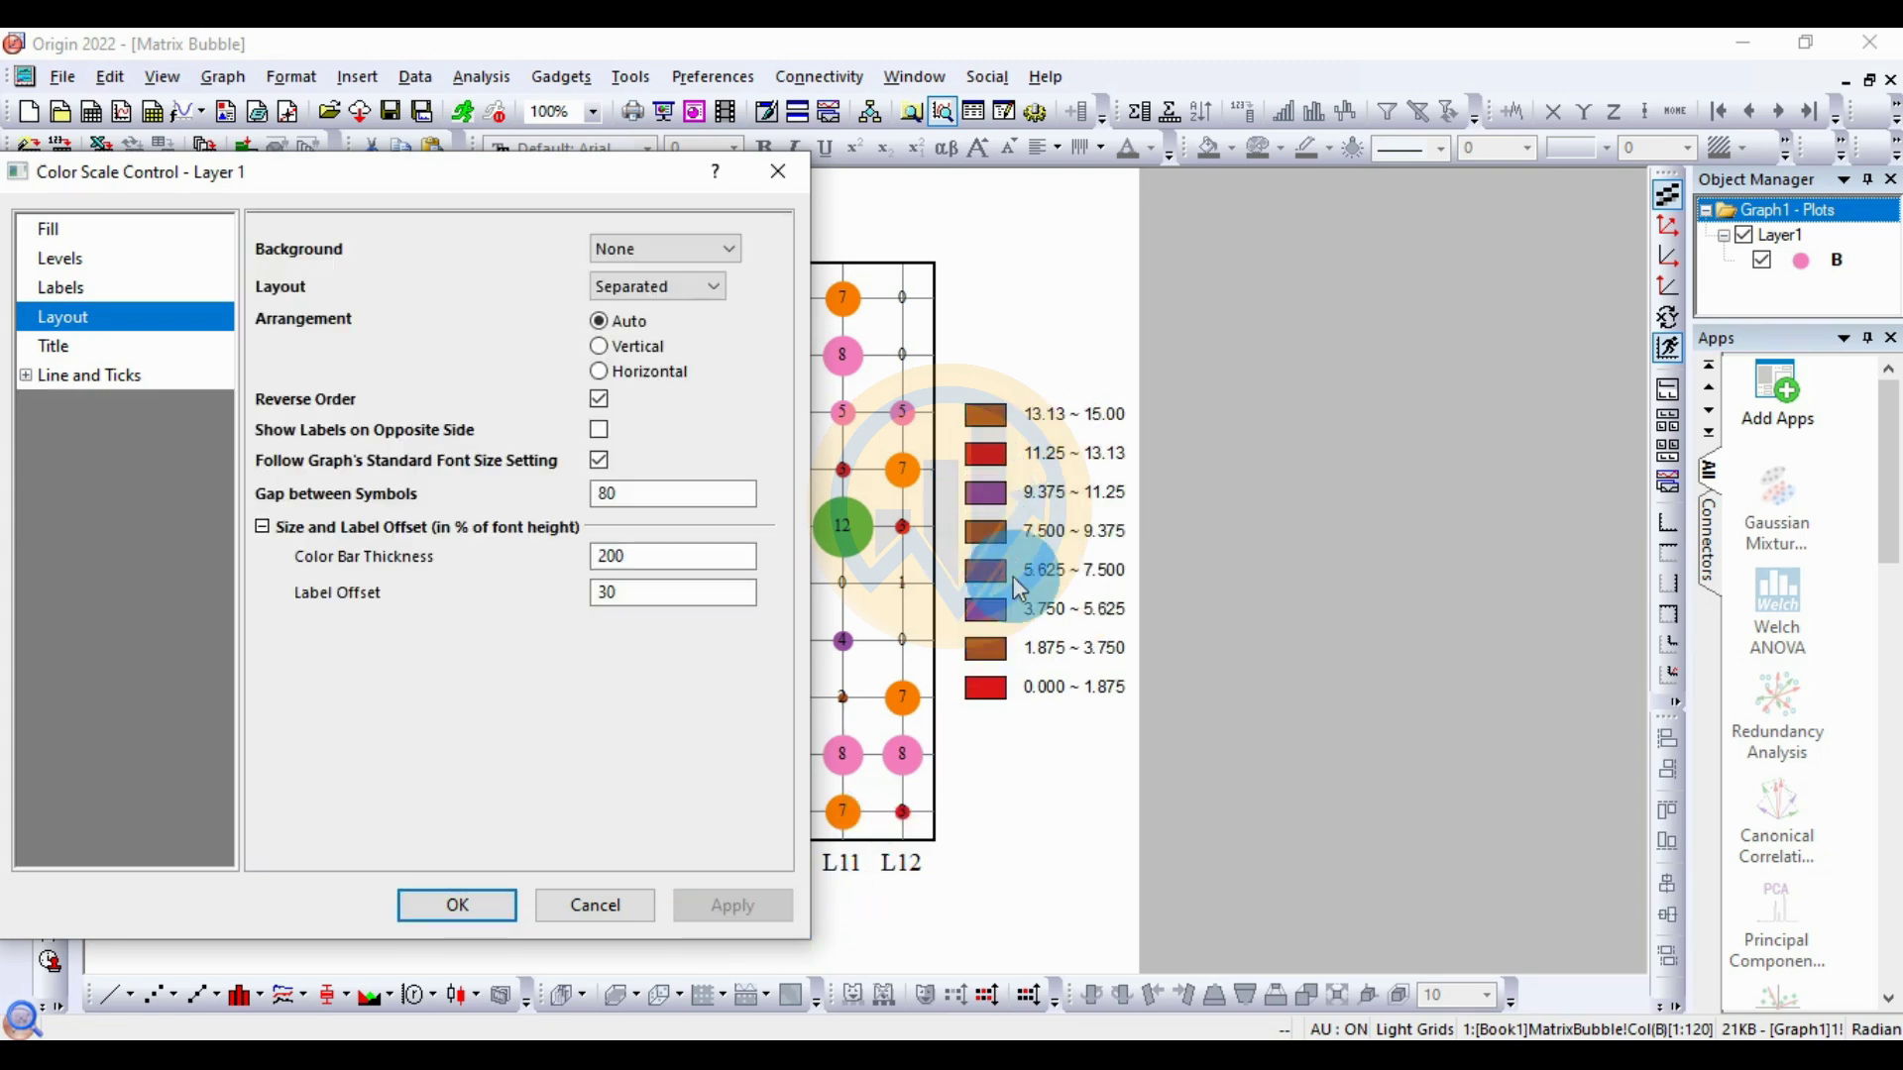
click(680, 288)
click(659, 314)
click(747, 900)
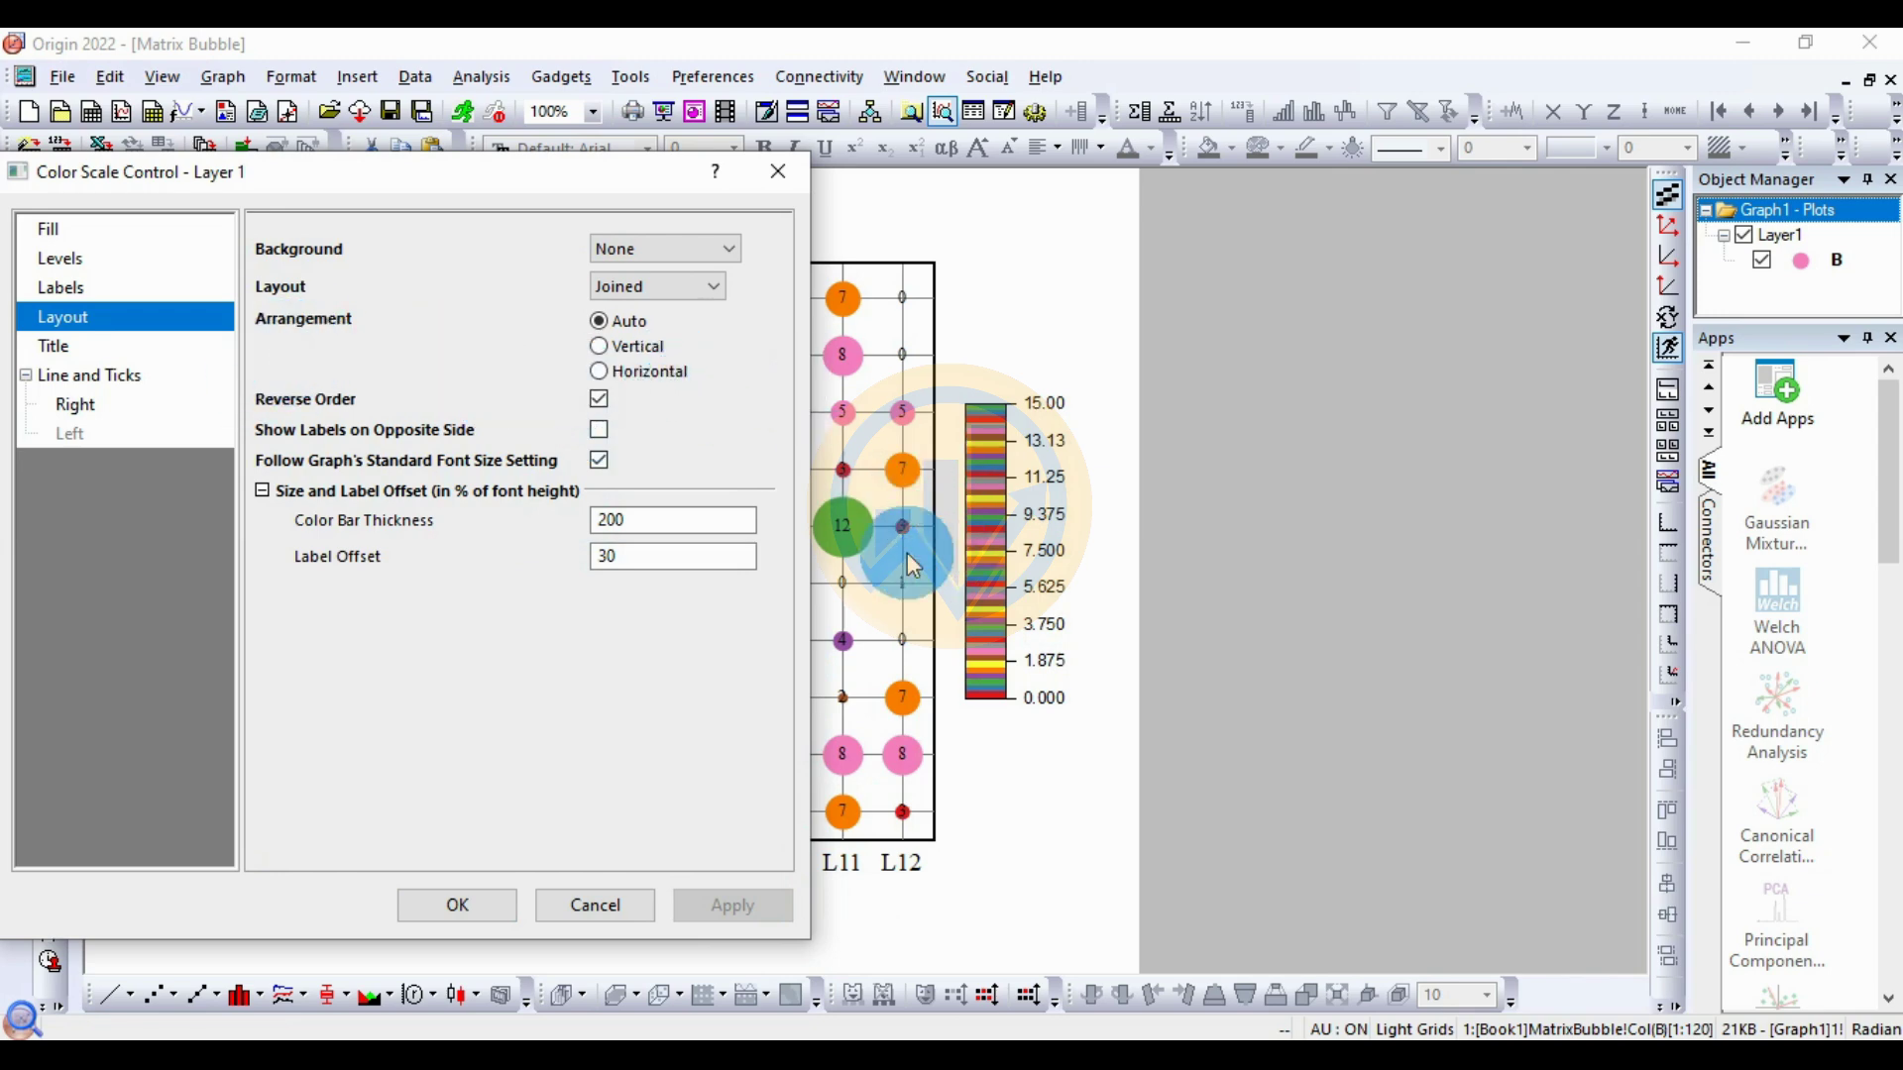
Step: Set the colour scale arrangement to vertical after testing horizontal
click(599, 346)
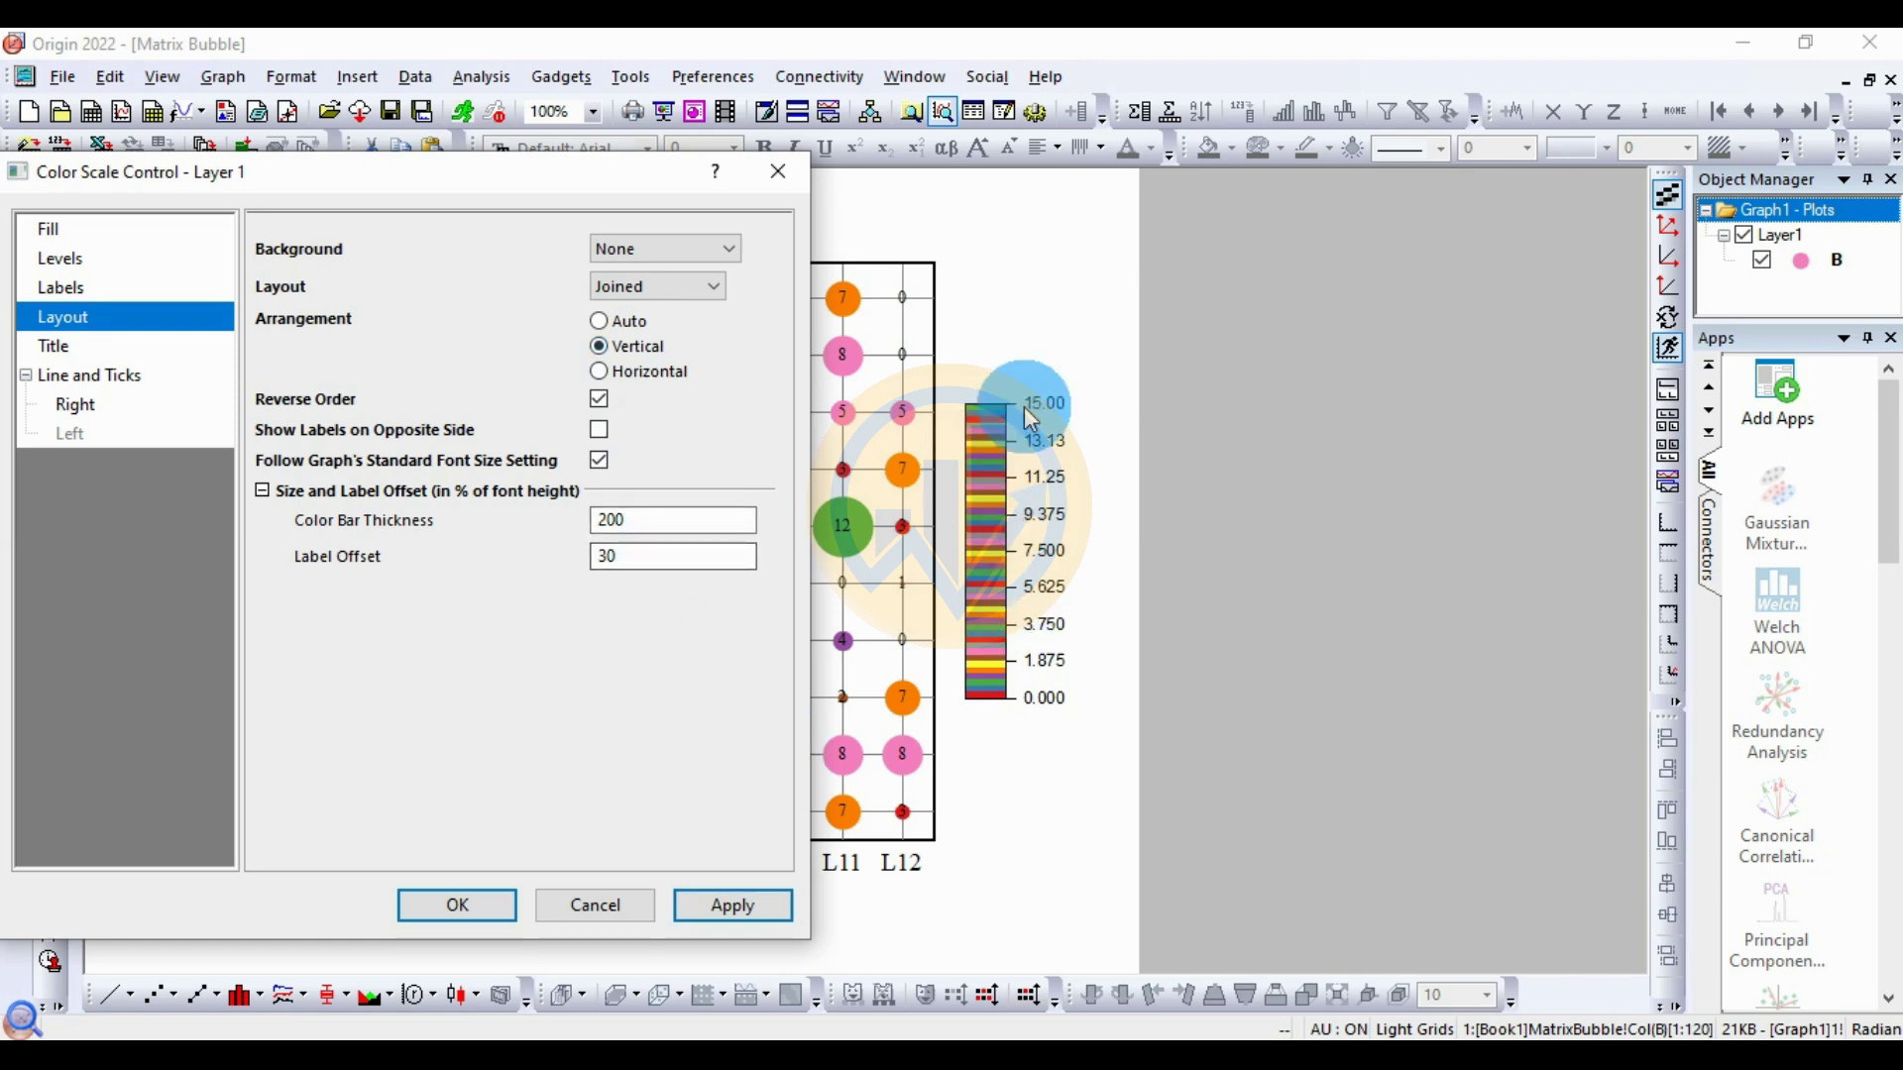
click(610, 376)
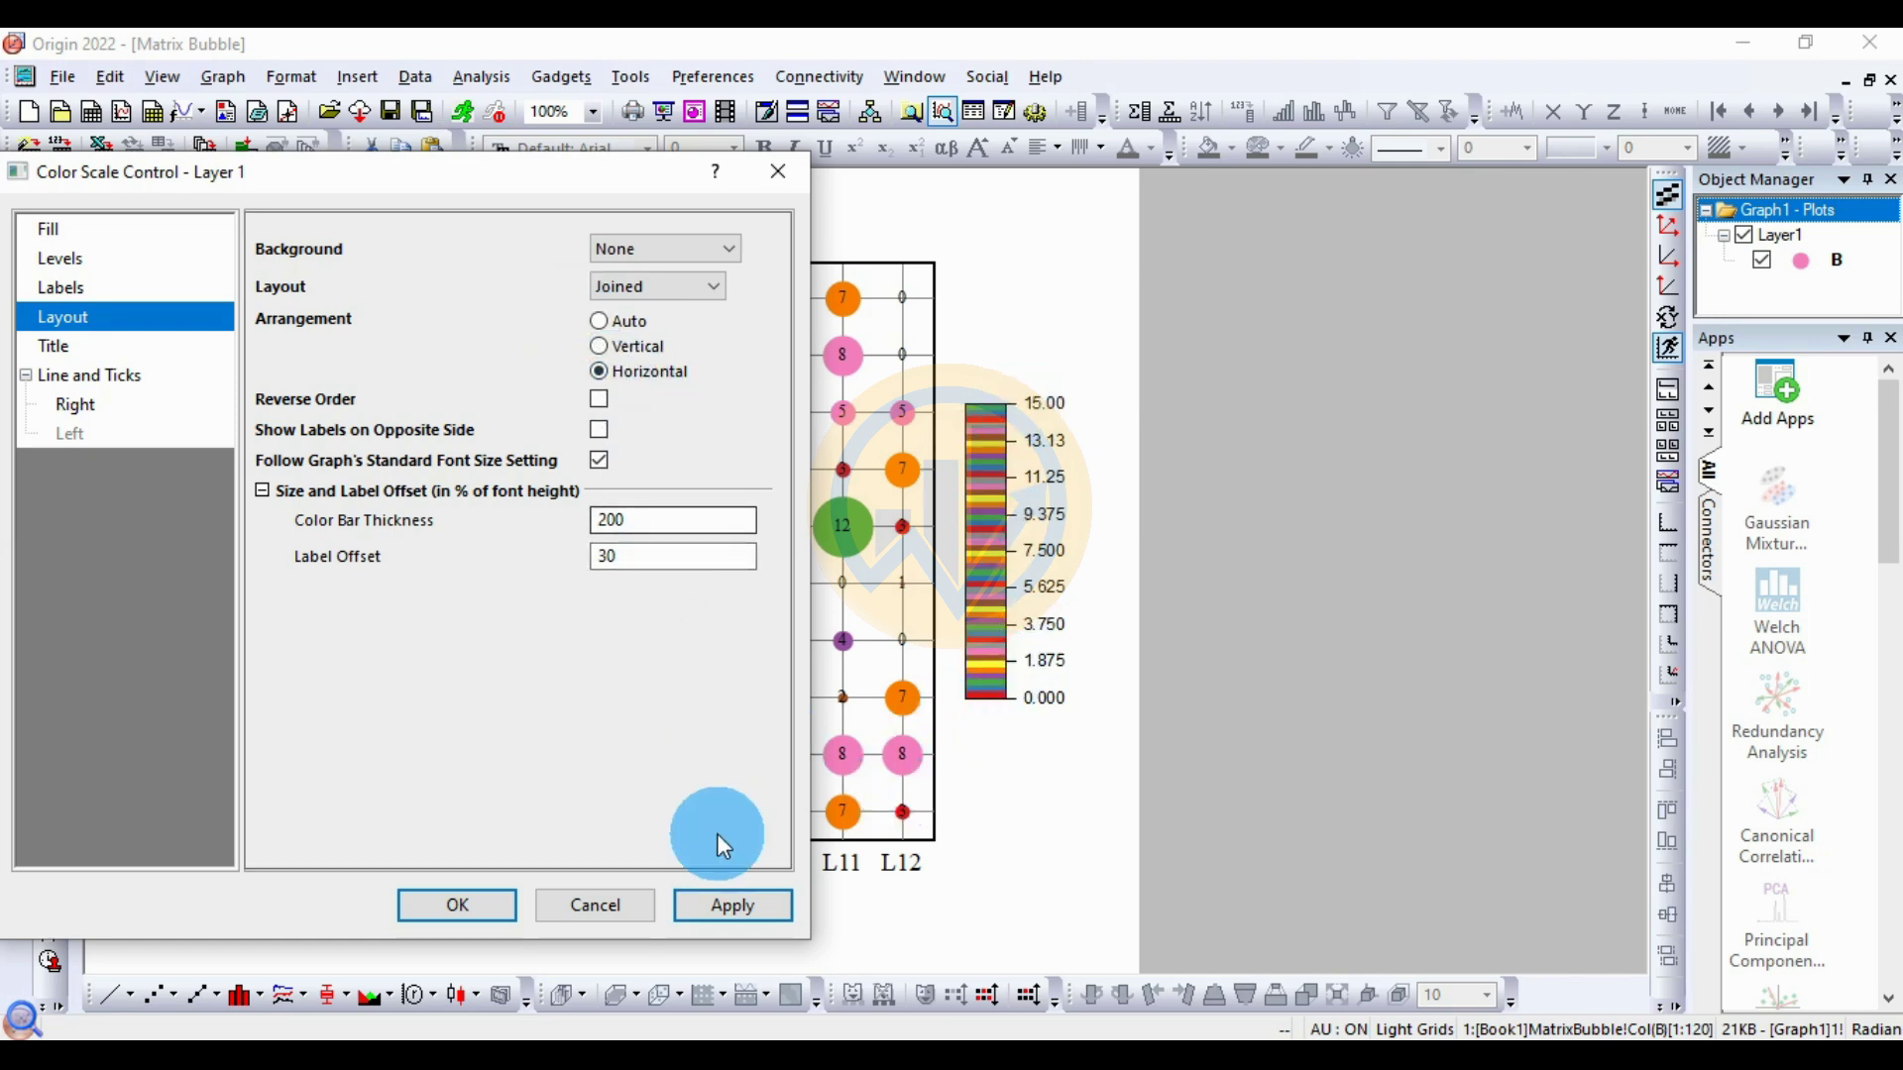
click(732, 904)
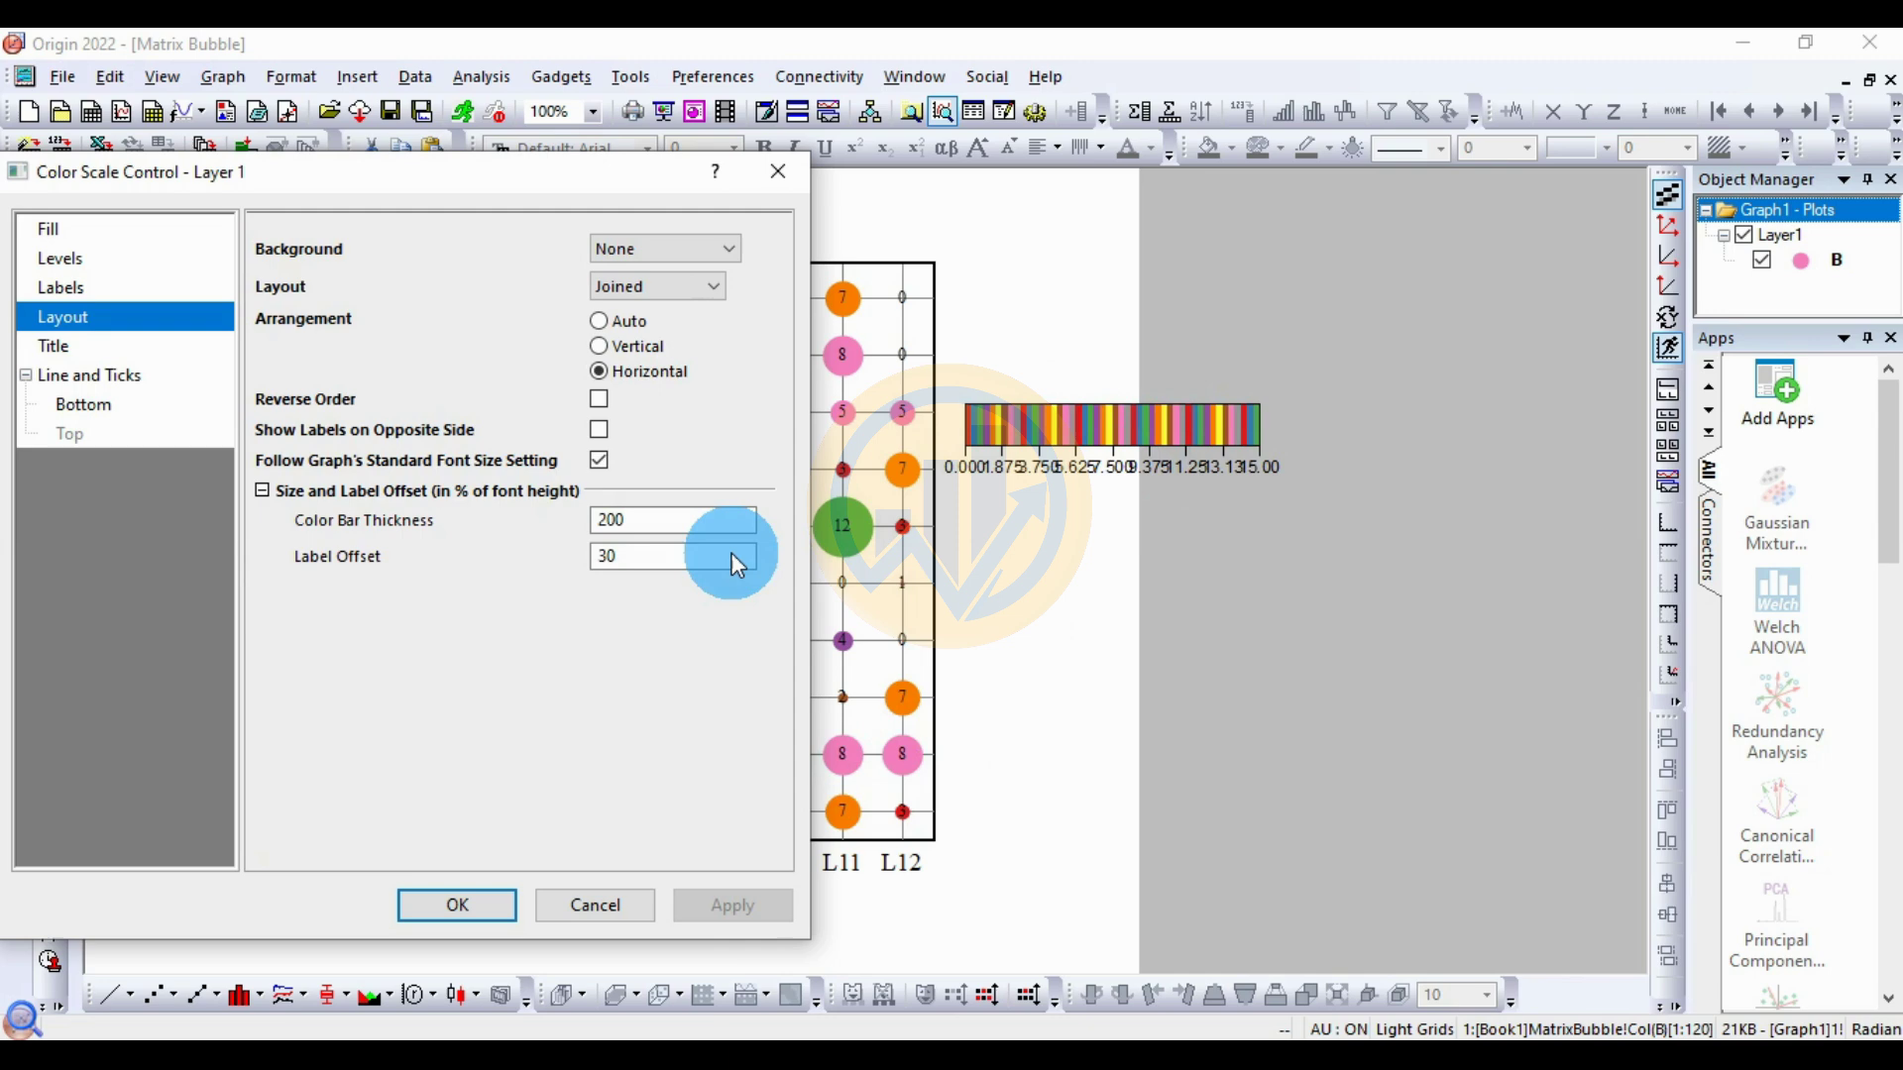
click(603, 346)
click(755, 902)
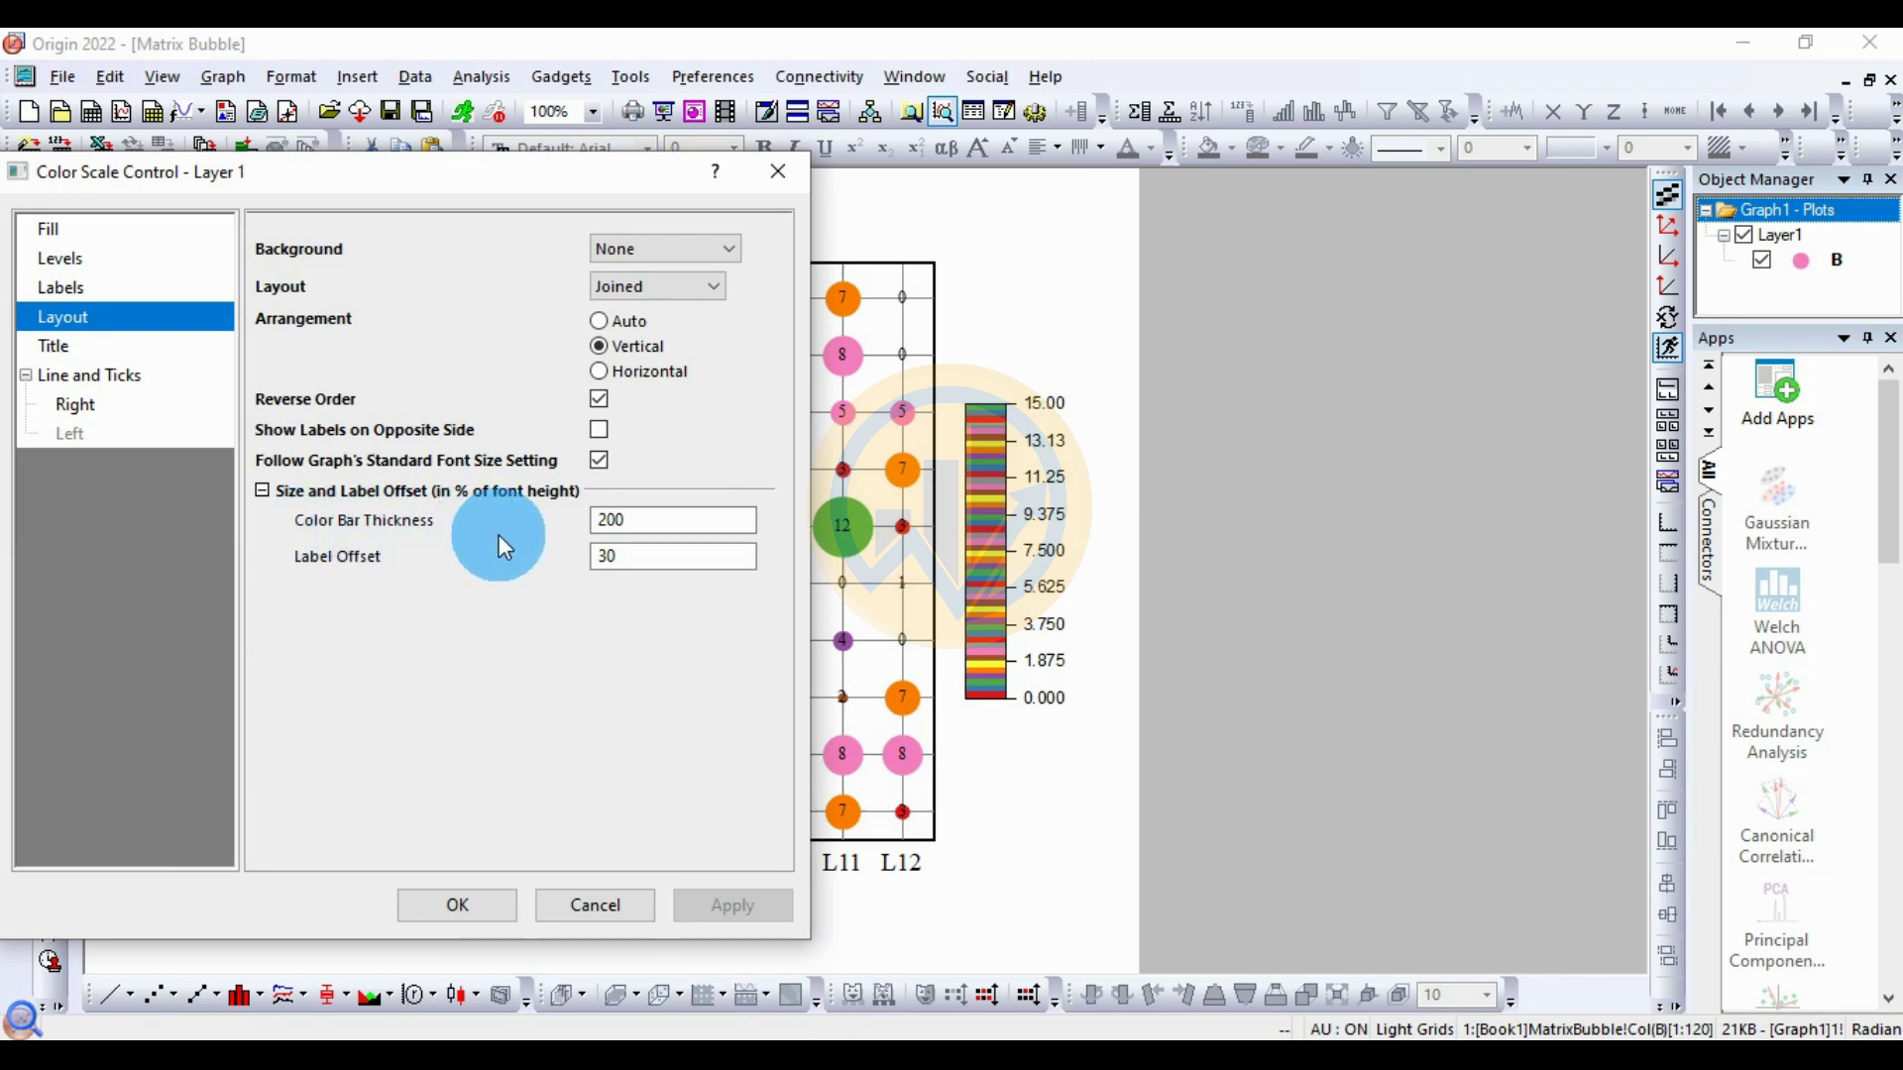
Step: Test thickness 400, then set the colour bar thickness to 200
double_click(634, 521)
text(4)
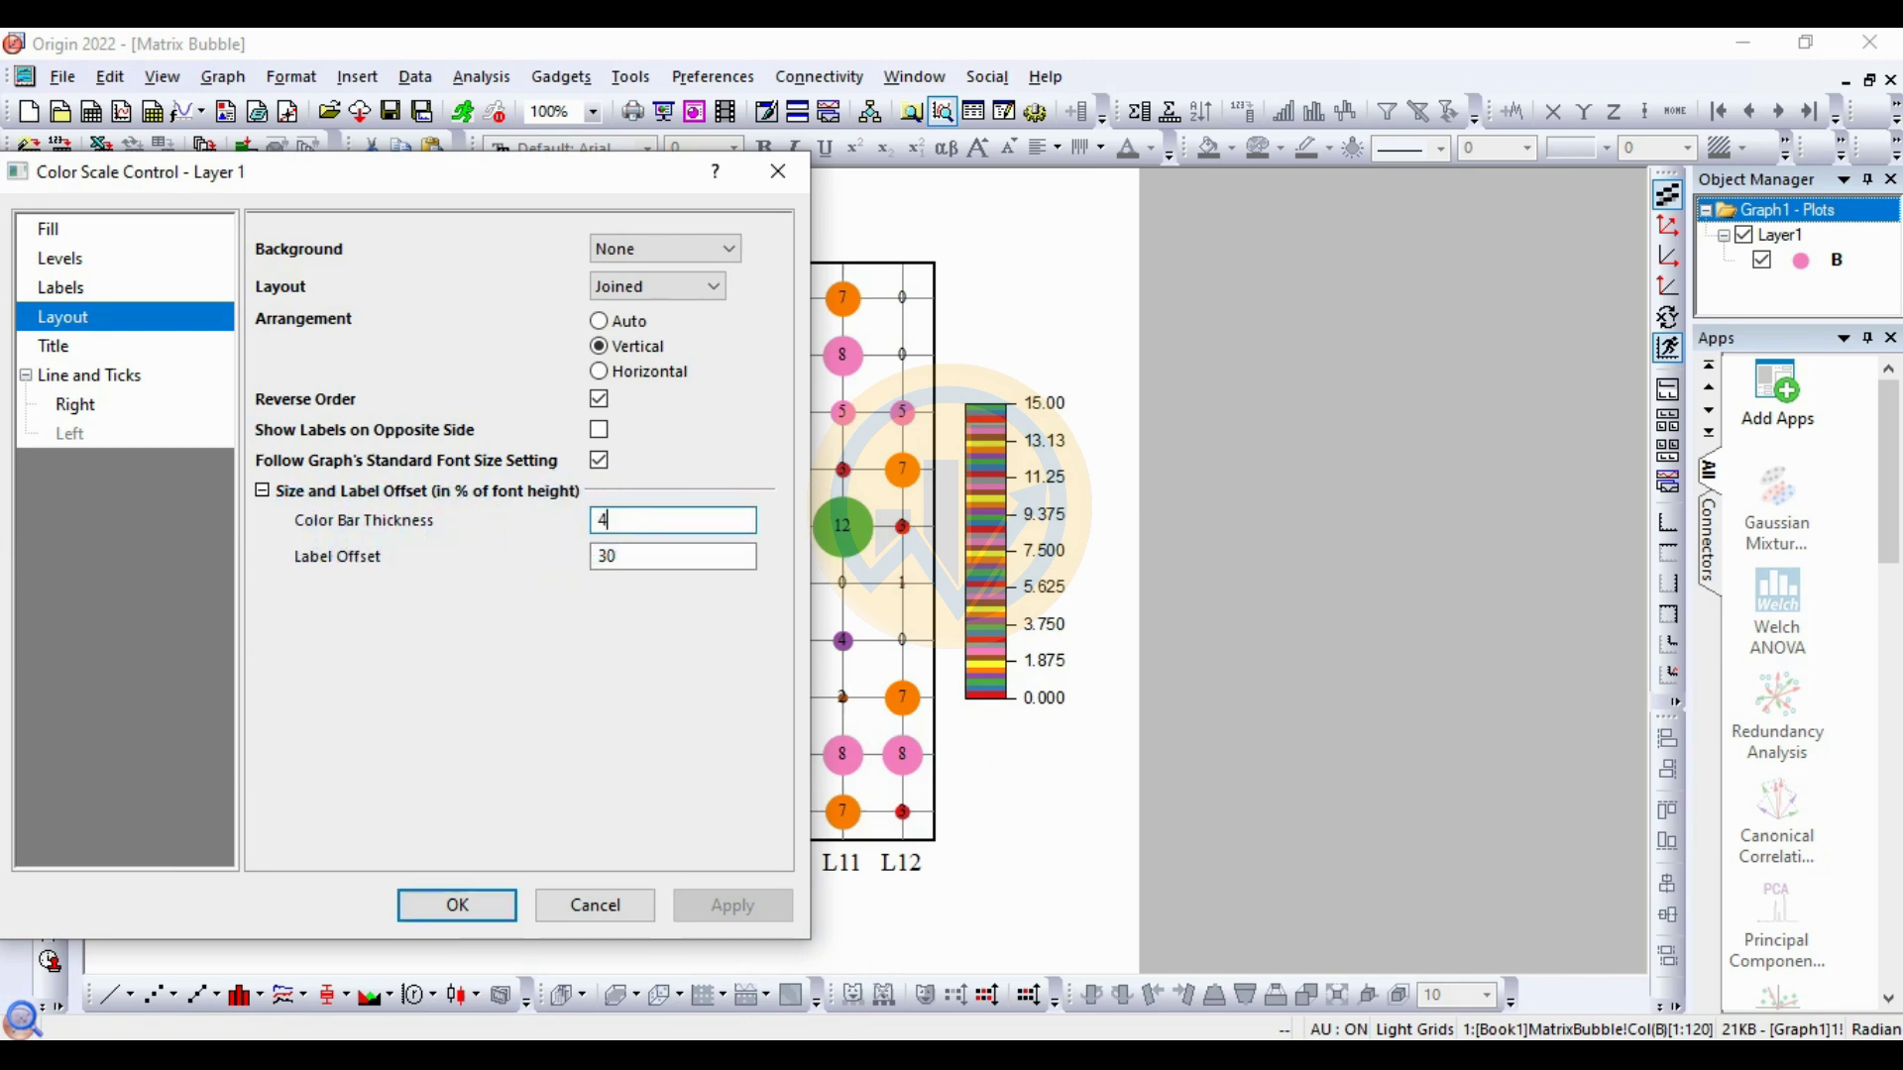
text(00)
click(748, 903)
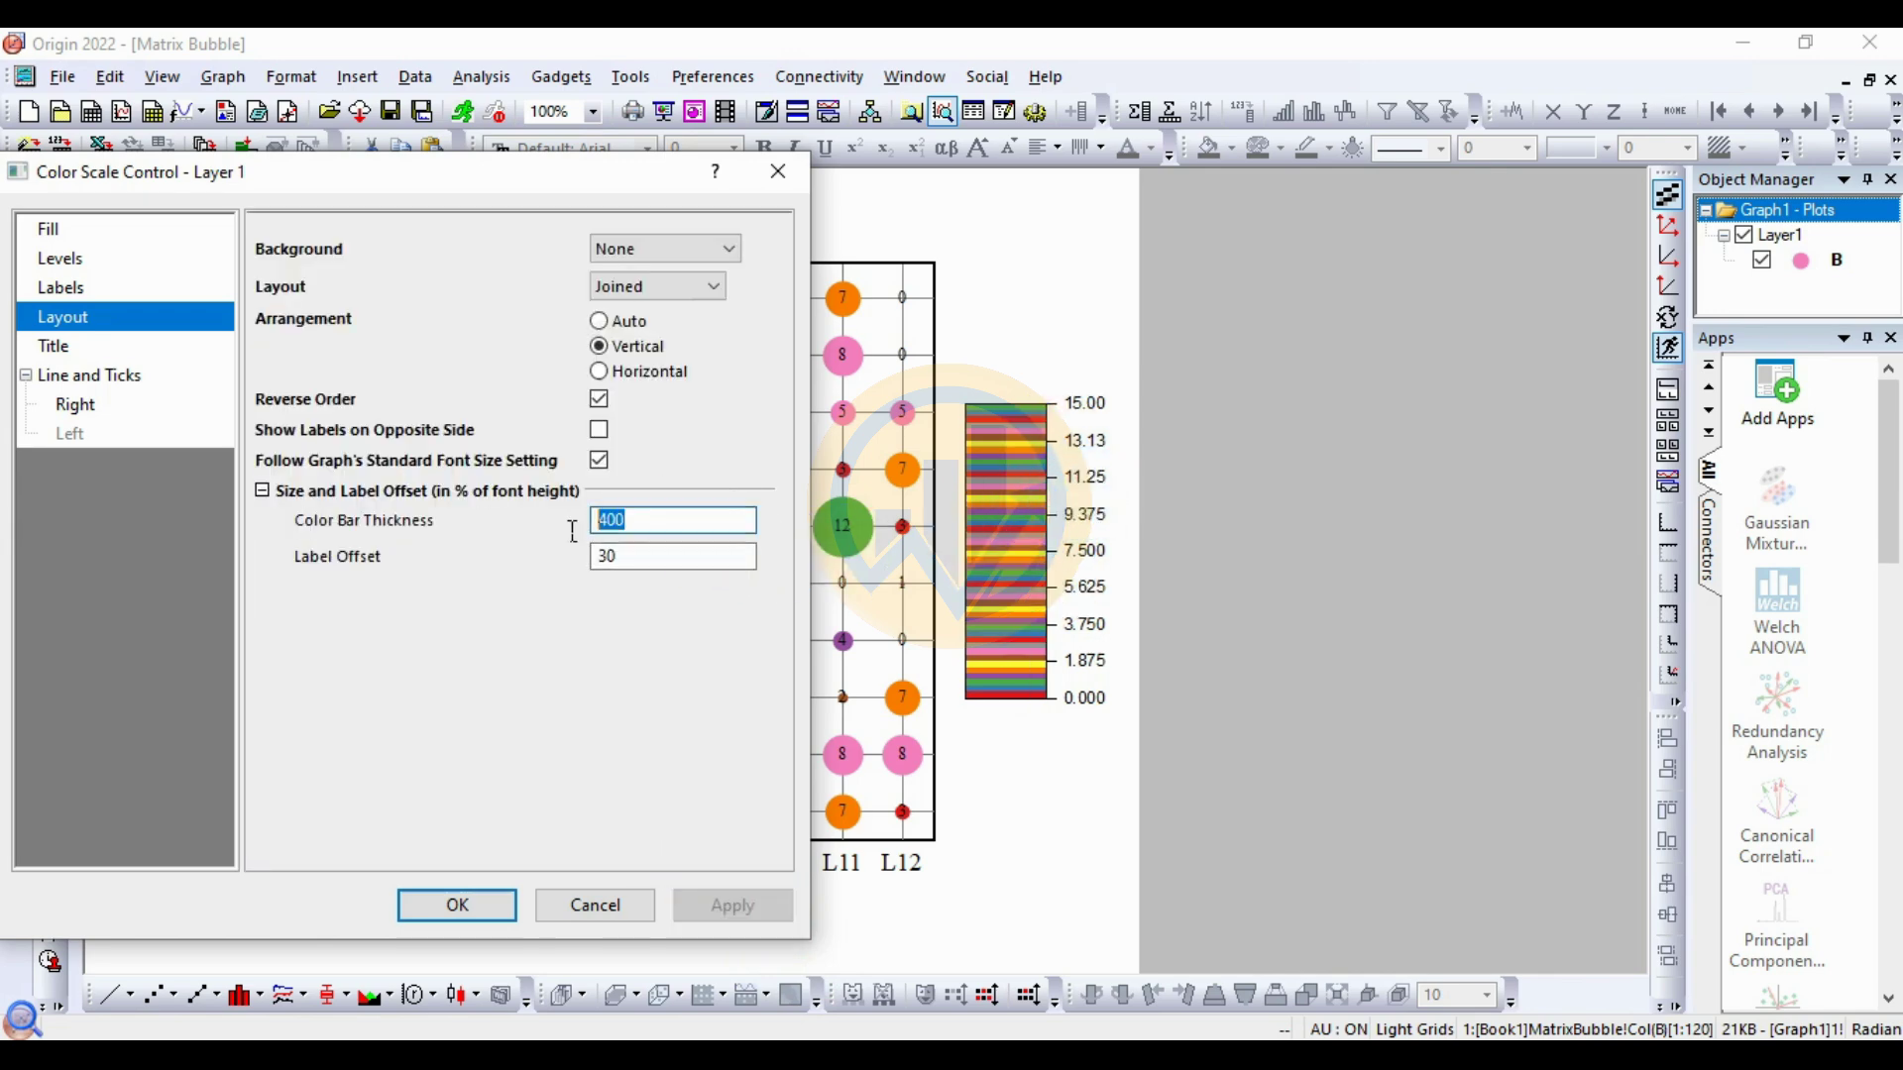
text(200)
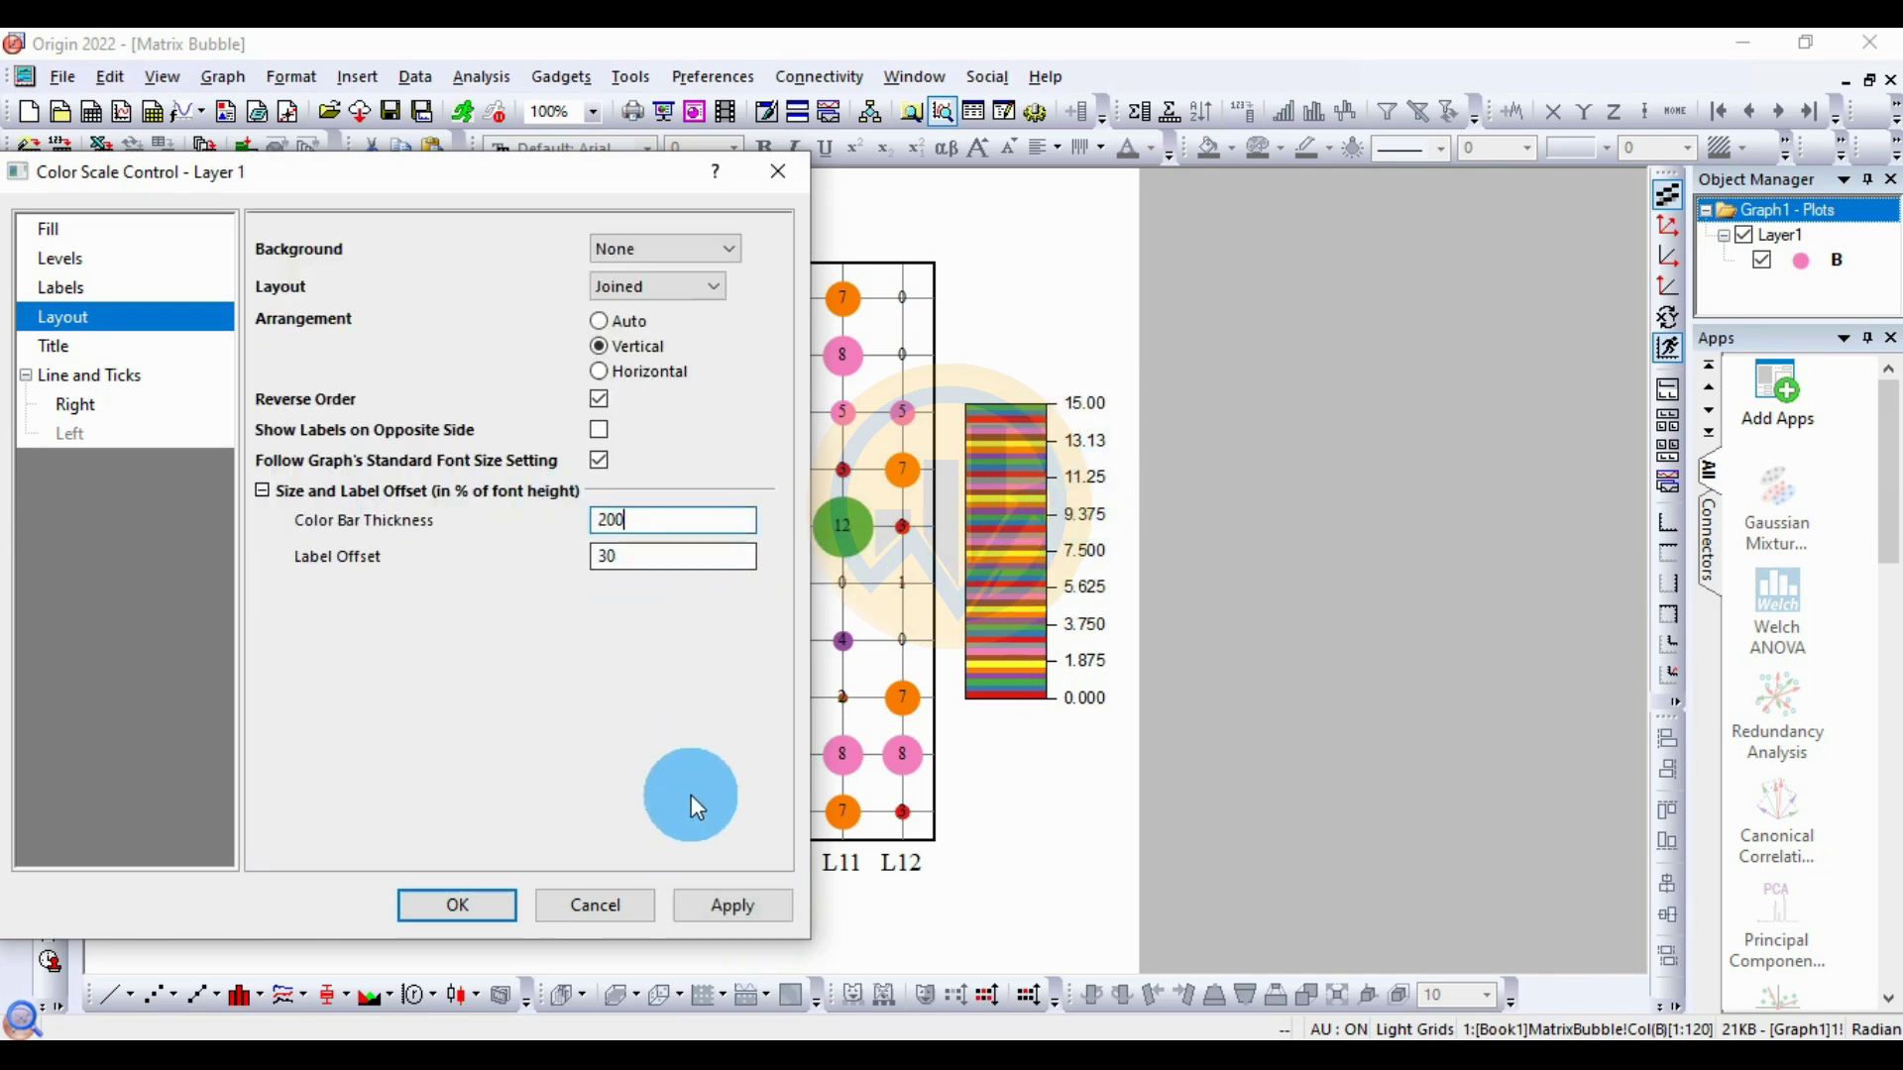
click(739, 906)
Step: Set the label offset to 30 after trying 60, and close the settings with OK
double_click(608, 558)
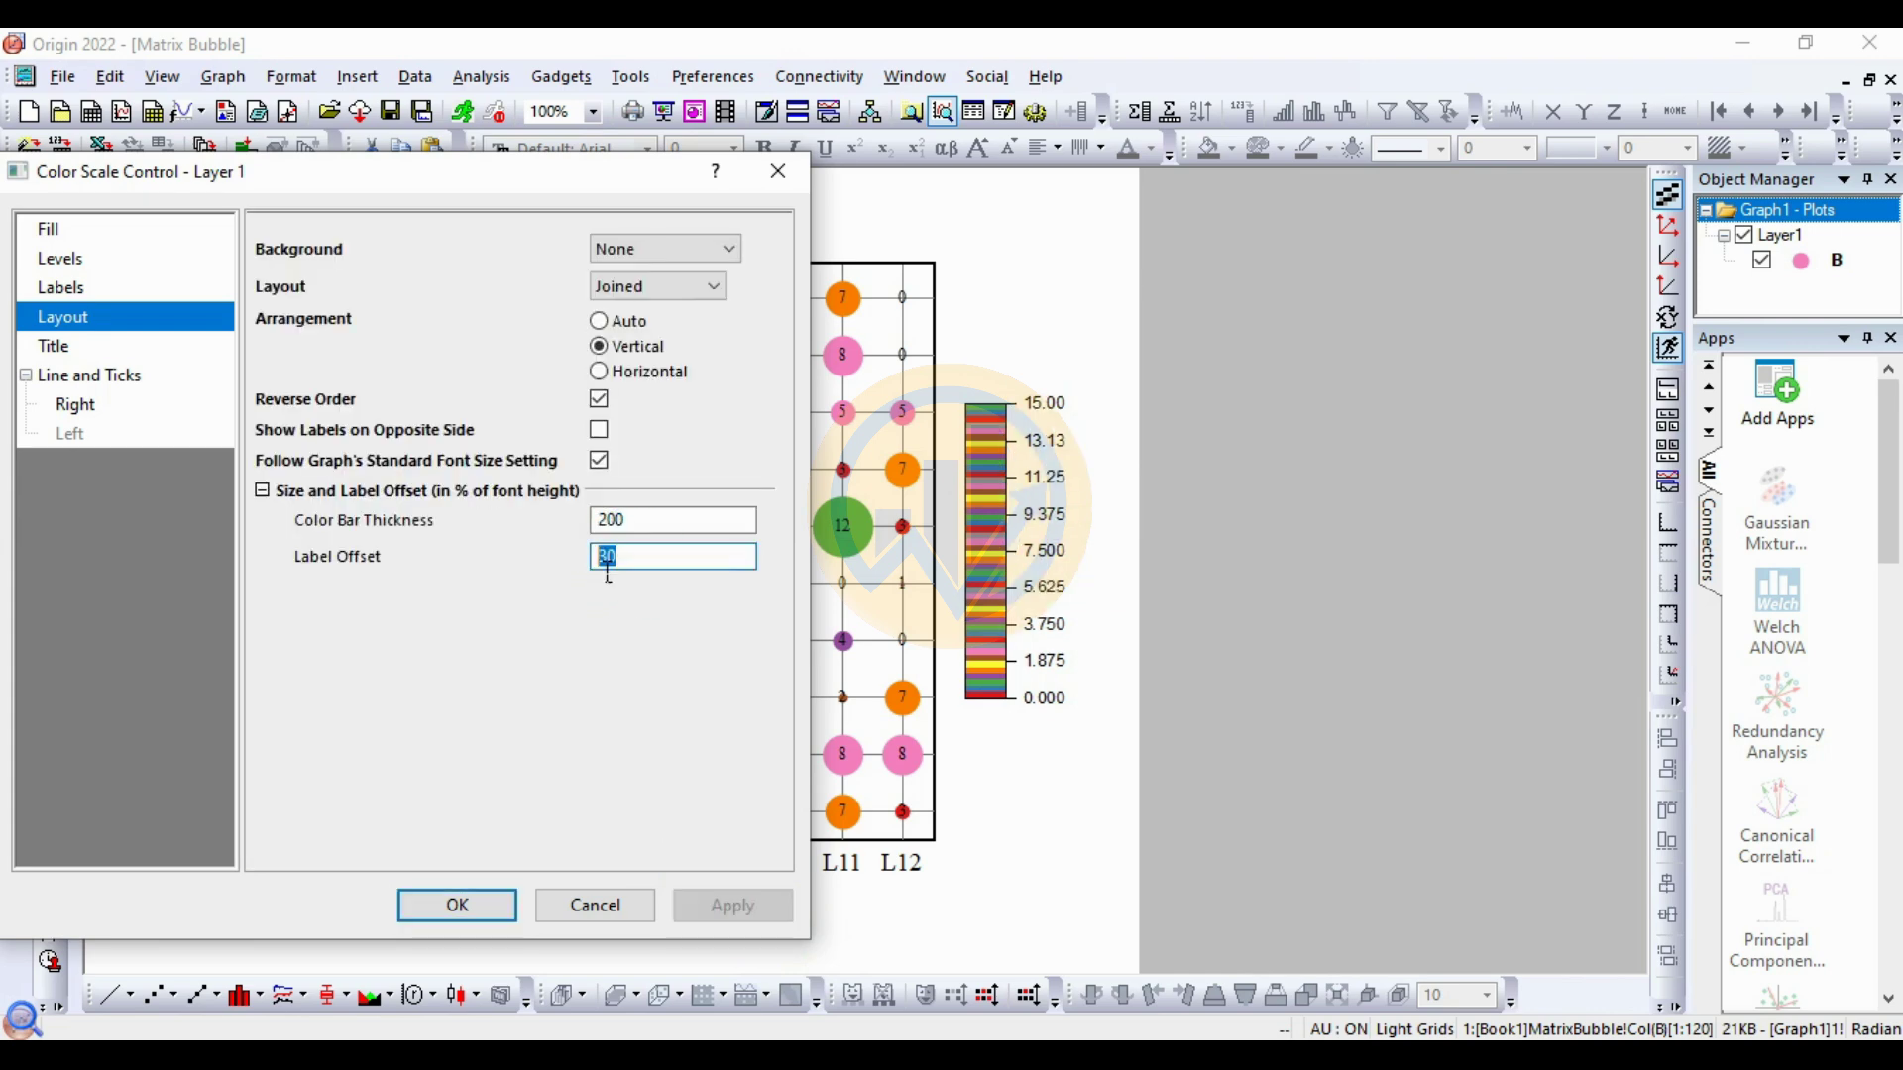
text(30)
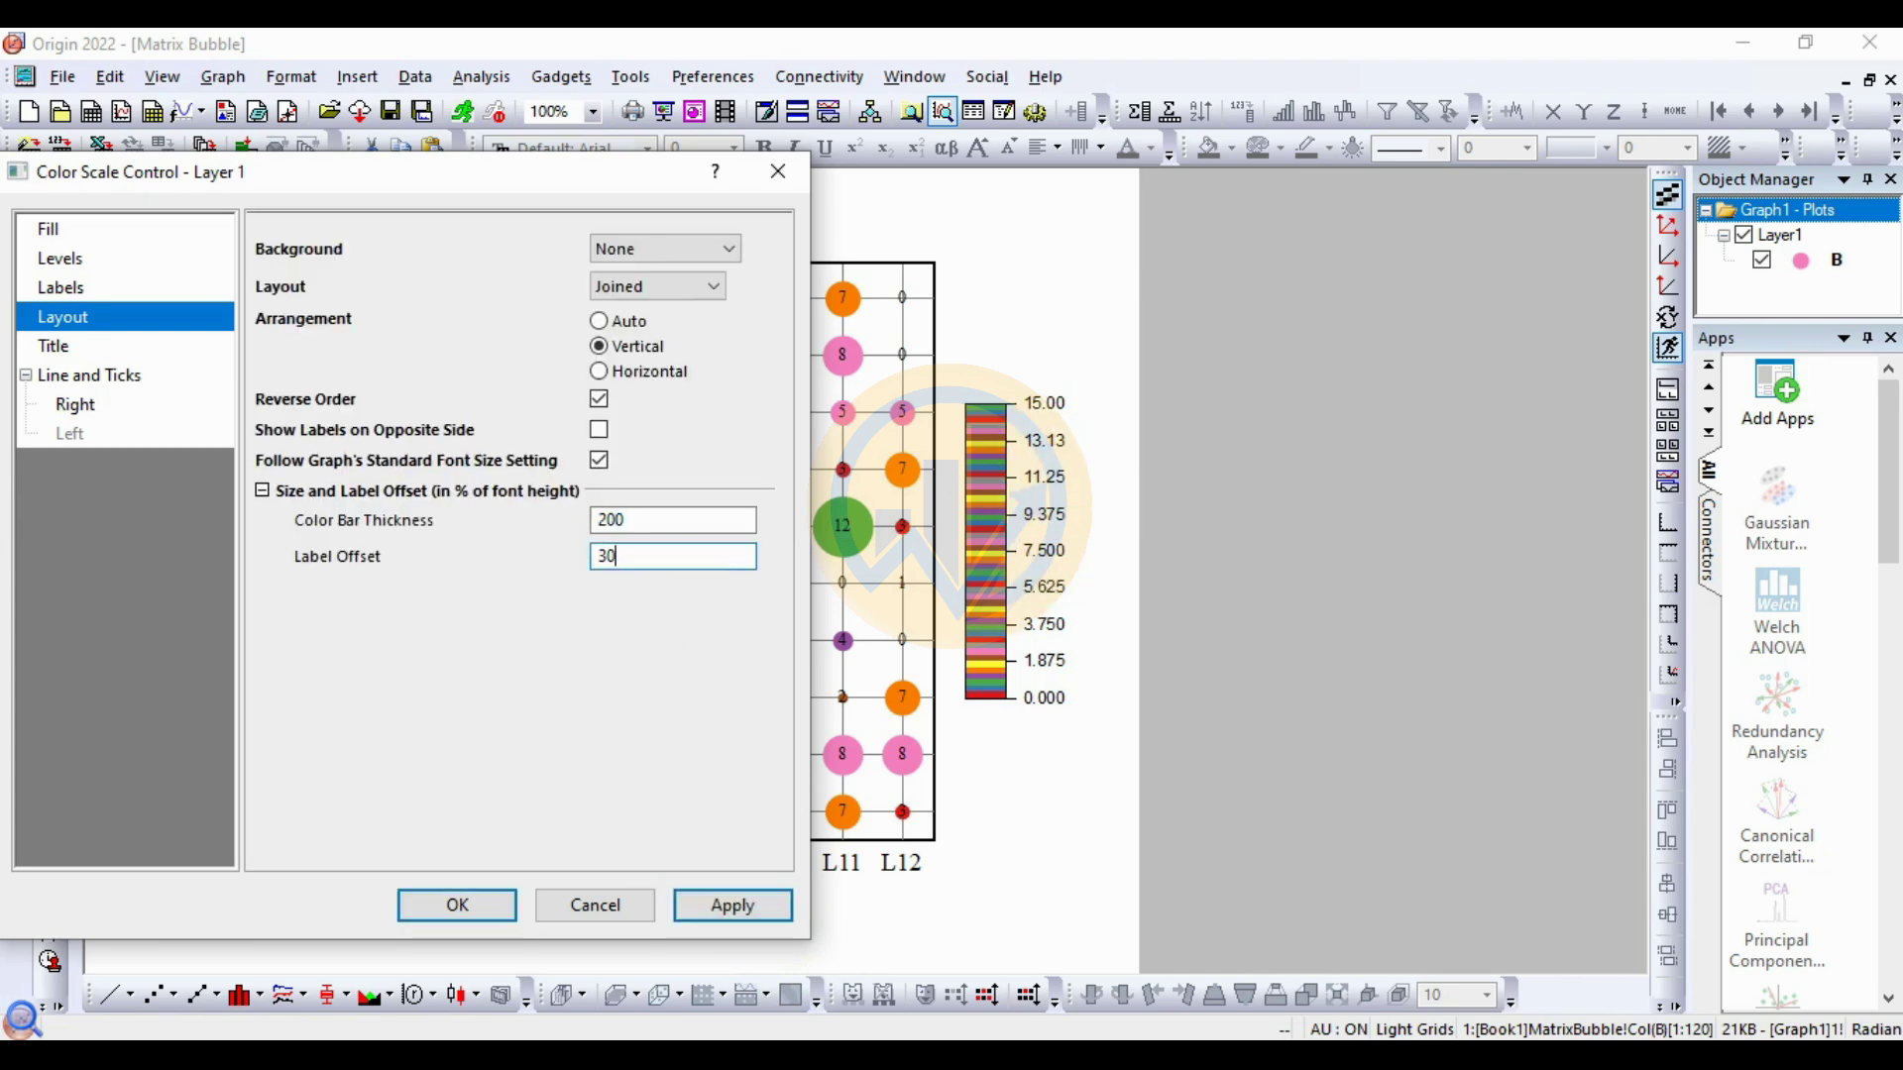
key(BackSpace)
key(BackSpace)
text(60)
click(751, 904)
click(781, 830)
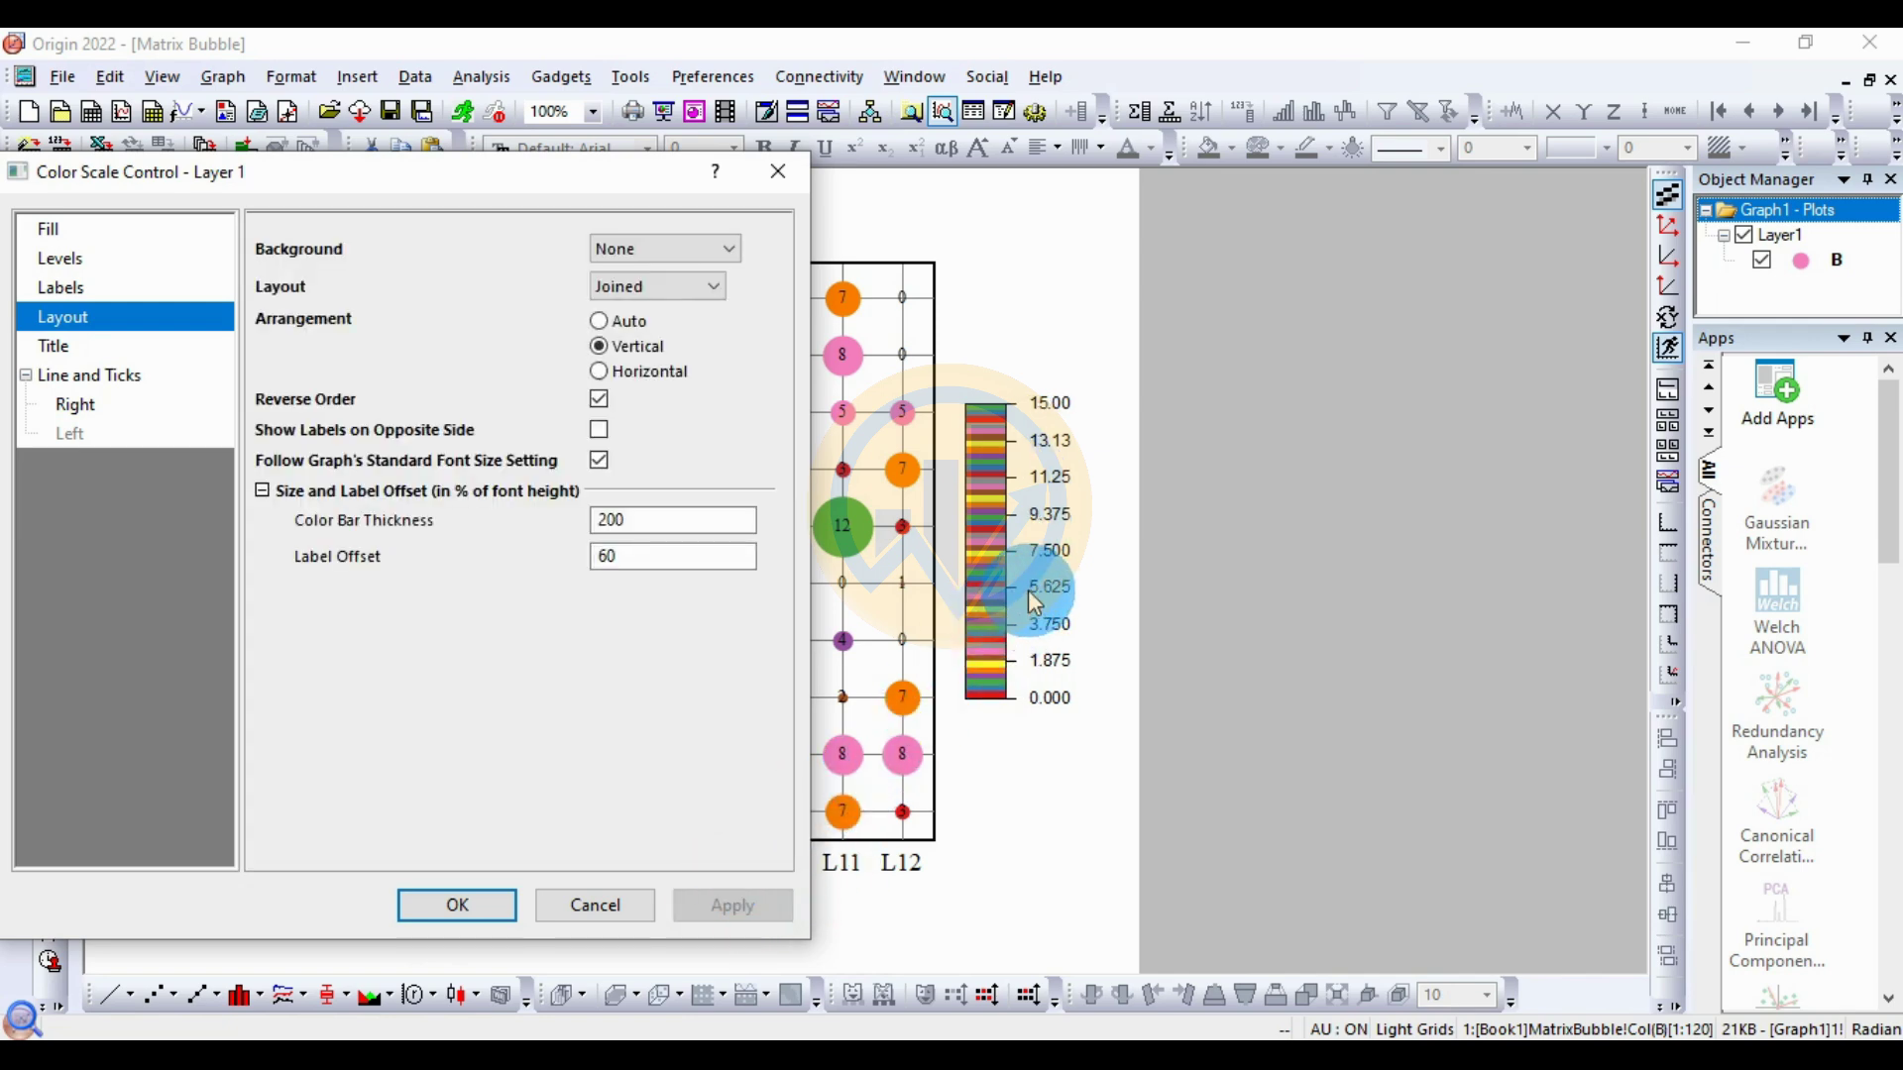
drag(743, 556, 595, 556)
text(30)
click(750, 908)
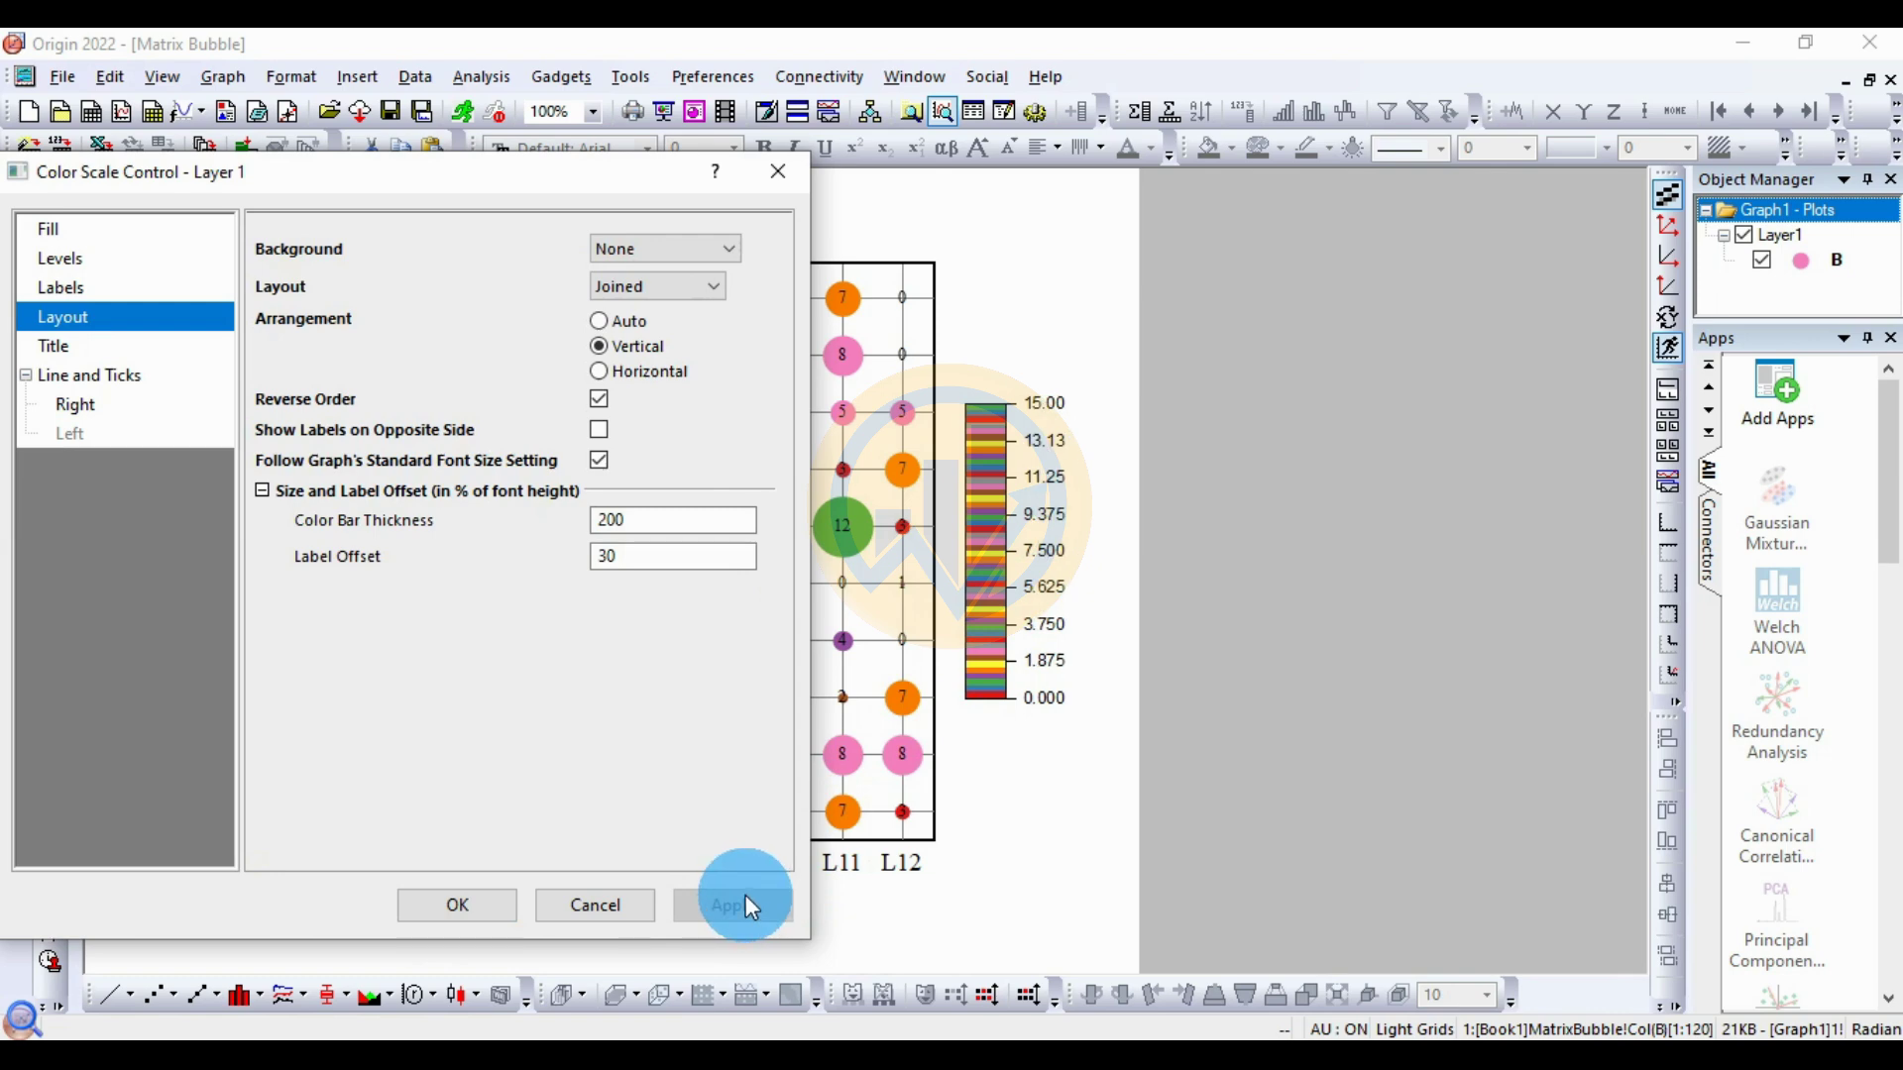
drag(353, 181, 545, 199)
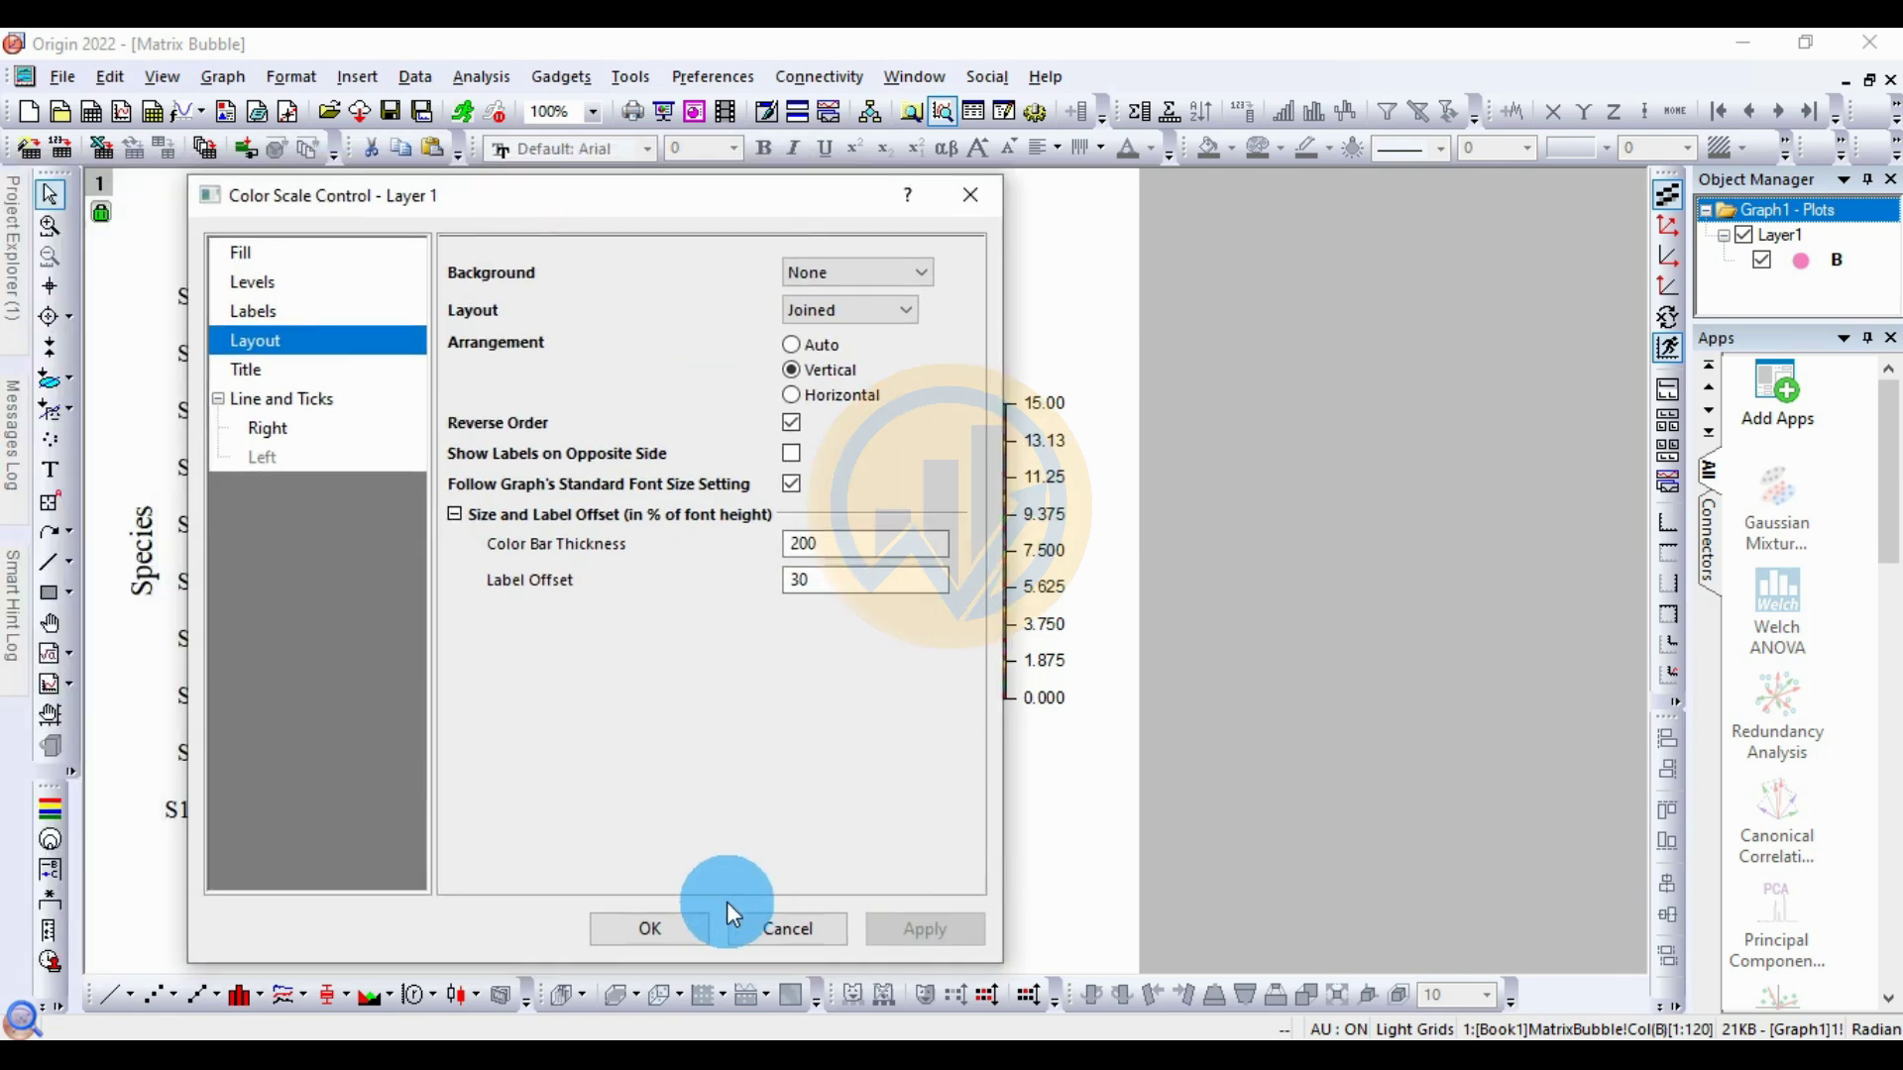
click(678, 924)
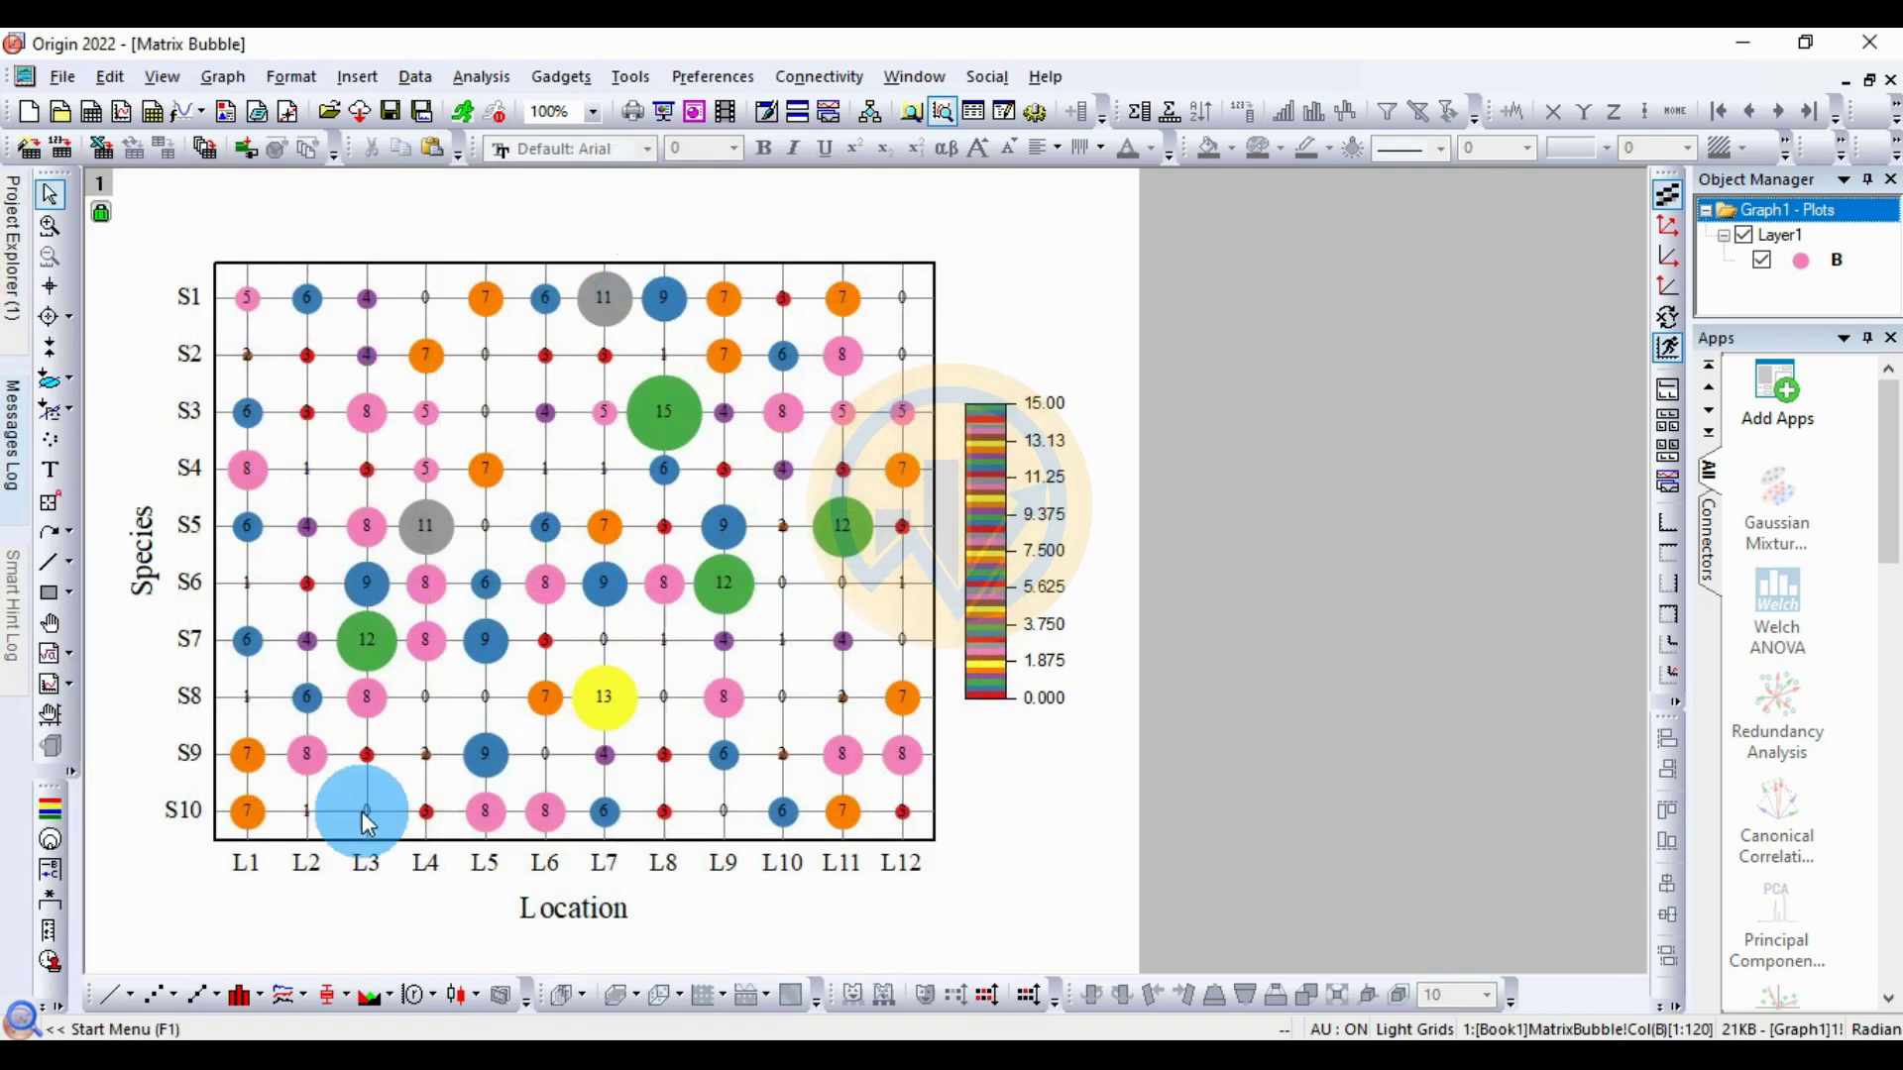